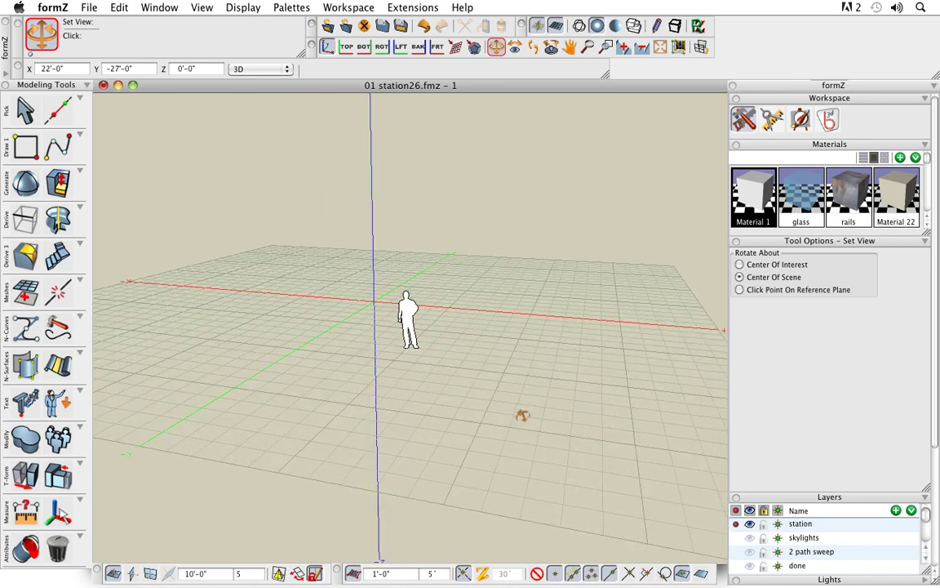
Draw a 20'-0" by 20'-0" rectangle on the ground reference plane around the human figure.
{"action": "key", "text": "Delete"}
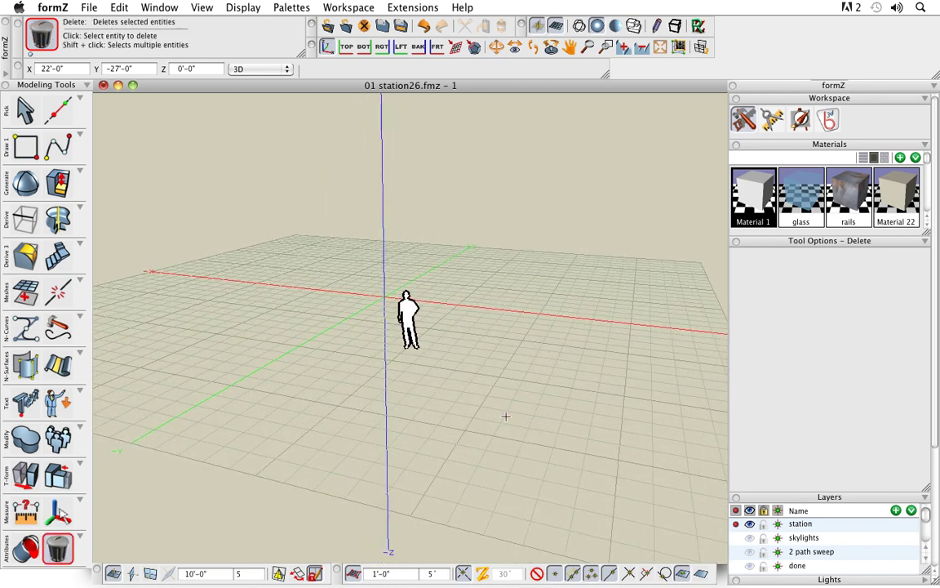
{"action": "middle_click_drag", "start_coordinate": [559, 394], "coordinate": [570, 421]}
{"action": "left_click_drag", "start_coordinate": [571, 421], "coordinate": [563, 423]}
{"action": "left_click_drag", "start_coordinate": [26, 146], "coordinate": [55, 166]}
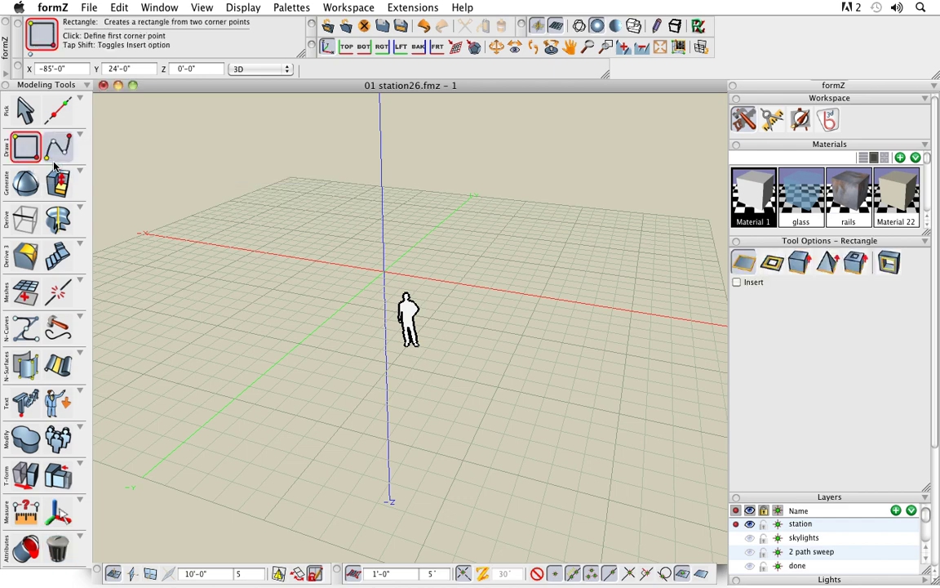
{"action": "left_click", "coordinate": [233, 399]}
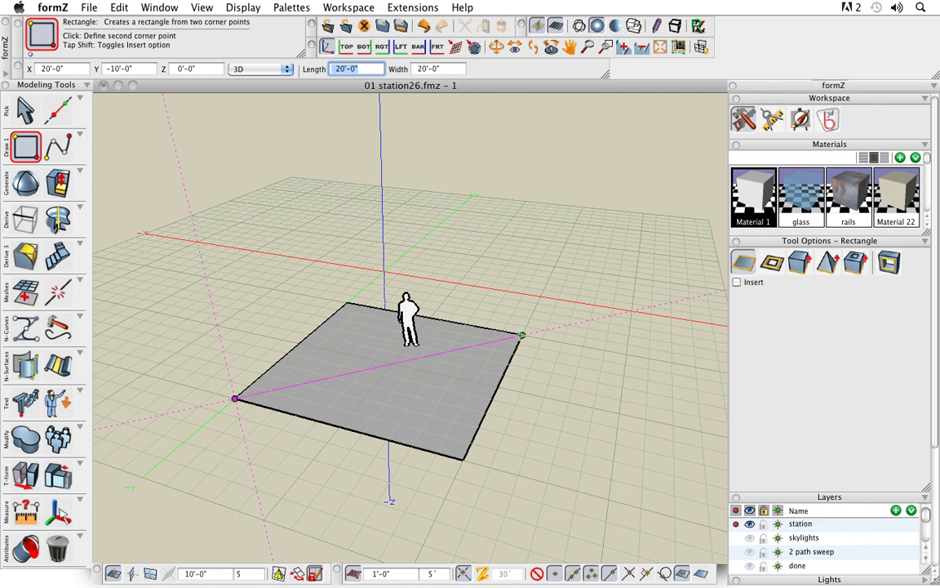
{"action": "left_click", "coordinate": [522, 333]}
Move the rectangle 12'-0" straight up, perpendicular to the reference plane.
{"action": "middle_click_drag", "start_coordinate": [576, 450], "coordinate": [563, 443]}
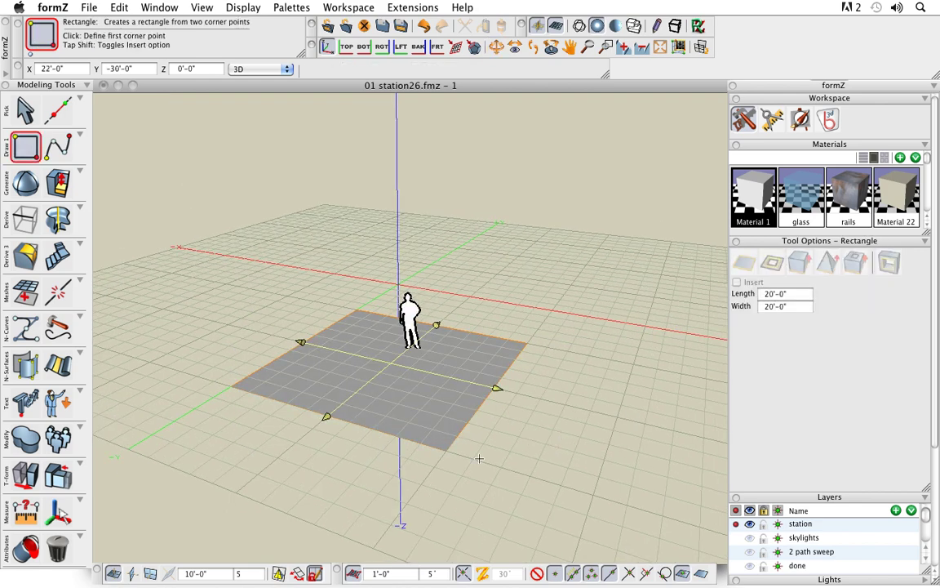
{"action": "key", "text": "m"}
{"action": "left_click", "coordinate": [379, 406]}
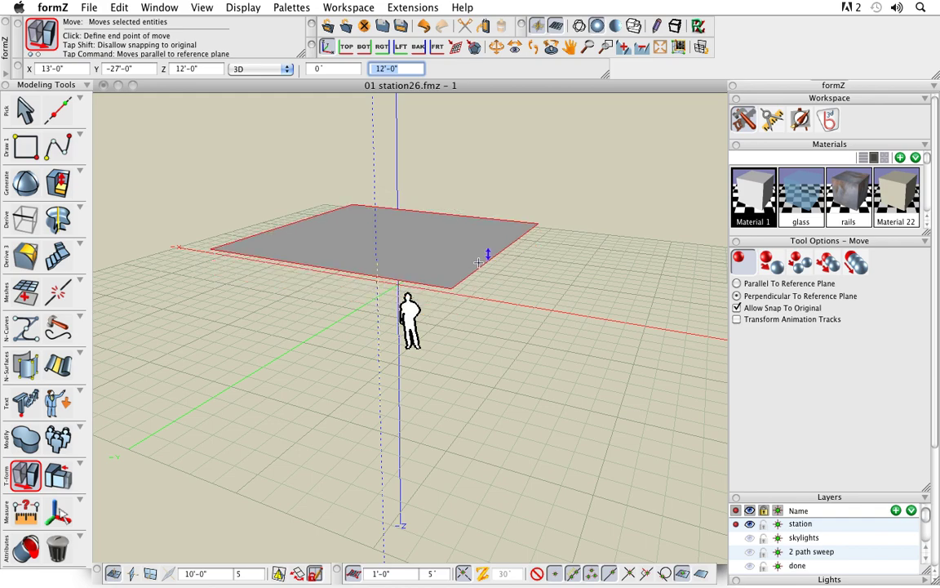
{"action": "left_click", "coordinate": [478, 261]}
Convert the raised rectangle into a NURBS surface and show its controls.
{"action": "middle_click_drag", "start_coordinate": [483, 267], "coordinate": [500, 433]}
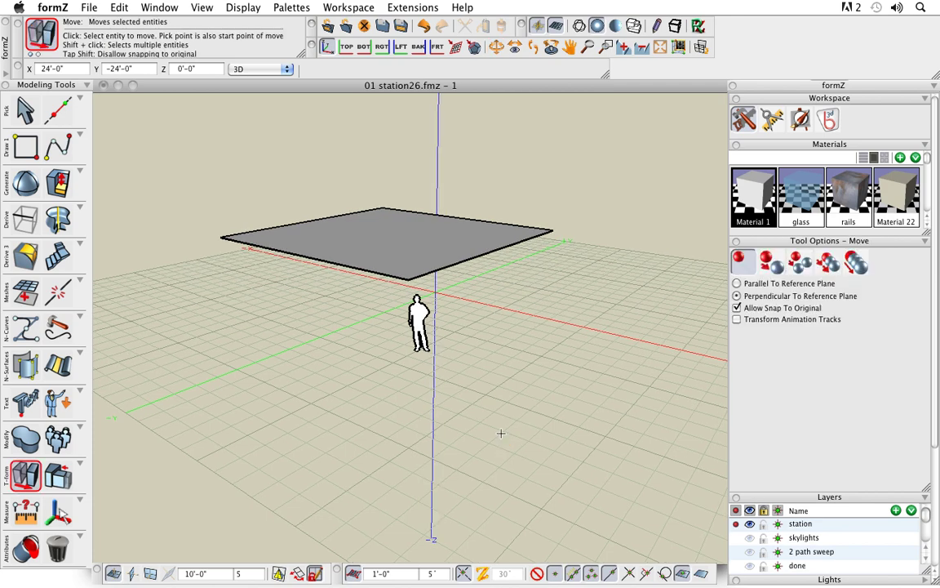
{"action": "mouse_move", "coordinate": [515, 412]}
{"action": "middle_mouse_down"}
{"action": "mouse_move", "coordinate": [512, 438]}
{"action": "mouse_move", "coordinate": [544, 459]}
{"action": "mouse_move", "coordinate": [522, 421]}
{"action": "middle_mouse_up"}
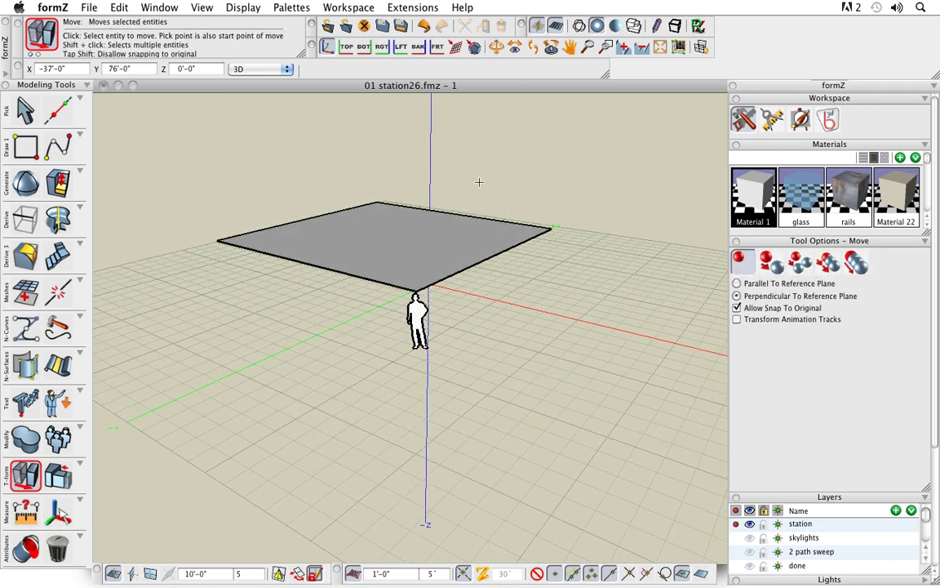
{"action": "key", "text": "space"}
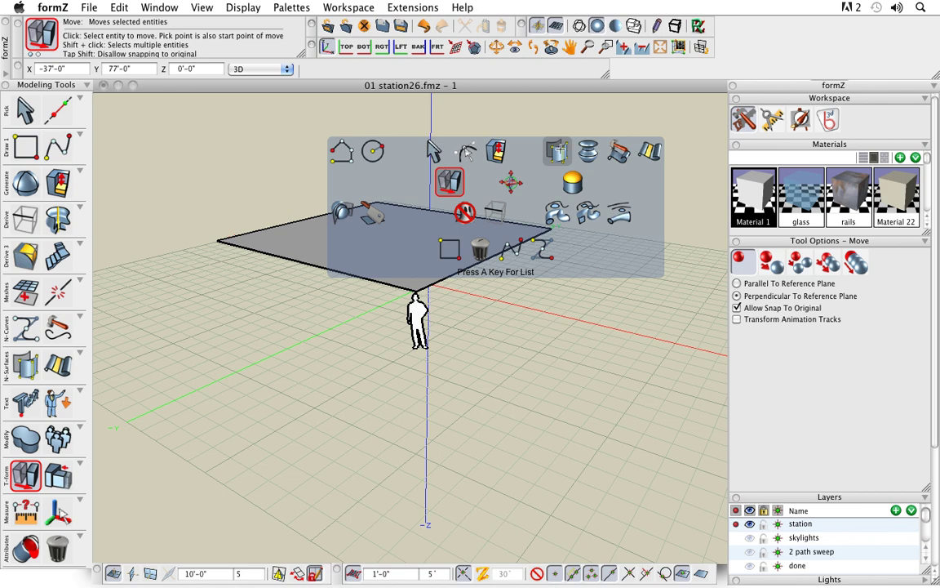
{"action": "left_click", "coordinate": [559, 151]}
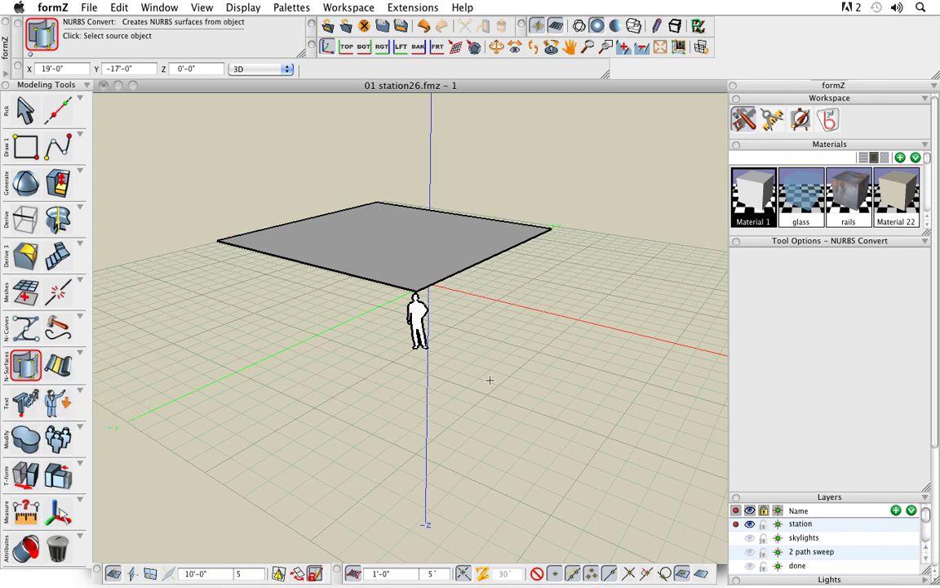
{"action": "left_click", "coordinate": [434, 255]}
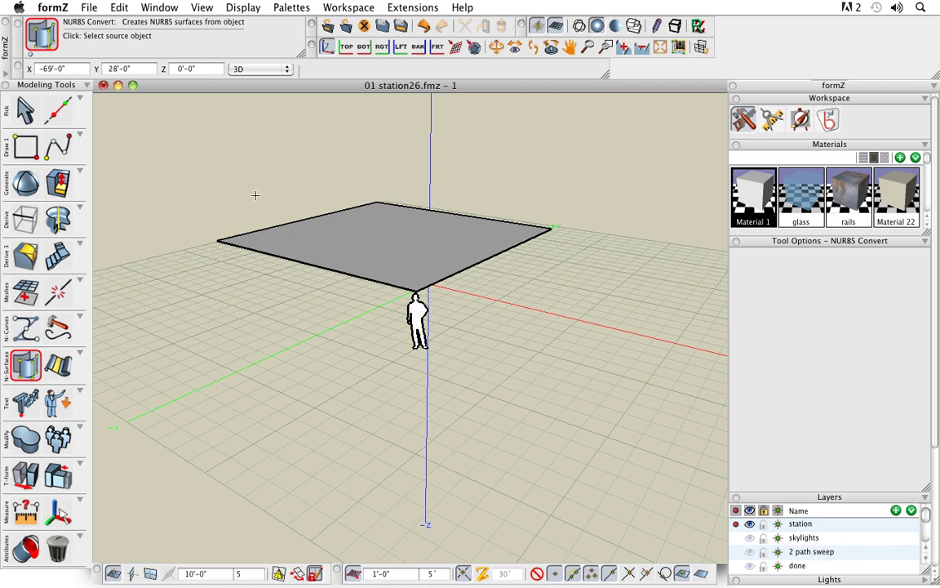
{"action": "left_click", "coordinate": [24, 111]}
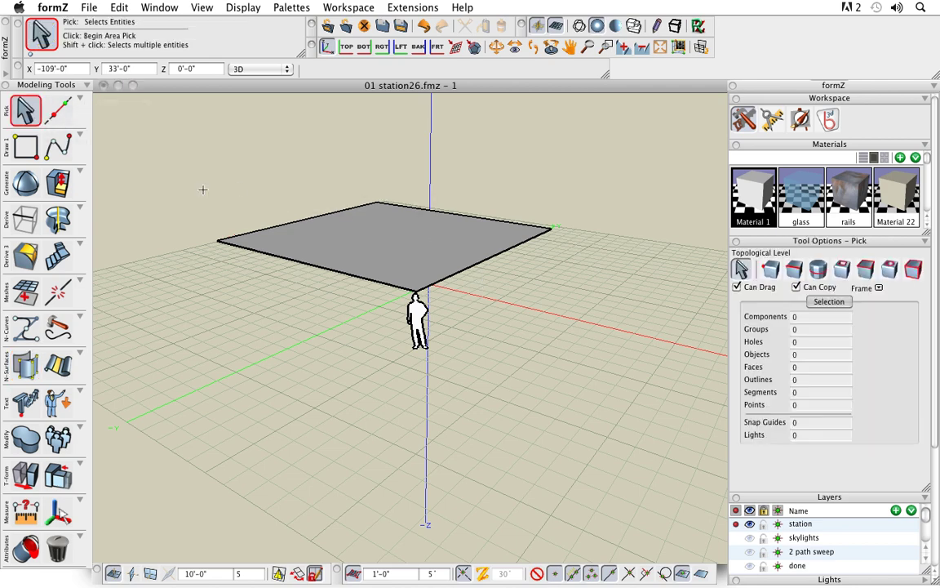
{"action": "right_click", "coordinate": [433, 253]}
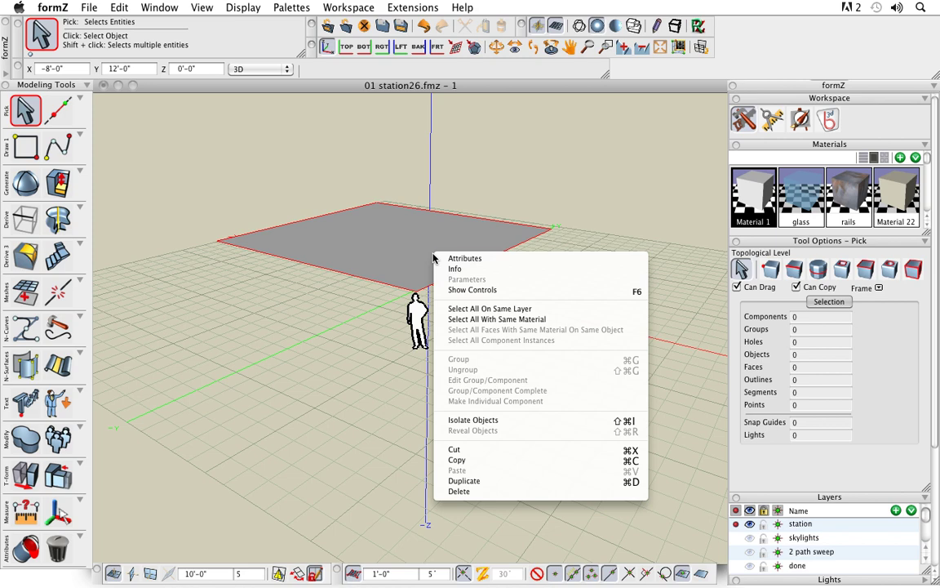
{"action": "left_click", "coordinate": [470, 291]}
Reconstruct the NURBS surface with degree 3 in both length (U) and depth (V).
{"action": "mouse_move", "coordinate": [546, 357]}
{"action": "middle_mouse_down"}
{"action": "mouse_move", "coordinate": [541, 378]}
{"action": "mouse_move", "coordinate": [565, 372]}
{"action": "mouse_move", "coordinate": [548, 371]}
{"action": "middle_mouse_up"}
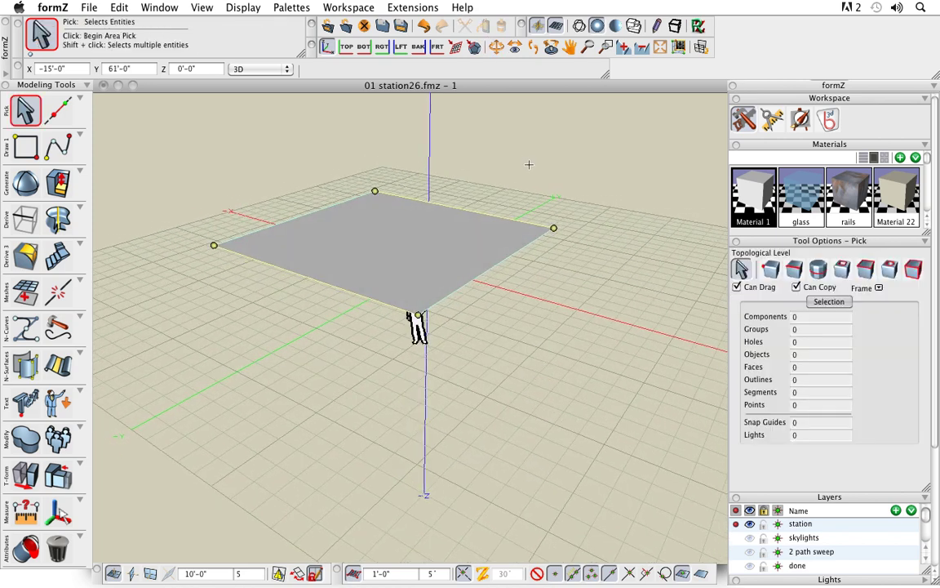
{"action": "key", "text": "space"}
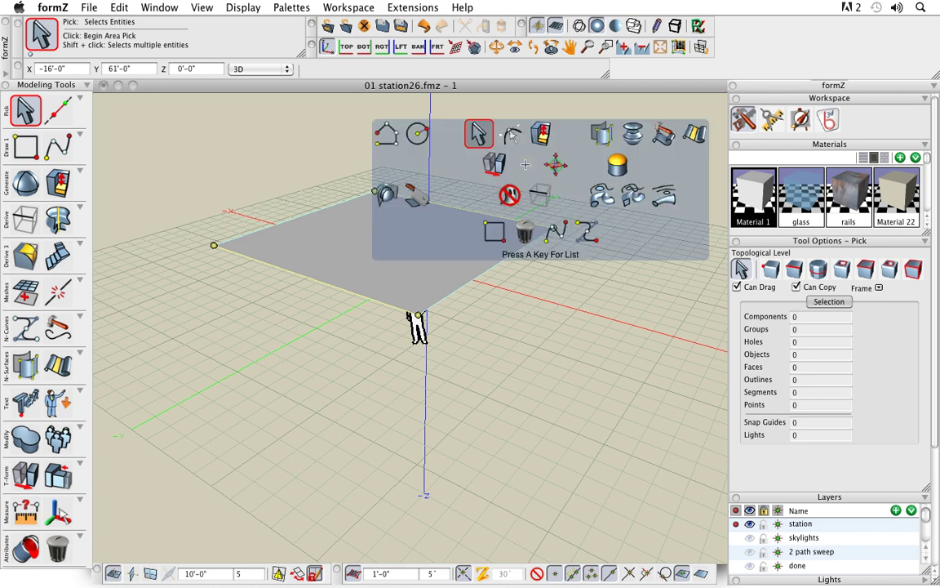
{"action": "left_click", "coordinate": [663, 133]}
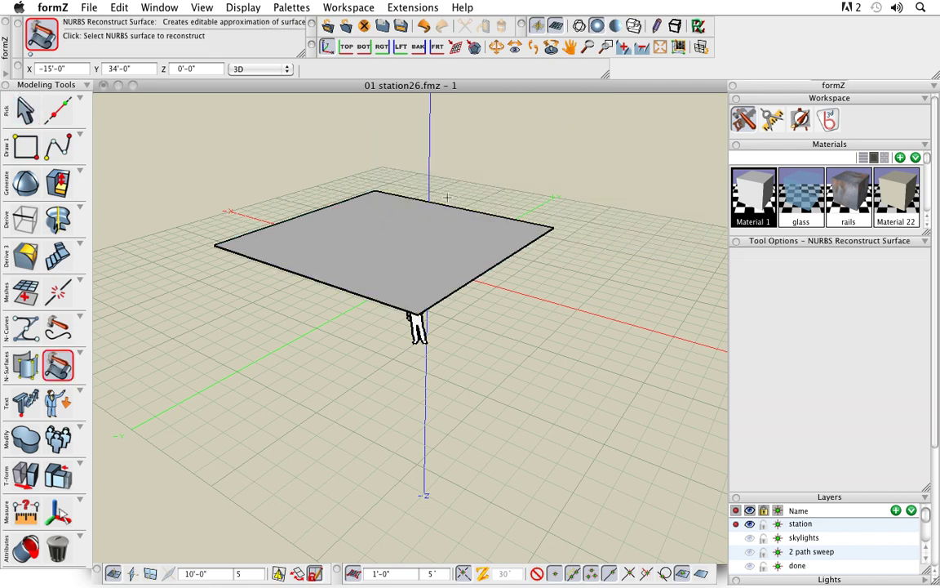
{"action": "left_click", "coordinate": [399, 242]}
{"action": "left_click", "coordinate": [784, 265]}
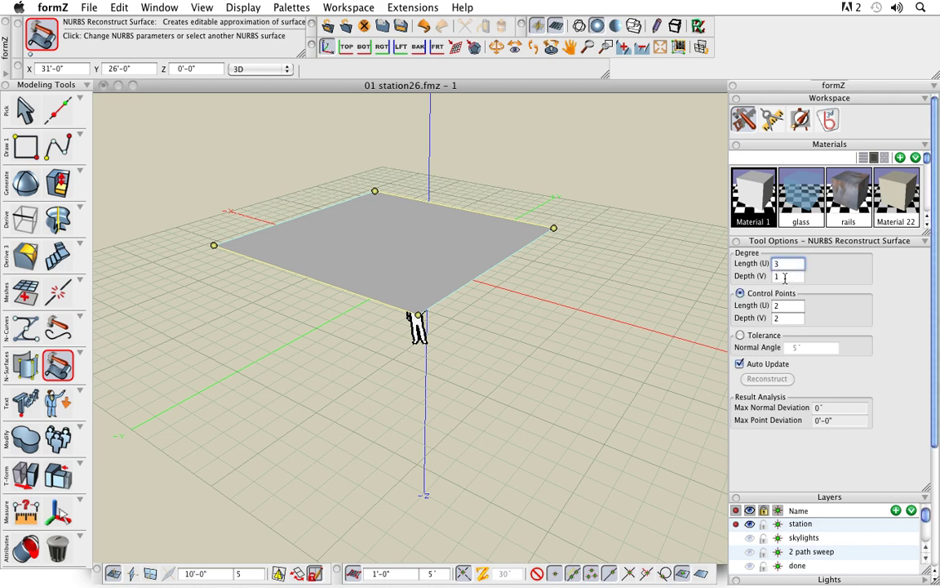
{"action": "type", "text": "3"}
{"action": "key", "text": "Tab"}
{"action": "type", "text": "3"}
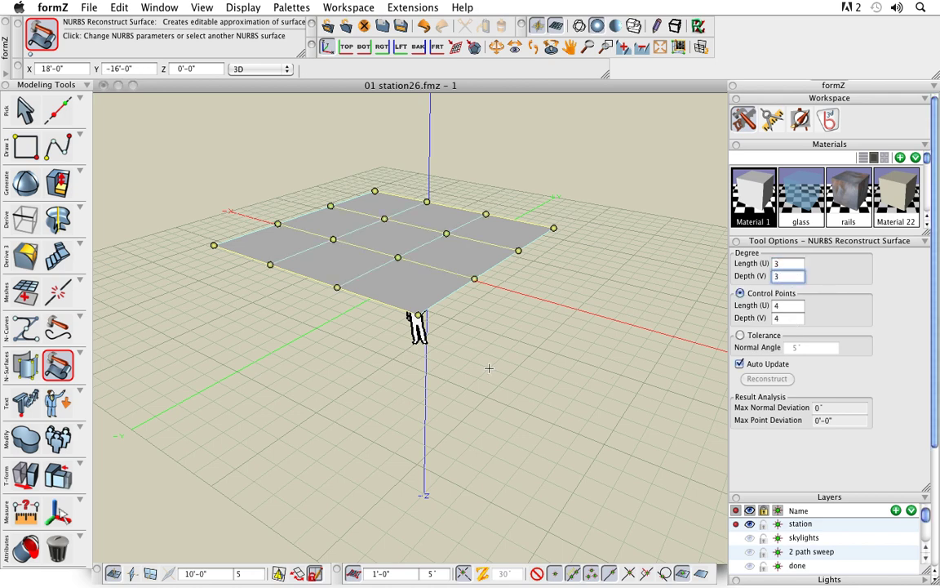
Move the surface's nearest corner control point vertically down toward the ground, perpendicular to the reference plane.
{"action": "type", "text": "m"}
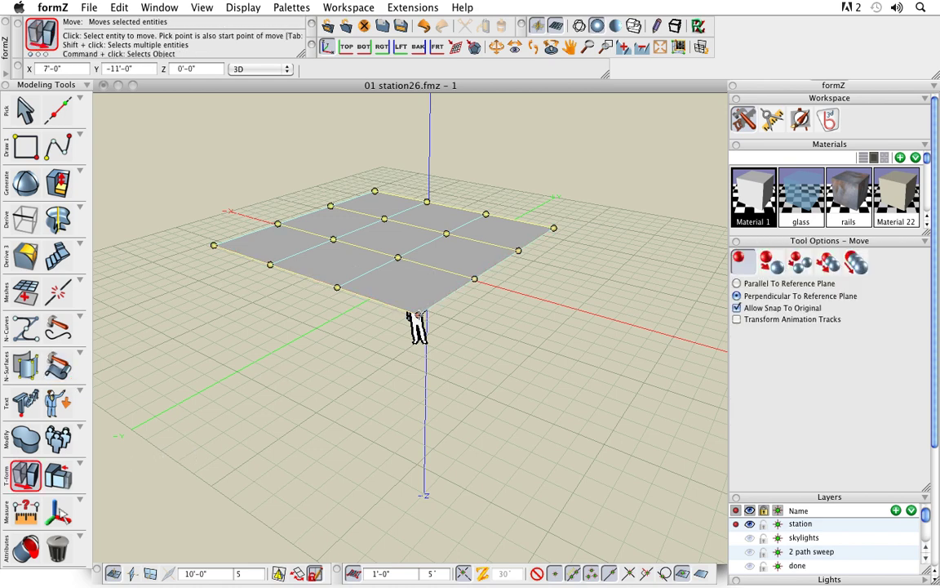
{"action": "left_click", "coordinate": [417, 313]}
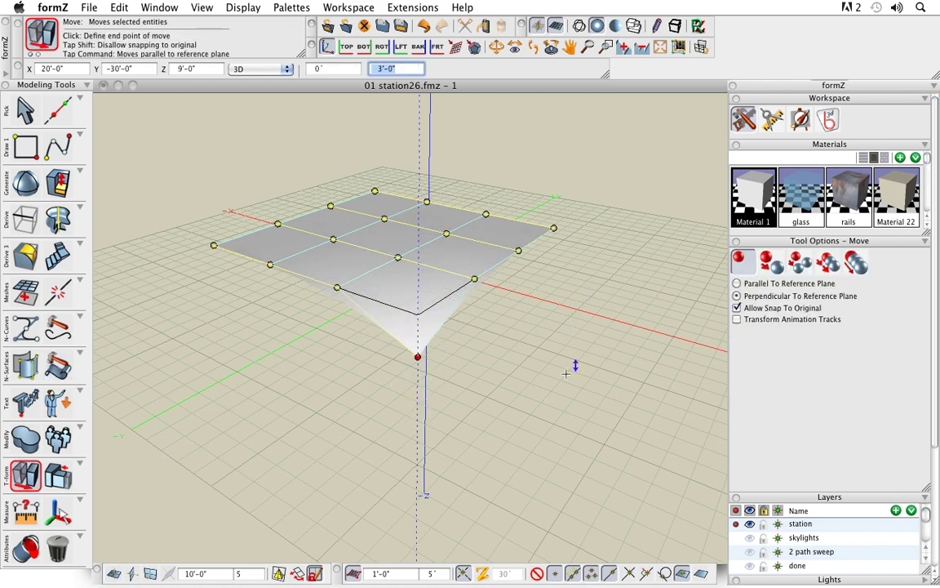
{"action": "left_click", "coordinate": [553, 463]}
Move the adjacent front corner control point down toward the ground to form a second leg of the canopy.
{"action": "middle_click_drag", "start_coordinate": [553, 463], "coordinate": [279, 407]}
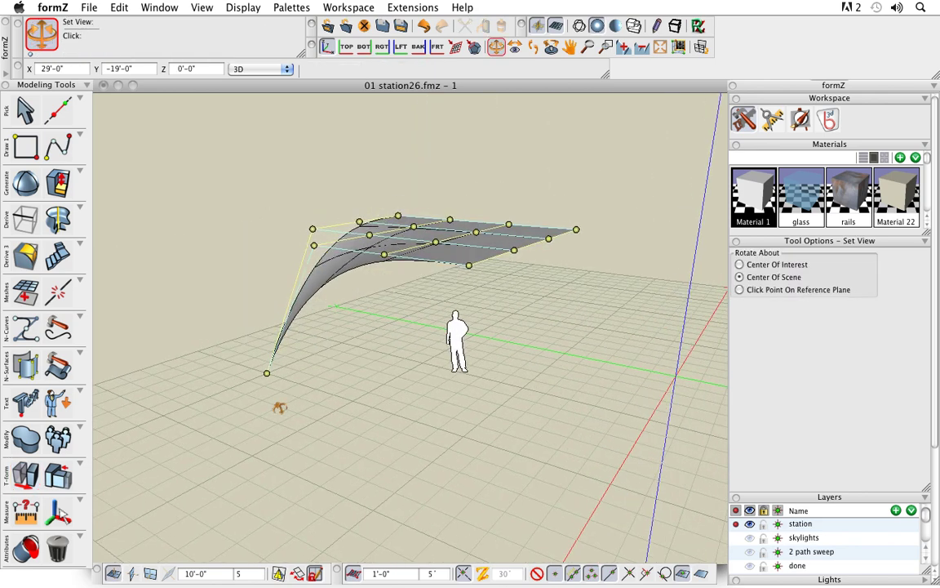
{"action": "left_click", "coordinate": [468, 266]}
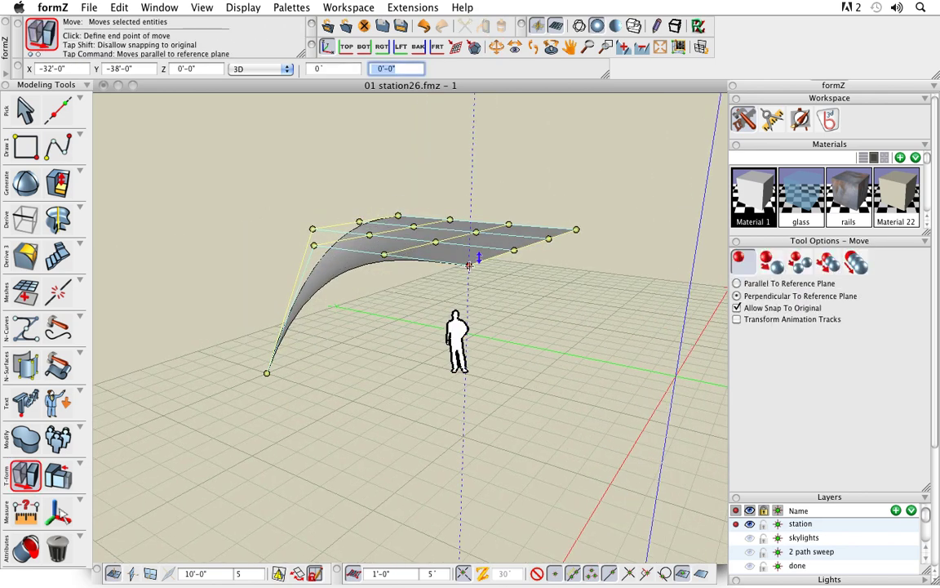
{"action": "left_click", "coordinate": [553, 433]}
Move the second lowered corner control point outward, parallel to the reference plane, to stretch that leg away from the canopy.
{"action": "middle_click_drag", "start_coordinate": [359, 474], "coordinate": [397, 472]}
{"action": "scroll", "coordinate": [228, 401], "scroll_direction": "down", "scroll_amount": 2}
{"action": "mouse_move", "coordinate": [338, 447]}
{"action": "middle_mouse_down"}
{"action": "mouse_move", "coordinate": [303, 428]}
{"action": "mouse_move", "coordinate": [350, 457]}
{"action": "middle_mouse_up"}
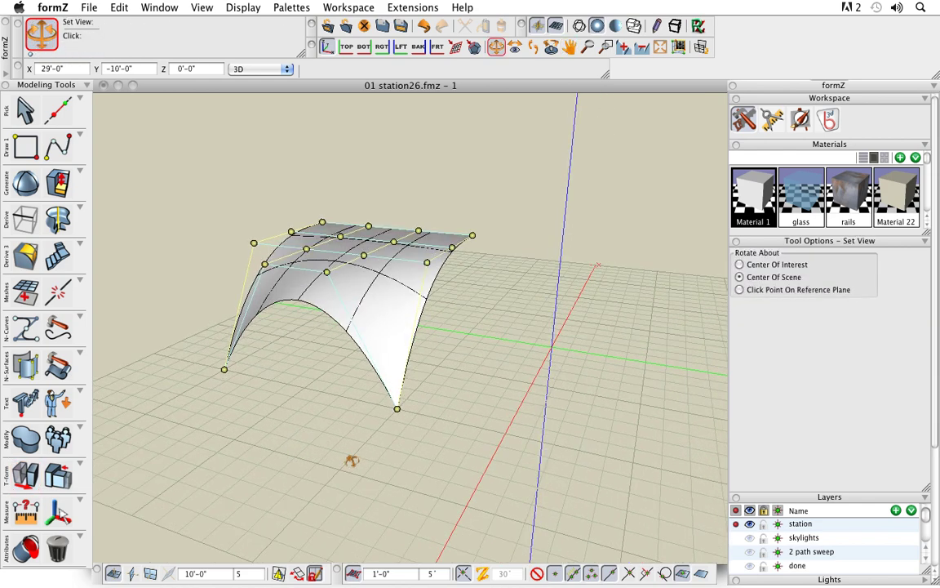
{"action": "left_click", "coordinate": [398, 398]}
{"action": "key", "text": "super"}
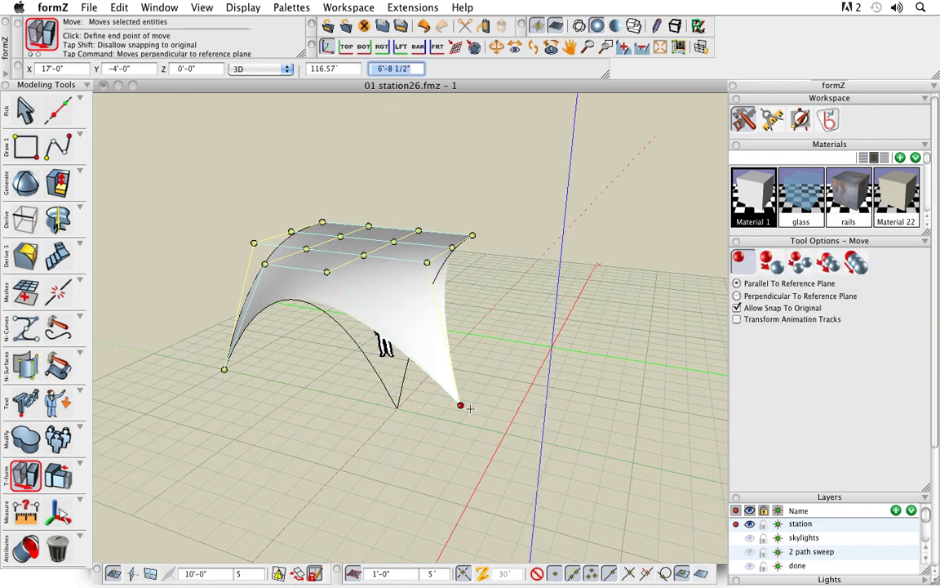
{"action": "left_click", "coordinate": [633, 462]}
Draw an open spline through three points on the ground plane, beside the canopy's stretched leg.
{"action": "middle_click_drag", "start_coordinate": [537, 487], "coordinate": [548, 462]}
{"action": "middle_click_drag", "start_coordinate": [396, 458], "coordinate": [367, 441]}
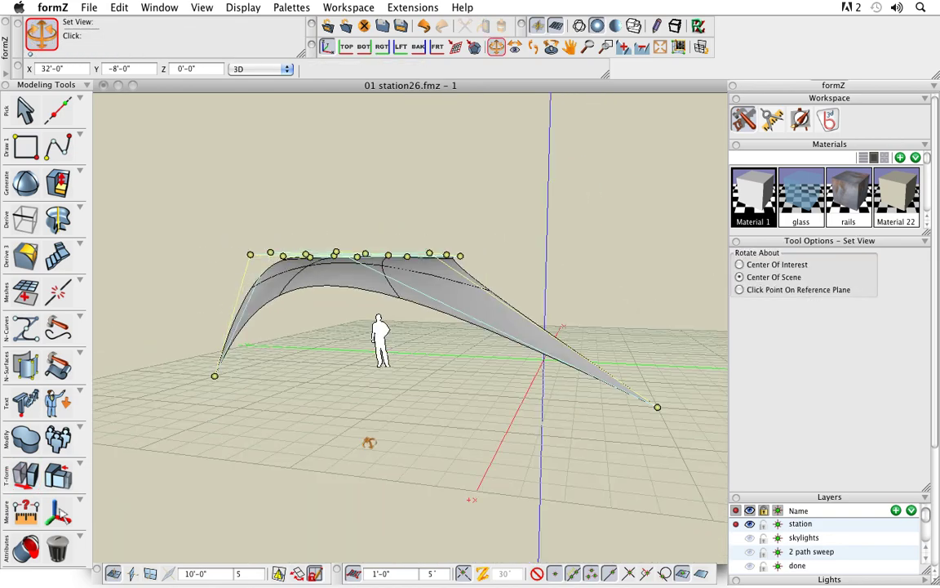
{"action": "middle_click_drag", "start_coordinate": [466, 445], "coordinate": [501, 457]}
{"action": "middle_click_drag", "start_coordinate": [422, 433], "coordinate": [279, 410]}
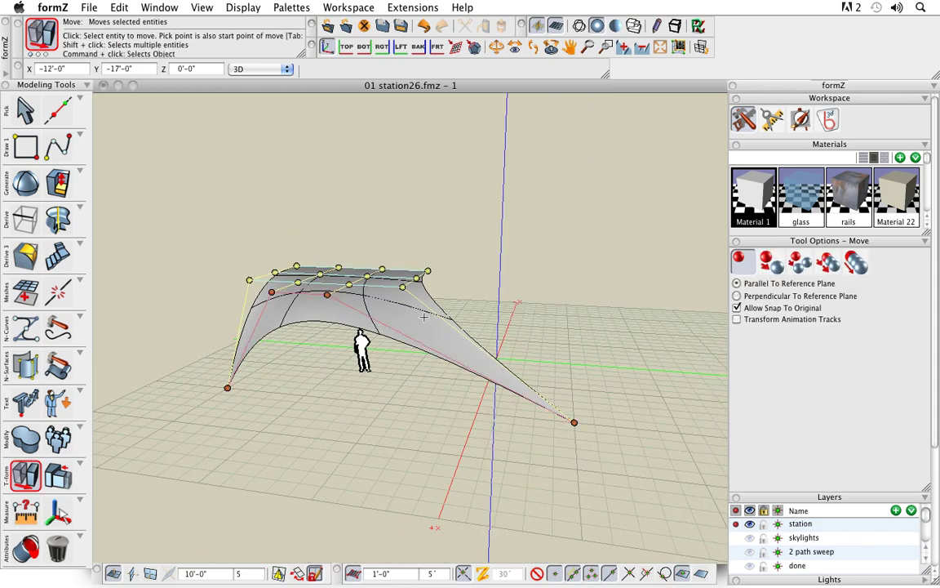
{"action": "middle_click_drag", "start_coordinate": [399, 416], "coordinate": [349, 462]}
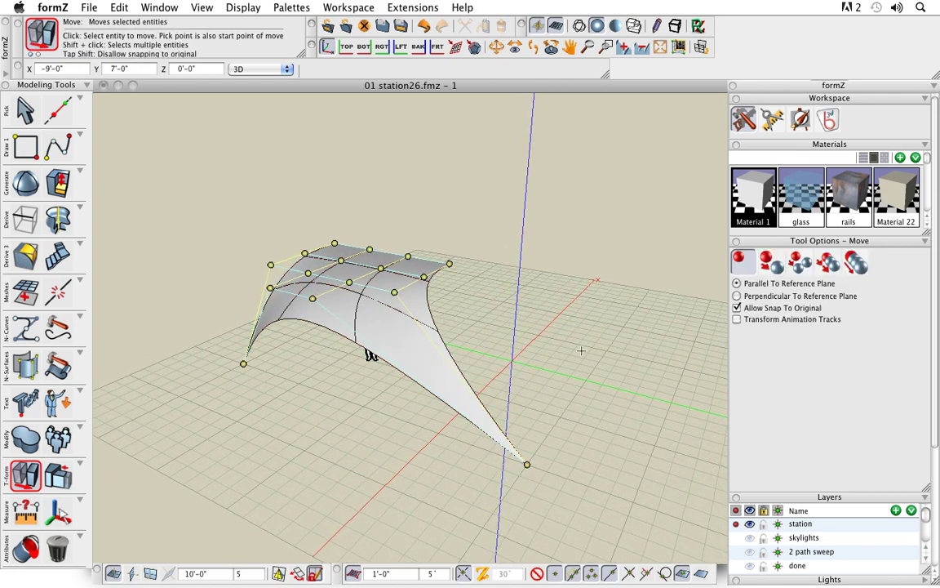
{"action": "middle_click_drag", "start_coordinate": [372, 355], "coordinate": [405, 382]}
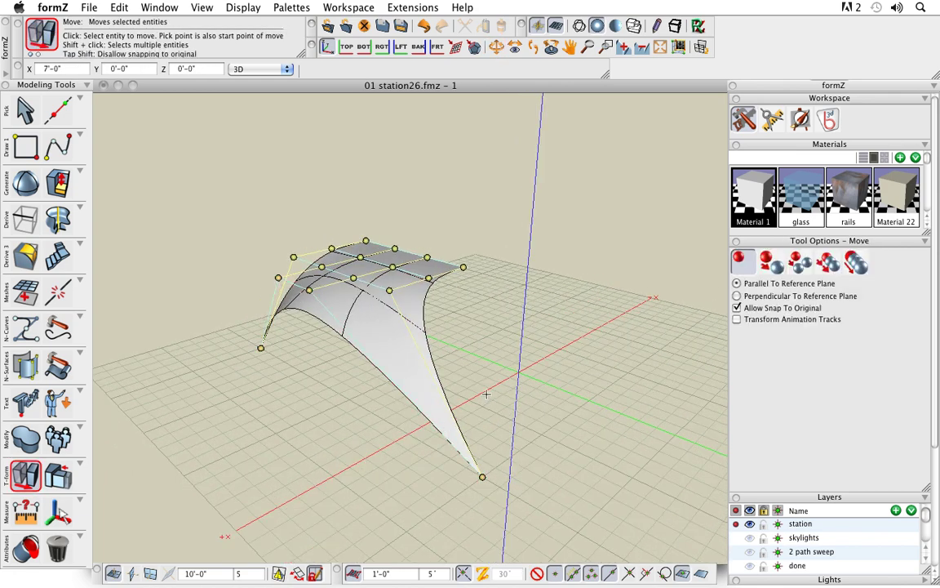
{"action": "left_click", "coordinate": [58, 147]}
{"action": "middle_click_drag", "start_coordinate": [188, 292], "coordinate": [351, 479]}
{"action": "left_click", "coordinate": [445, 462]}
{"action": "left_click", "coordinate": [459, 408]}
{"action": "double_click", "coordinate": [490, 374]}
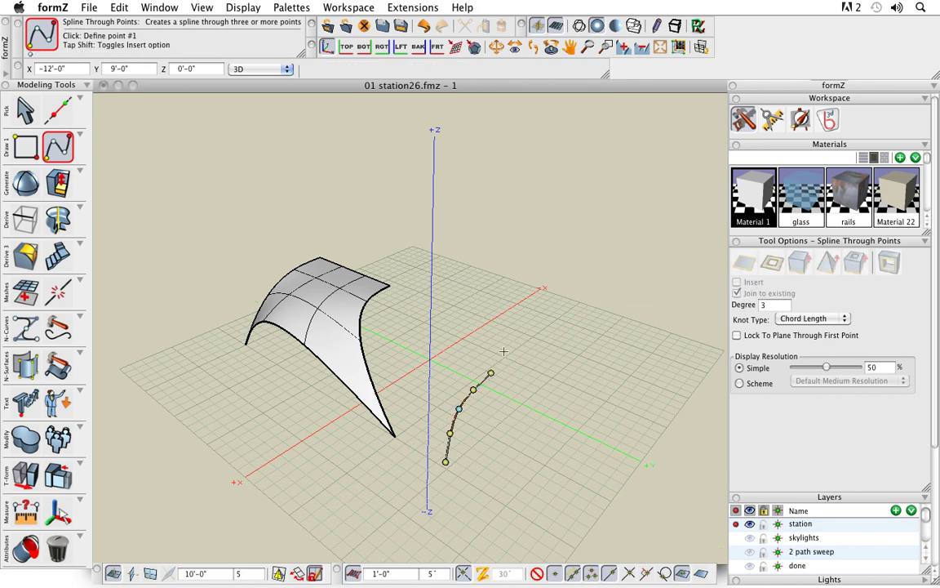
Create a NURBS Blend from the canopy's side edge nearest the ground spline to that spline.
{"action": "middle_click_drag", "start_coordinate": [510, 453], "coordinate": [540, 477]}
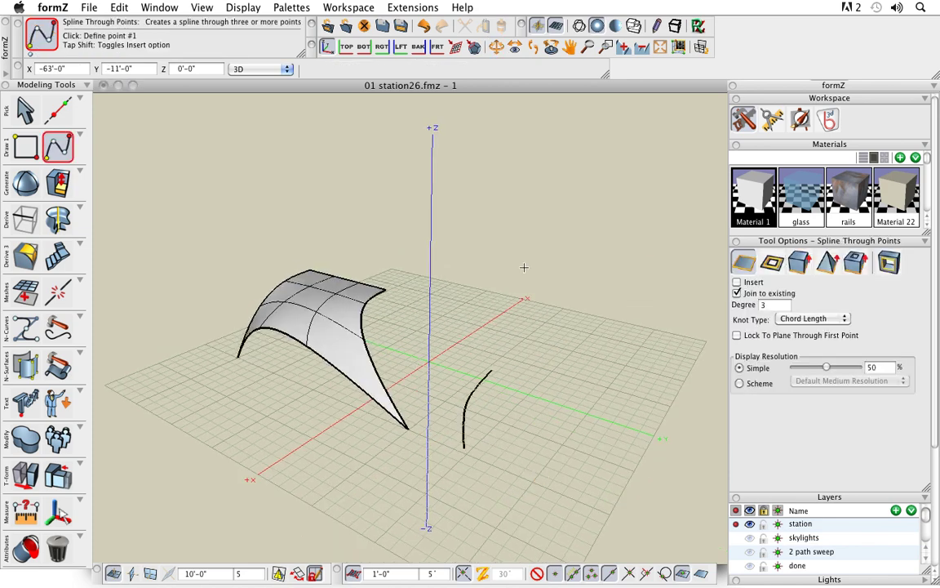
{"action": "right_click", "coordinate": [524, 267]}
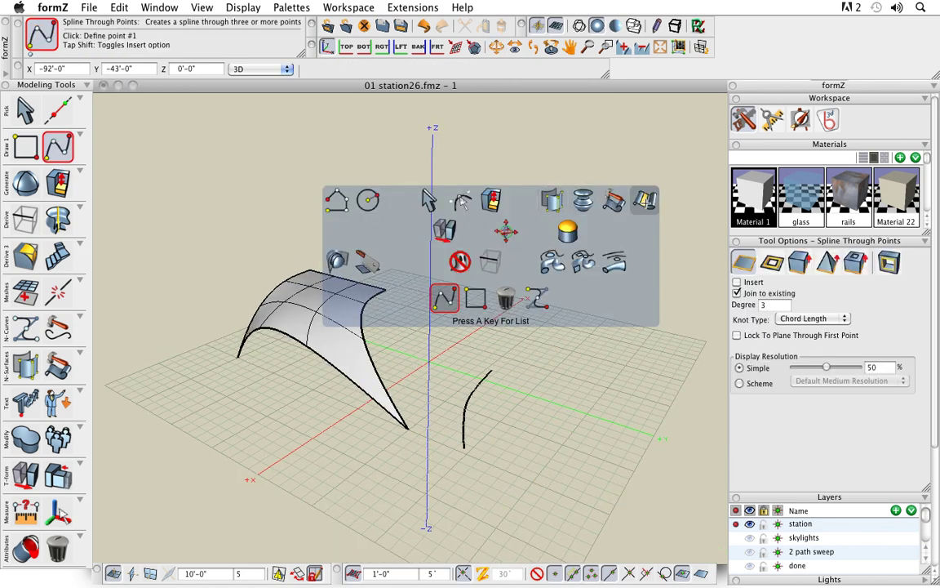
{"action": "left_click", "coordinate": [645, 200]}
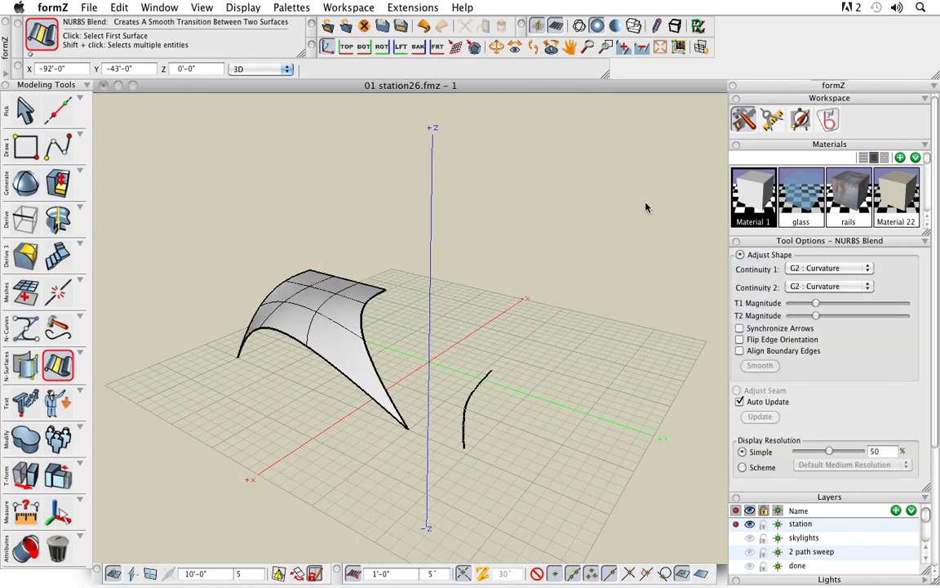
{"action": "left_click", "coordinate": [365, 308]}
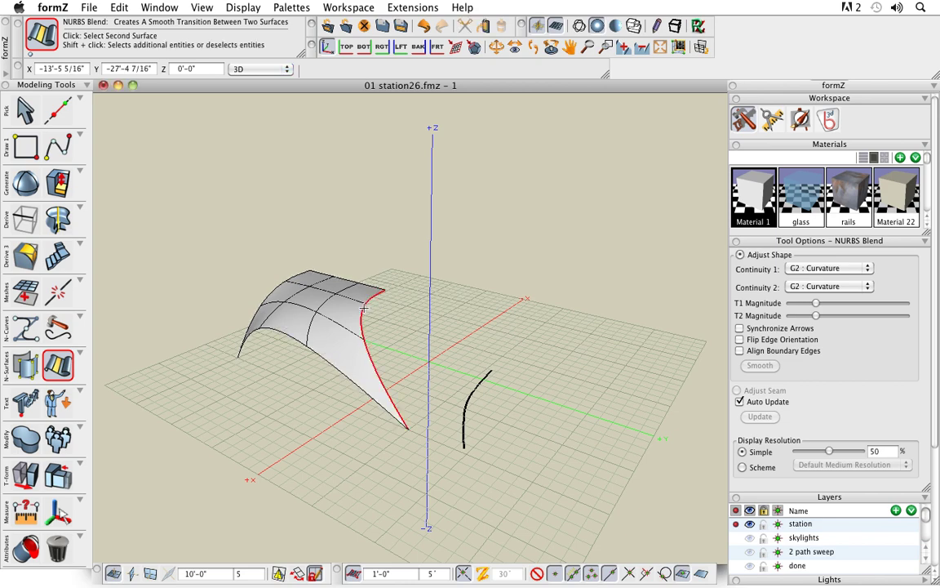
{"action": "left_click", "coordinate": [474, 391]}
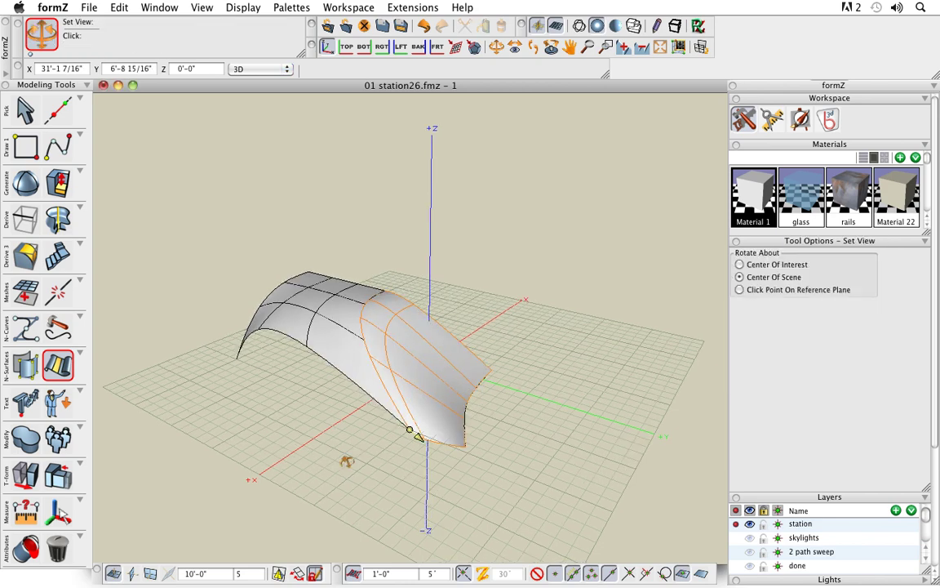
{"action": "middle_click_drag", "start_coordinate": [346, 460], "coordinate": [326, 325]}
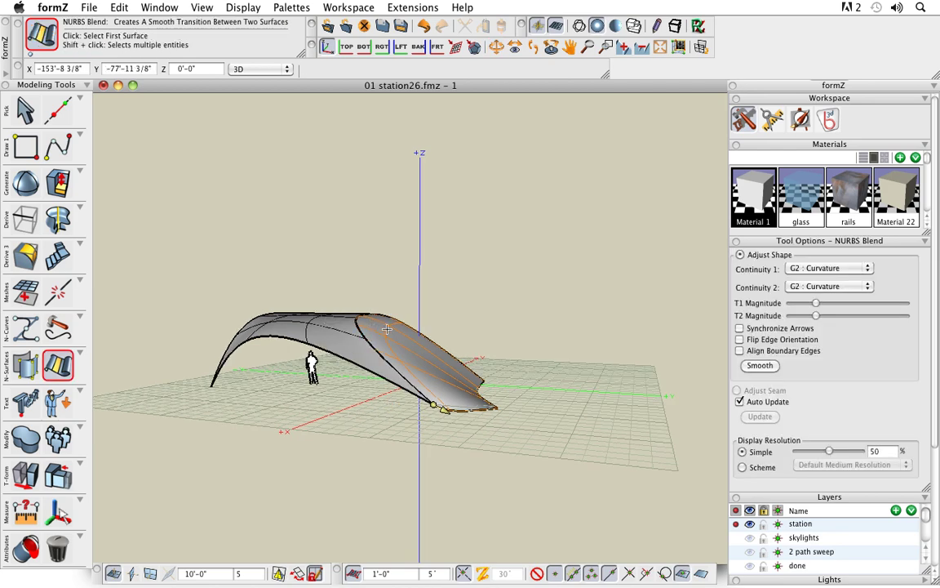
{"action": "middle_click_drag", "start_coordinate": [467, 385], "coordinate": [497, 487]}
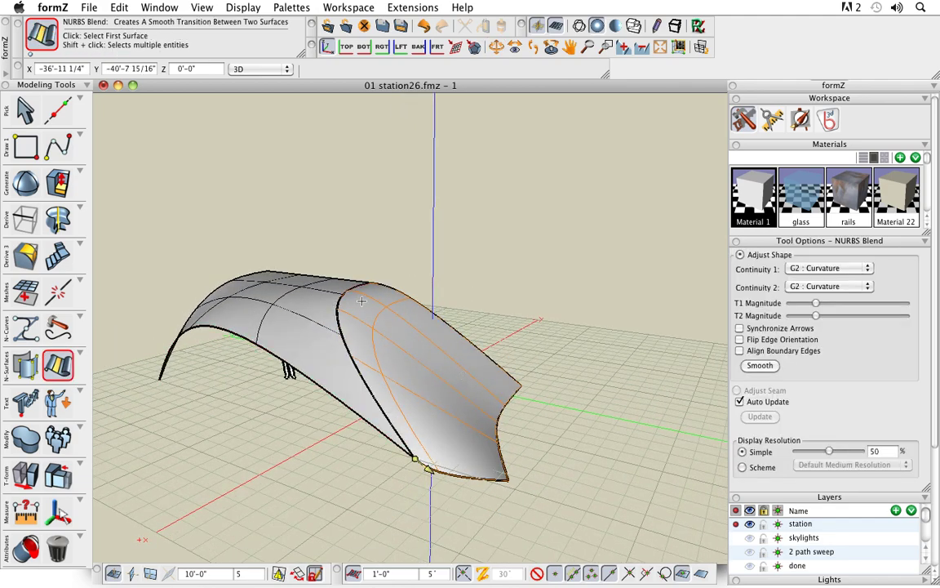
Undo the NURBS Blend and the ground spline, leaving only the canopy surface.
{"action": "middle_click_drag", "start_coordinate": [373, 418], "coordinate": [579, 422]}
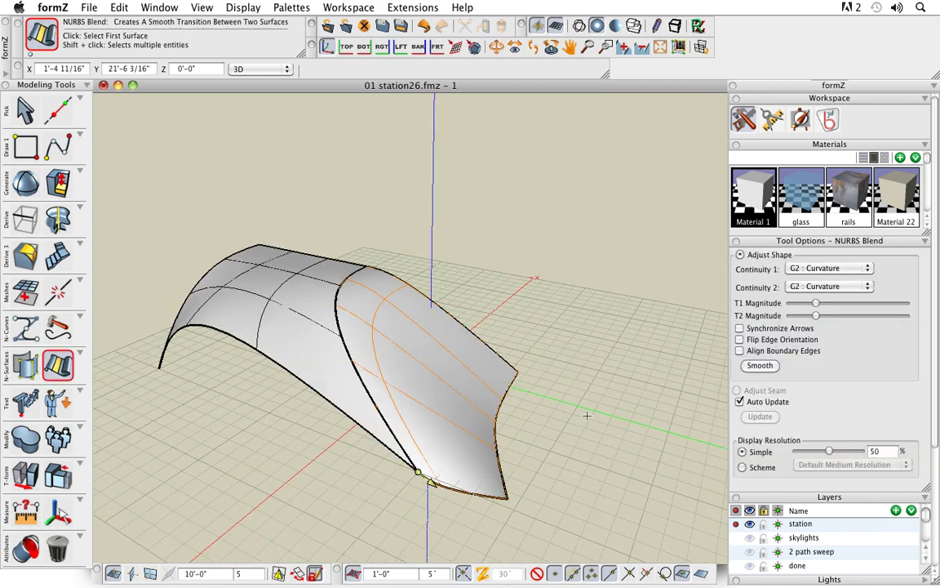
{"action": "key", "text": "super+z"}
{"action": "middle_click_drag", "start_coordinate": [587, 414], "coordinate": [584, 380]}
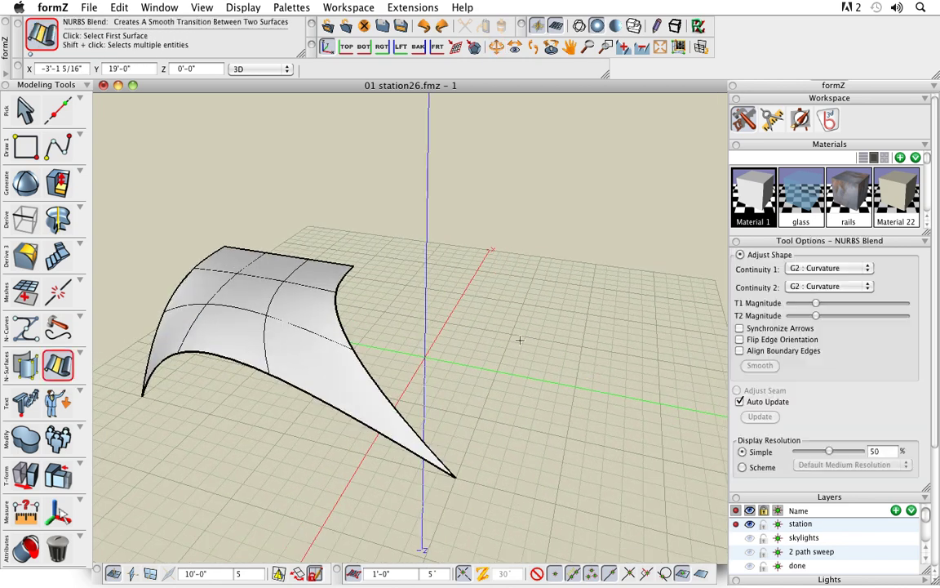
{"action": "middle_click_drag", "start_coordinate": [414, 344], "coordinate": [459, 325]}
{"action": "scroll", "coordinate": [492, 227], "scroll_direction": "down", "scroll_amount": 2}
Derive a separate curve from the canopy's curved side edge with Derive Segments, using the Join Selected Segments option.
{"action": "key", "text": "space"}
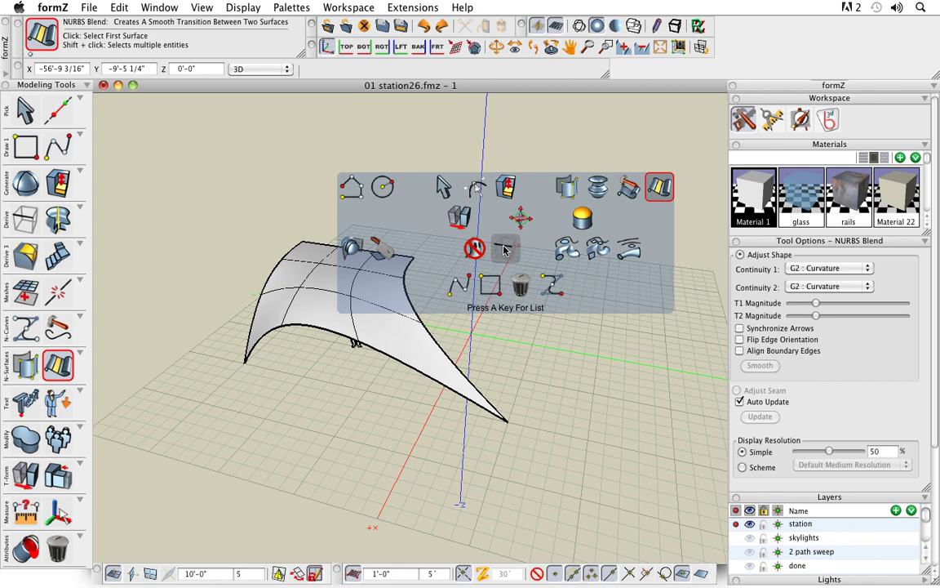
{"action": "left_click", "coordinate": [504, 250]}
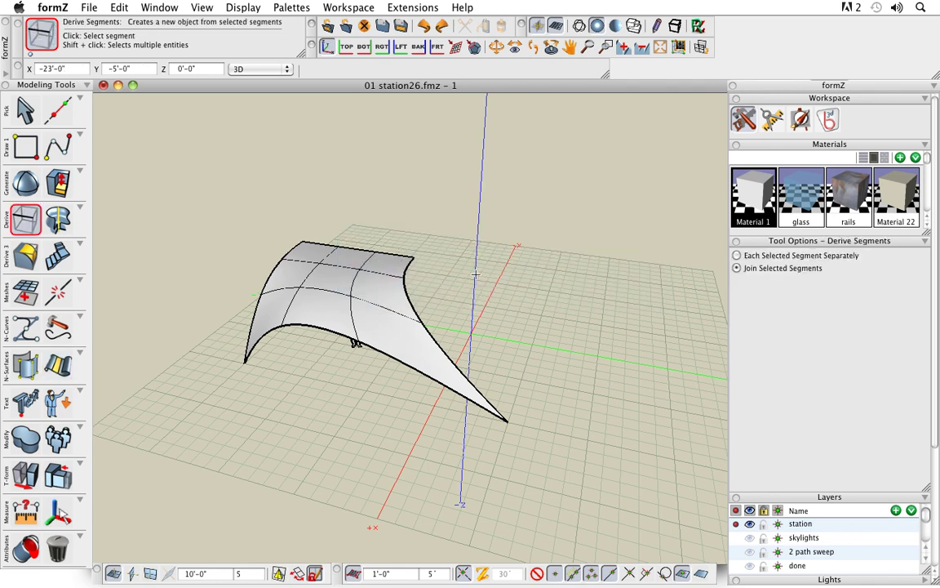
{"action": "left_click", "coordinate": [11, 218]}
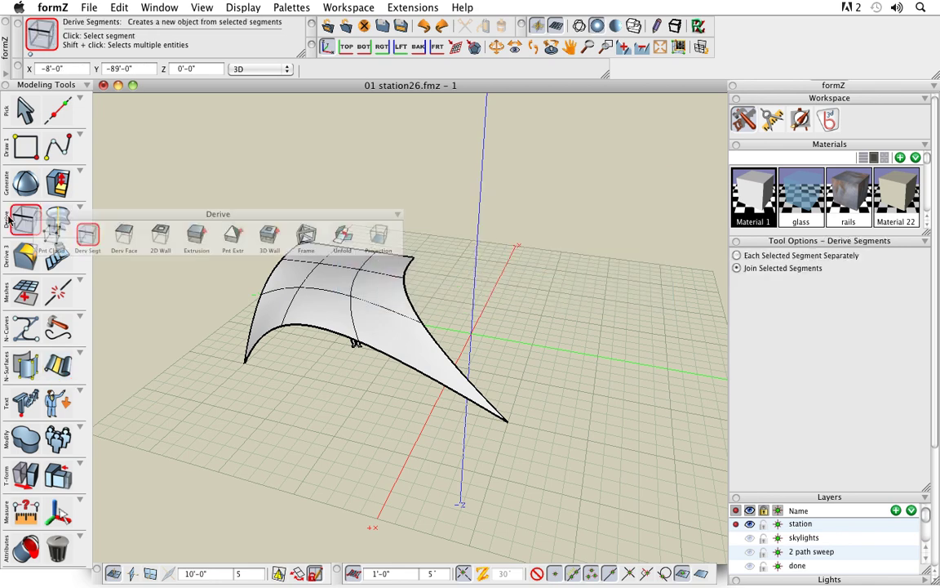
{"action": "left_click", "coordinate": [91, 235]}
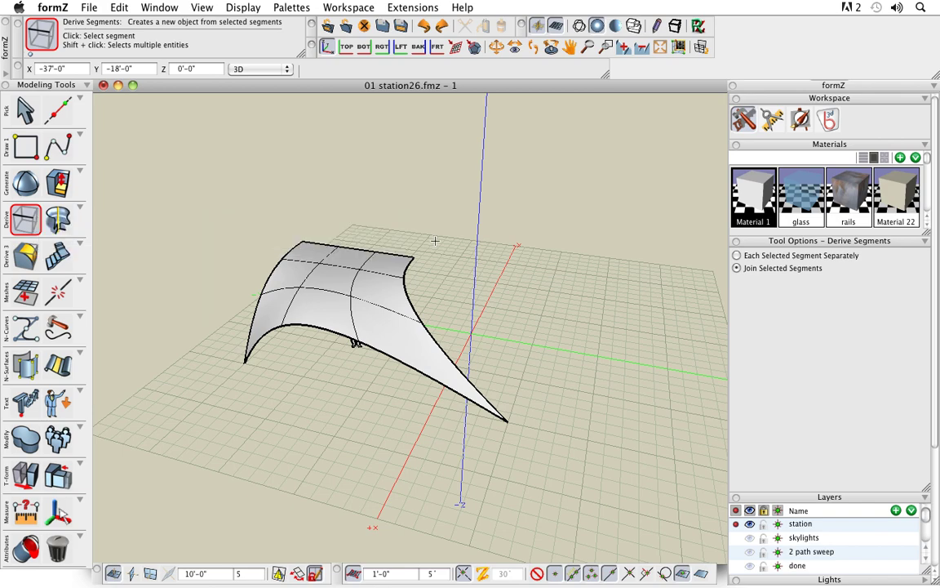
{"action": "left_click", "coordinate": [411, 304]}
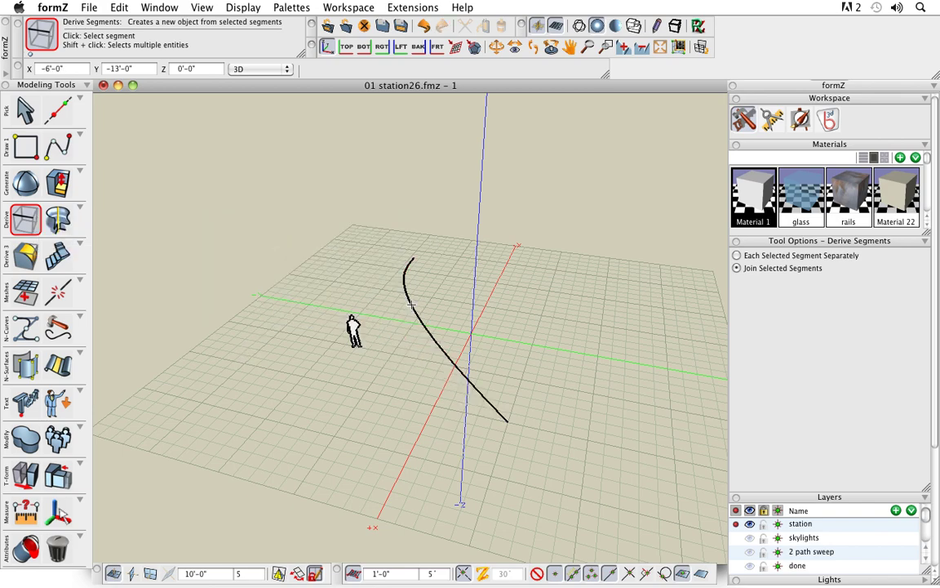
{"action": "middle_click_drag", "start_coordinate": [563, 379], "coordinate": [577, 350]}
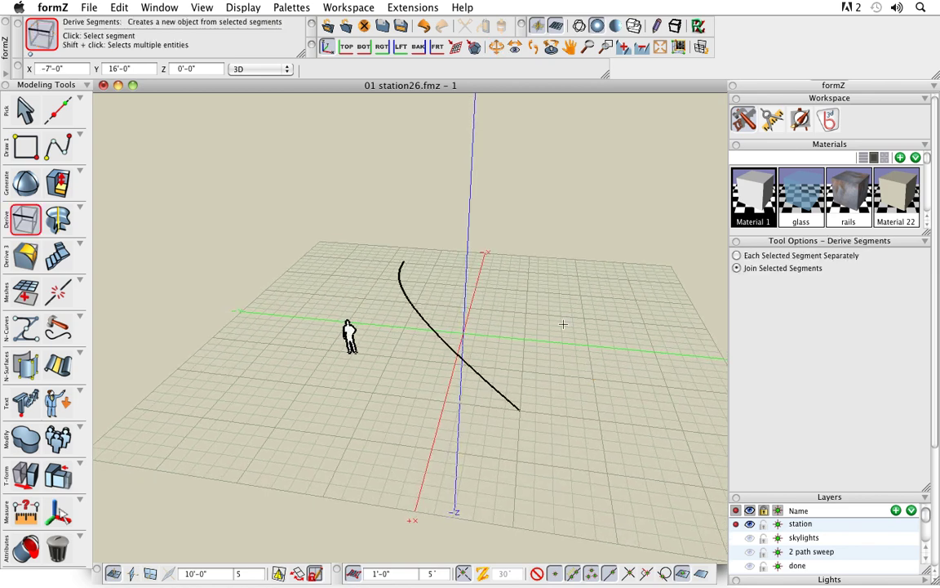
Move the derived edge curve a short distance outward from the canopy's edge, parallel to the reference plane.
{"action": "left_click", "coordinate": [27, 473]}
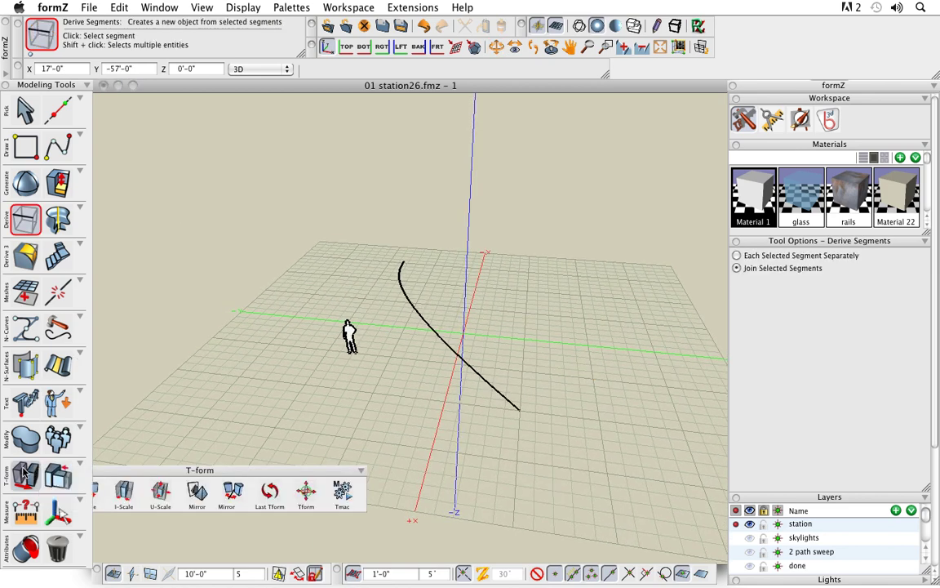
{"action": "left_click", "coordinate": [424, 317]}
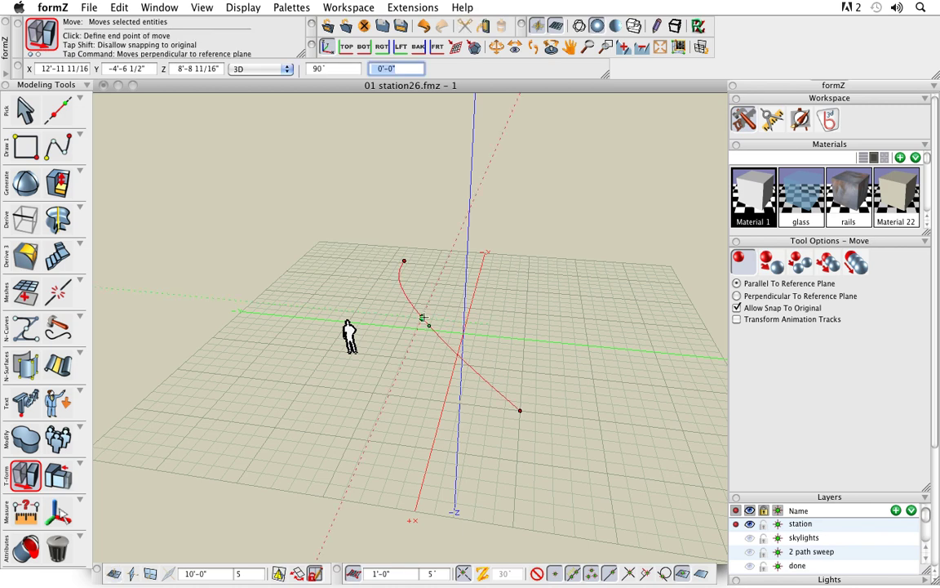
{"action": "key", "text": "Return"}
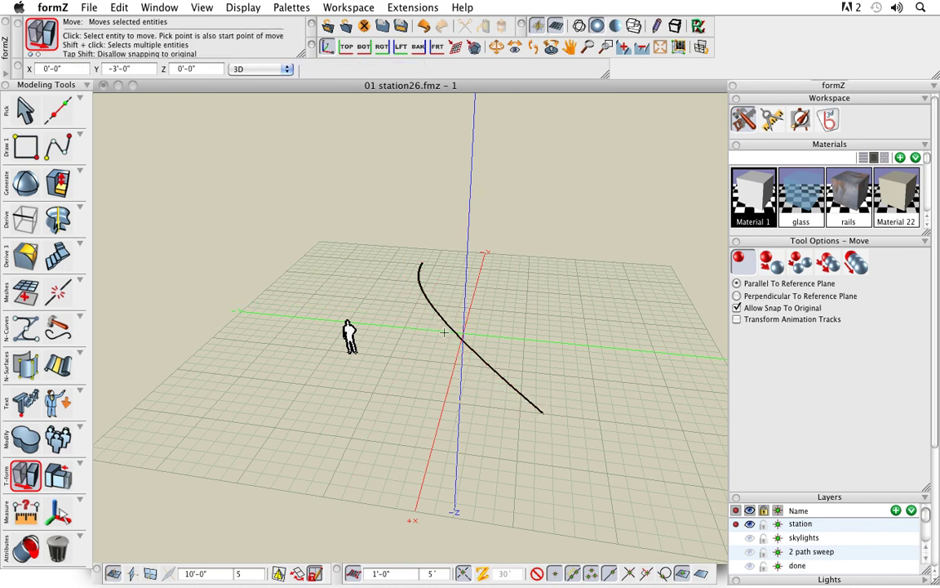
Unghost the original canopy surface beside the derived curve.
{"action": "key", "text": "space"}
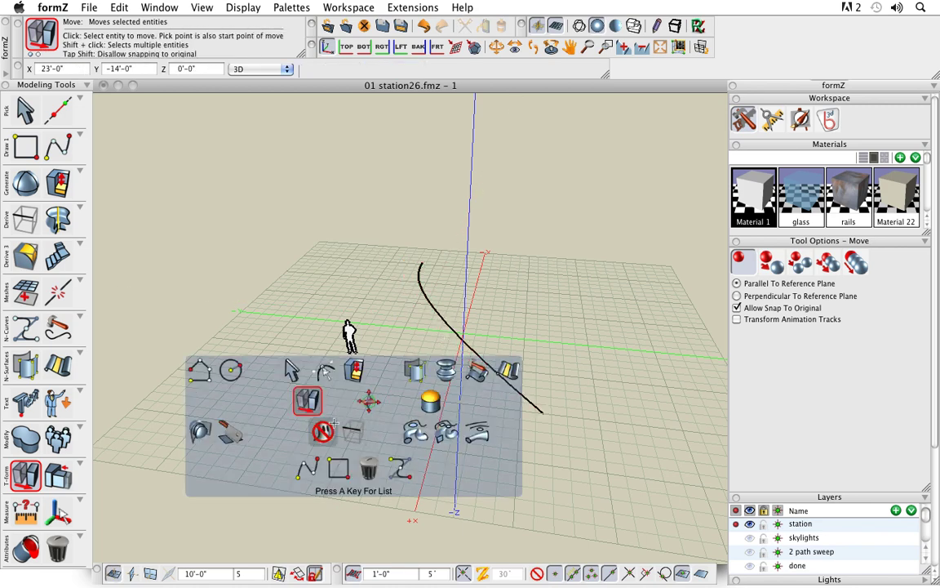
{"action": "left_click", "coordinate": [323, 431]}
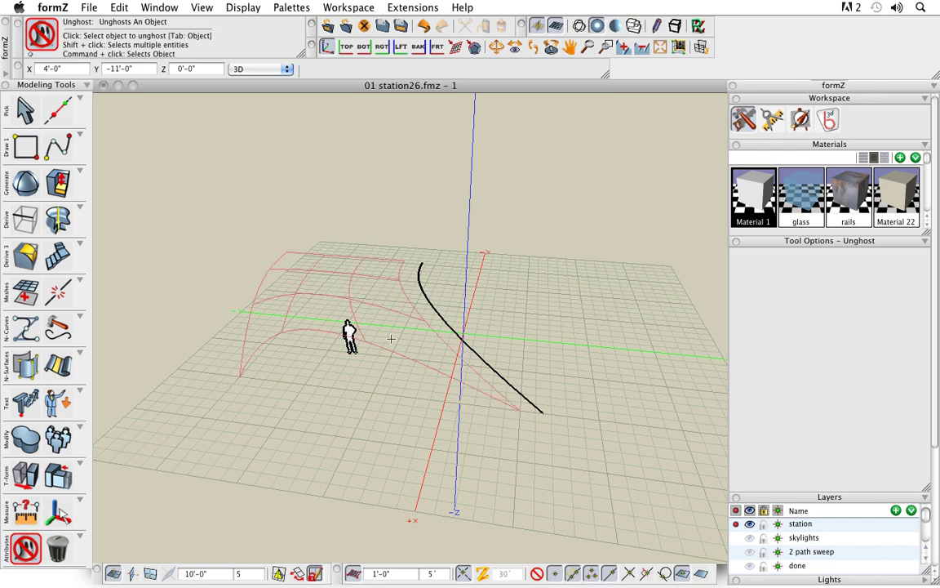
{"action": "left_click", "coordinate": [405, 359]}
{"action": "mouse_move", "coordinate": [477, 462]}
{"action": "middle_mouse_down"}
{"action": "mouse_move", "coordinate": [384, 438]}
{"action": "mouse_move", "coordinate": [421, 439]}
{"action": "middle_mouse_up"}
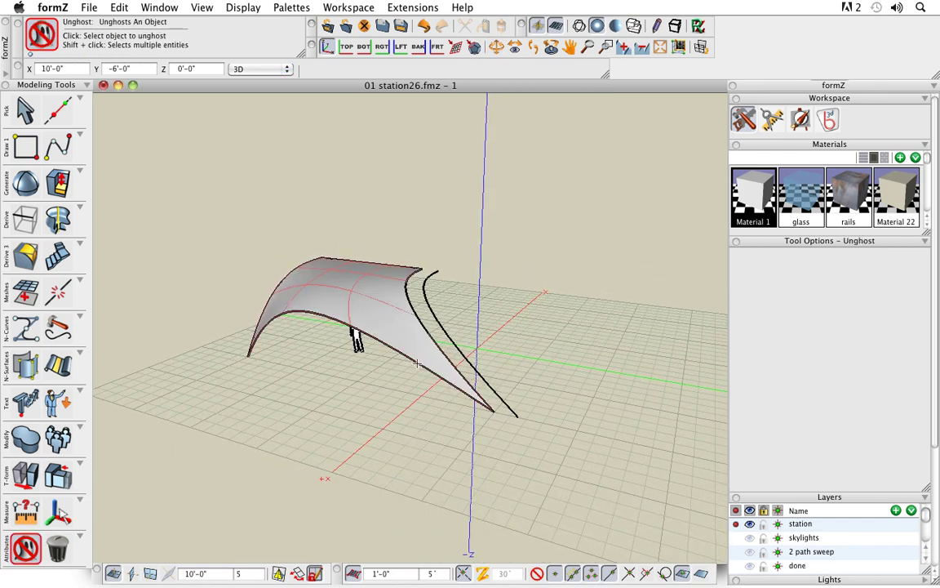
Raise the derived curve about 2'-0" perpendicular to the reference plane.
{"action": "key", "text": "m"}
{"action": "left_click", "coordinate": [427, 305]}
{"action": "left_click", "coordinate": [435, 318]}
{"action": "key", "text": "Tab"}
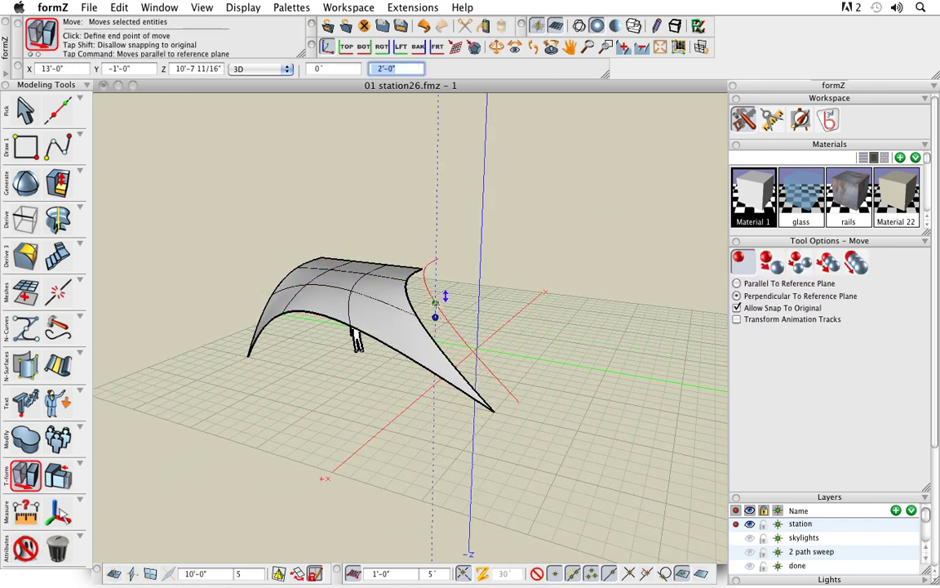
{"action": "left_click", "coordinate": [438, 301]}
{"action": "middle_click_drag", "start_coordinate": [438, 301], "coordinate": [604, 470]}
Show the derived curve's control points and lower its front end point toward the ground, perpendicular to the reference plane.
{"action": "left_click", "coordinate": [34, 106]}
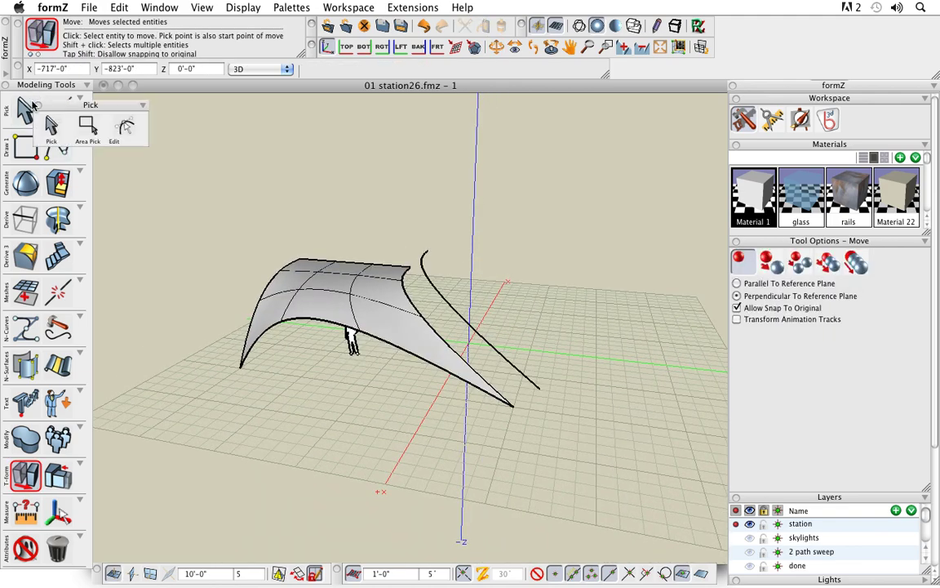
{"action": "left_click", "coordinate": [122, 127]}
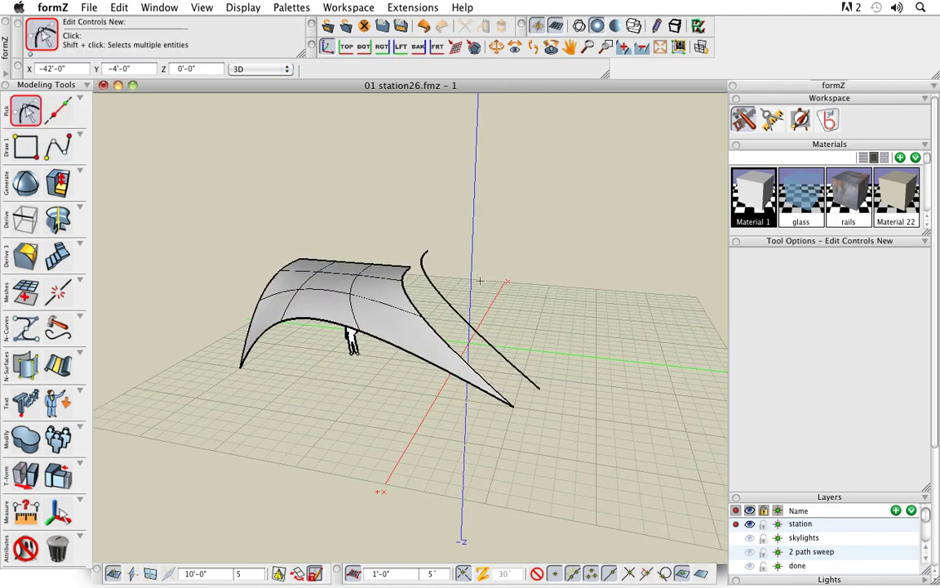
{"action": "left_click", "coordinate": [436, 288]}
{"action": "middle_click_drag", "start_coordinate": [561, 356], "coordinate": [557, 309]}
{"action": "key", "text": "m"}
{"action": "left_click", "coordinate": [532, 397]}
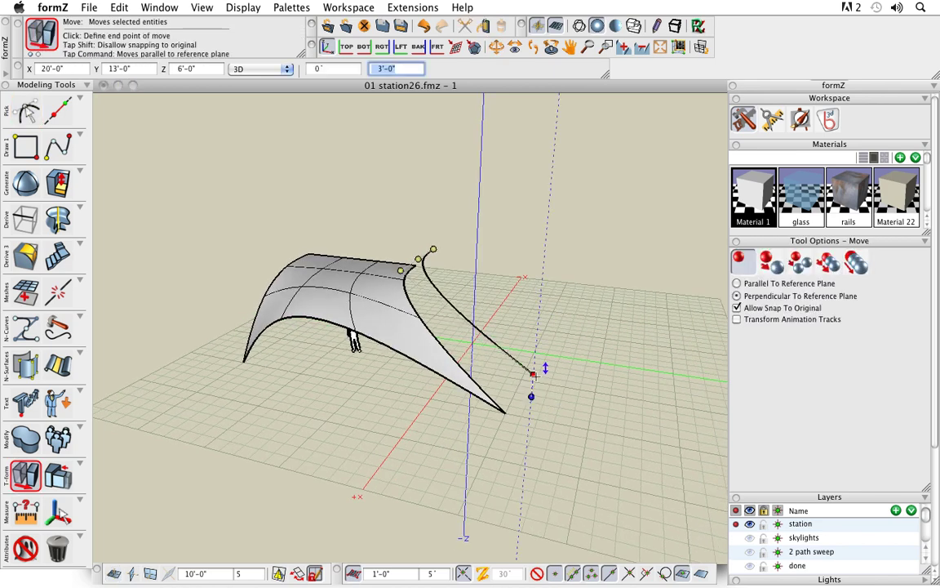
{"action": "left_click", "coordinate": [534, 416]}
{"action": "middle_click_drag", "start_coordinate": [533, 416], "coordinate": [482, 447]}
Move the curve's lowered front end point far outward from the canopy leg, parallel to the reference plane.
{"action": "left_click", "coordinate": [500, 431]}
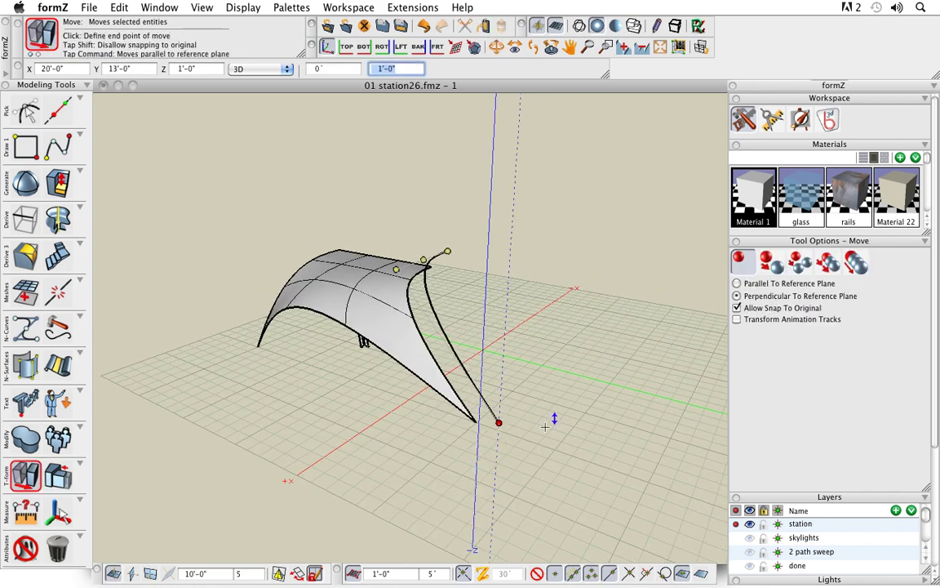
{"action": "left_click", "coordinate": [648, 481]}
{"action": "middle_click_drag", "start_coordinate": [479, 510], "coordinate": [357, 341]}
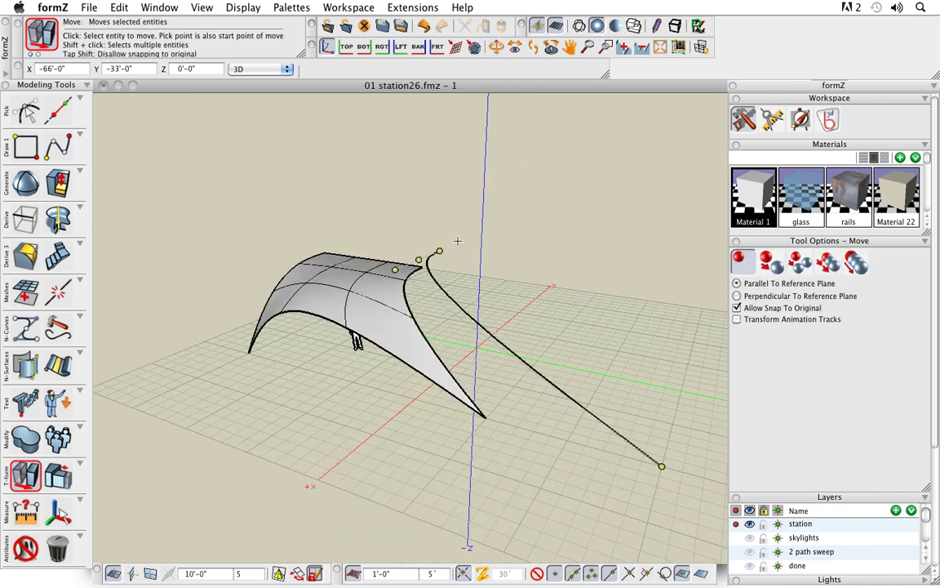
{"action": "middle_click_drag", "start_coordinate": [524, 482], "coordinate": [431, 400]}
{"action": "middle_click_drag", "start_coordinate": [375, 417], "coordinate": [342, 334]}
{"action": "left_click", "coordinate": [25, 111]}
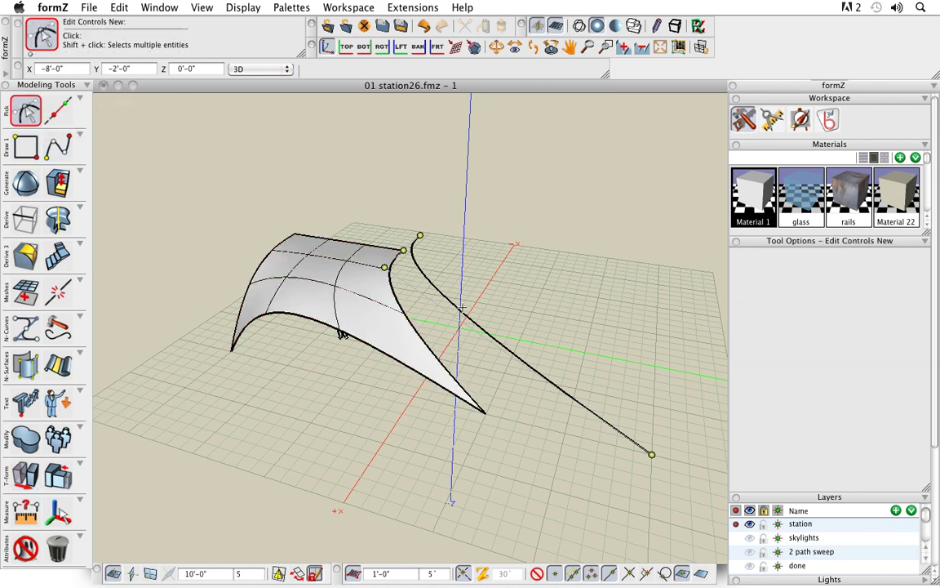
{"action": "left_click_drag", "start_coordinate": [510, 509], "coordinate": [541, 510]}
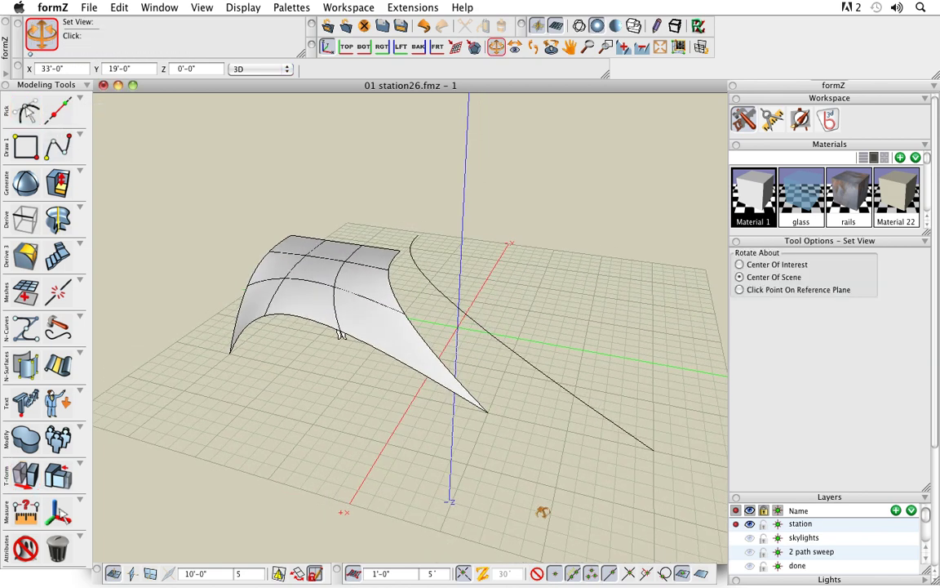
Create a NURBS Blend with G2 curvature continuity from the canopy's side edge to the reshaped curve.
{"action": "key", "text": "space"}
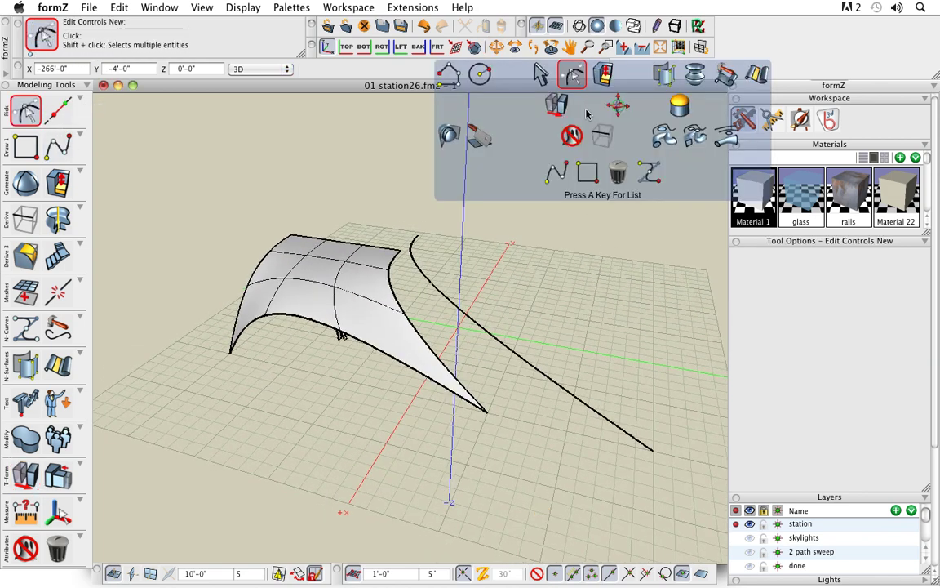
{"action": "left_click", "coordinate": [748, 75]}
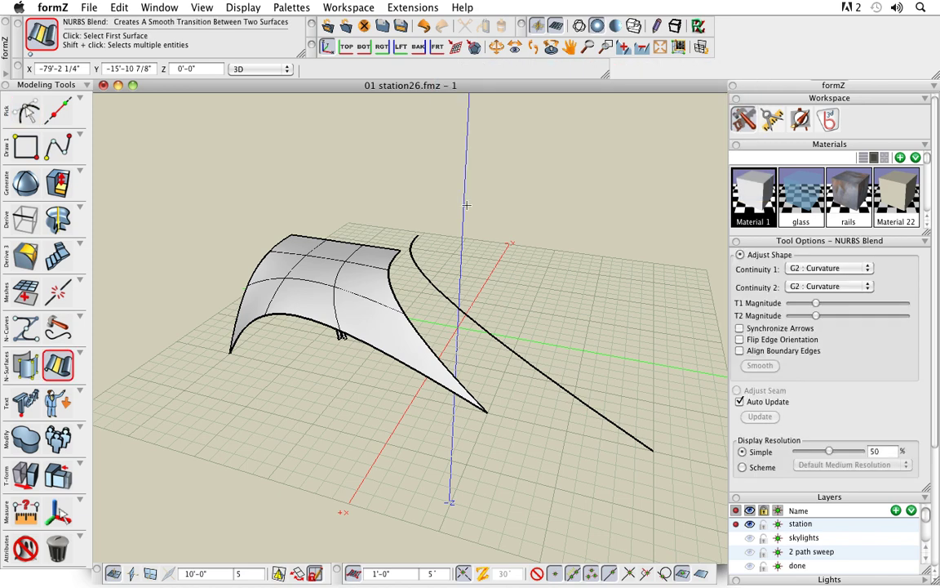
{"action": "left_click", "coordinate": [404, 293]}
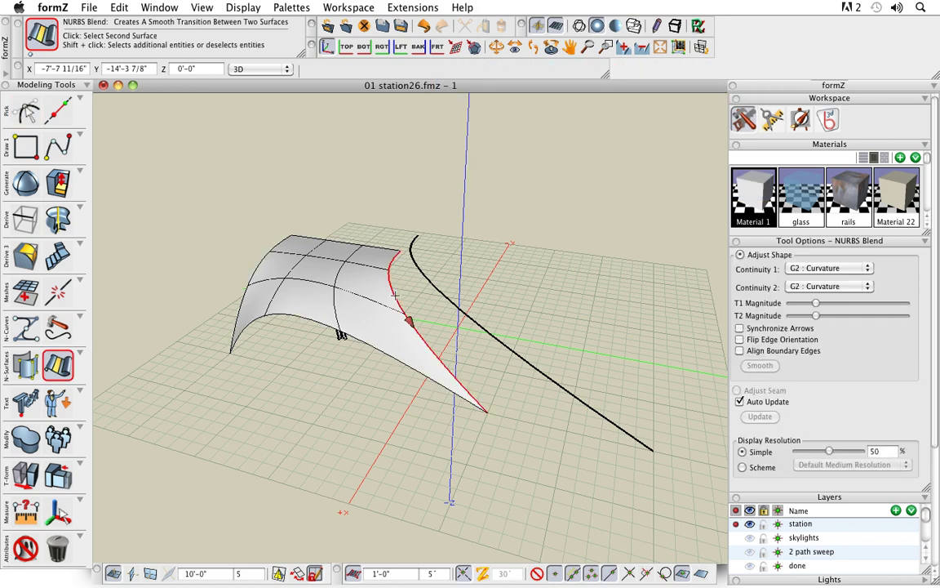
{"action": "left_click", "coordinate": [461, 310]}
{"action": "middle_click_drag", "start_coordinate": [482, 436], "coordinate": [379, 296]}
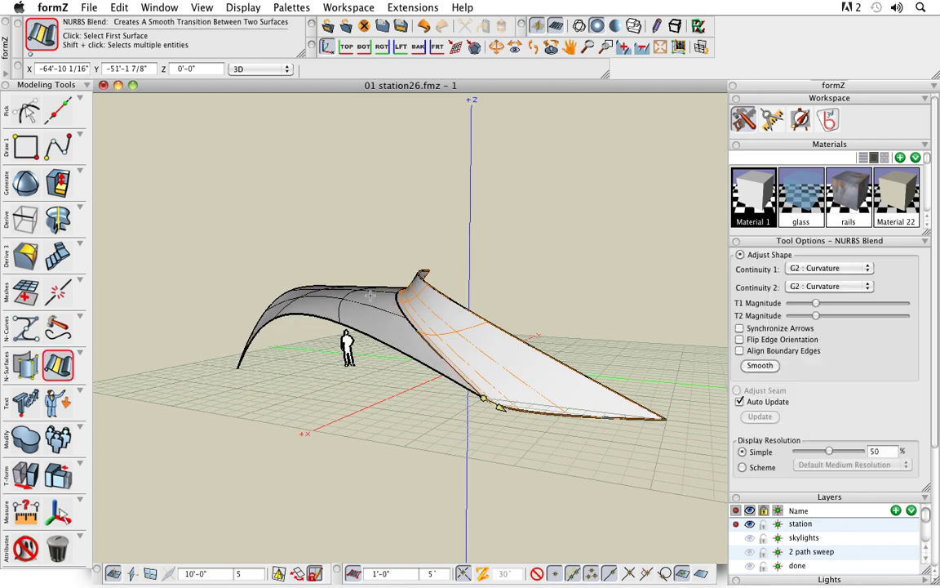
Copy the blend surface 20'-0" sideways, from its inner ground corner to its outer ground corner, parallel to the reference plane.
{"action": "middle_click_drag", "start_coordinate": [422, 456], "coordinate": [530, 436]}
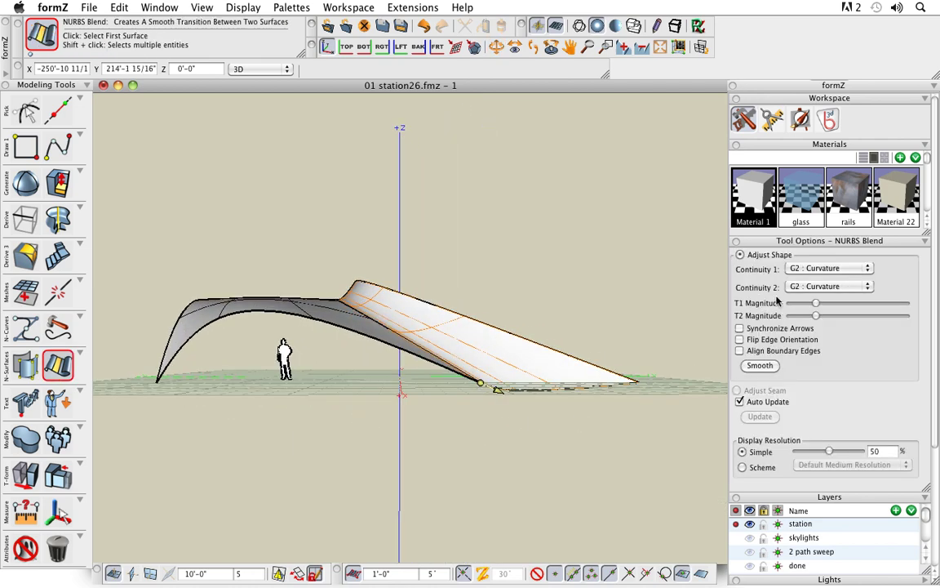
{"action": "scroll", "coordinate": [338, 275], "scroll_direction": "up", "scroll_amount": 5}
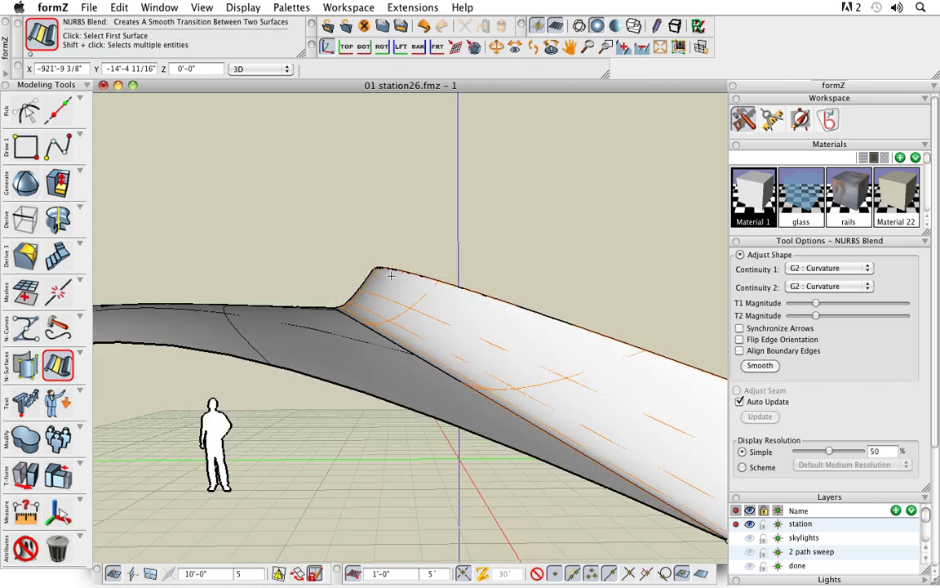
{"action": "scroll", "coordinate": [391, 276], "scroll_direction": "down", "scroll_amount": 2}
{"action": "middle_click_drag", "start_coordinate": [516, 272], "coordinate": [417, 205]}
{"action": "middle_click_drag", "start_coordinate": [366, 263], "coordinate": [645, 457]}
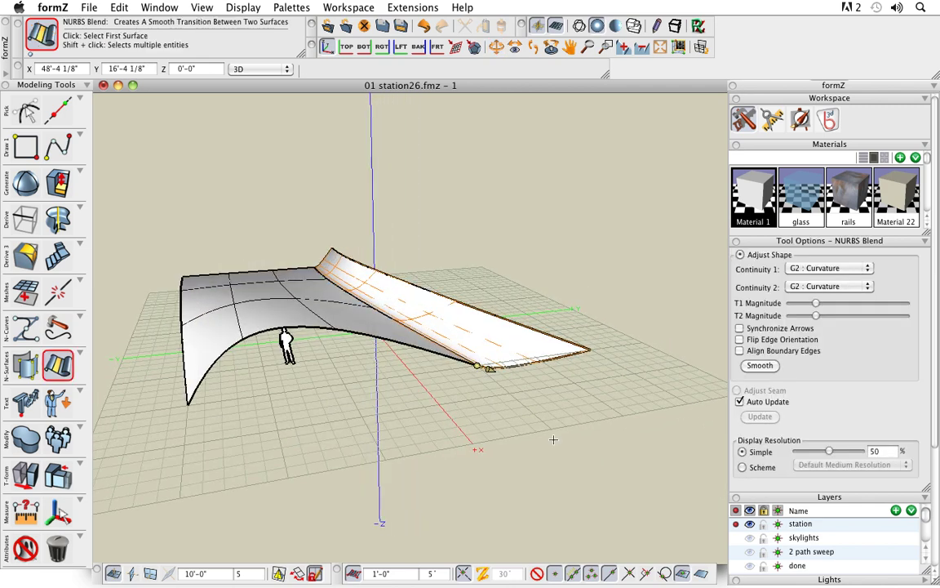
{"action": "key", "text": "m"}
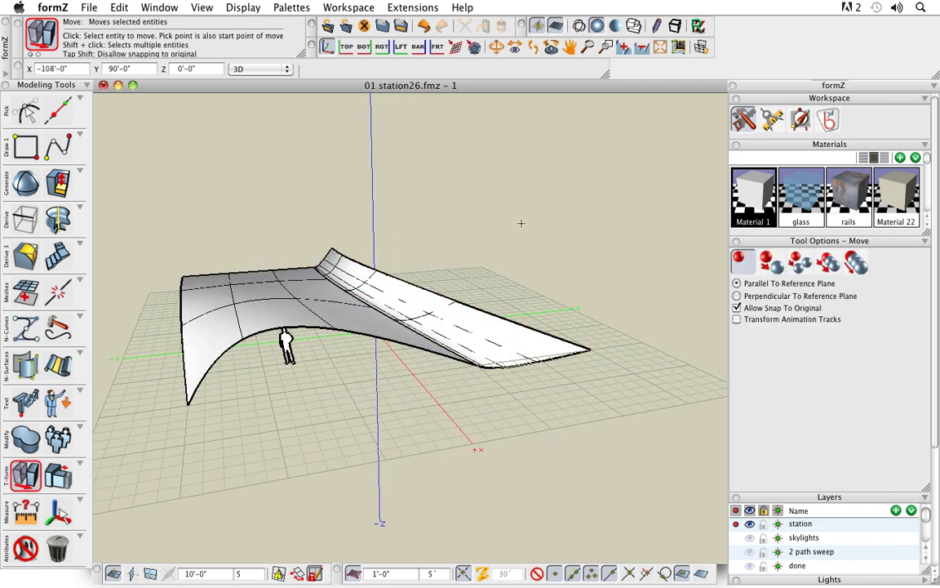
{"action": "key", "text": "c"}
{"action": "left_click", "coordinate": [477, 367]}
{"action": "left_click", "coordinate": [477, 365]}
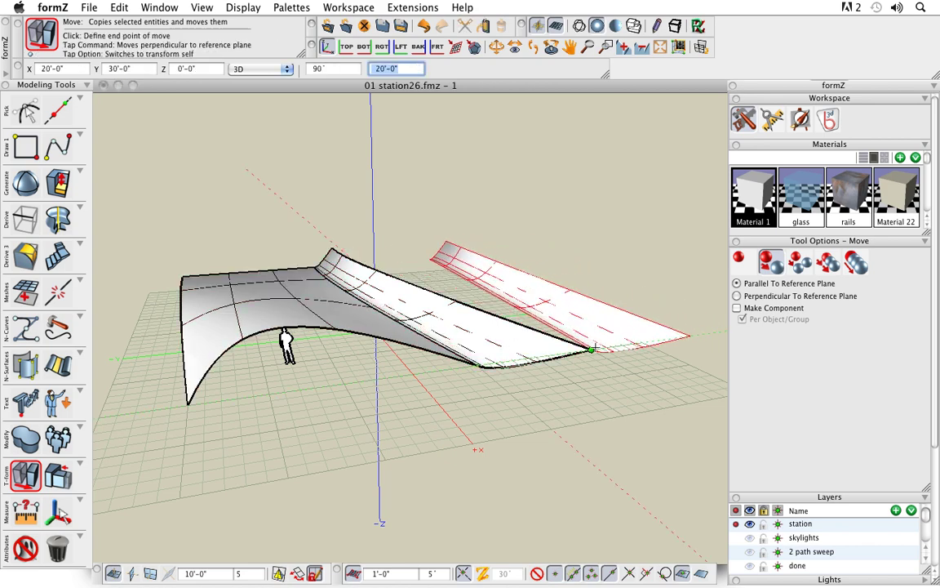
{"action": "left_click", "coordinate": [594, 349]}
Create a NURBS Blend with G2 curvature continuity between the first roof section's outer edge and the copied section's inner edge.
{"action": "middle_click_drag", "start_coordinate": [607, 427], "coordinate": [588, 472]}
{"action": "left_click_drag", "start_coordinate": [589, 471], "coordinate": [600, 502]}
{"action": "middle_click_drag", "start_coordinate": [601, 502], "coordinate": [639, 477]}
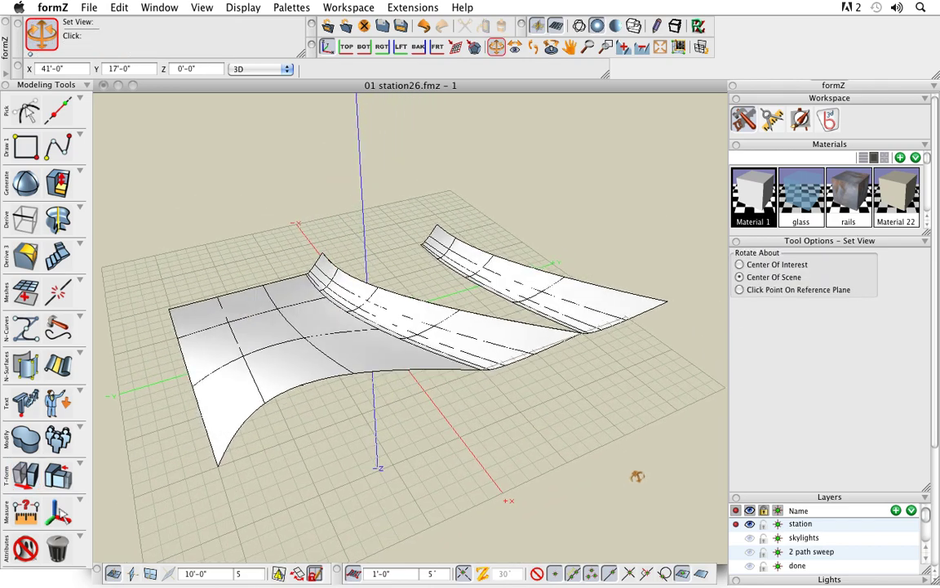
{"action": "middle_click_drag", "start_coordinate": [613, 443], "coordinate": [513, 415]}
{"action": "left_click_drag", "start_coordinate": [512, 415], "coordinate": [611, 393]}
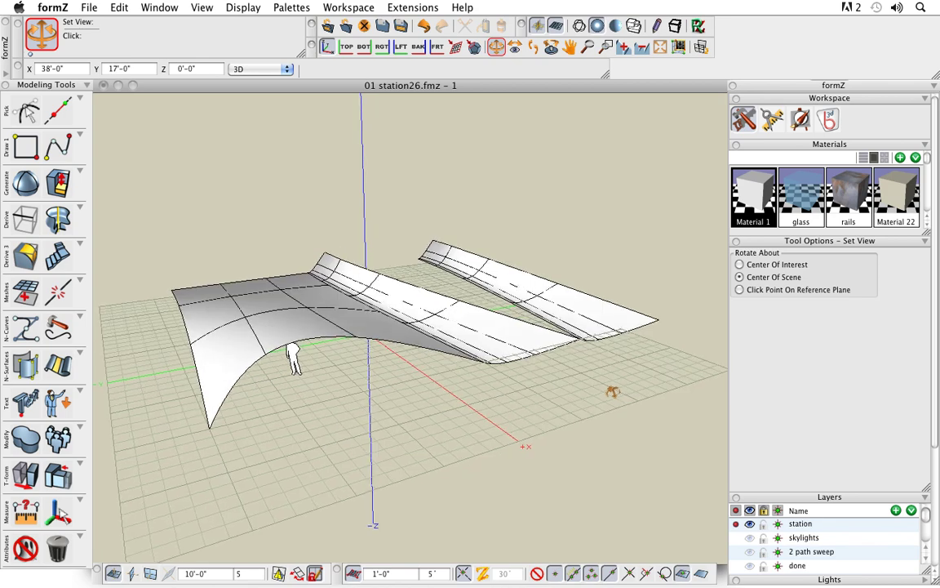
{"action": "key", "text": "space"}
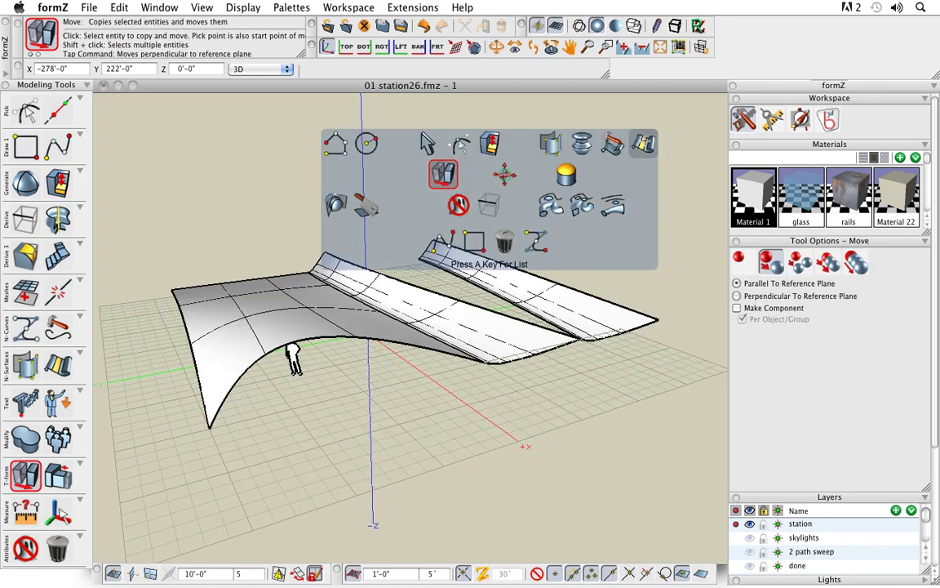
{"action": "left_click", "coordinate": [644, 140]}
{"action": "middle_click_drag", "start_coordinate": [507, 434], "coordinate": [508, 433]}
{"action": "left_click_drag", "start_coordinate": [506, 432], "coordinate": [342, 270]}
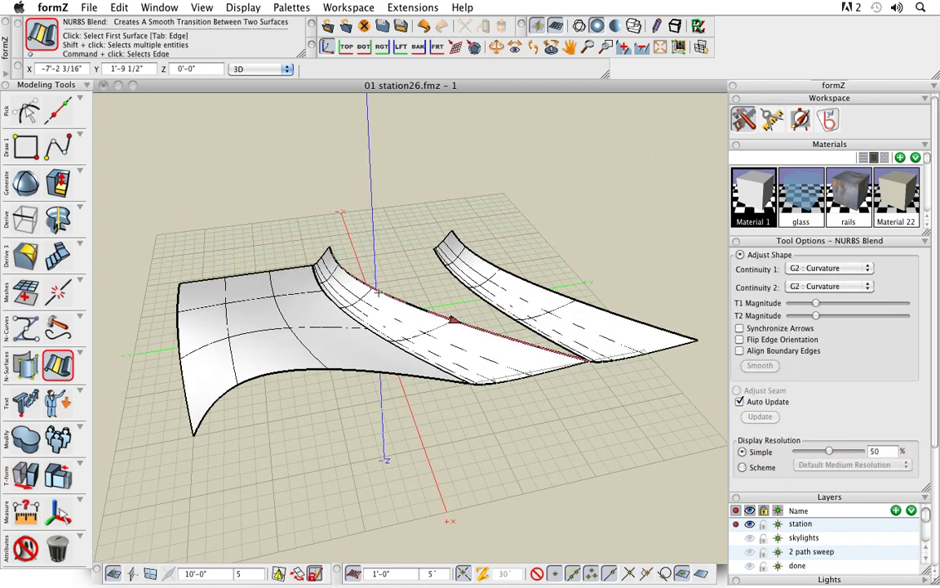
{"action": "left_click", "coordinate": [424, 290]}
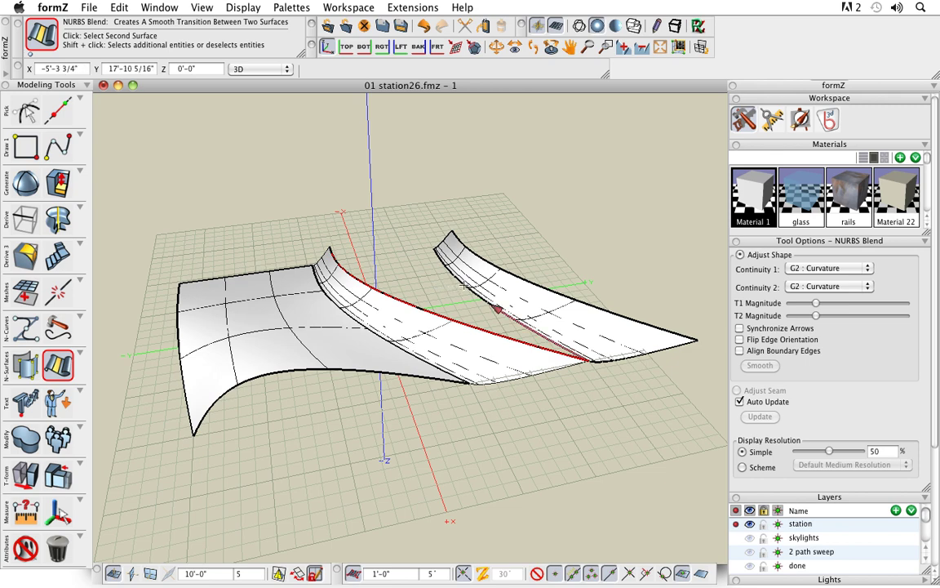
{"action": "left_click", "coordinate": [464, 285]}
Set Continuity 1 and Continuity 2 of the new blend surface to G0 : Positional.
{"action": "middle_click_drag", "start_coordinate": [596, 449], "coordinate": [459, 320]}
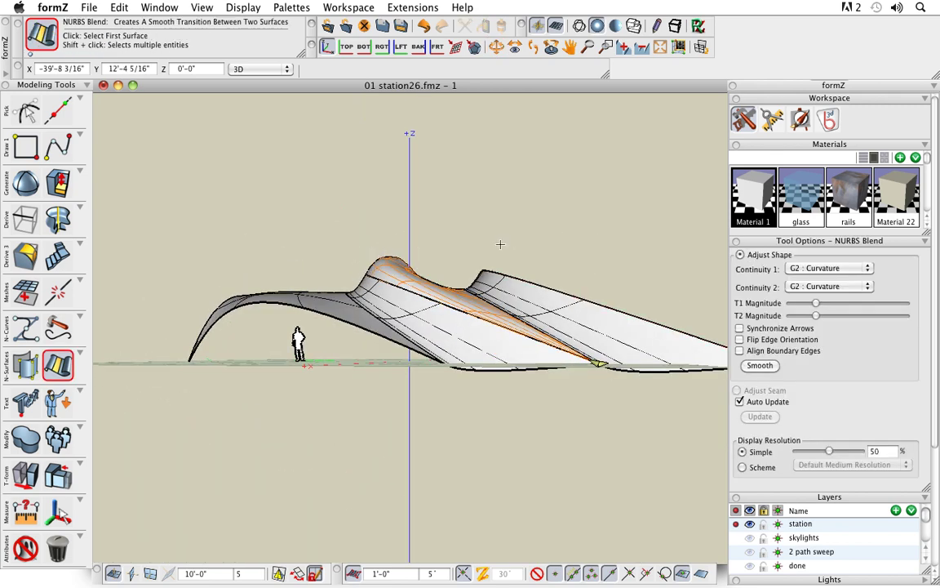
{"action": "scroll", "coordinate": [372, 289], "scroll_direction": "up", "scroll_amount": 3}
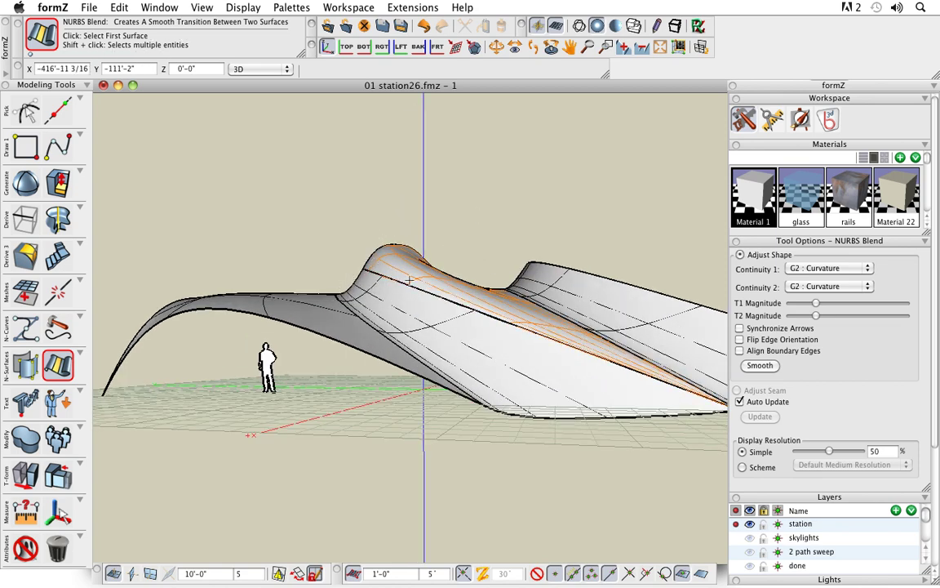
{"action": "mouse_move", "coordinate": [462, 463]}
{"action": "middle_mouse_down"}
{"action": "mouse_move", "coordinate": [437, 477]}
{"action": "mouse_move", "coordinate": [470, 473]}
{"action": "middle_mouse_up"}
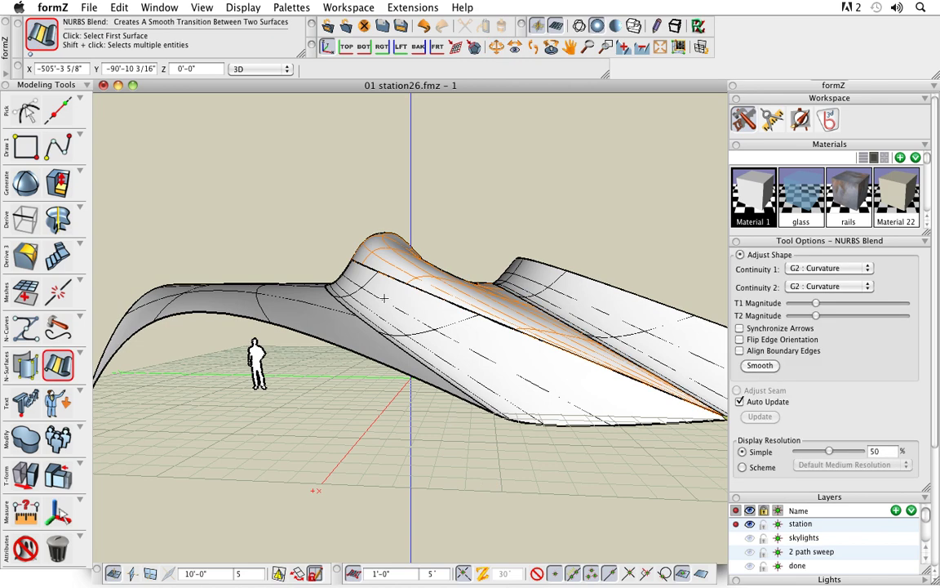
{"action": "middle_click_drag", "start_coordinate": [334, 381], "coordinate": [400, 425]}
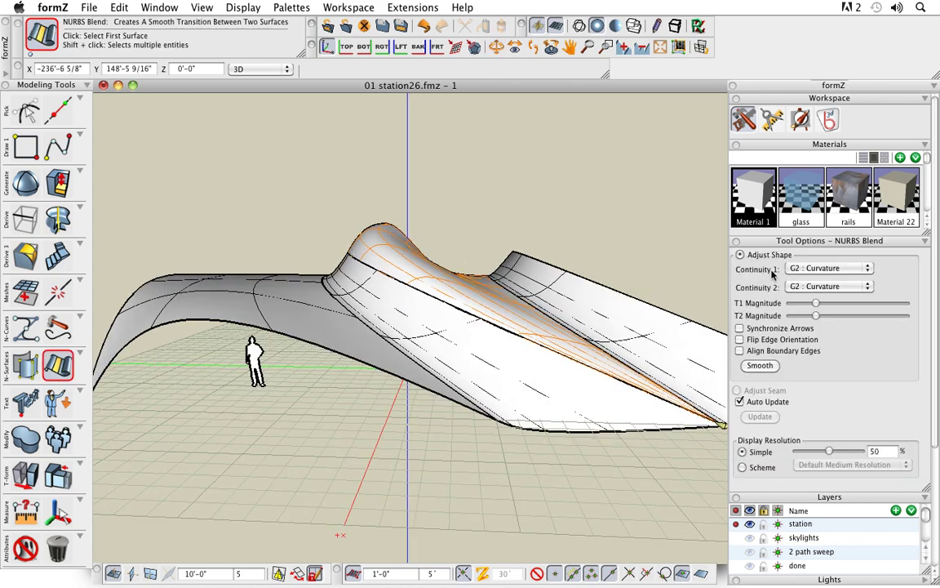
{"action": "left_click", "coordinate": [832, 269]}
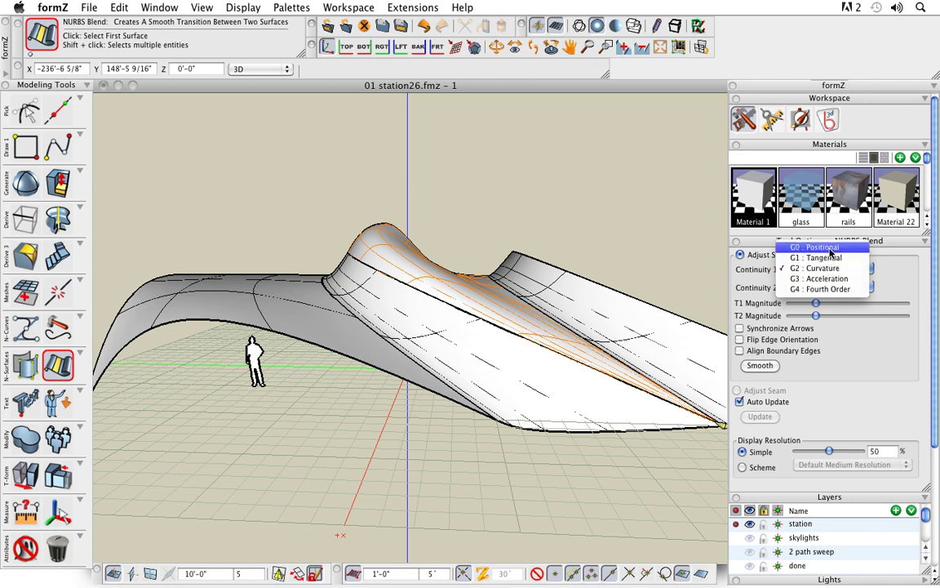
{"action": "left_click", "coordinate": [820, 248]}
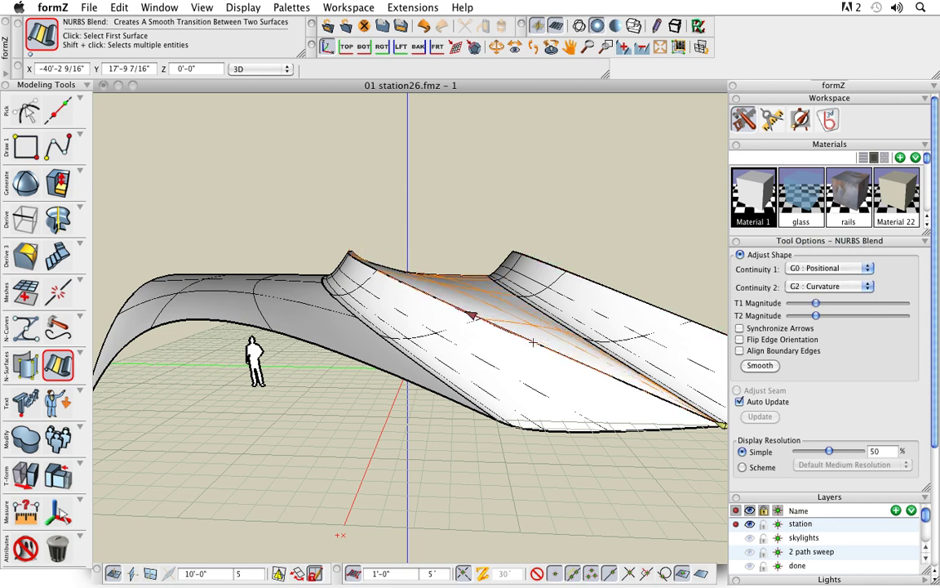
{"action": "middle_click_drag", "start_coordinate": [544, 351], "coordinate": [408, 347]}
{"action": "middle_click_drag", "start_coordinate": [548, 416], "coordinate": [507, 435], "text": "shift"}
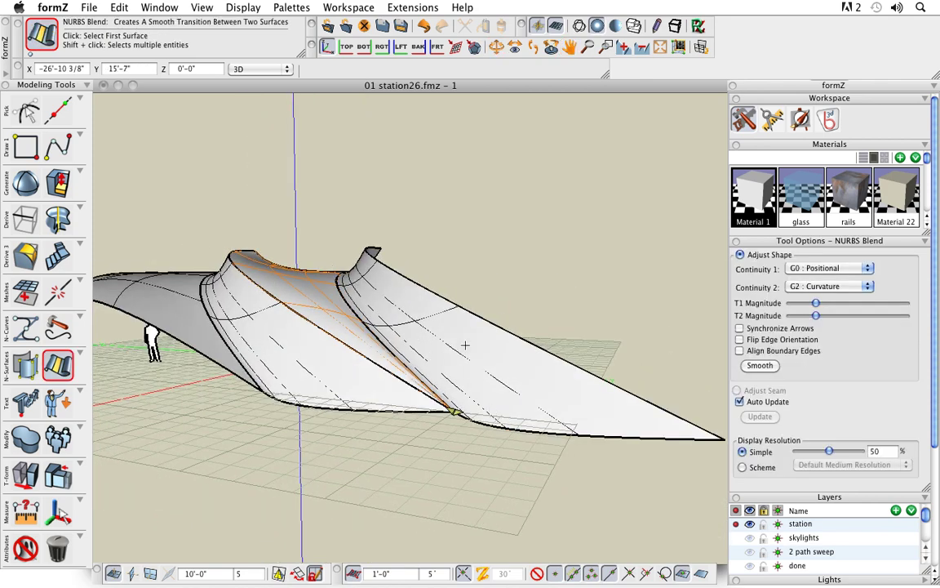
{"action": "left_click", "coordinate": [828, 288]}
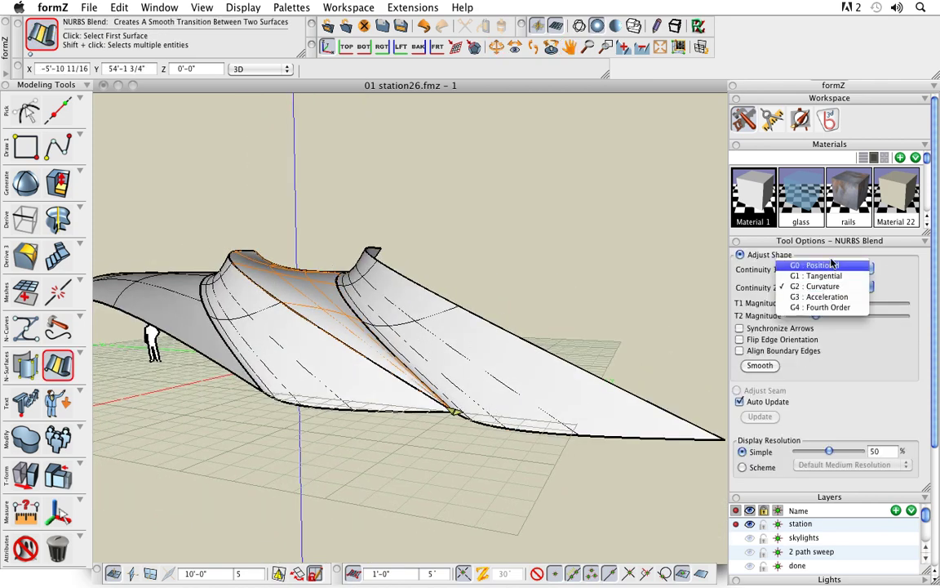
{"action": "left_click", "coordinate": [832, 269]}
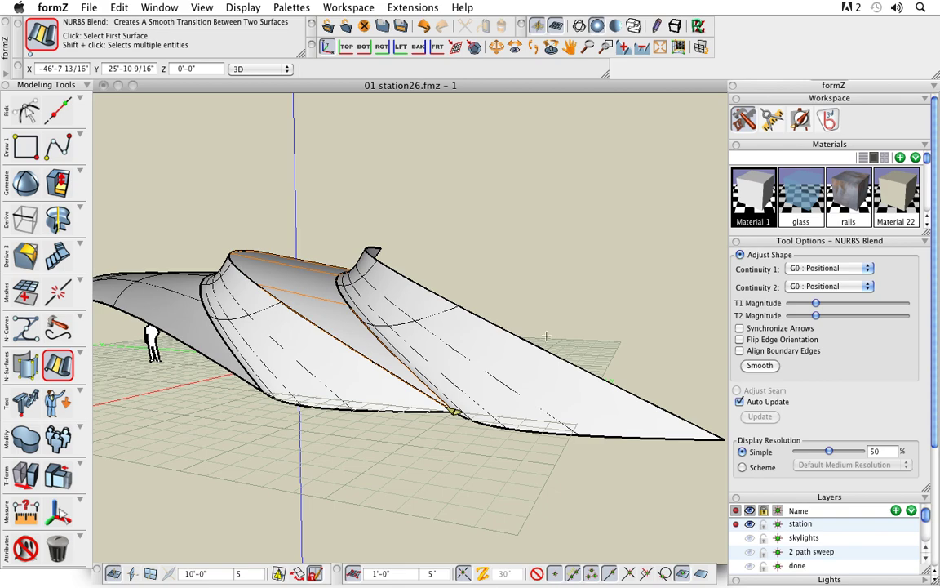
Examine the infill surface between the two roof sections from low and raised viewpoints.
{"action": "middle_click_drag", "start_coordinate": [478, 465], "coordinate": [577, 454]}
{"action": "middle_click_drag", "start_coordinate": [437, 462], "coordinate": [516, 501]}
{"action": "scroll", "coordinate": [544, 463], "scroll_direction": "down", "scroll_amount": 3}
{"action": "middle_click_drag", "start_coordinate": [543, 467], "coordinate": [548, 511]}
{"action": "left_click_drag", "start_coordinate": [546, 511], "coordinate": [440, 420]}
{"action": "key", "text": "v"}
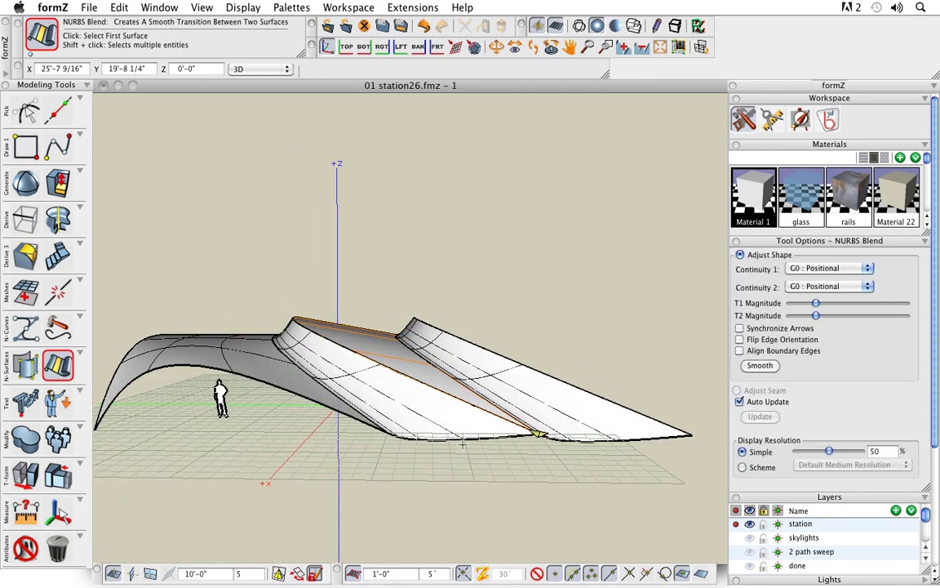
{"action": "scroll", "coordinate": [431, 378], "scroll_direction": "down", "scroll_amount": 2}
{"action": "scroll", "coordinate": [431, 378], "scroll_direction": "up", "scroll_amount": 3}
{"action": "middle_click_drag", "start_coordinate": [403, 454], "coordinate": [514, 493]}
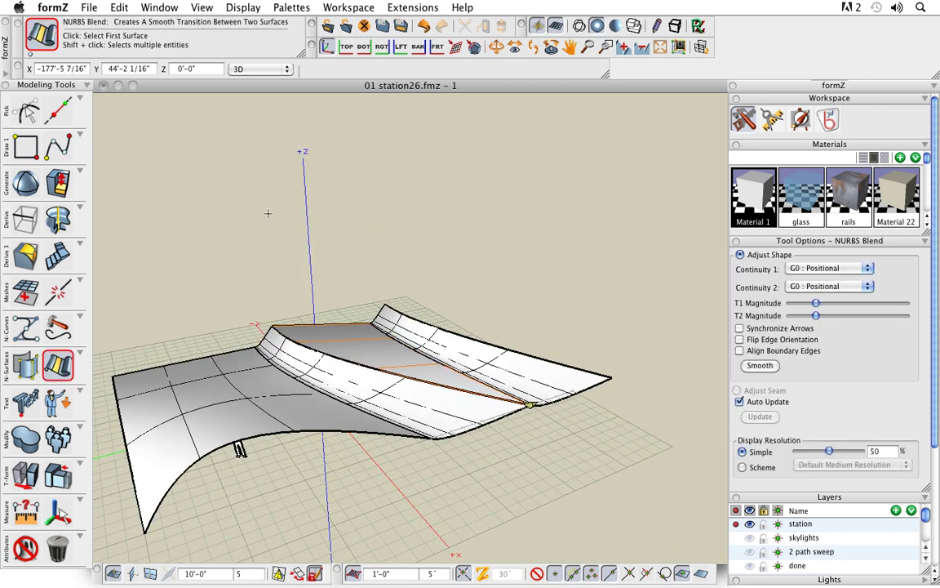
Copy the infill surface and outer roof section sideways, from the first section's raised rear corner to the second's, parallel to the reference plane.
{"action": "left_click_drag", "start_coordinate": [58, 255], "coordinate": [161, 290]}
{"action": "key", "text": "m"}
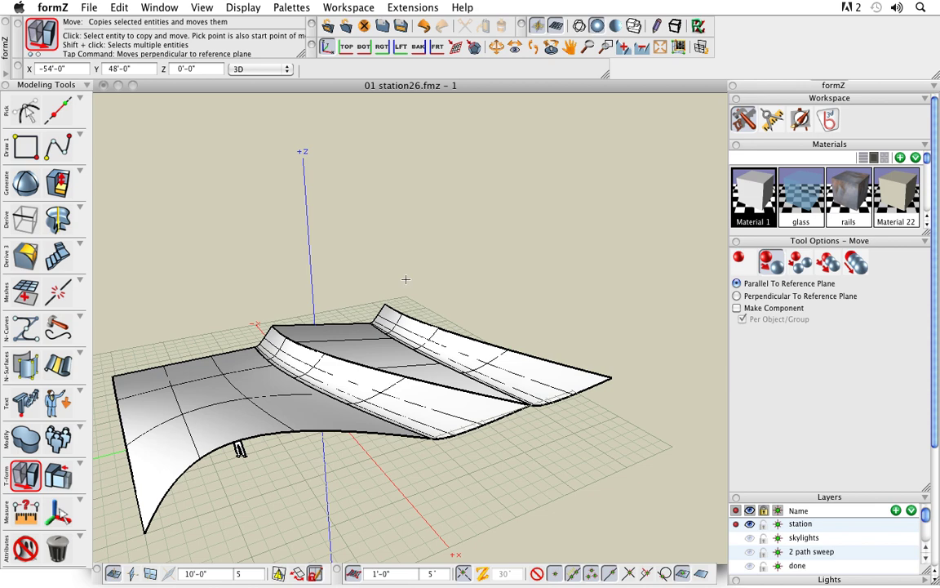
{"action": "left_click", "coordinate": [430, 326]}
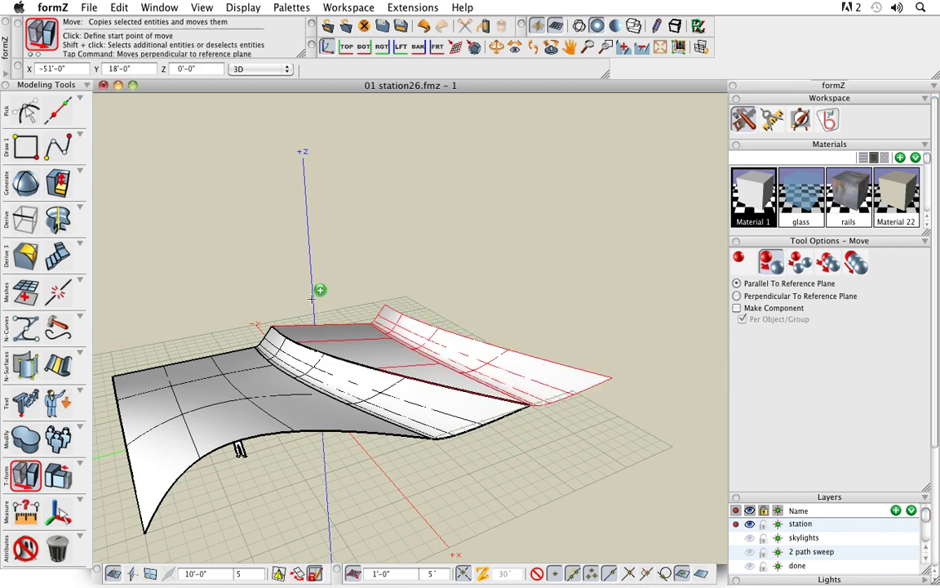
{"action": "left_click", "coordinate": [272, 325]}
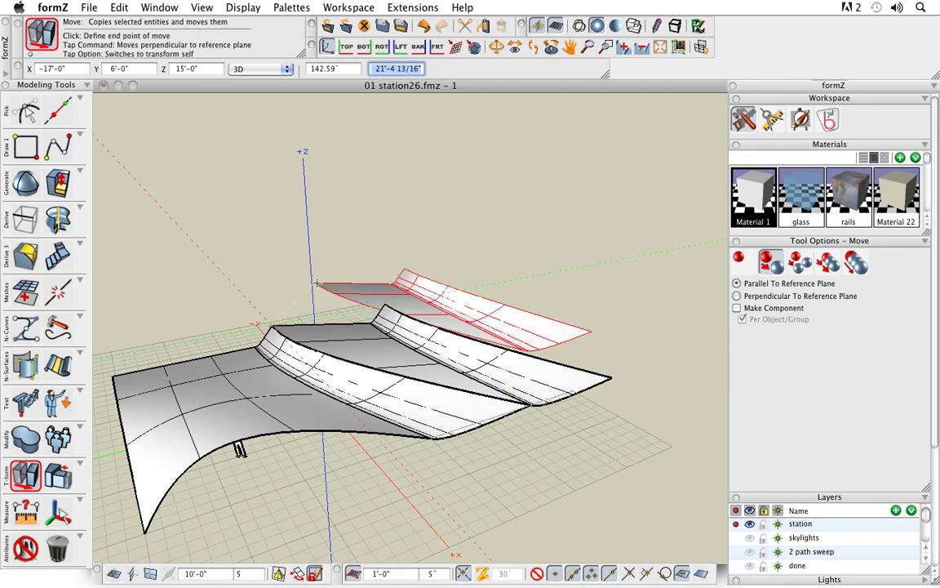
{"action": "left_click", "coordinate": [386, 302]}
Mirror a copy of the original canopy surface about a drawn 0° axis starting at the ground corner between the second and third roof sections.
{"action": "middle_click_drag", "start_coordinate": [592, 457], "coordinate": [492, 429]}
{"action": "scroll", "coordinate": [433, 432], "scroll_direction": "down", "scroll_amount": 4}
{"action": "middle_click_drag", "start_coordinate": [433, 433], "coordinate": [417, 420]}
{"action": "key", "text": "super"}
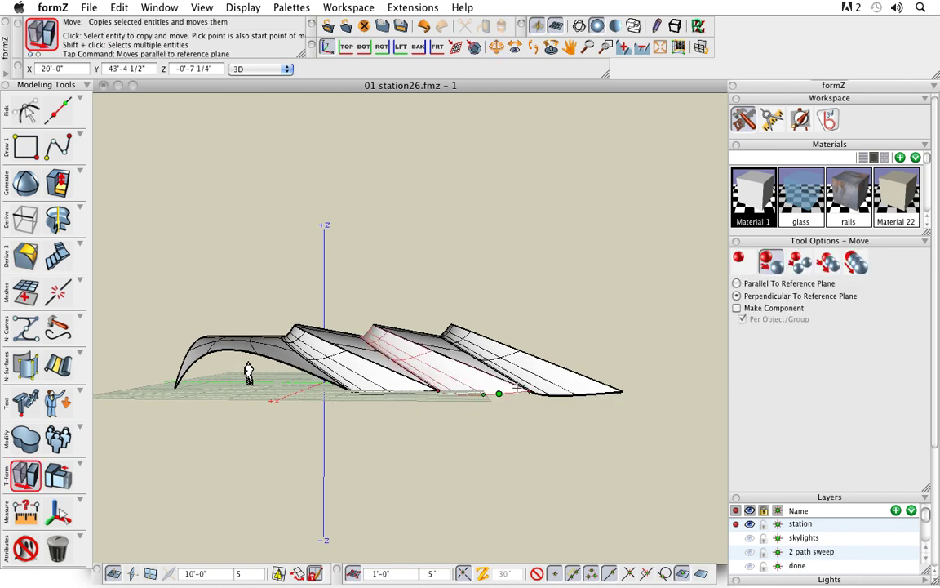
{"action": "middle_click_drag", "start_coordinate": [323, 400], "coordinate": [214, 422]}
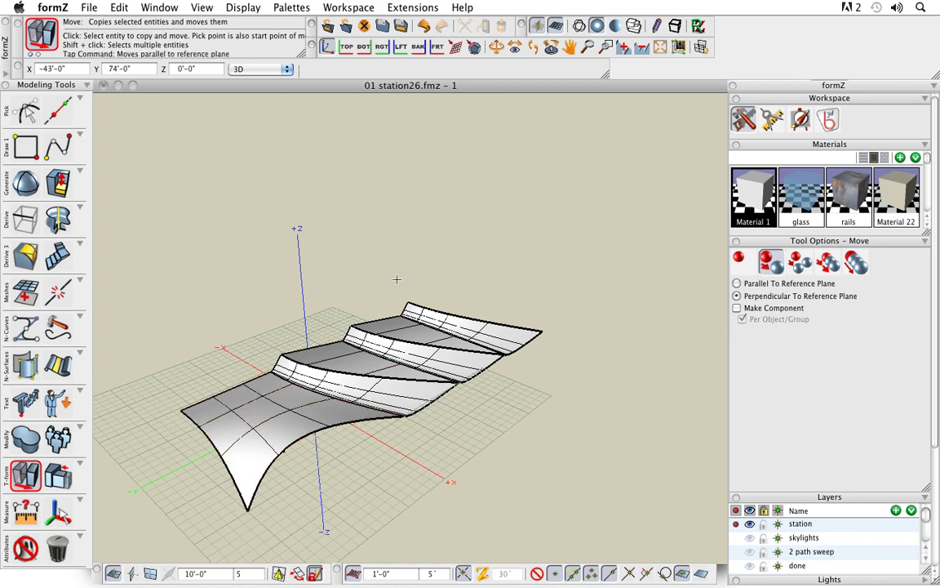
{"action": "key", "text": "super"}
{"action": "left_click_drag", "start_coordinate": [16, 479], "coordinate": [199, 493]}
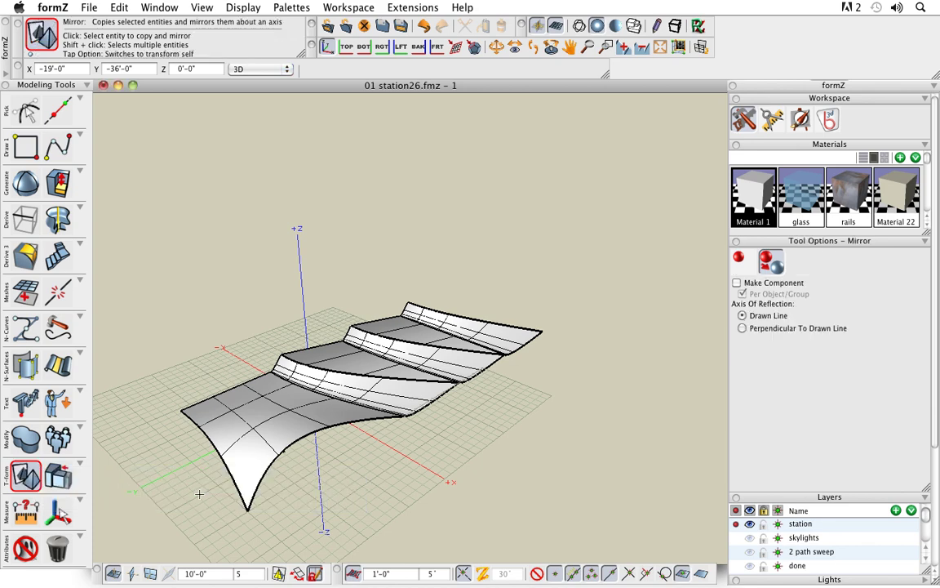
{"action": "left_click", "coordinate": [322, 421]}
{"action": "middle_click_drag", "start_coordinate": [478, 435], "coordinate": [448, 409]}
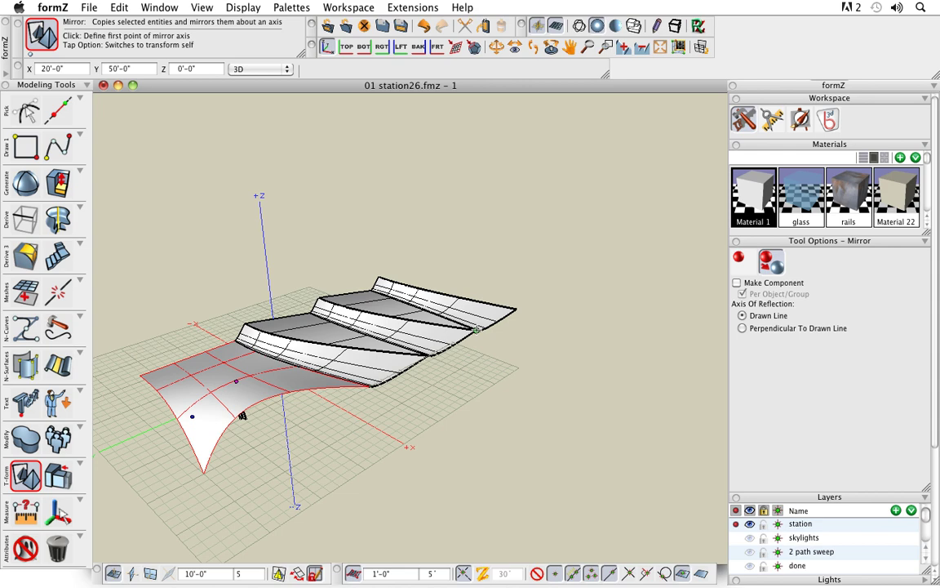
{"action": "left_click", "coordinate": [476, 329]}
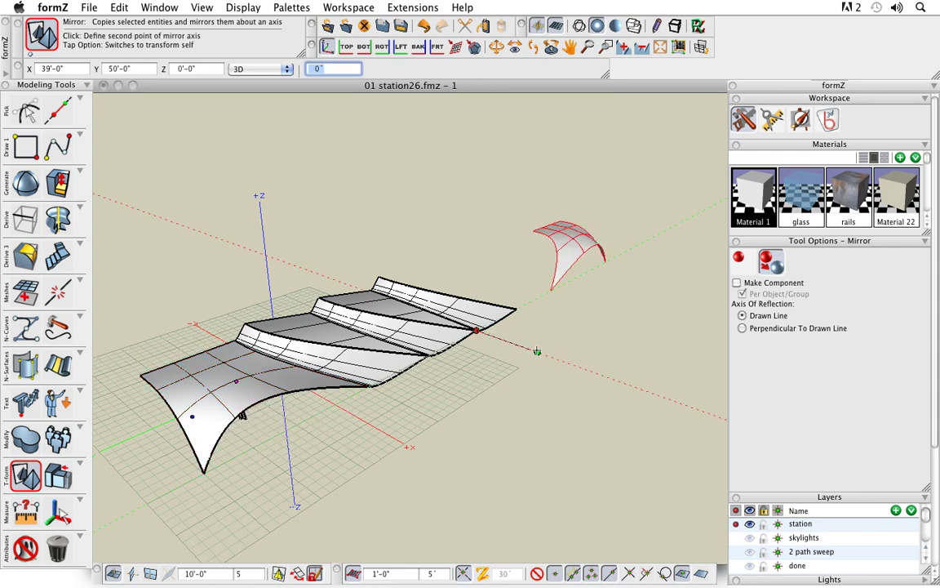
{"action": "left_click", "coordinate": [537, 352]}
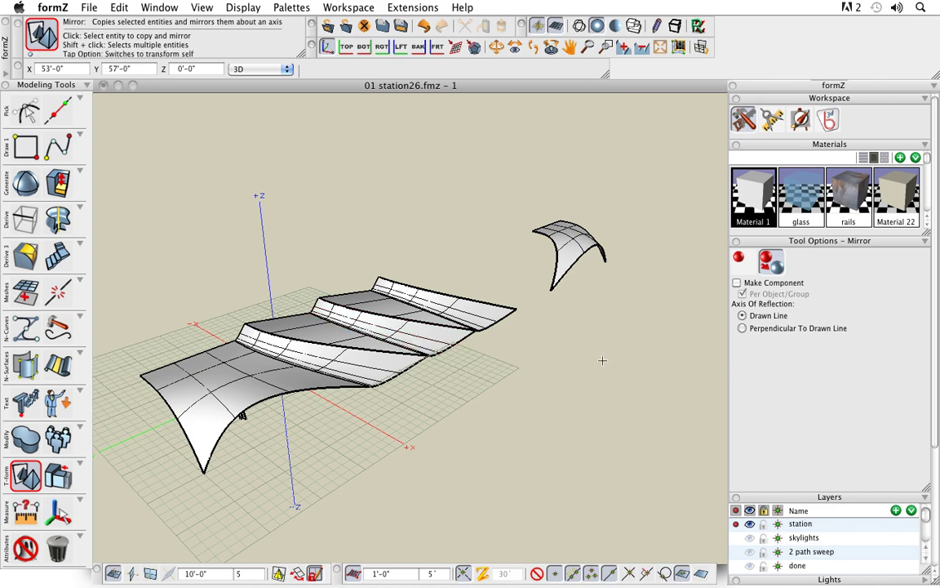
Move the mirrored canopy surface by its ground corner onto the last roof section's outer ground corner, parallel to the reference plane.
{"action": "mouse_move", "coordinate": [623, 360]}
{"action": "middle_mouse_down"}
{"action": "mouse_move", "coordinate": [584, 367]}
{"action": "mouse_move", "coordinate": [619, 369]}
{"action": "middle_mouse_up"}
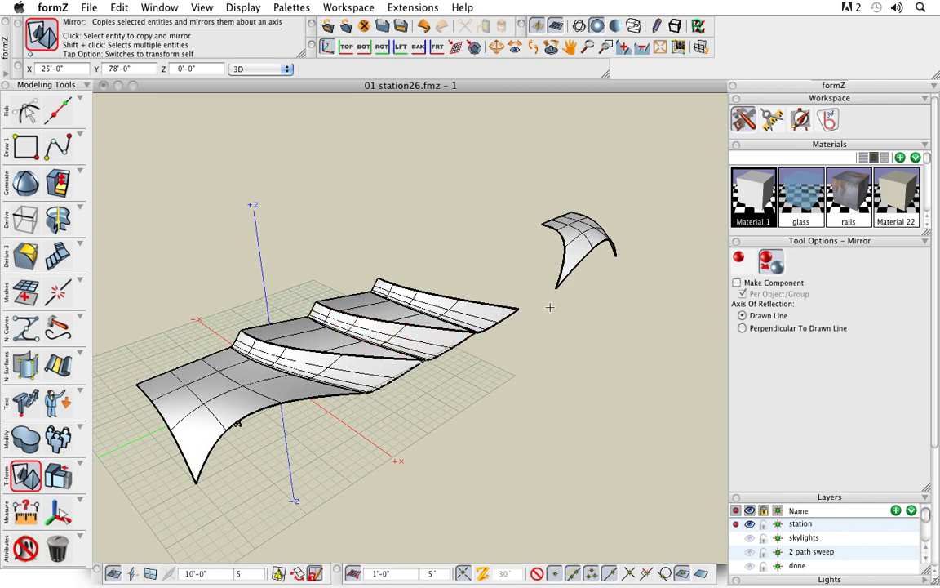
{"action": "key", "text": "m"}
{"action": "key", "text": "m"}
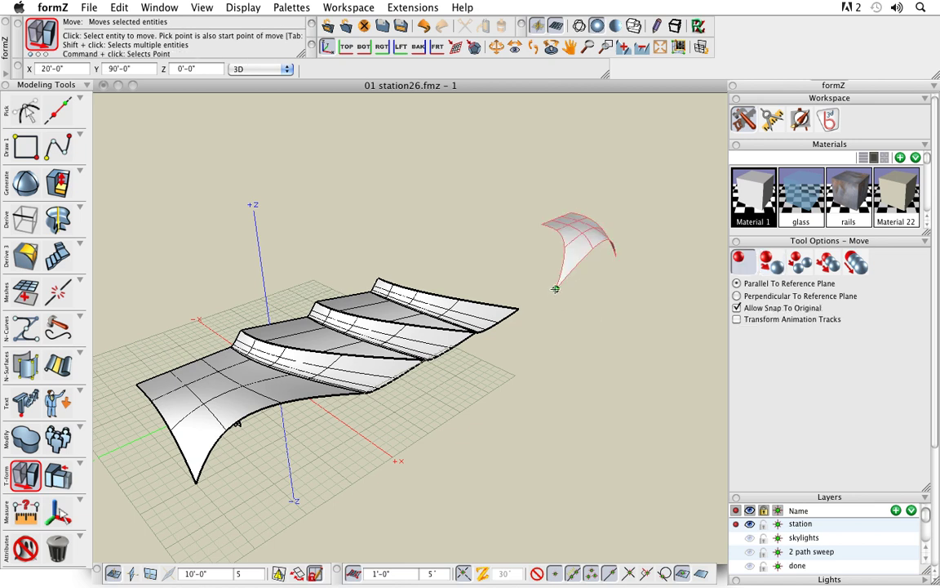
{"action": "left_click", "coordinate": [556, 288]}
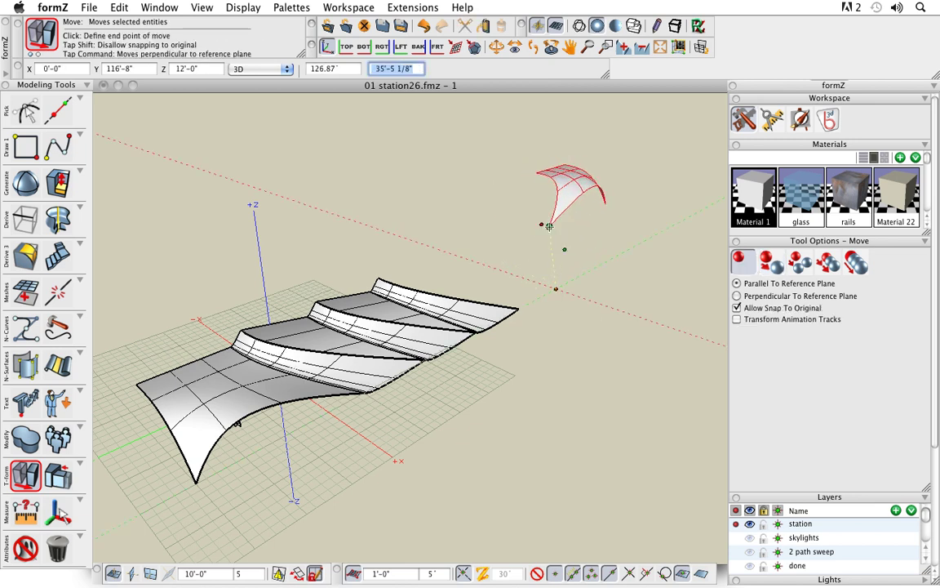
{"action": "left_click", "coordinate": [519, 308]}
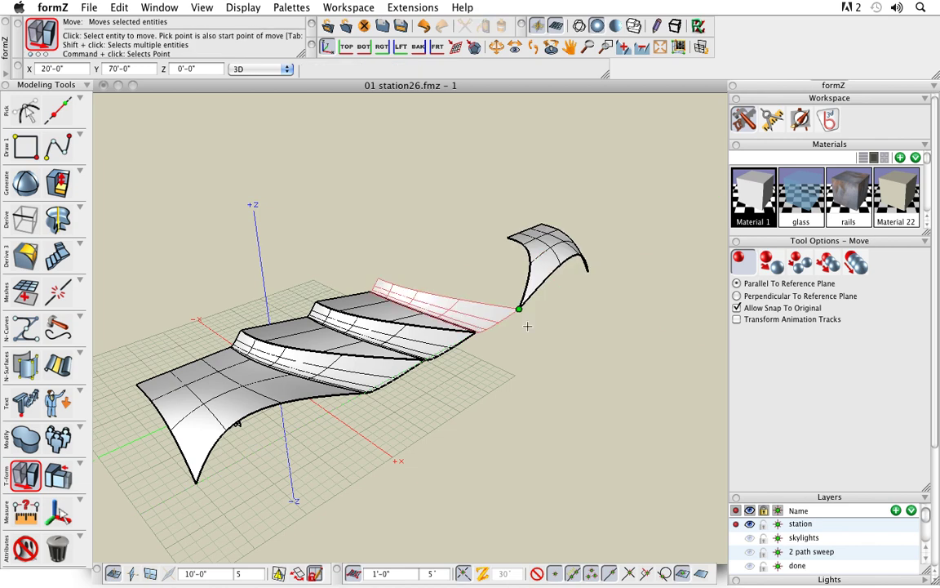
Attach the mirrored canopy's facing edge to the last roof section's outer edge using NURBS Attach with Adapt and G1 : Tangential continuity.
{"action": "middle_click_drag", "start_coordinate": [573, 374], "coordinate": [428, 311]}
{"action": "mouse_move", "coordinate": [426, 310]}
{"action": "left_mouse_down"}
{"action": "mouse_move", "coordinate": [420, 304]}
{"action": "mouse_move", "coordinate": [430, 304]}
{"action": "left_mouse_up"}
{"action": "key", "text": "m"}
{"action": "key", "text": "v"}
{"action": "left_click_drag", "start_coordinate": [503, 297], "coordinate": [471, 403]}
{"action": "key", "text": "m"}
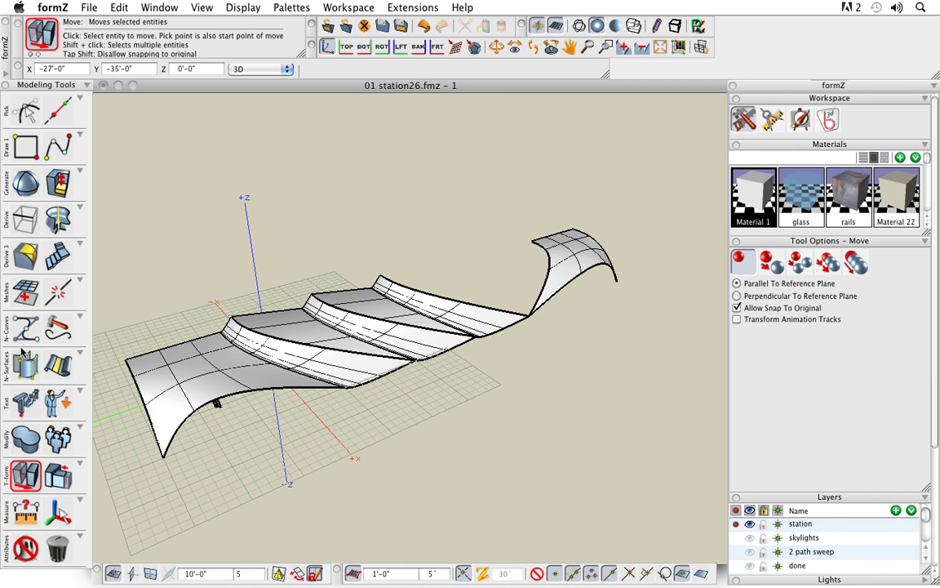
{"action": "left_click", "coordinate": [58, 365]}
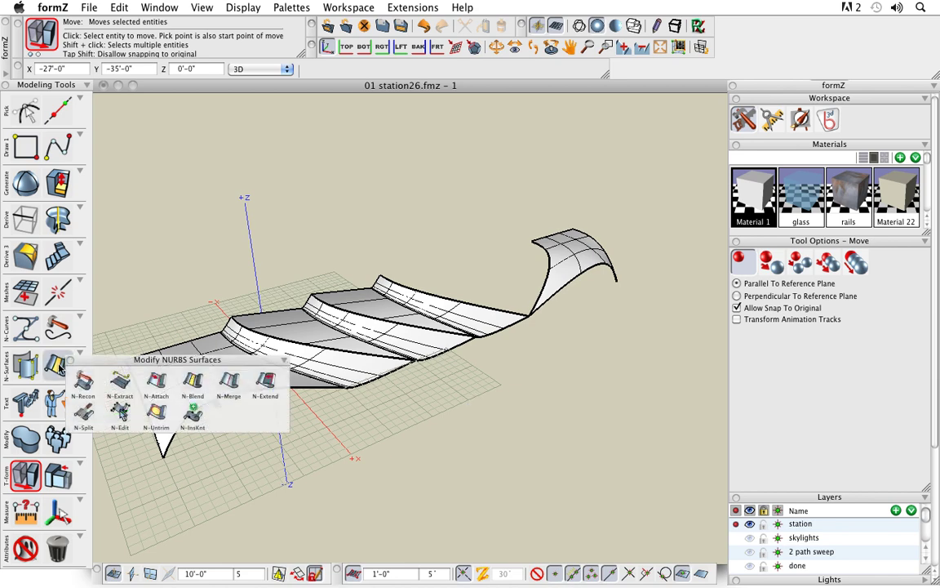
{"action": "left_click", "coordinate": [157, 382]}
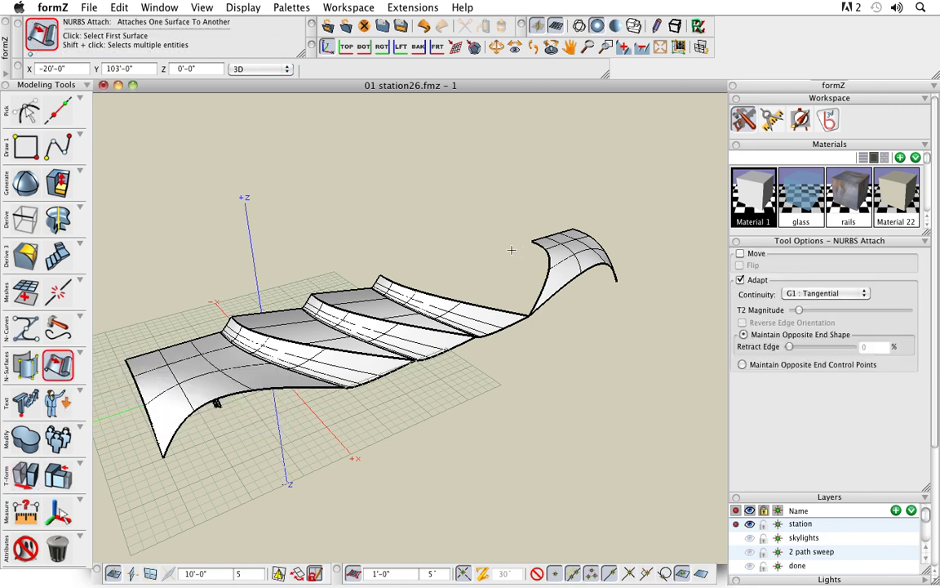
{"action": "middle_click_drag", "start_coordinate": [638, 393], "coordinate": [655, 414]}
{"action": "scroll", "coordinate": [498, 256], "scroll_direction": "up", "scroll_amount": 3}
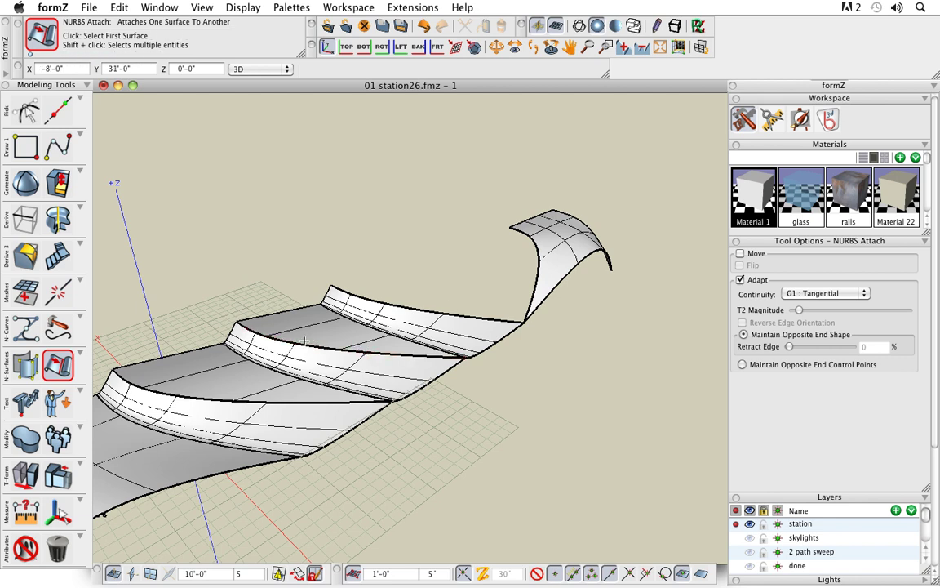
{"action": "left_click", "coordinate": [536, 242]}
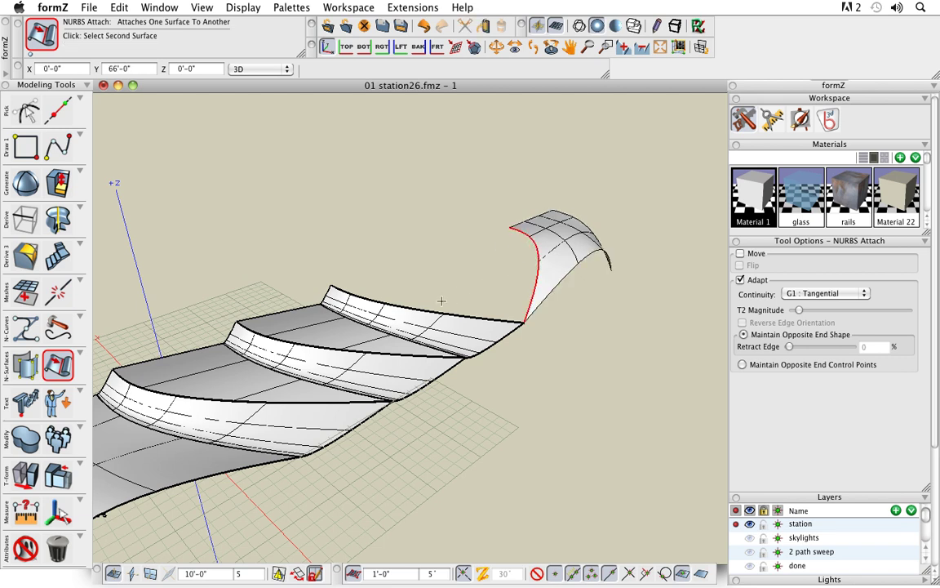
{"action": "left_click", "coordinate": [528, 245]}
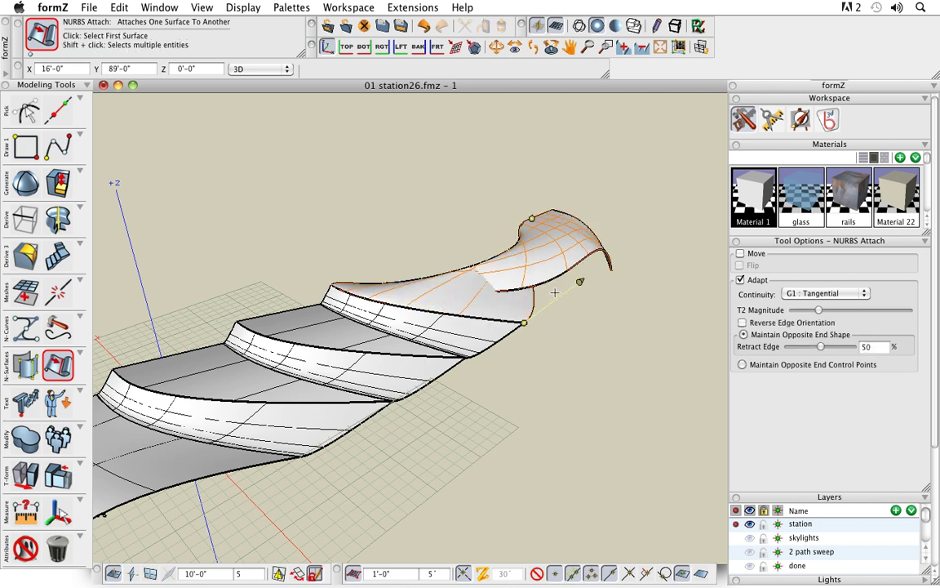
Reverse the edge orientation of the mirrored canopy's NURBS attachment to the last roof section and review the resulting surface.
{"action": "left_click", "coordinate": [767, 324]}
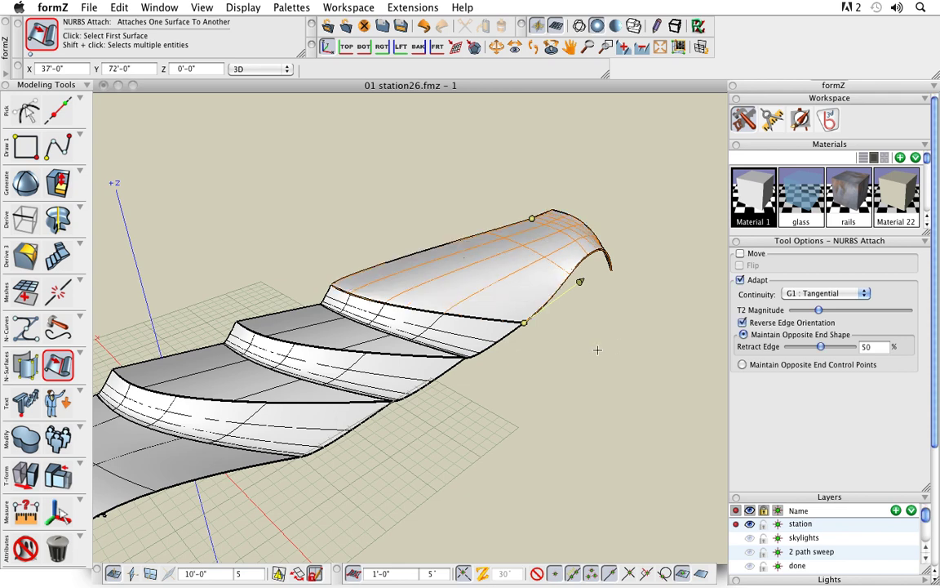
{"action": "middle_click_drag", "start_coordinate": [542, 398], "coordinate": [441, 342]}
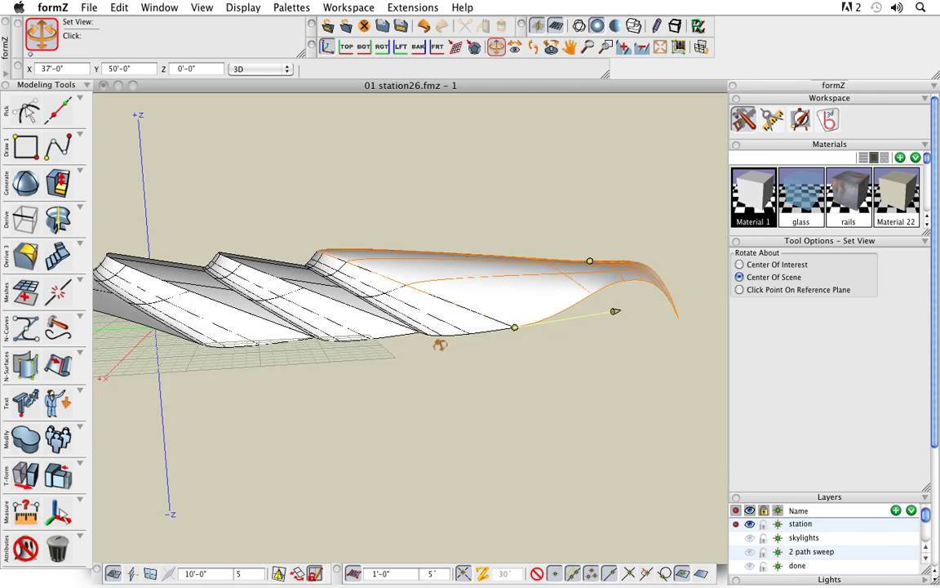
{"action": "middle_click_drag", "start_coordinate": [525, 335], "coordinate": [503, 383]}
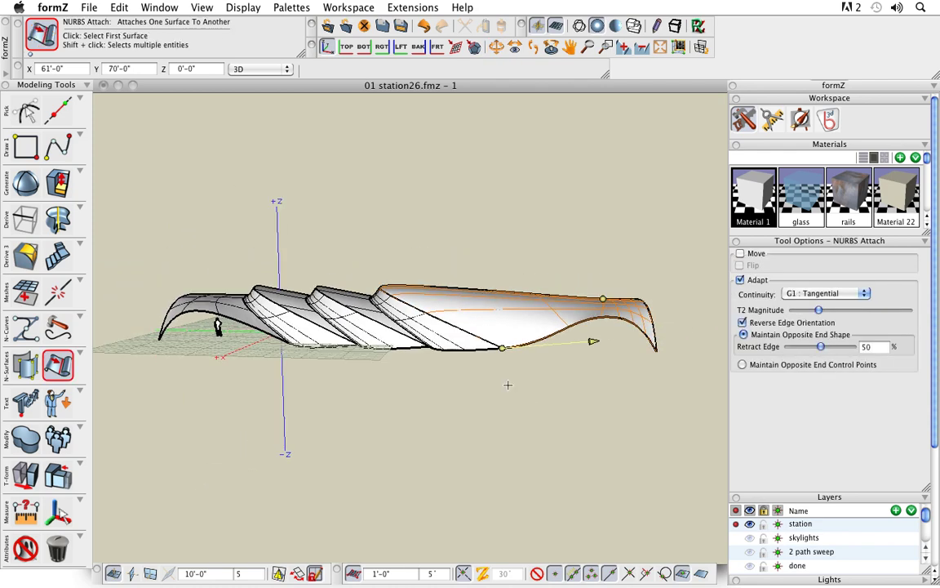
{"action": "middle_click_drag", "start_coordinate": [566, 388], "coordinate": [549, 299]}
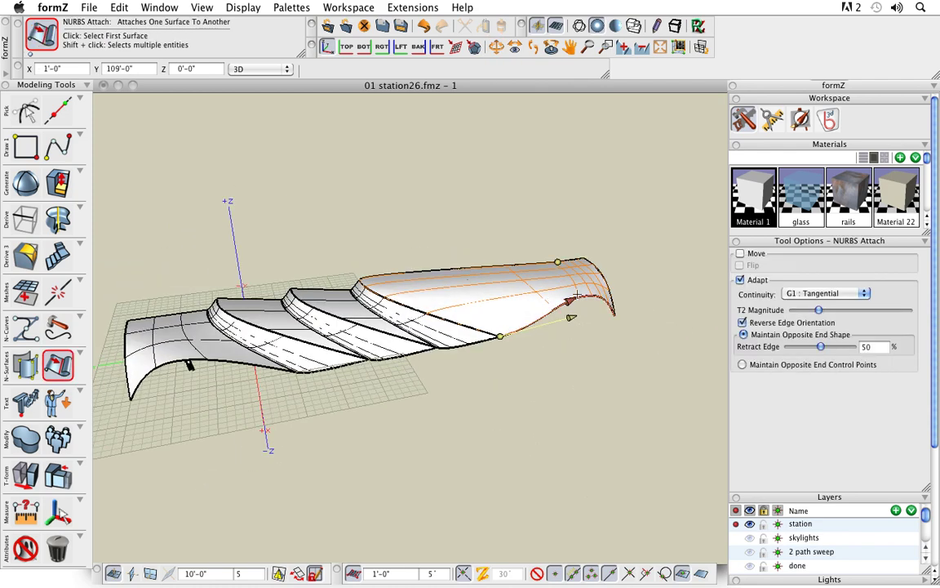
{"action": "middle_click_drag", "start_coordinate": [550, 403], "coordinate": [492, 372]}
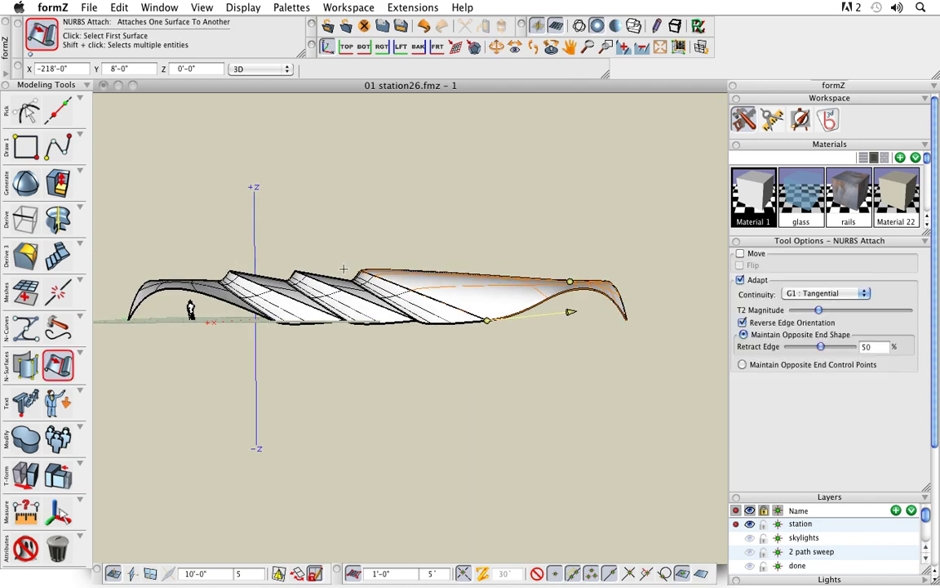
Change the mirrored canopy's attachment continuity to G0 : Positional and finish the NURBS Attach.
{"action": "scroll", "coordinate": [314, 257], "scroll_direction": "up", "scroll_amount": 3}
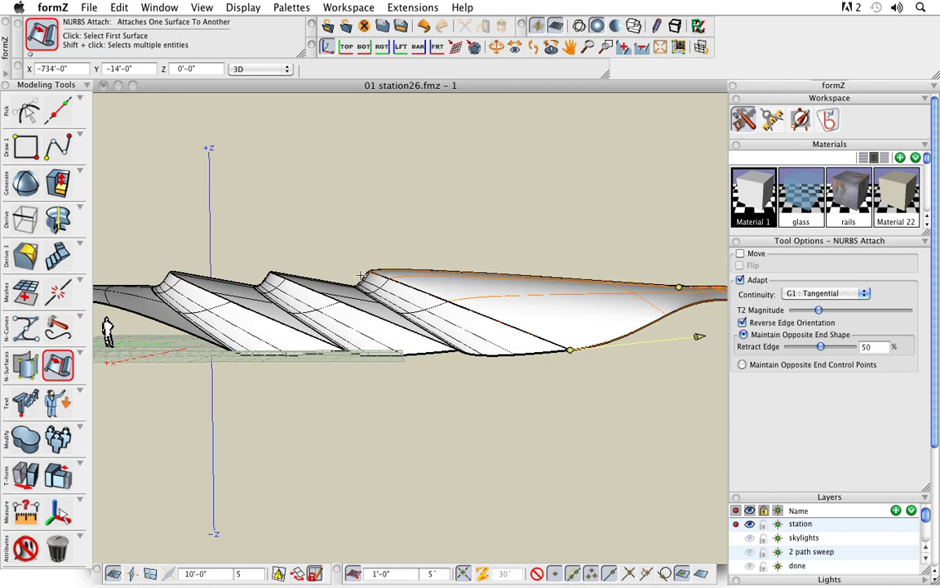
{"action": "scroll", "coordinate": [429, 415], "scroll_direction": "up", "scroll_amount": 1}
{"action": "middle_click_drag", "start_coordinate": [429, 416], "coordinate": [497, 441]}
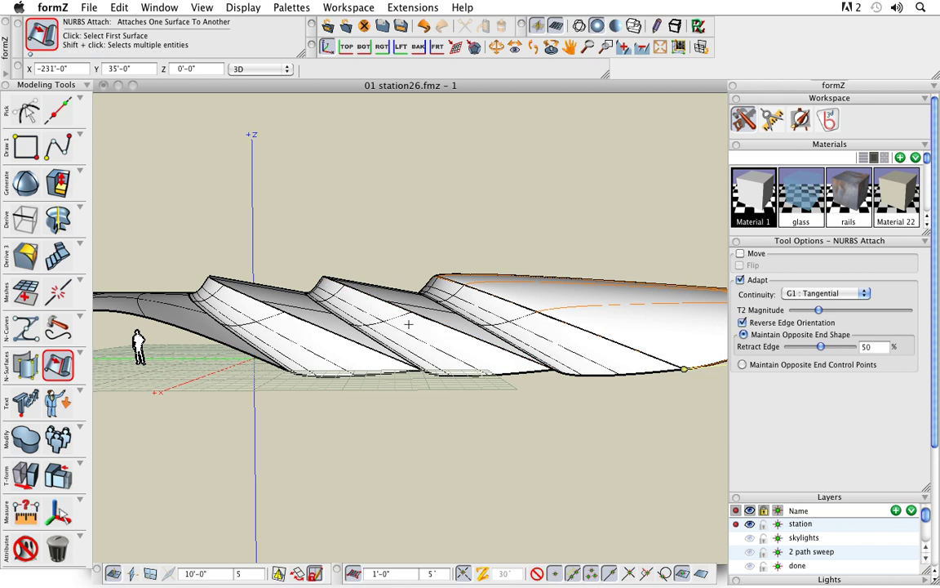
{"action": "left_click", "coordinate": [804, 297]}
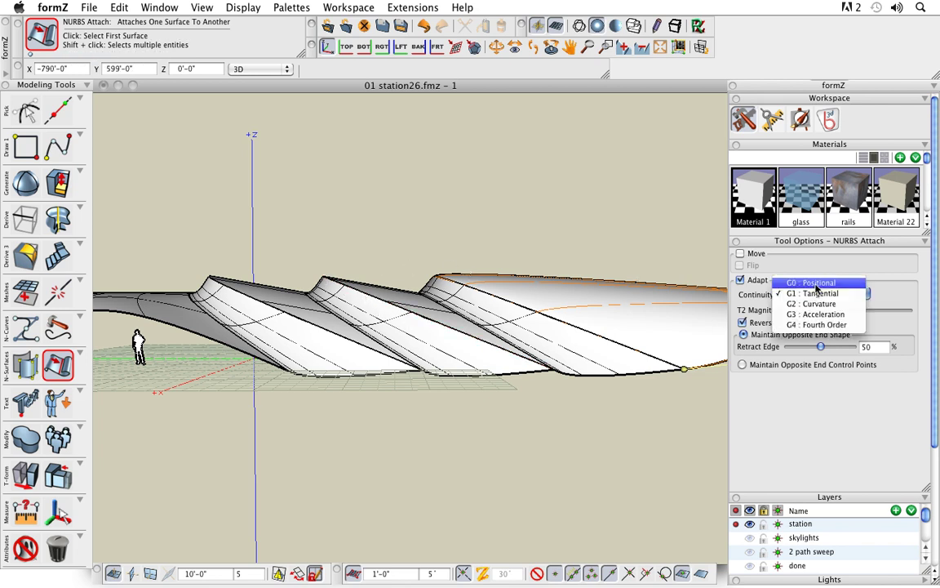
{"action": "left_click", "coordinate": [812, 283]}
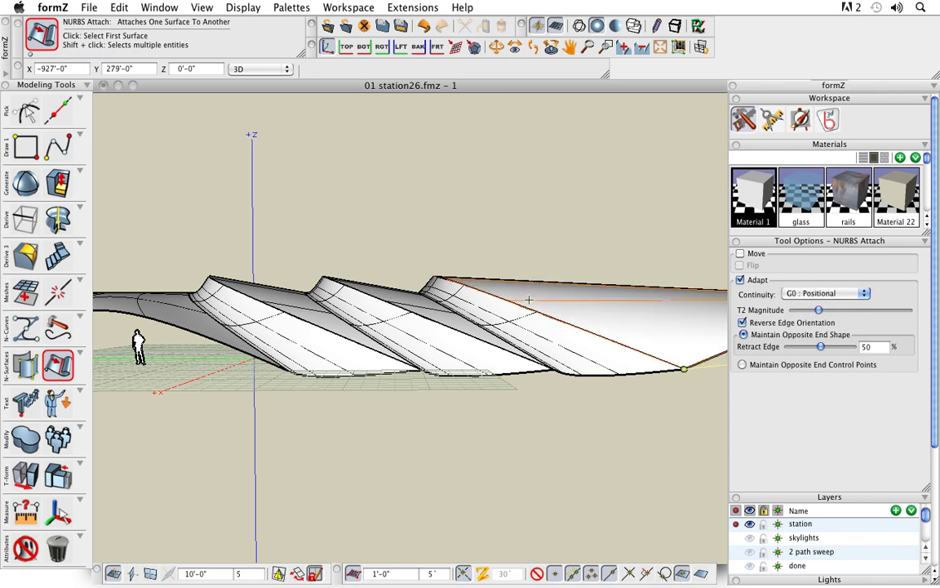
{"action": "scroll", "coordinate": [326, 245], "scroll_direction": "down", "scroll_amount": 4}
{"action": "middle_click_drag", "start_coordinate": [382, 388], "coordinate": [540, 435]}
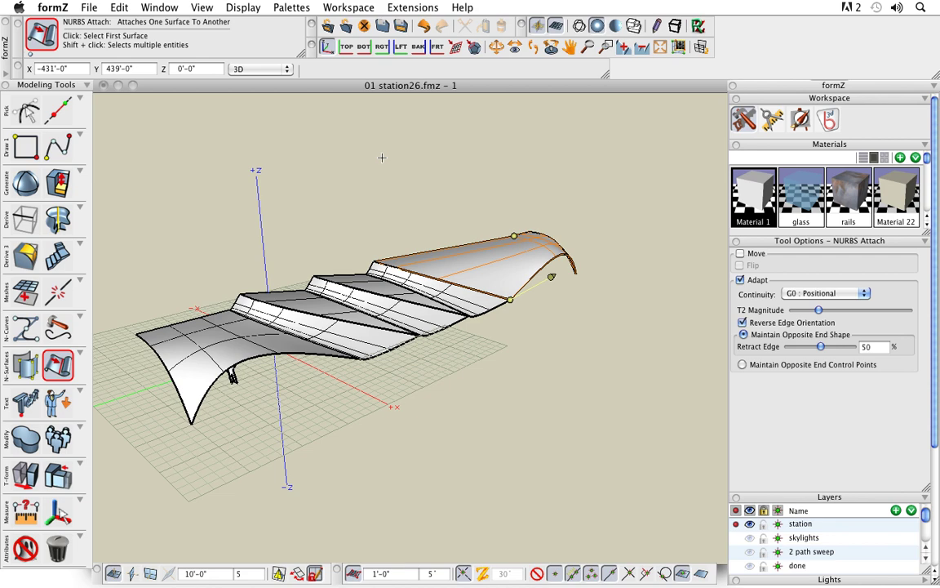
{"action": "key", "text": "Escape"}
Assign the glass material to the three steep stepped roof strips and restore Material 1 on the flatter surface between the second and third strips.
{"action": "middle_click_drag", "start_coordinate": [576, 453], "coordinate": [535, 461]}
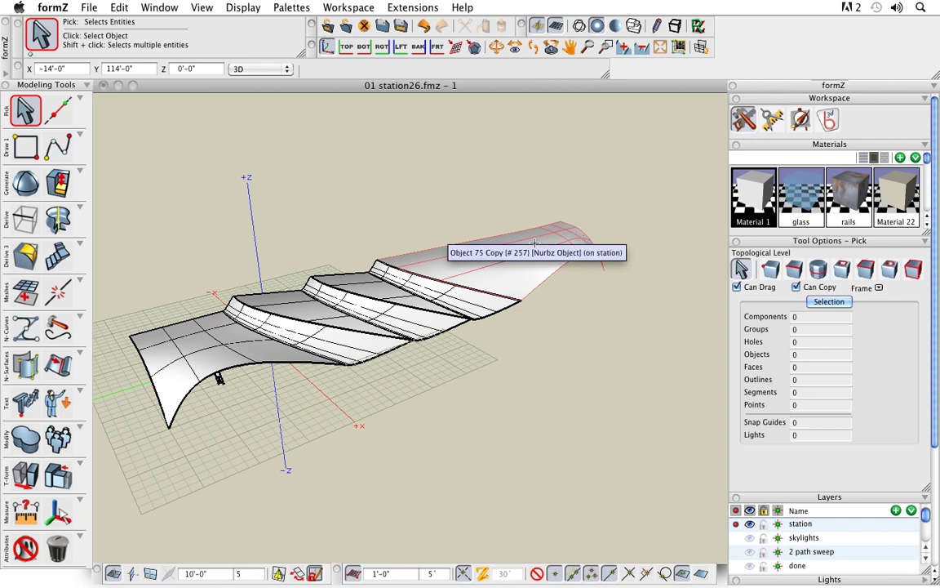
{"action": "left_click", "coordinate": [807, 199]}
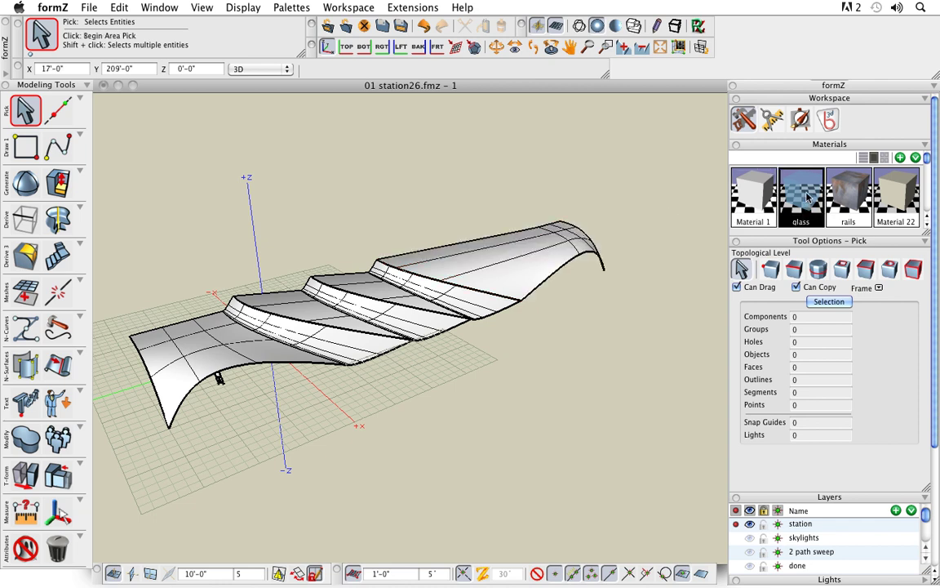
{"action": "left_click_drag", "start_coordinate": [803, 198], "coordinate": [330, 335]}
{"action": "left_click_drag", "start_coordinate": [804, 187], "coordinate": [434, 323]}
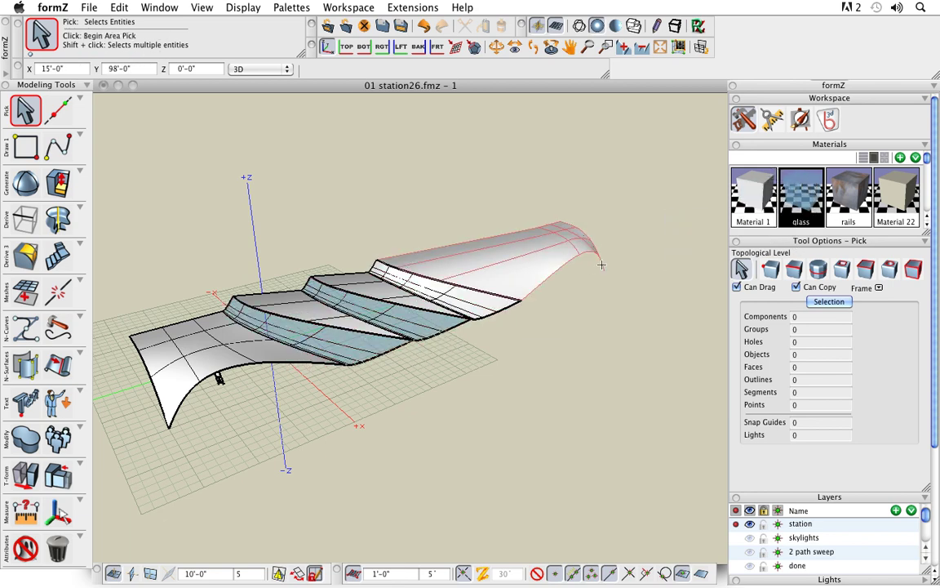
{"action": "left_click_drag", "start_coordinate": [812, 188], "coordinate": [475, 298]}
{"action": "middle_click_drag", "start_coordinate": [527, 383], "coordinate": [545, 428]}
{"action": "left_click_drag", "start_coordinate": [806, 194], "coordinate": [367, 292]}
{"action": "scroll", "coordinate": [371, 291], "scroll_direction": "up", "scroll_amount": 3}
{"action": "left_click_drag", "start_coordinate": [753, 195], "coordinate": [430, 330]}
{"action": "middle_click_drag", "start_coordinate": [535, 430], "coordinate": [626, 330]}
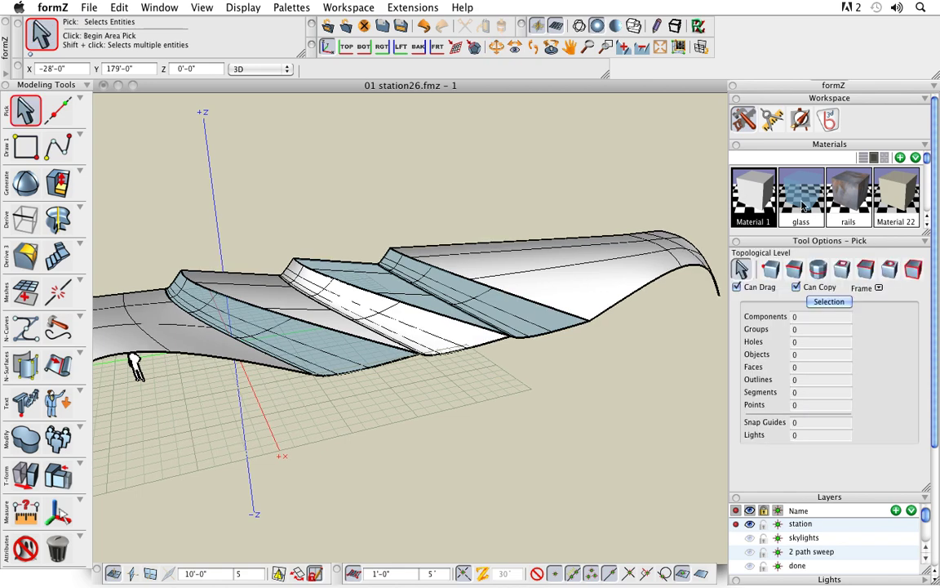
{"action": "left_click_drag", "start_coordinate": [799, 194], "coordinate": [433, 286]}
{"action": "left_click_drag", "start_coordinate": [754, 195], "coordinate": [408, 286]}
Draw a vector line along the ground between the two end corners of the original canopy's open front arch.
{"action": "middle_click_drag", "start_coordinate": [408, 285], "coordinate": [422, 425]}
{"action": "middle_click_drag", "start_coordinate": [507, 449], "coordinate": [493, 442]}
{"action": "scroll", "coordinate": [381, 375], "scroll_direction": "up", "scroll_amount": 3}
{"action": "middle_click_drag", "start_coordinate": [381, 375], "coordinate": [310, 343]}
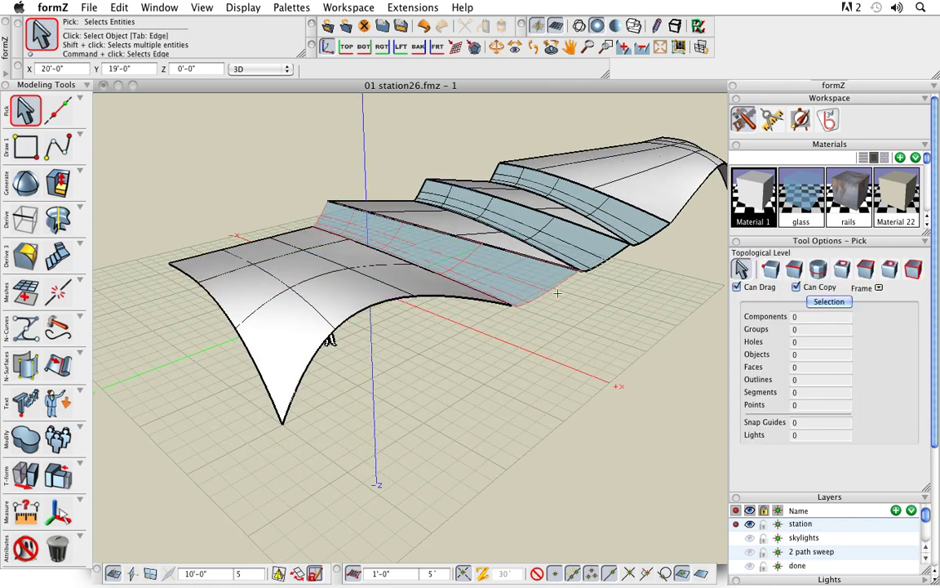
{"action": "middle_click_drag", "start_coordinate": [507, 324], "coordinate": [441, 414]}
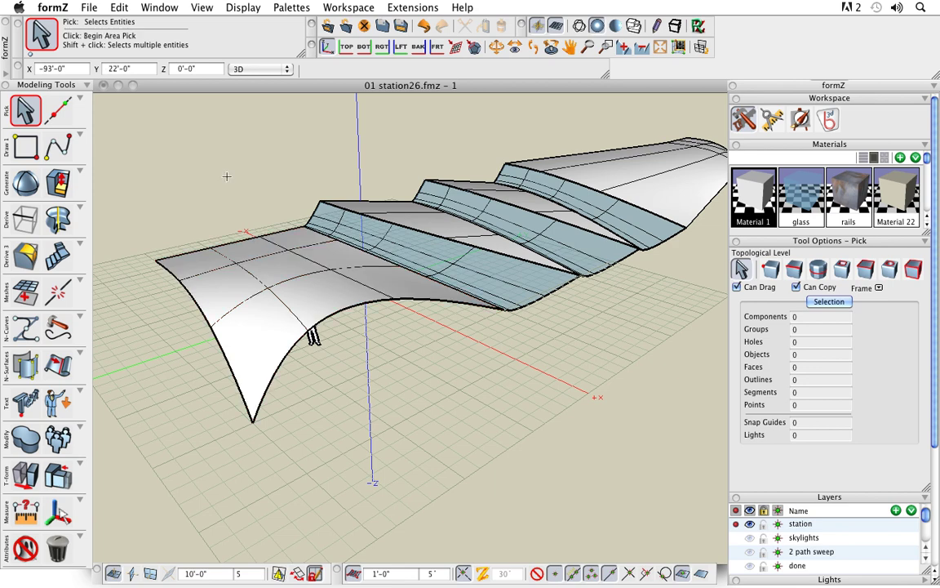
{"action": "key", "text": "space"}
{"action": "middle_click_drag", "start_coordinate": [377, 421], "coordinate": [405, 423]}
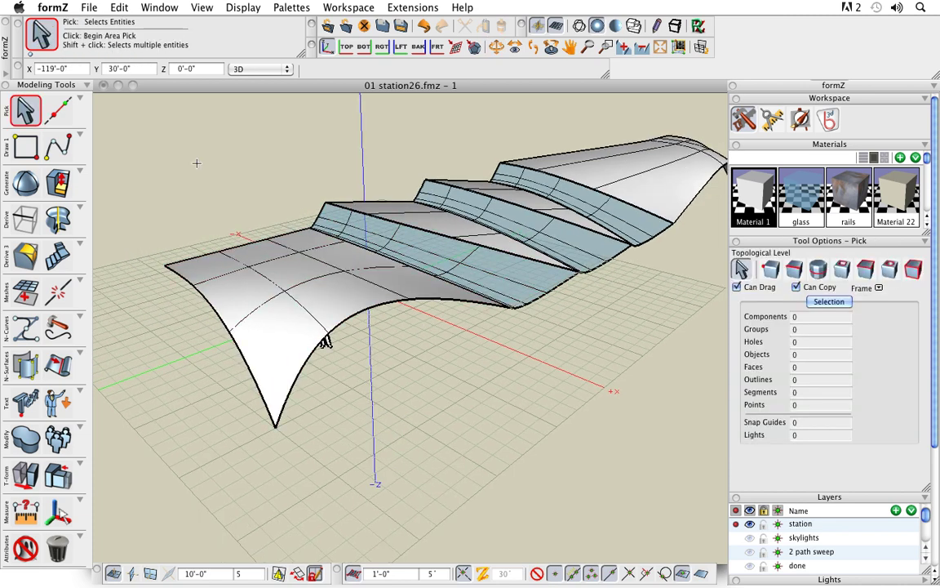
{"action": "left_click_drag", "start_coordinate": [55, 147], "coordinate": [114, 146]}
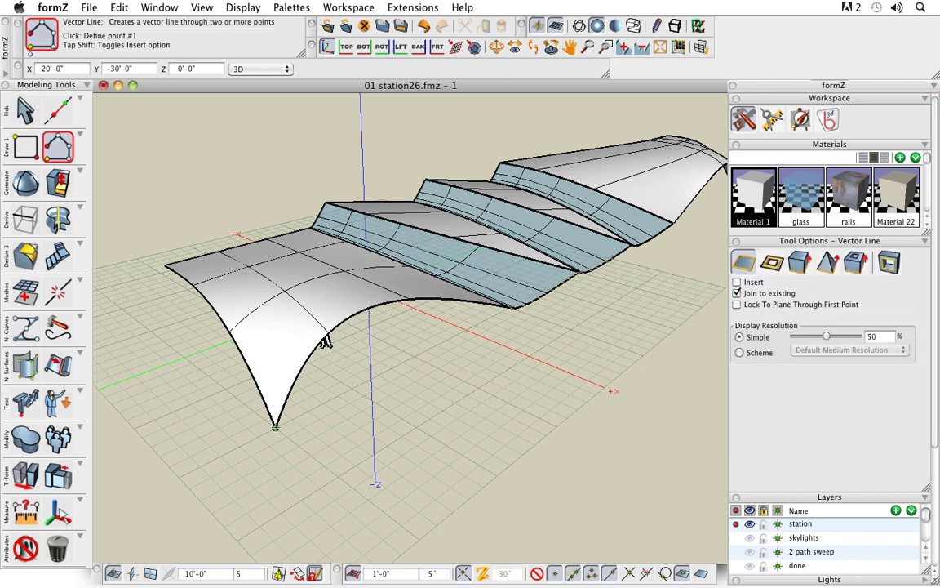
{"action": "left_click", "coordinate": [276, 426]}
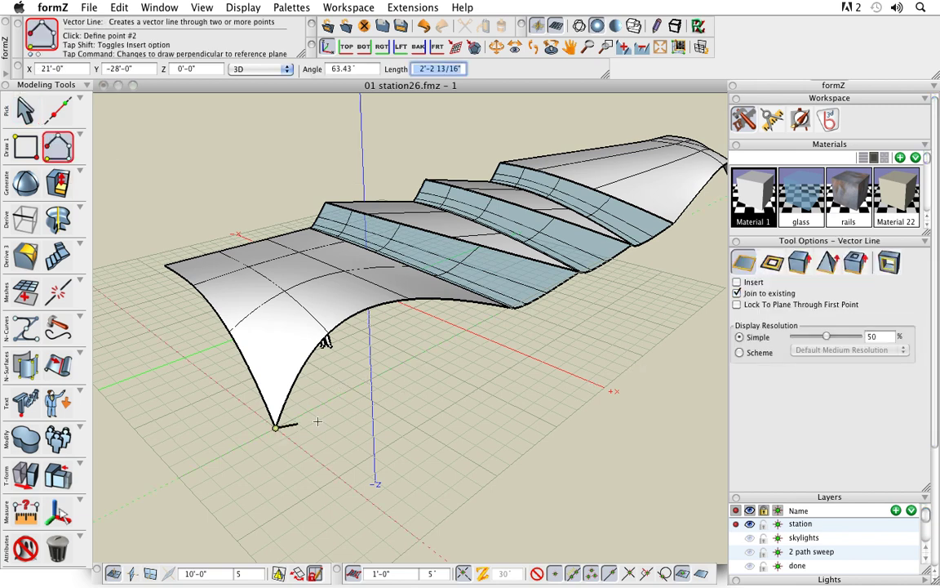
{"action": "double_click", "coordinate": [508, 309]}
Create a Cap surface closing the original canopy's front arch from its curved edge and the ground line.
{"action": "middle_click_drag", "start_coordinate": [560, 349], "coordinate": [537, 397]}
{"action": "key", "text": "space"}
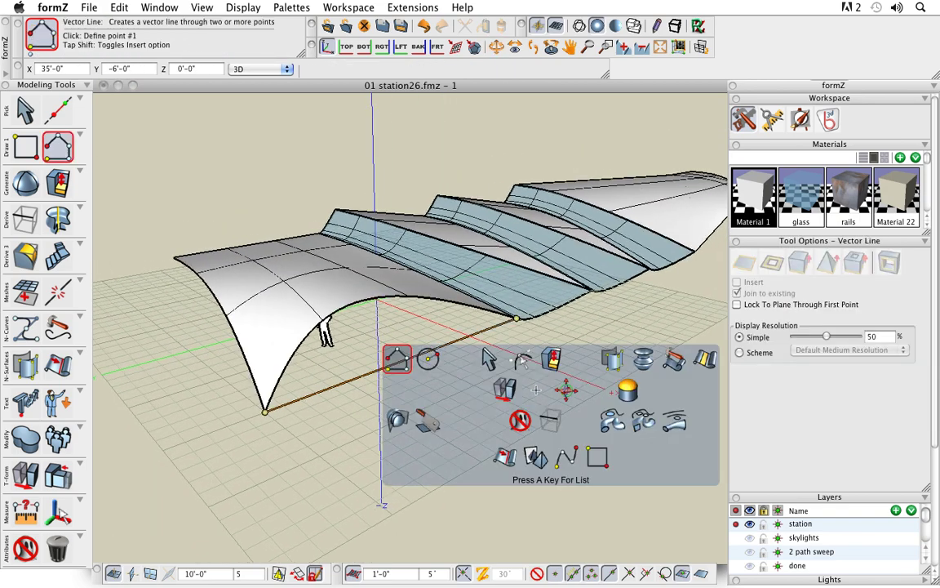
{"action": "left_click", "coordinate": [613, 392]}
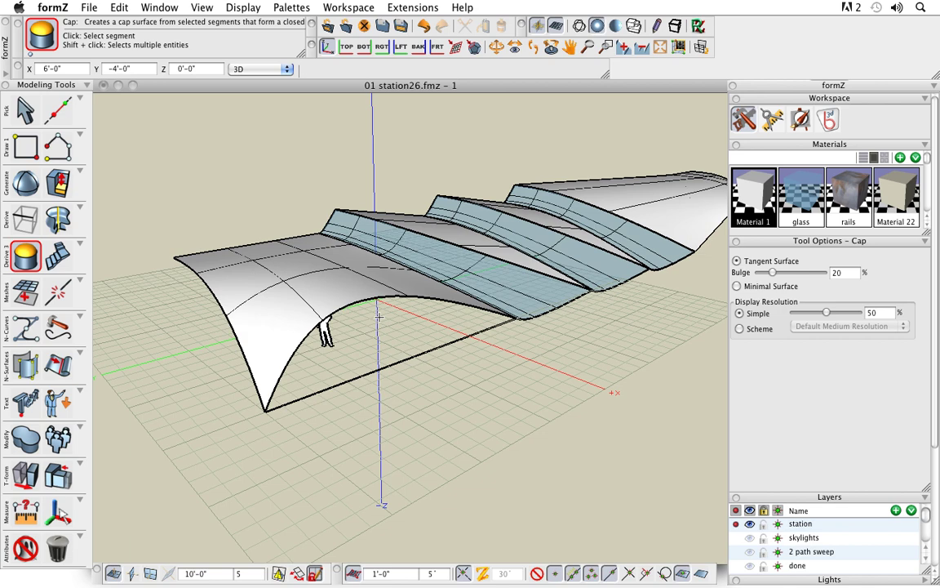
{"action": "left_click", "coordinate": [323, 325]}
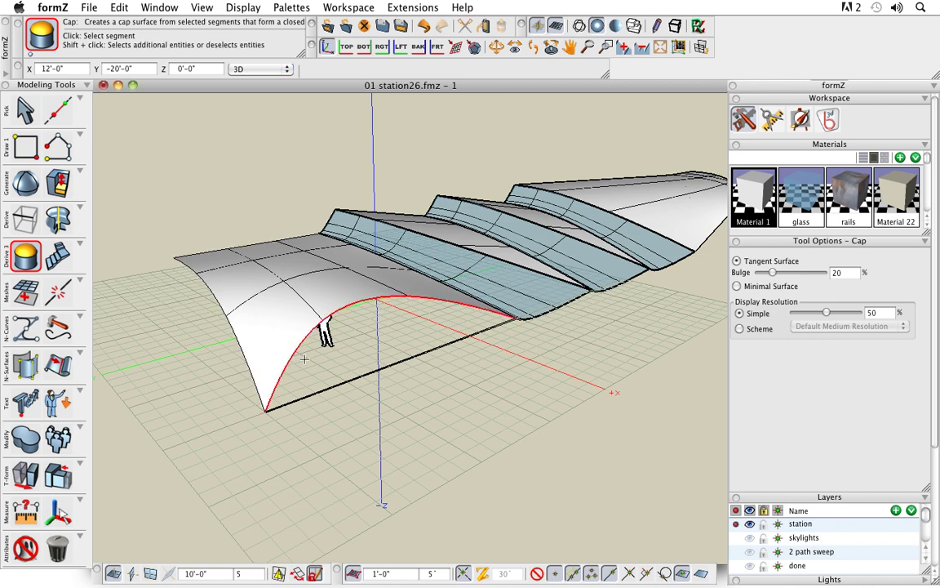
{"action": "left_click", "coordinate": [349, 377]}
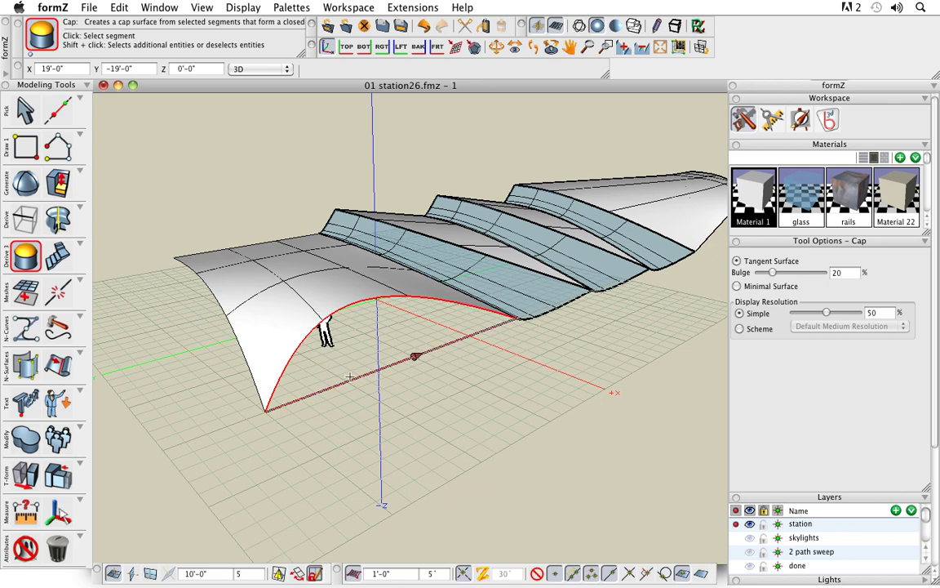
{"action": "left_click", "coordinate": [499, 345]}
Set the front arch cap's Tangent Surface bulge to 86% and examine its shape from the side and front.
{"action": "middle_click_drag", "start_coordinate": [434, 429], "coordinate": [523, 412]}
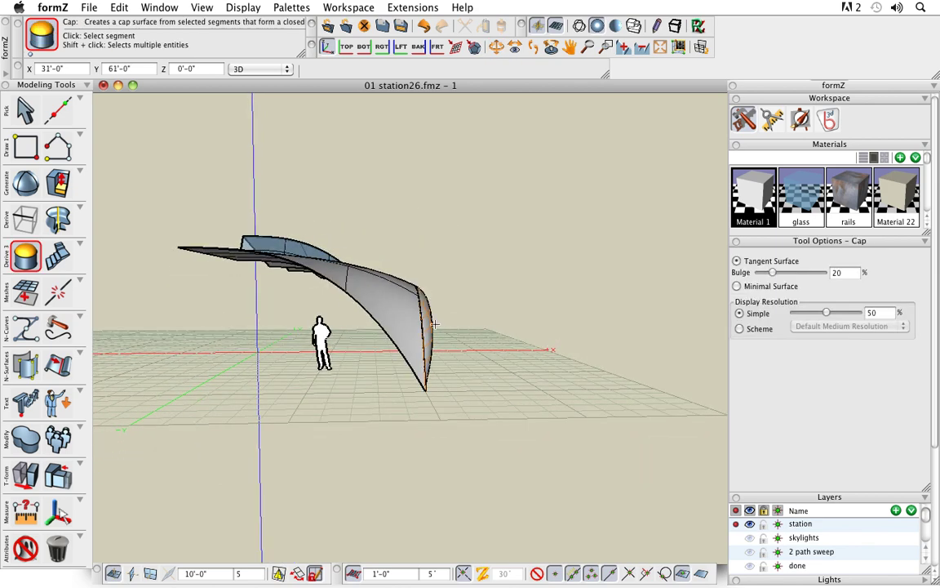
{"action": "scroll", "coordinate": [432, 324], "scroll_direction": "up", "scroll_amount": 3}
{"action": "scroll", "coordinate": [433, 325], "scroll_direction": "down", "scroll_amount": 2}
{"action": "middle_click_drag", "start_coordinate": [531, 396], "coordinate": [410, 370]}
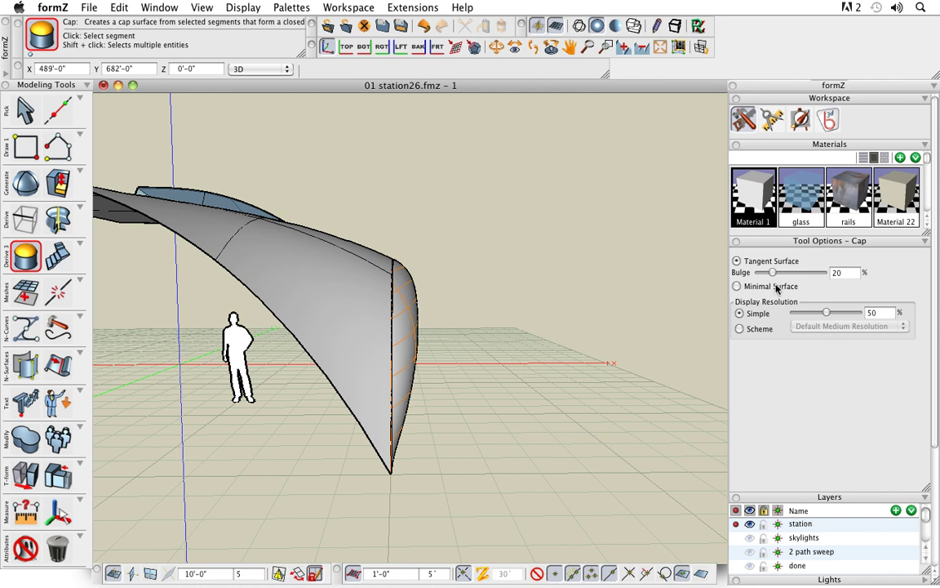
{"action": "left_click_drag", "start_coordinate": [773, 276], "coordinate": [808, 276]}
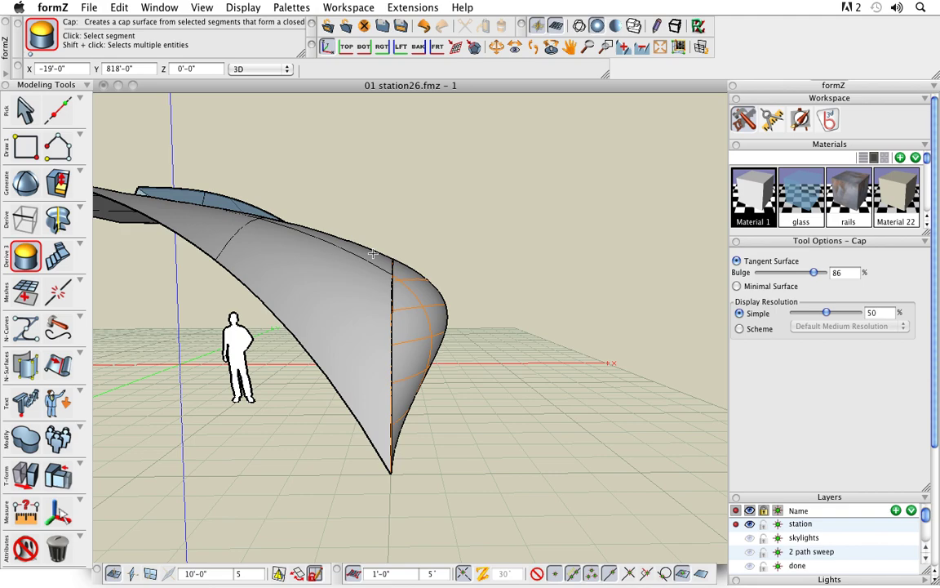
{"action": "middle_click_drag", "start_coordinate": [506, 388], "coordinate": [392, 385]}
{"action": "left_click_drag", "start_coordinate": [393, 384], "coordinate": [484, 387]}
{"action": "middle_click_drag", "start_coordinate": [485, 388], "coordinate": [468, 396]}
{"action": "middle_click_drag", "start_coordinate": [541, 359], "coordinate": [505, 374]}
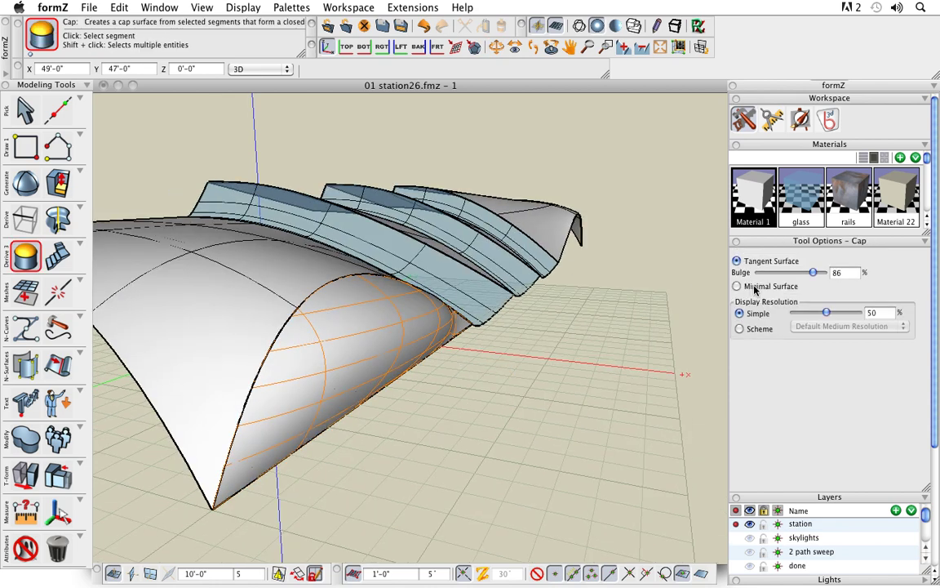
Switch the front arch cap to Minimal Surface and assign it the glass material.
{"action": "left_click", "coordinate": [738, 287]}
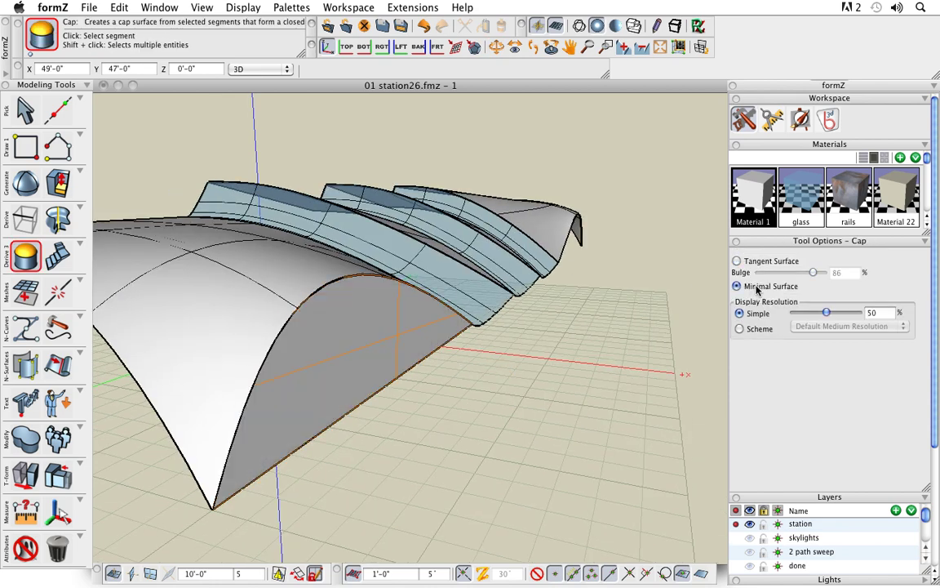
{"action": "mouse_move", "coordinate": [498, 400]}
{"action": "left_mouse_down"}
{"action": "mouse_move", "coordinate": [423, 428]}
{"action": "mouse_move", "coordinate": [497, 405]}
{"action": "left_mouse_up"}
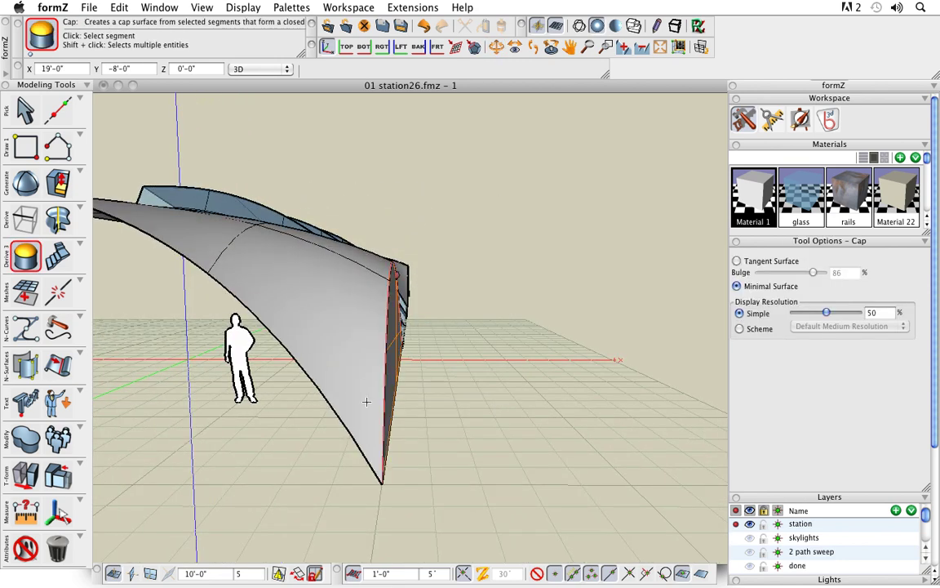
{"action": "left_click_drag", "start_coordinate": [366, 401], "coordinate": [367, 422]}
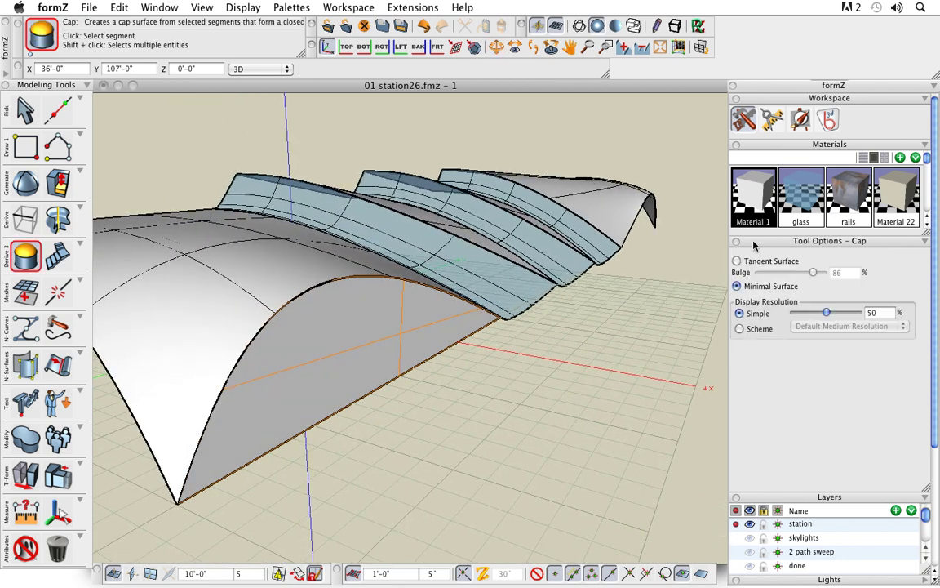
{"action": "left_click_drag", "start_coordinate": [801, 201], "coordinate": [361, 328]}
{"action": "left_click_drag", "start_coordinate": [560, 376], "coordinate": [398, 392]}
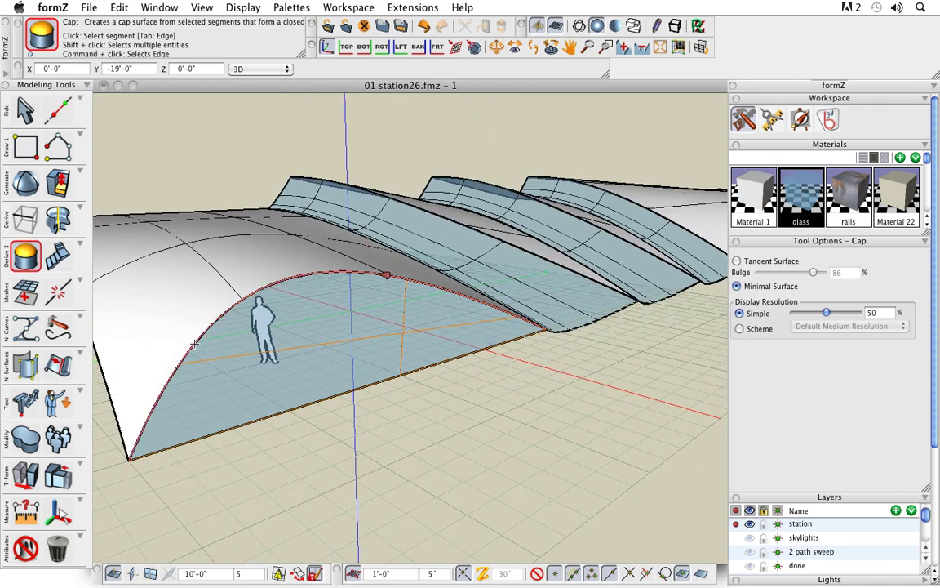
Draw a vector line along the ground between the two end corners of the far-end mirrored canopy's open arch.
{"action": "middle_click_drag", "start_coordinate": [397, 392], "coordinate": [380, 412]}
{"action": "scroll", "coordinate": [486, 325], "scroll_direction": "up", "scroll_amount": 5}
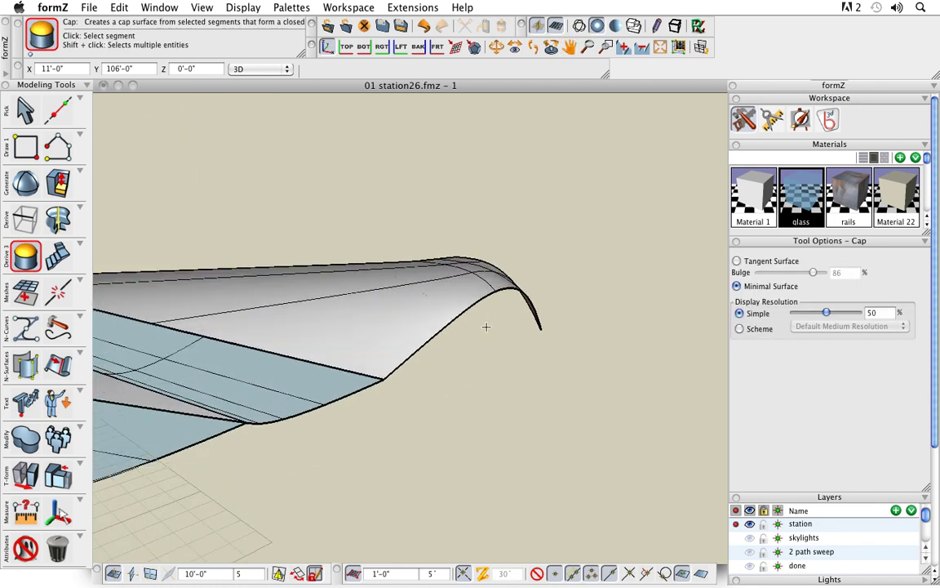
{"action": "left_click", "coordinate": [57, 147]}
{"action": "left_click", "coordinate": [359, 393]}
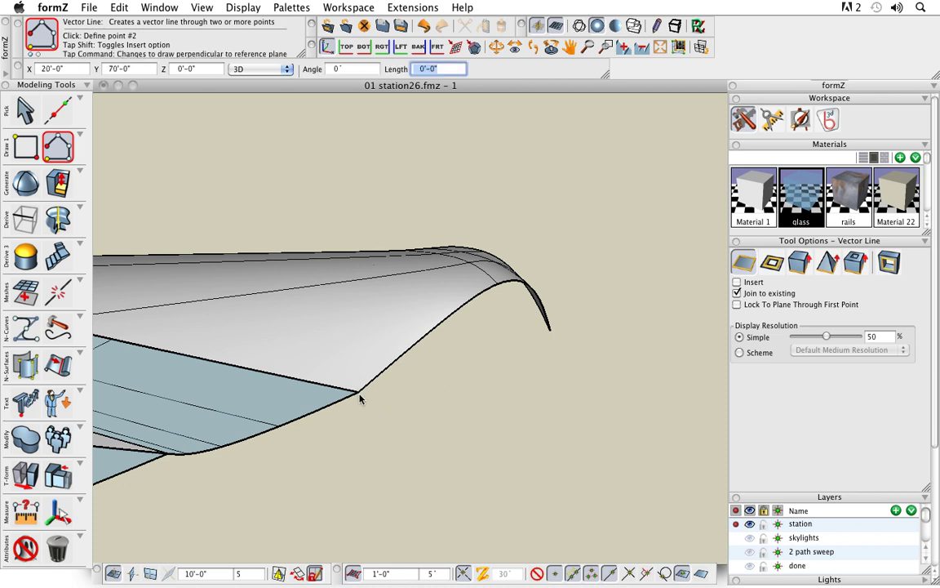
{"action": "left_click", "coordinate": [551, 332]}
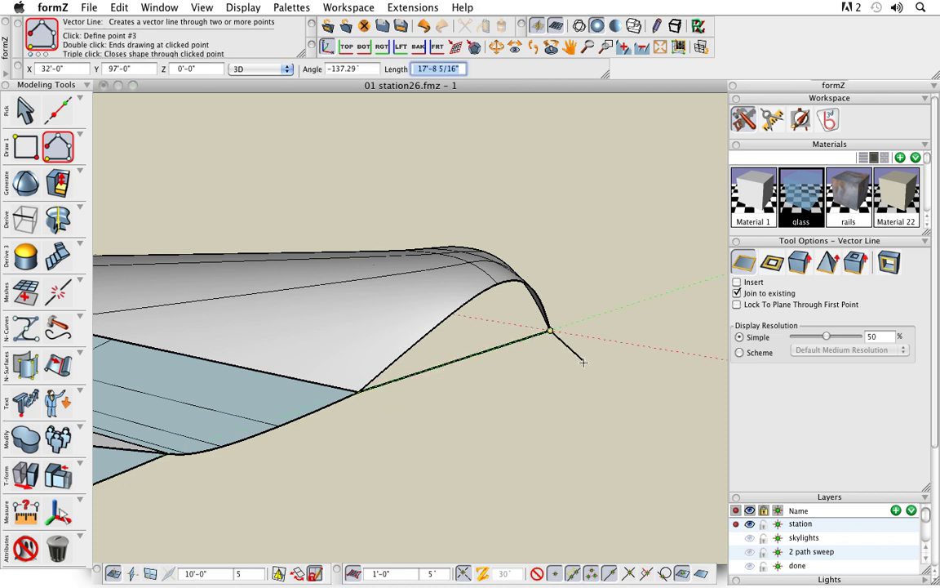
{"action": "key", "text": "Return"}
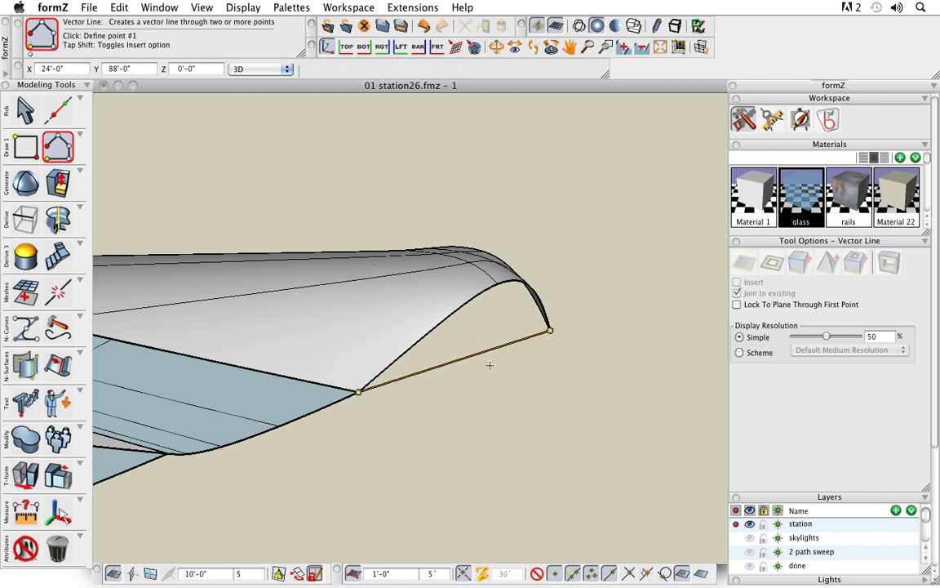
Create a glass Minimal Surface cap closing the far-end canopy's open arch from its curved edge and ground line.
{"action": "key", "text": "space"}
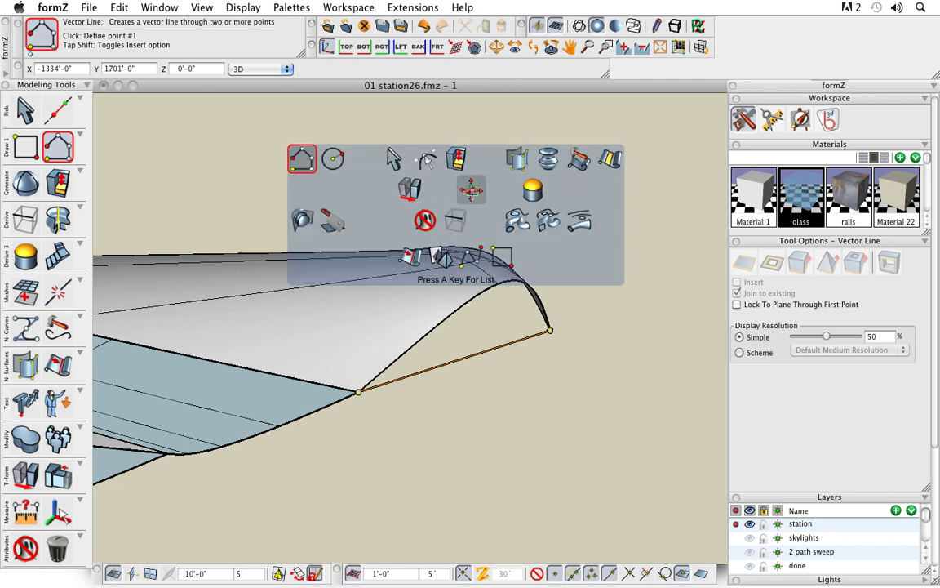
{"action": "left_click", "coordinate": [532, 189]}
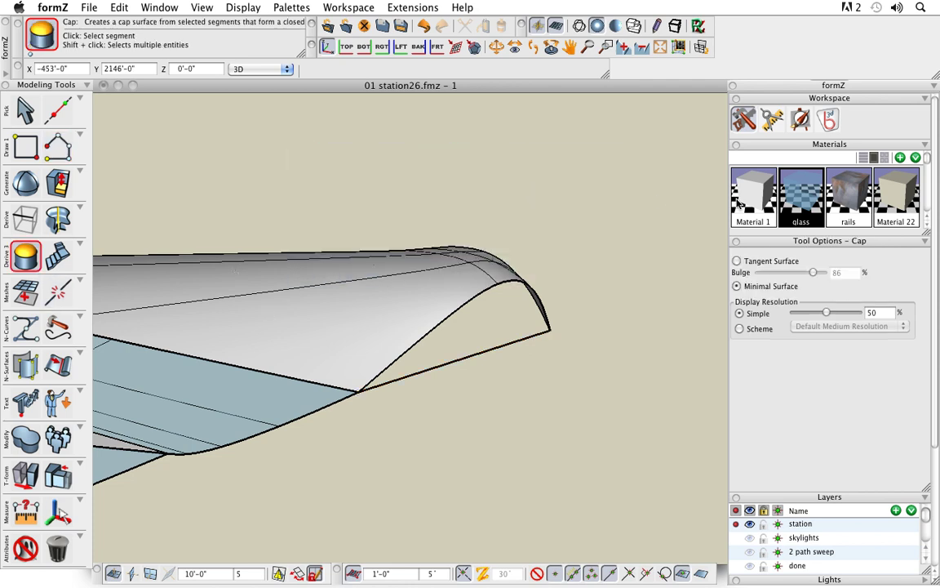
{"action": "left_click", "coordinate": [798, 192]}
{"action": "left_click", "coordinate": [402, 381]}
{"action": "left_click", "coordinate": [407, 379]}
{"action": "left_click", "coordinate": [412, 342]}
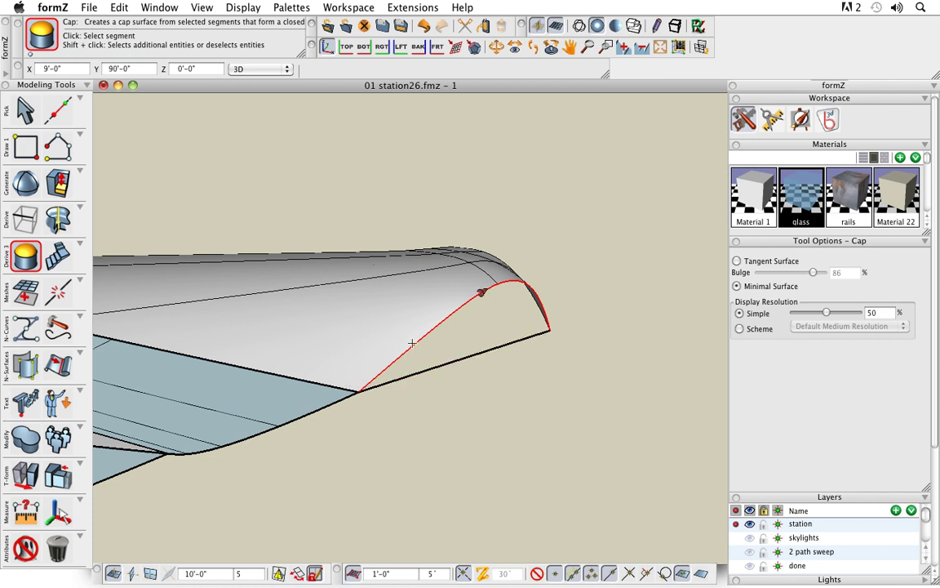
{"action": "left_click", "coordinate": [442, 365], "text": "shift"}
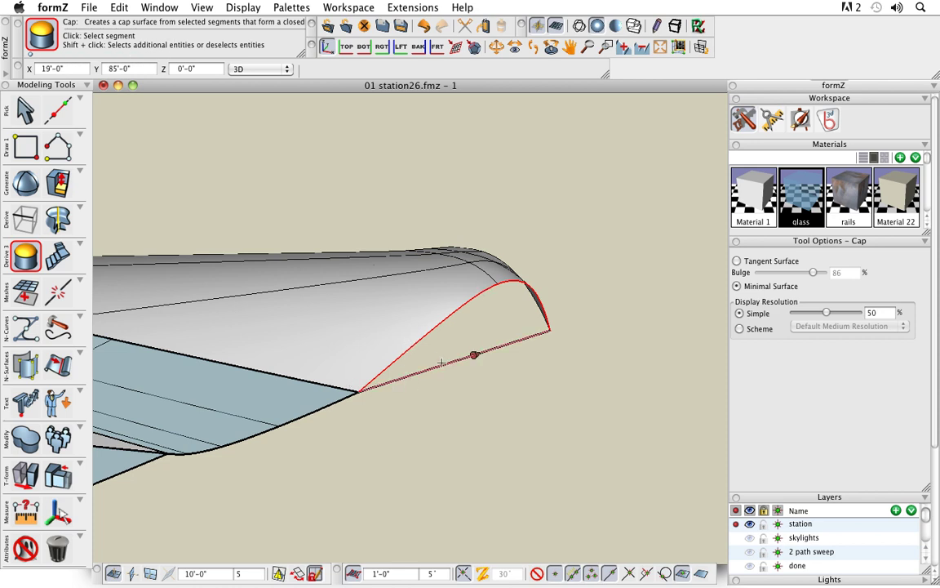
Examine the whole station canopy and its two glass end caps from low, high and overall viewpoints.
{"action": "middle_click_drag", "start_coordinate": [515, 385], "coordinate": [554, 440]}
{"action": "scroll", "coordinate": [520, 390], "scroll_direction": "down", "scroll_amount": 5}
{"action": "middle_click_drag", "start_coordinate": [519, 390], "coordinate": [462, 433]}
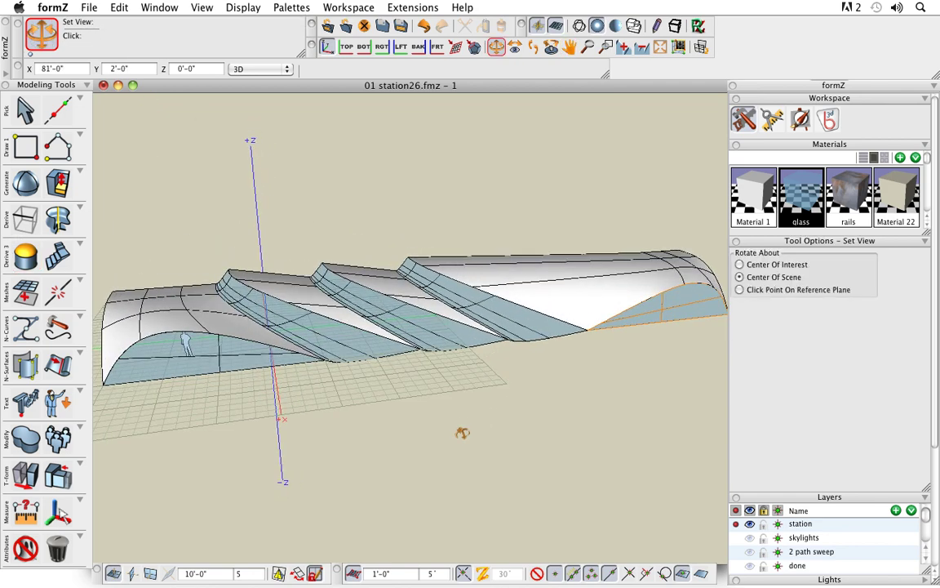
{"action": "middle_click_drag", "start_coordinate": [459, 288], "coordinate": [563, 275]}
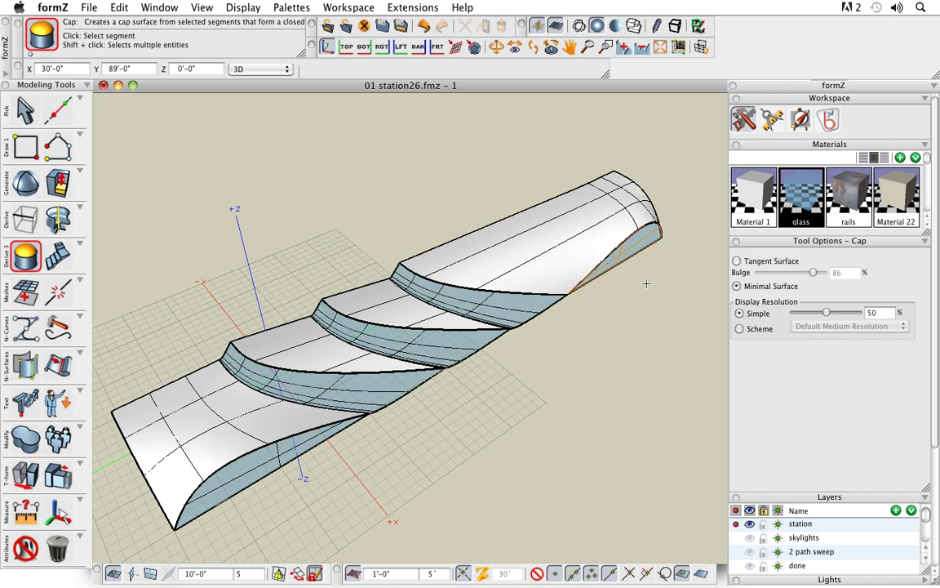
{"action": "middle_click_drag", "start_coordinate": [491, 365], "coordinate": [564, 370]}
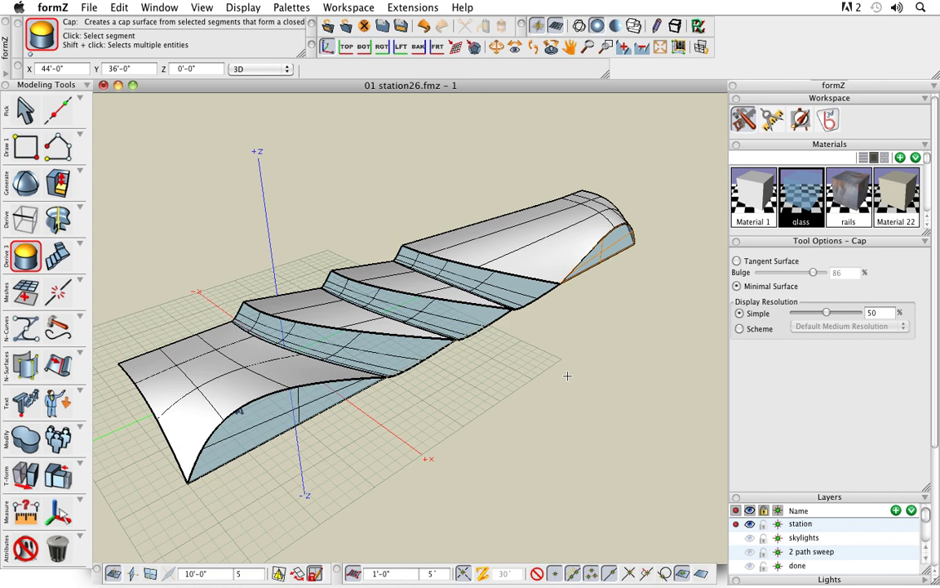
{"action": "mouse_move", "coordinate": [567, 375]}
{"action": "middle_mouse_down"}
{"action": "mouse_move", "coordinate": [543, 375]}
{"action": "mouse_move", "coordinate": [555, 379]}
{"action": "middle_mouse_up"}
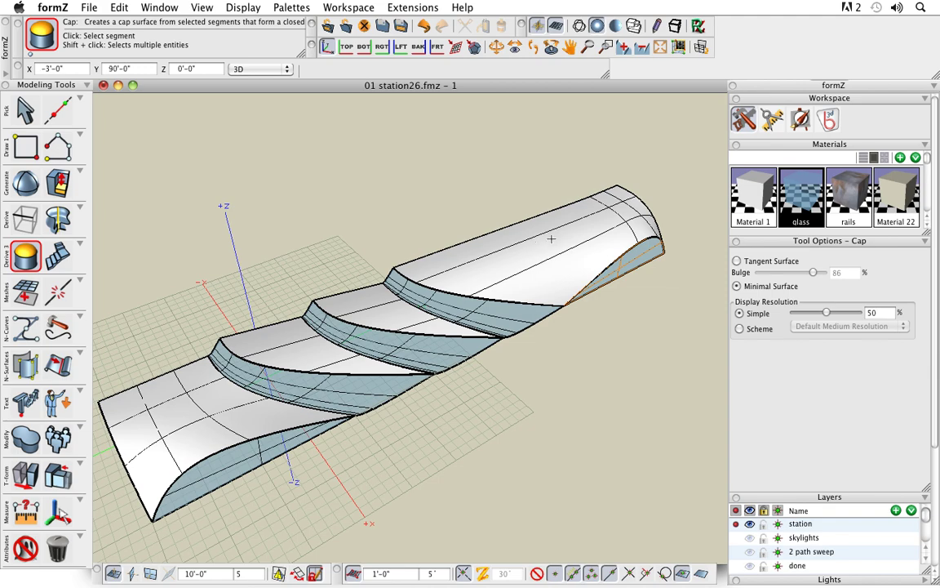
{"action": "middle_click_drag", "start_coordinate": [555, 311], "coordinate": [698, 300]}
{"action": "middle_click_drag", "start_coordinate": [512, 365], "coordinate": [302, 450]}
{"action": "middle_click_drag", "start_coordinate": [580, 377], "coordinate": [560, 386]}
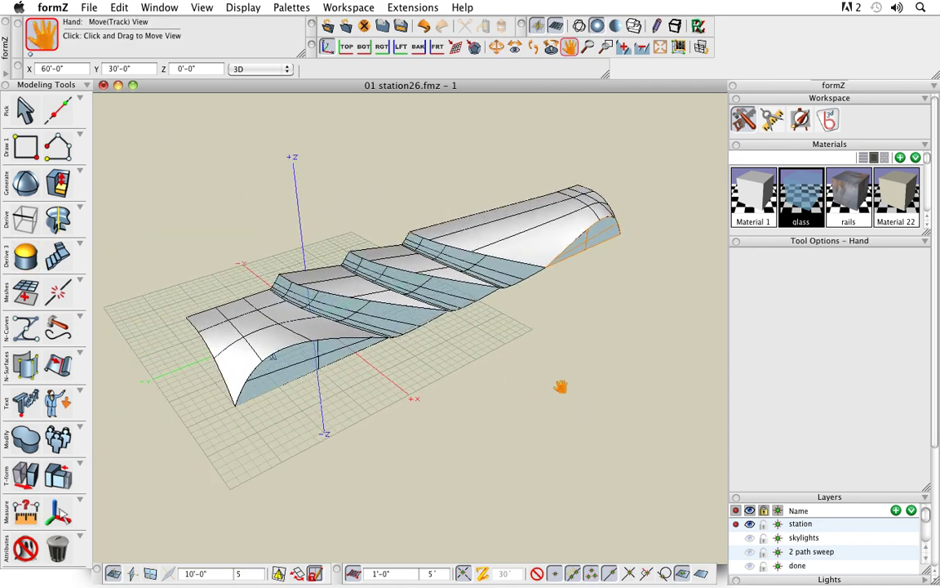
Make the skylights layer active and hide the station layer, focusing on the far-end canopy and the flat outline below it.
{"action": "left_click", "coordinate": [735, 537]}
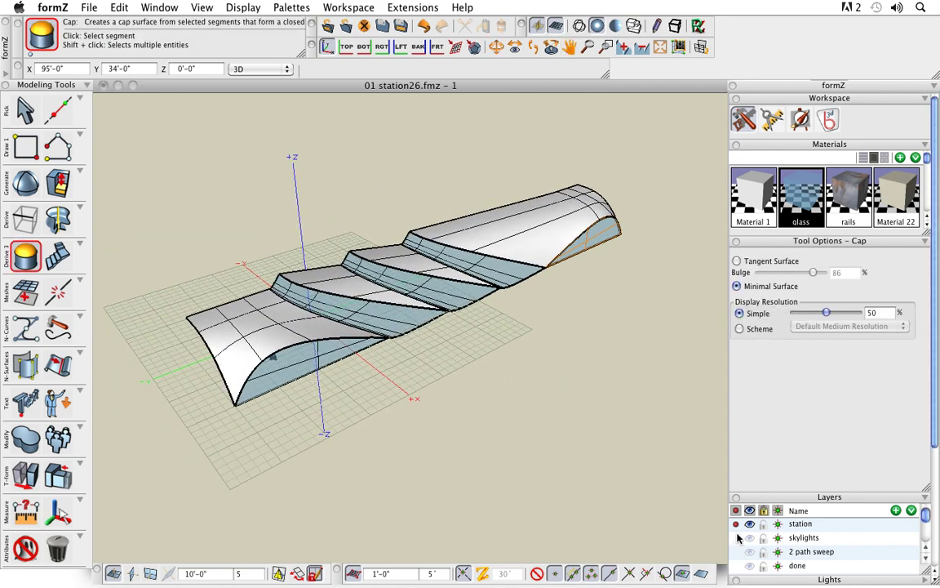
{"action": "left_click", "coordinate": [750, 525]}
{"action": "middle_click_drag", "start_coordinate": [550, 384], "coordinate": [359, 338]}
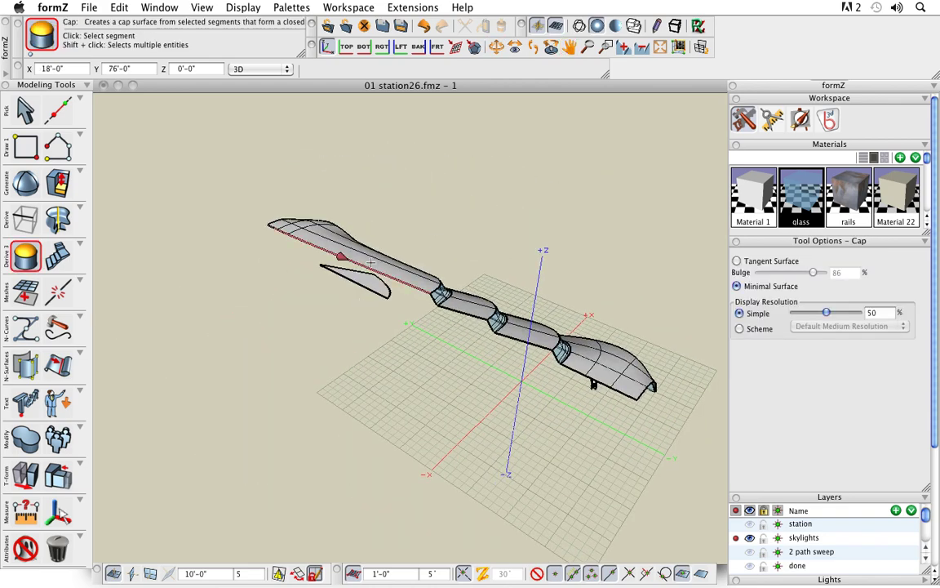
{"action": "scroll", "coordinate": [351, 279], "scroll_direction": "up", "scroll_amount": 3}
{"action": "scroll", "coordinate": [353, 279], "scroll_direction": "up", "scroll_amount": 2}
{"action": "middle_click_drag", "start_coordinate": [431, 443], "coordinate": [393, 453]}
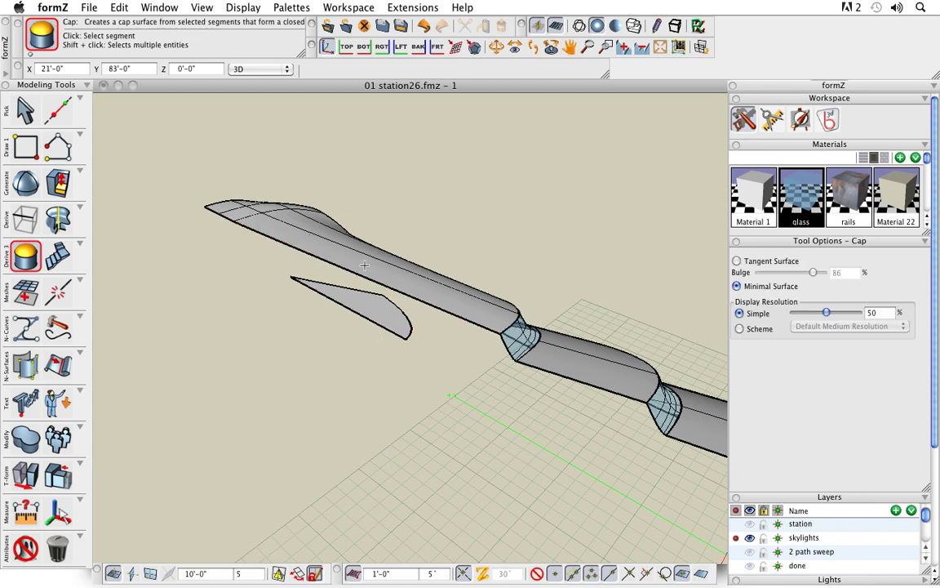
Project the flat skylight outline onto the far-end canopy surface with Project Curve, perpendicular to the reference plane.
{"action": "mouse_move", "coordinate": [18, 251]}
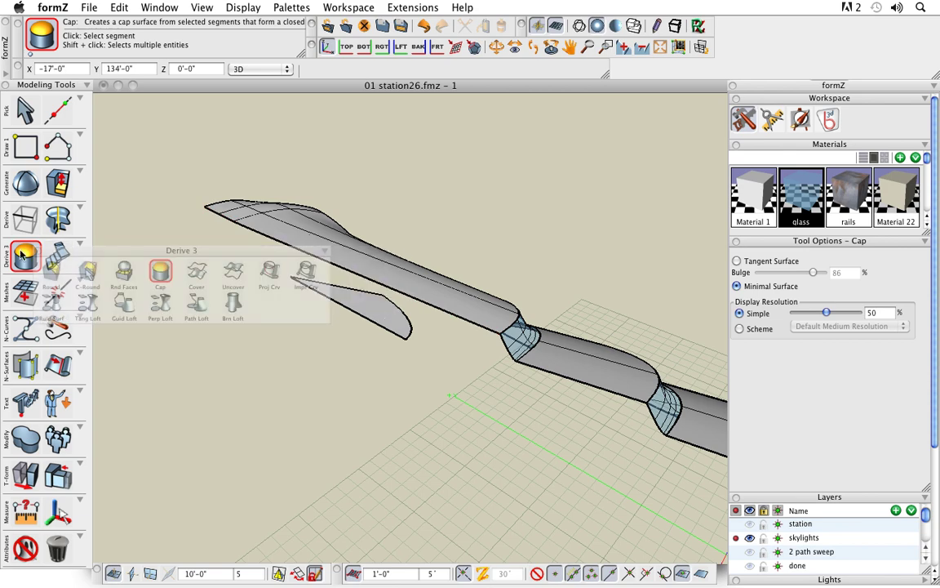
{"action": "left_click", "coordinate": [271, 273]}
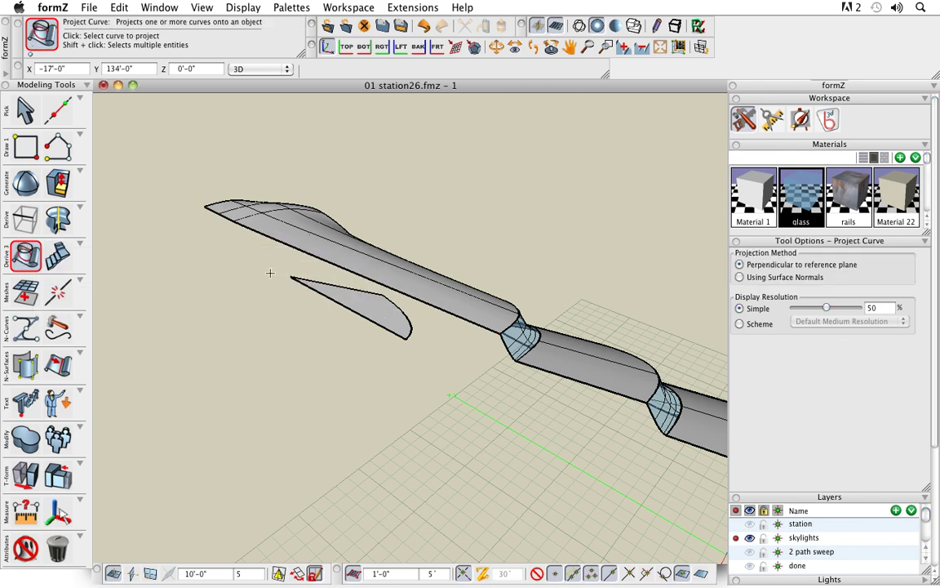
{"action": "left_click", "coordinate": [373, 315]}
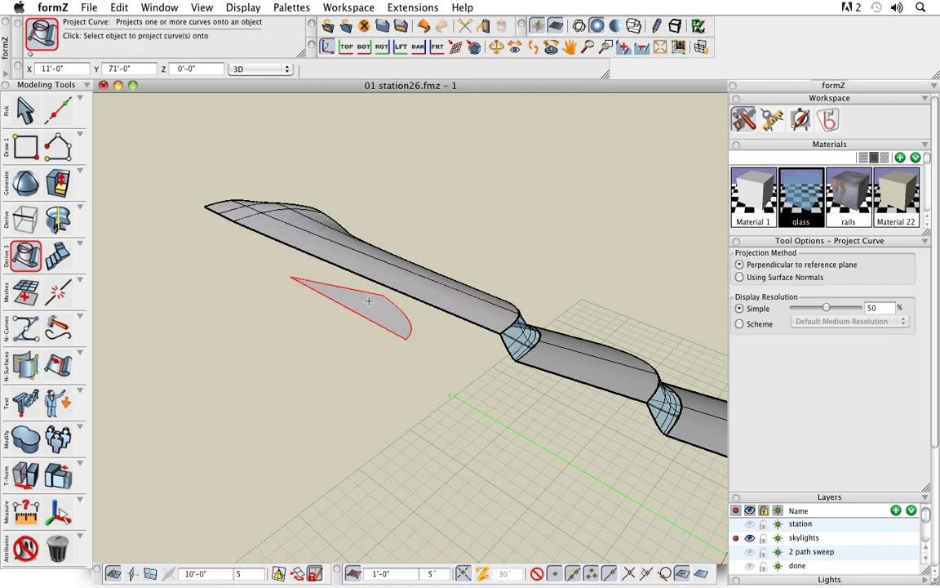
{"action": "left_click", "coordinate": [403, 270]}
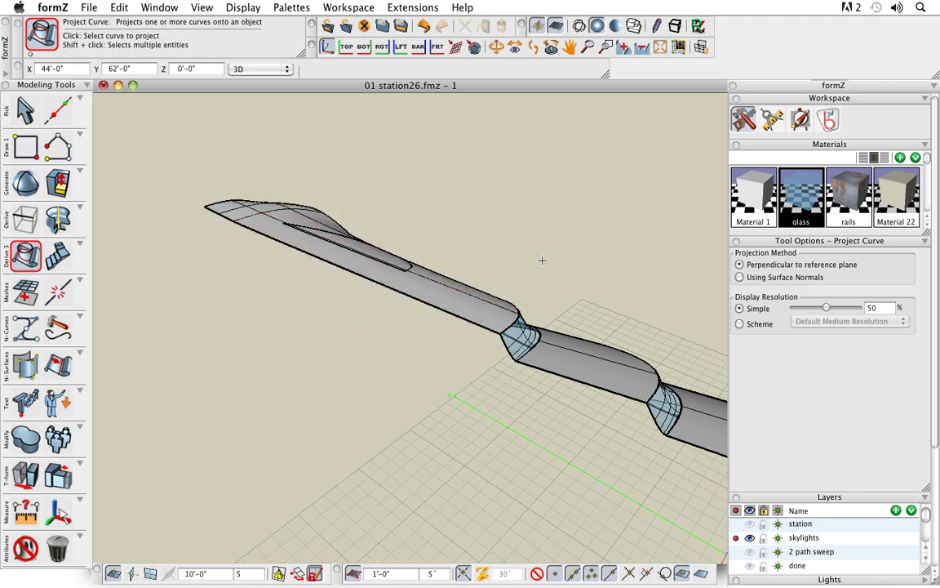
{"action": "middle_click_drag", "start_coordinate": [622, 286], "coordinate": [340, 279]}
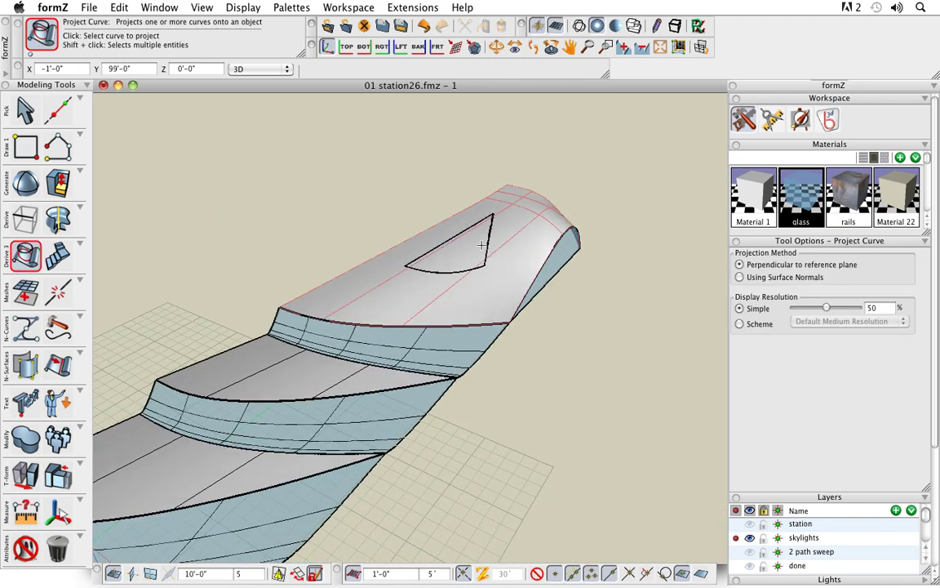
{"action": "mouse_move", "coordinate": [528, 357]}
{"action": "left_mouse_down"}
{"action": "mouse_move", "coordinate": [512, 280]}
{"action": "mouse_move", "coordinate": [443, 279]}
{"action": "mouse_move", "coordinate": [474, 264]}
{"action": "mouse_move", "coordinate": [550, 300]}
{"action": "mouse_move", "coordinate": [532, 331]}
{"action": "mouse_move", "coordinate": [535, 346]}
{"action": "left_mouse_up"}
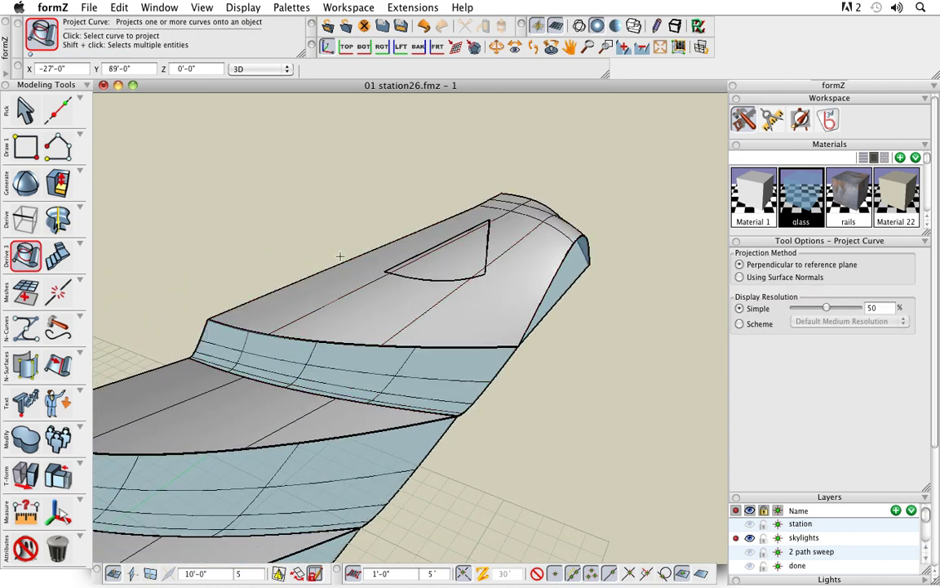
Move the projected skylight curve up 2'-0", perpendicular to the reference plane, so that it floats above the far-end roof.
{"action": "key", "text": "m"}
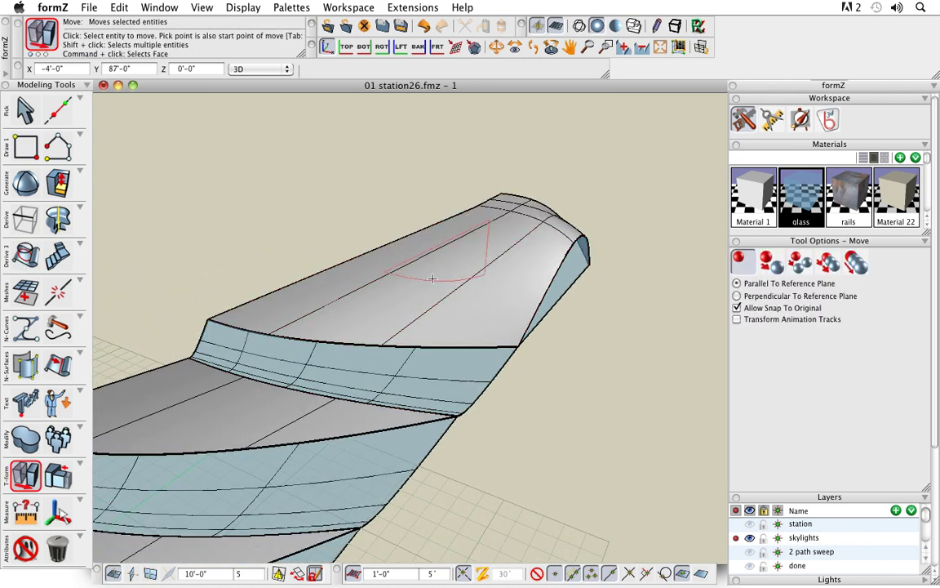
{"action": "left_click", "coordinate": [431, 280]}
{"action": "key", "text": "super"}
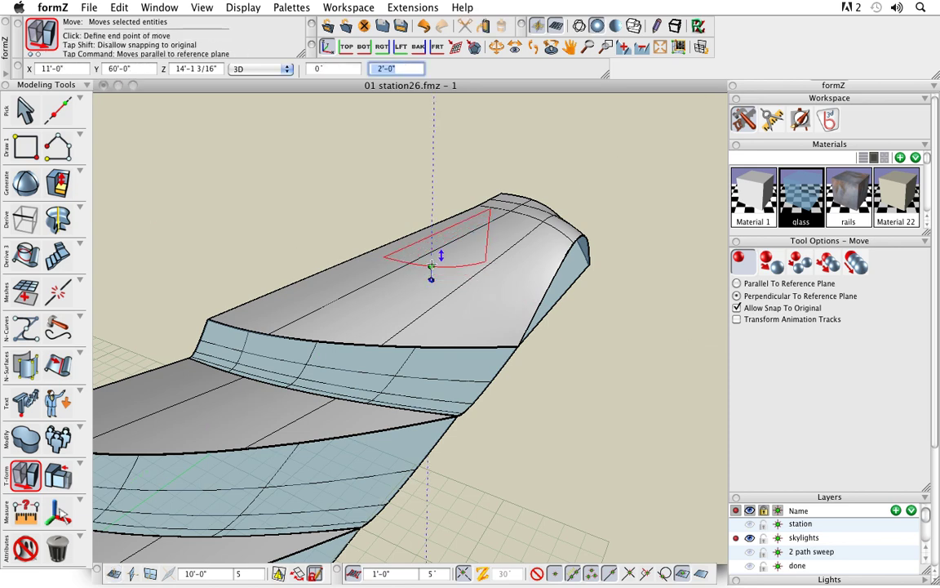
{"action": "left_click", "coordinate": [432, 266]}
{"action": "middle_click_drag", "start_coordinate": [576, 380], "coordinate": [539, 325]}
{"action": "scroll", "coordinate": [460, 262], "scroll_direction": "up", "scroll_amount": 3}
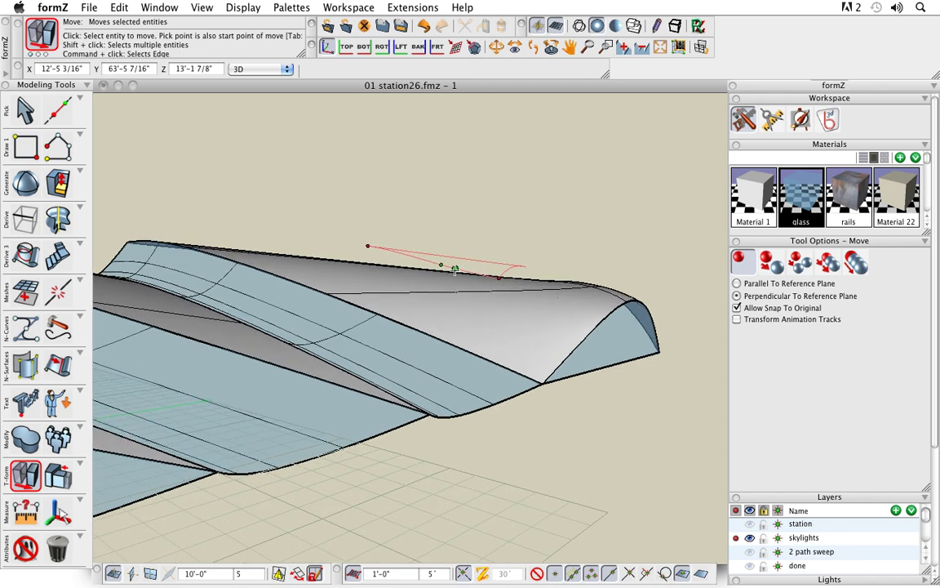
{"action": "left_click", "coordinate": [435, 264]}
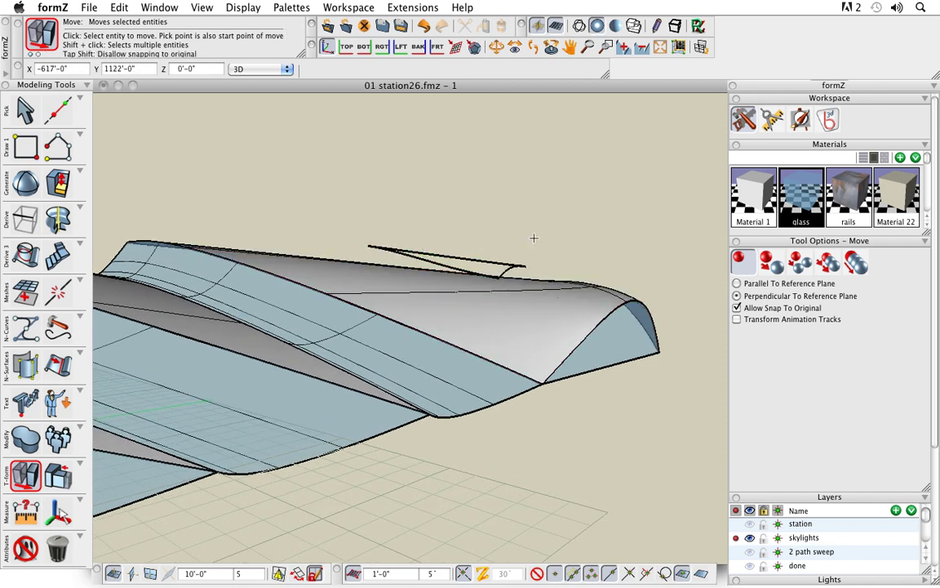
Cap the raised skylight curve with a Minimal Surface in Material 1 and check its shape.
{"action": "middle_click_drag", "start_coordinate": [582, 412], "coordinate": [606, 477]}
{"action": "middle_click_drag", "start_coordinate": [625, 395], "coordinate": [599, 383]}
{"action": "key", "text": "space"}
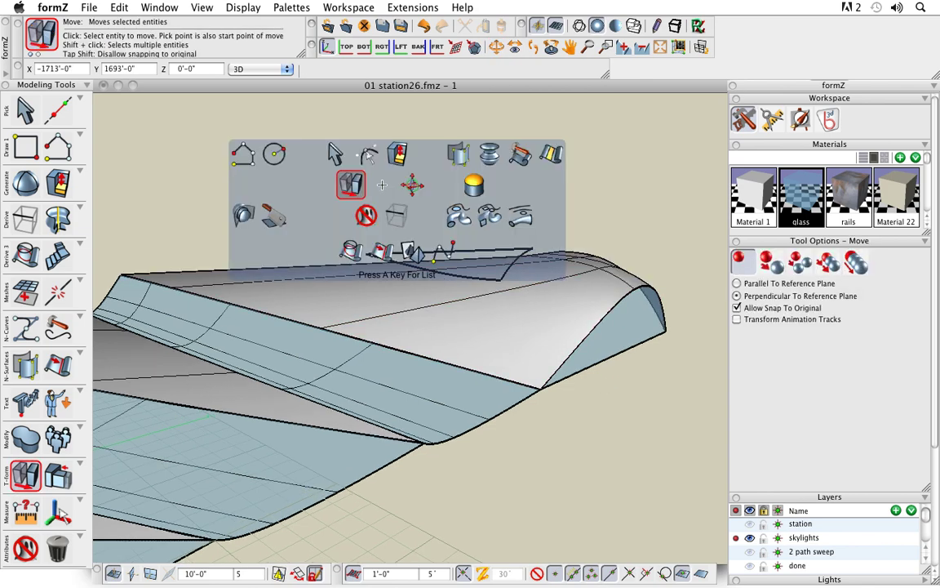
{"action": "left_click", "coordinate": [475, 193]}
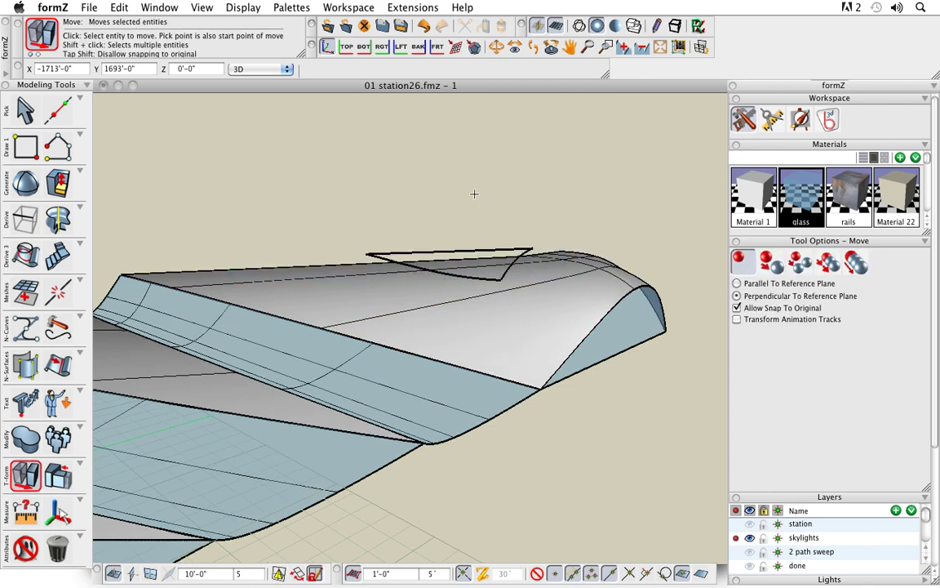
{"action": "left_click", "coordinate": [747, 192]}
{"action": "left_click", "coordinate": [439, 271]}
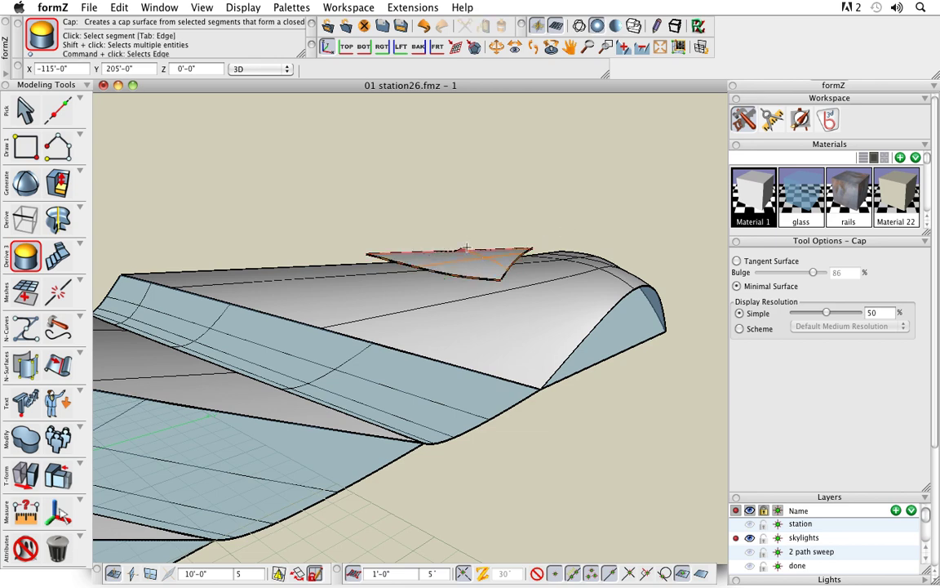
{"action": "mouse_move", "coordinate": [601, 449]}
{"action": "middle_mouse_down"}
{"action": "mouse_move", "coordinate": [598, 430]}
{"action": "mouse_move", "coordinate": [592, 443]}
{"action": "middle_mouse_up"}
{"action": "left_click_drag", "start_coordinate": [592, 444], "coordinate": [627, 405]}
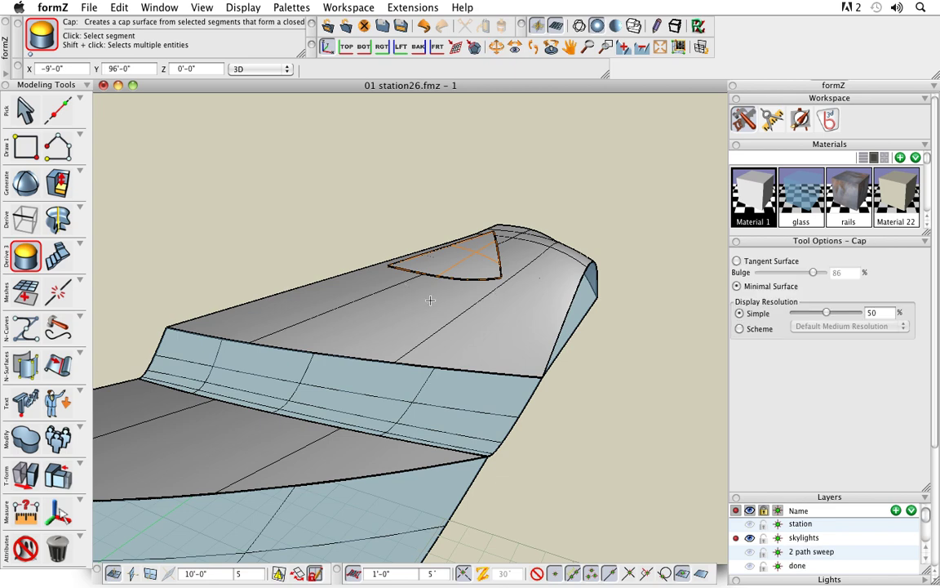
{"action": "middle_click_drag", "start_coordinate": [621, 466], "coordinate": [657, 449]}
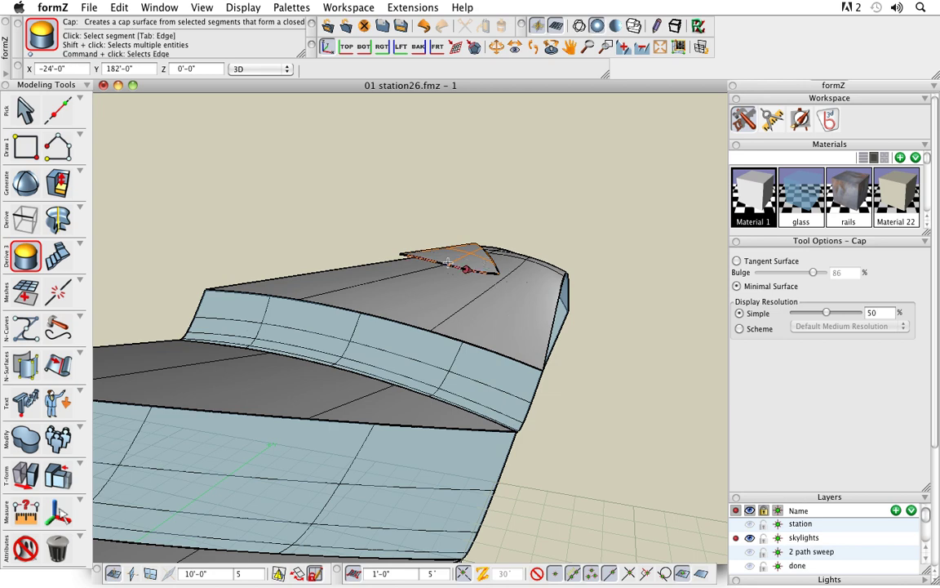
Unghost the original flat skylight outline beneath the far-end canopy.
{"action": "key", "text": "v"}
{"action": "left_click_drag", "start_coordinate": [582, 376], "coordinate": [649, 433]}
{"action": "middle_click_drag", "start_coordinate": [649, 434], "coordinate": [651, 440]}
{"action": "middle_click_drag", "start_coordinate": [248, 319], "coordinate": [478, 353]}
{"action": "key", "text": "space"}
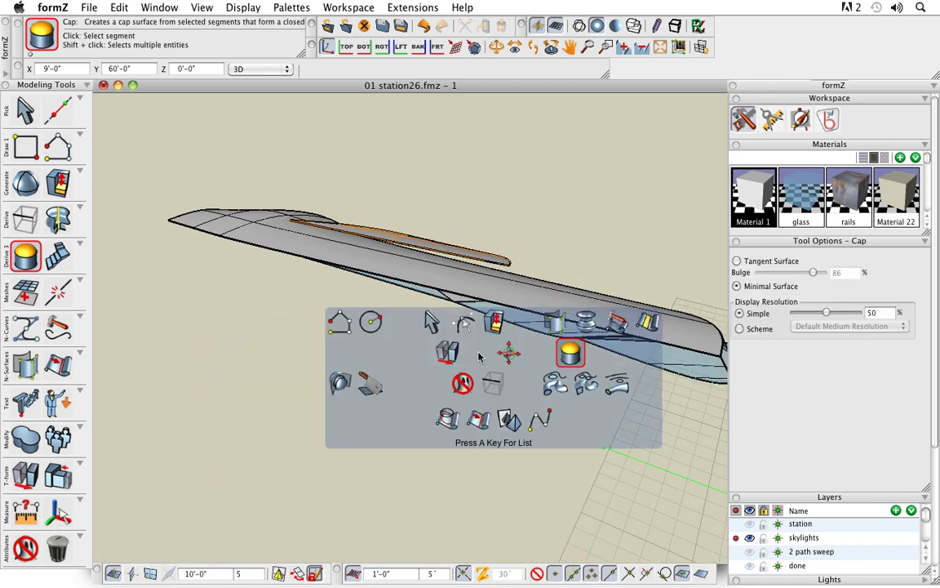
{"action": "left_click", "coordinate": [463, 388]}
{"action": "left_click", "coordinate": [414, 334]}
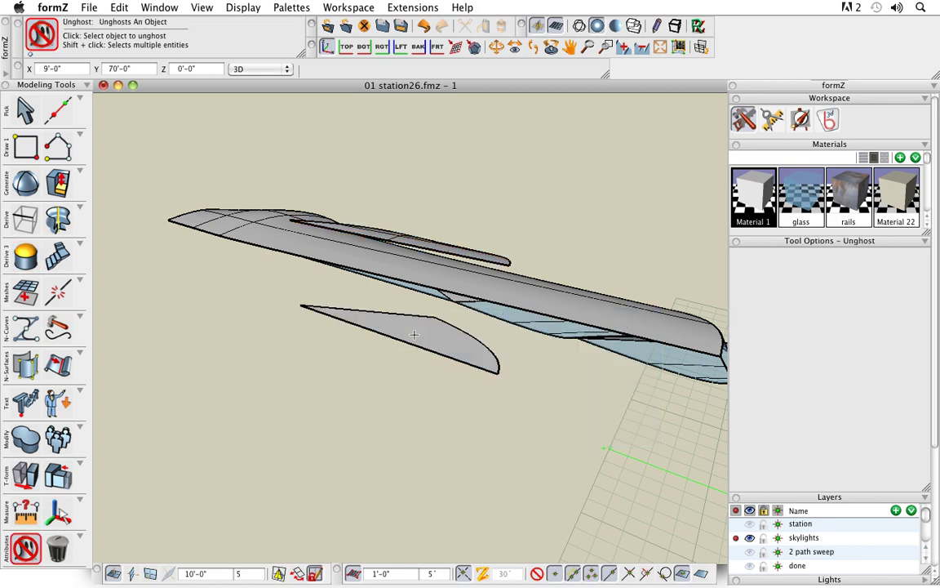
Offset the flat skylight outline outward by 2'-0" as a separate shape, with Insert turned off.
{"action": "middle_click_drag", "start_coordinate": [493, 393], "coordinate": [511, 434]}
{"action": "left_click", "coordinate": [80, 171]}
{"action": "left_click", "coordinate": [108, 178]}
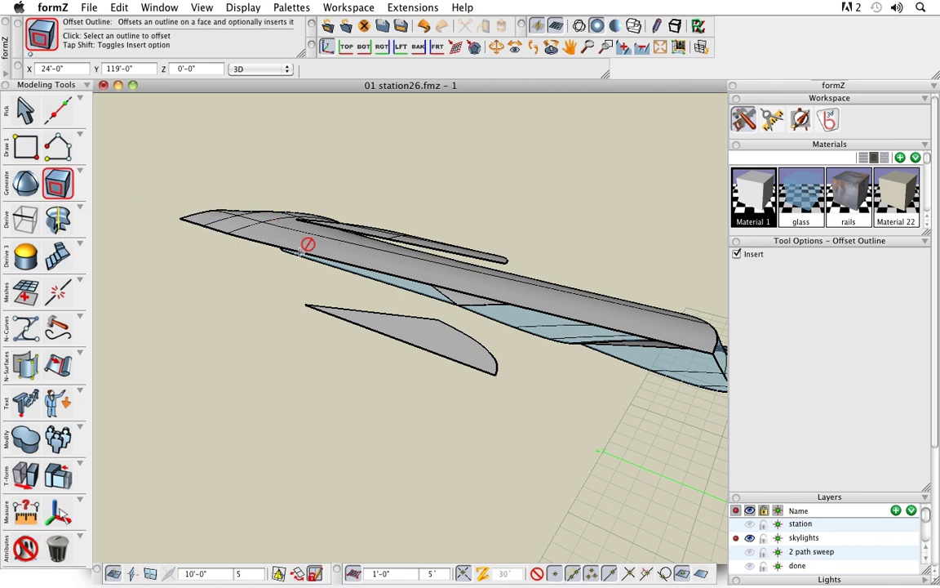
{"action": "left_click", "coordinate": [737, 254]}
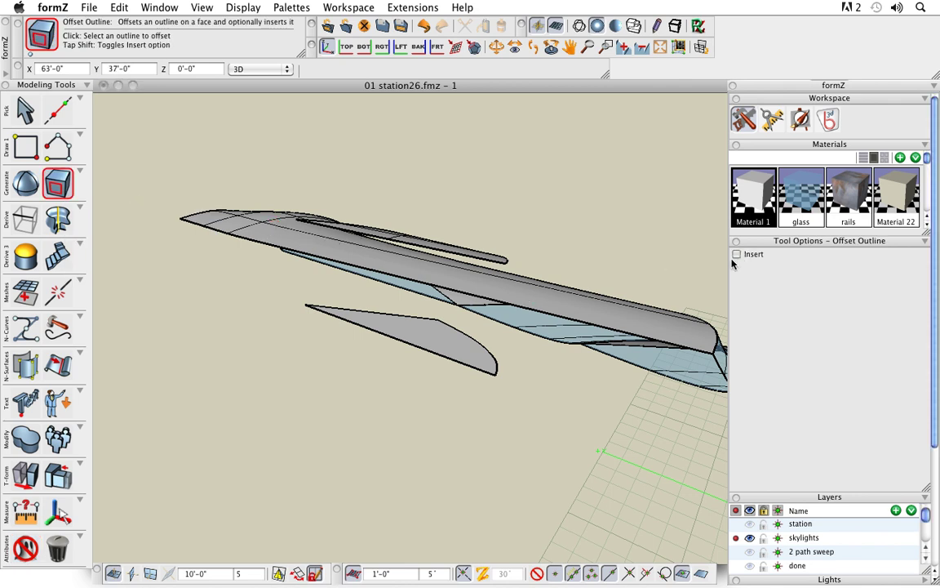
{"action": "left_click", "coordinate": [407, 340]}
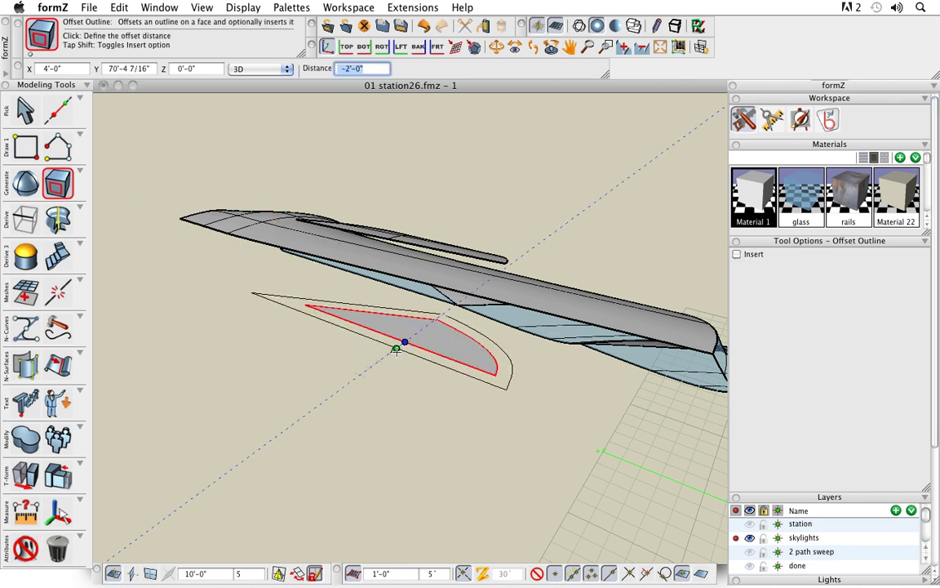
{"action": "left_click", "coordinate": [396, 349]}
Delete the smaller original skylight outline, leaving only the larger offset shape beneath the canopy.
{"action": "left_click", "coordinate": [58, 548]}
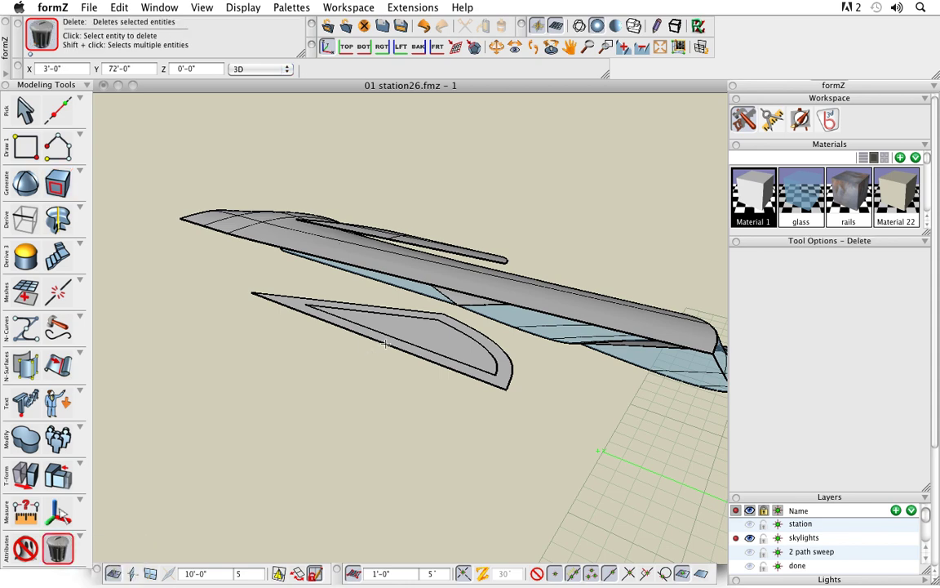
{"action": "left_click", "coordinate": [398, 333]}
{"action": "mouse_move", "coordinate": [577, 447]}
{"action": "middle_mouse_down"}
{"action": "mouse_move", "coordinate": [477, 422]}
{"action": "mouse_move", "coordinate": [562, 436]}
{"action": "middle_mouse_up"}
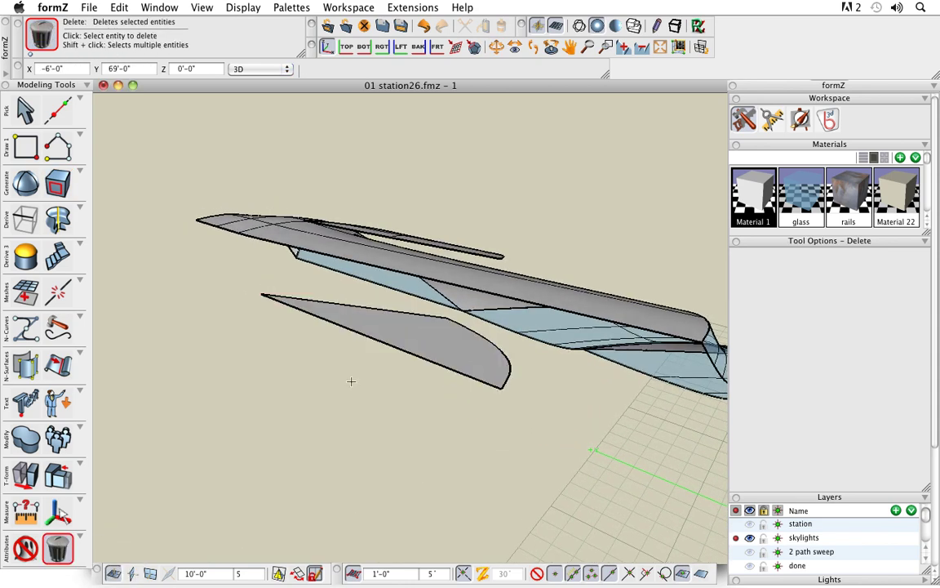
{"action": "key", "text": "space"}
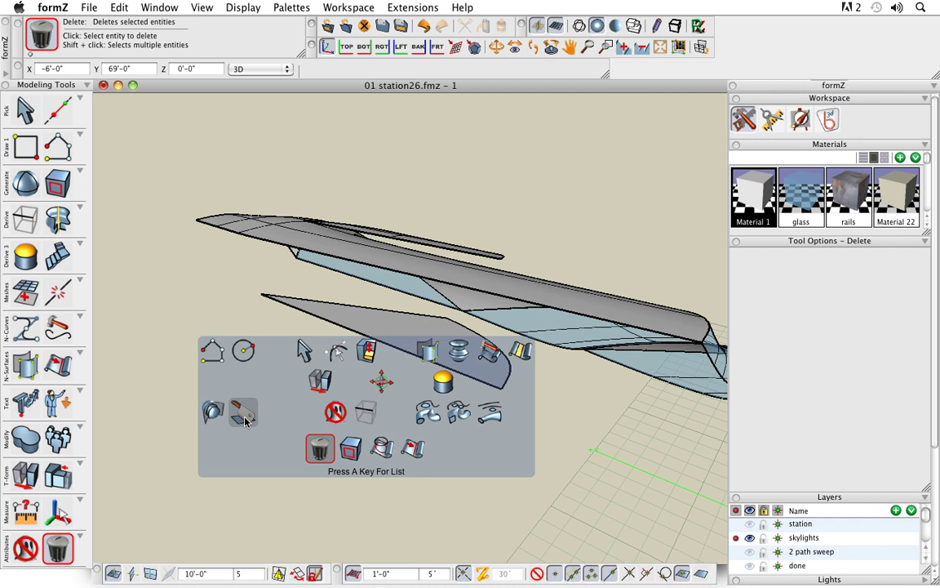
Slice the far-end canopy roof with the offset skylight outline, with Heal turned off.
{"action": "left_click", "coordinate": [245, 419]}
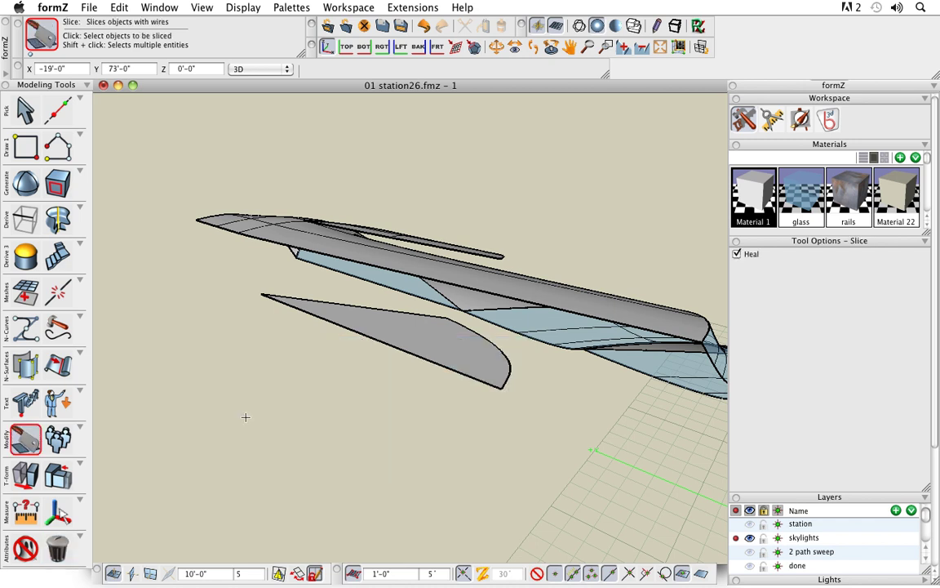
{"action": "middle_click_drag", "start_coordinate": [500, 427], "coordinate": [499, 437]}
{"action": "left_click", "coordinate": [542, 296]}
{"action": "left_click", "coordinate": [542, 296]}
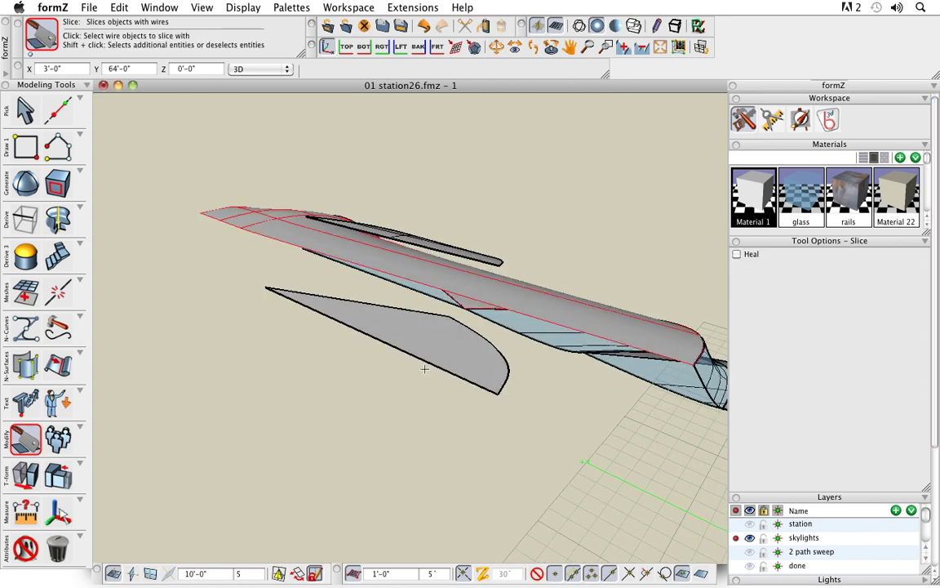
{"action": "left_click", "coordinate": [433, 351]}
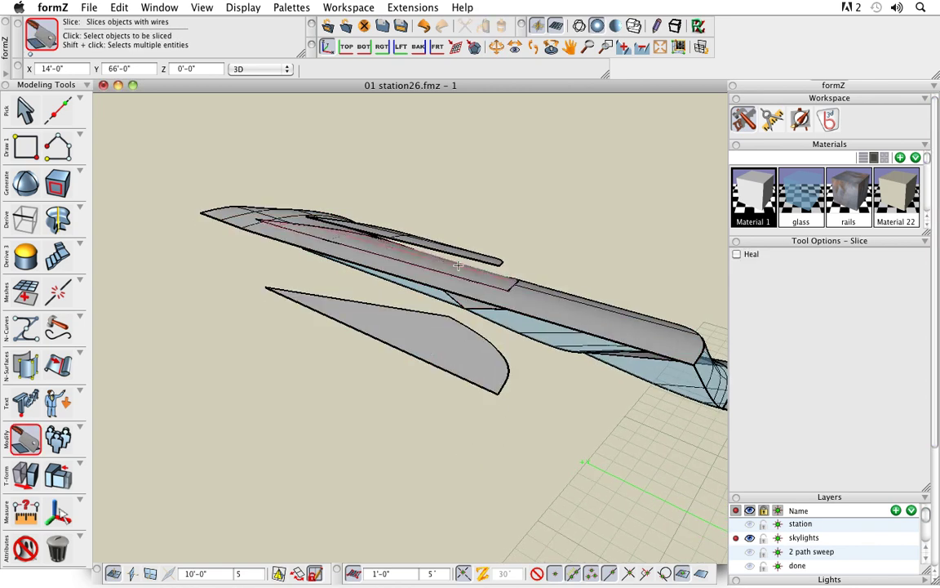
Delete the flat offset outline beneath the canopy and the sliced roof piece inside it, leaving an opening under the raised skylight cap.
{"action": "left_click_drag", "start_coordinate": [458, 330], "coordinate": [275, 480]}
{"action": "left_click", "coordinate": [59, 545]}
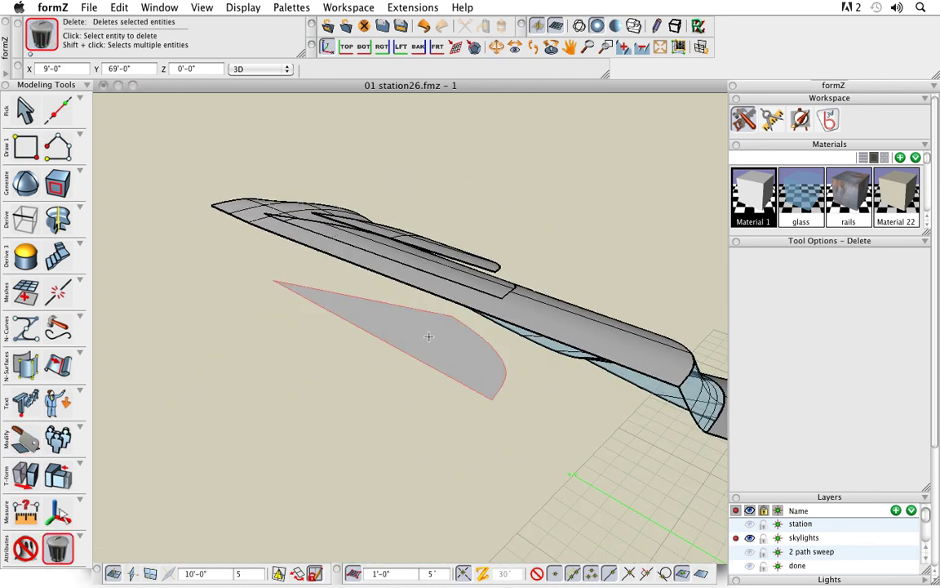
{"action": "left_click", "coordinate": [386, 303]}
{"action": "left_click_drag", "start_coordinate": [466, 310], "coordinate": [340, 285]}
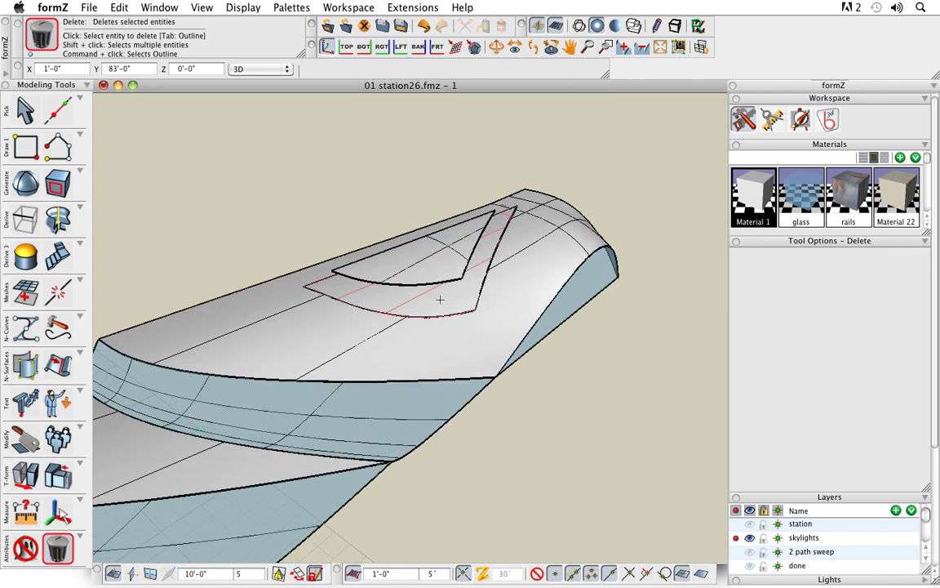
{"action": "middle_click_drag", "start_coordinate": [442, 300], "coordinate": [565, 395]}
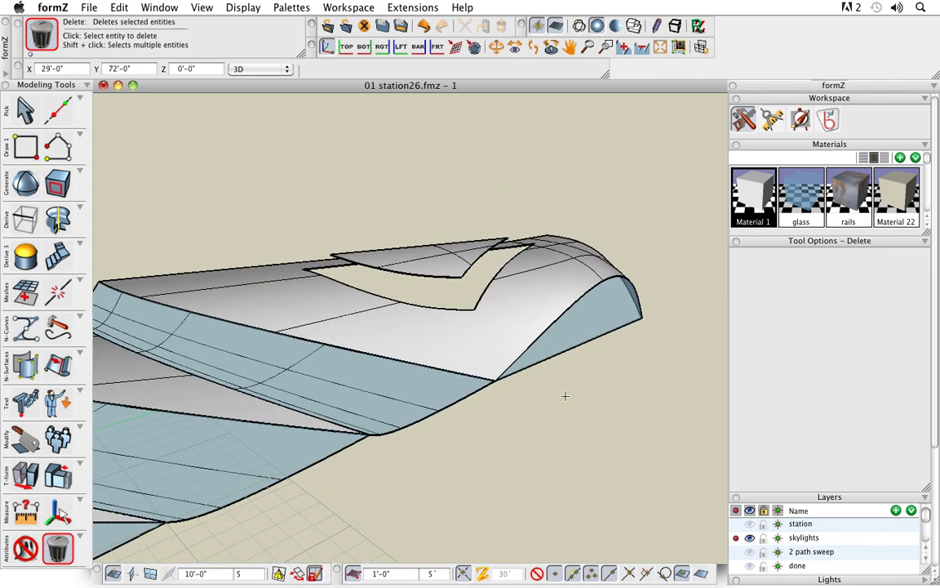
{"action": "left_click_drag", "start_coordinate": [609, 466], "coordinate": [649, 361]}
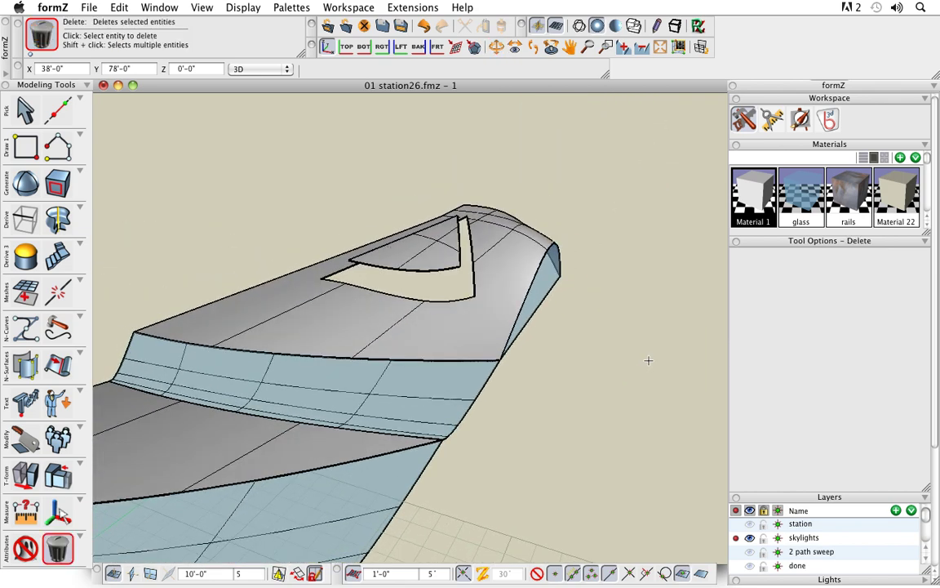
Create a Tangent Loft between the outline of the roof opening and the edge of the raised skylight cap.
{"action": "scroll", "coordinate": [400, 268], "scroll_direction": "up", "scroll_amount": 3}
{"action": "left_click", "coordinate": [403, 283]}
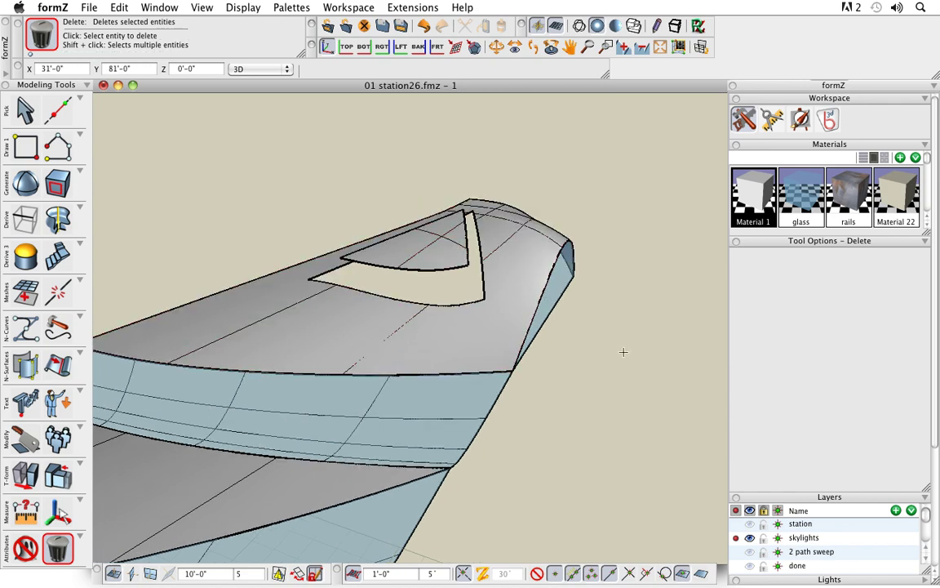
{"action": "middle_click_drag", "start_coordinate": [614, 353], "coordinate": [596, 345]}
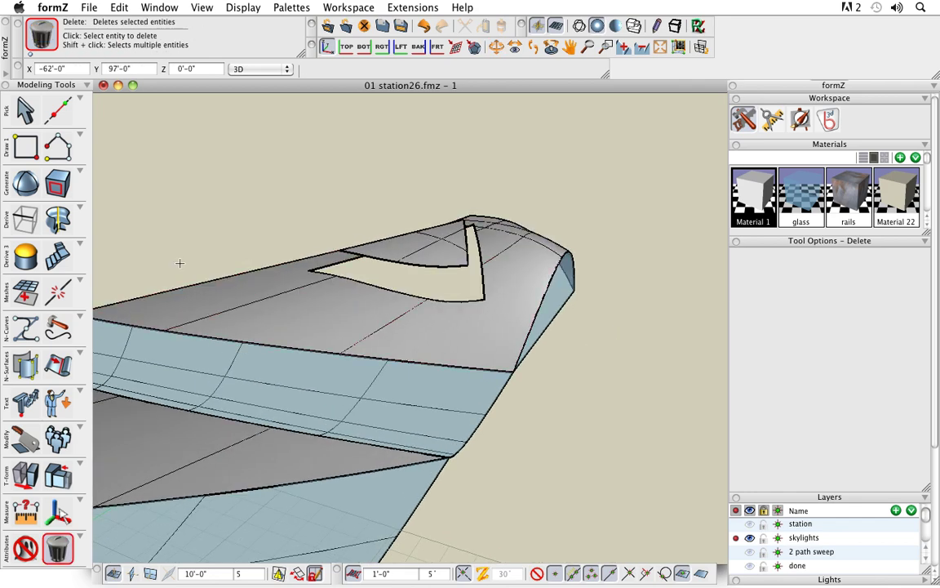
{"action": "left_click_drag", "start_coordinate": [36, 260], "coordinate": [164, 97]}
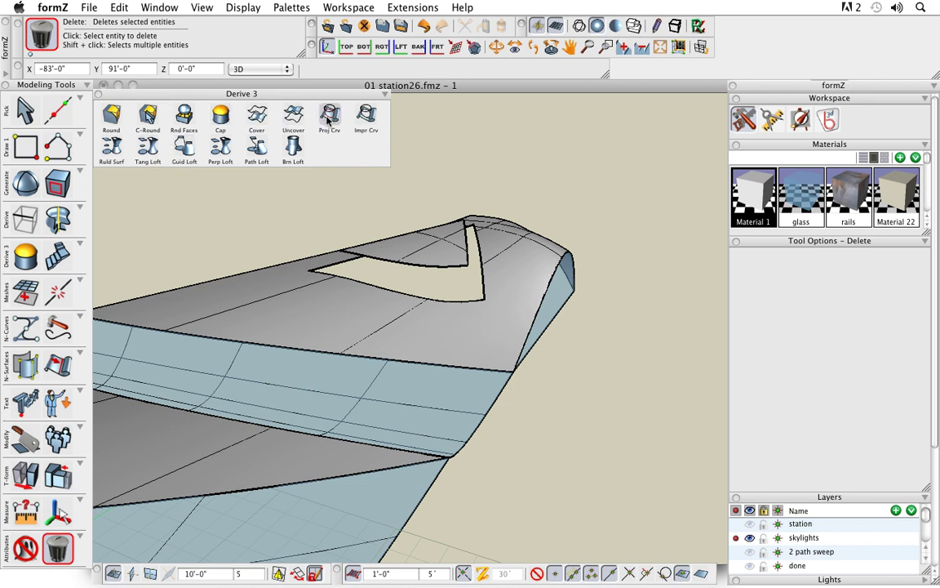
{"action": "left_click", "coordinate": [148, 147]}
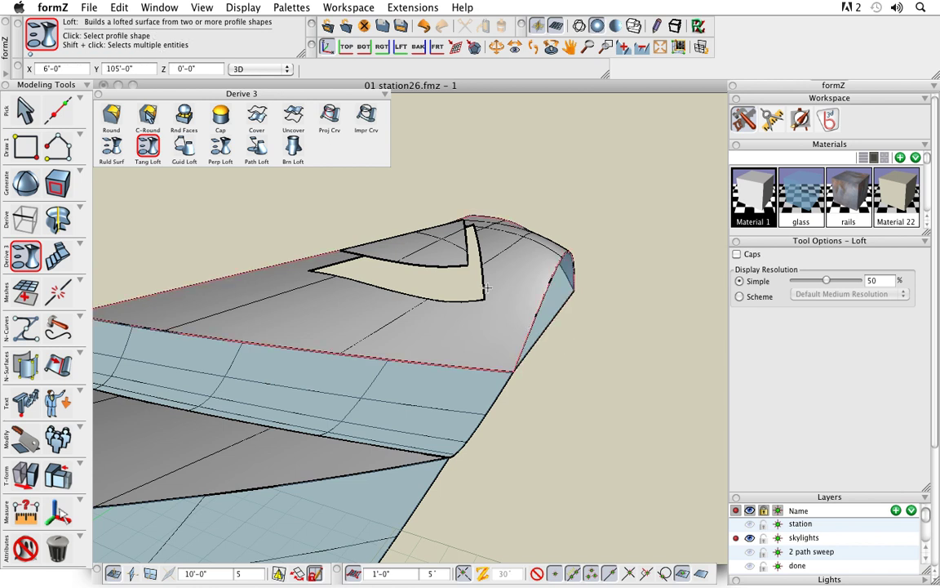
{"action": "key", "text": "Tab"}
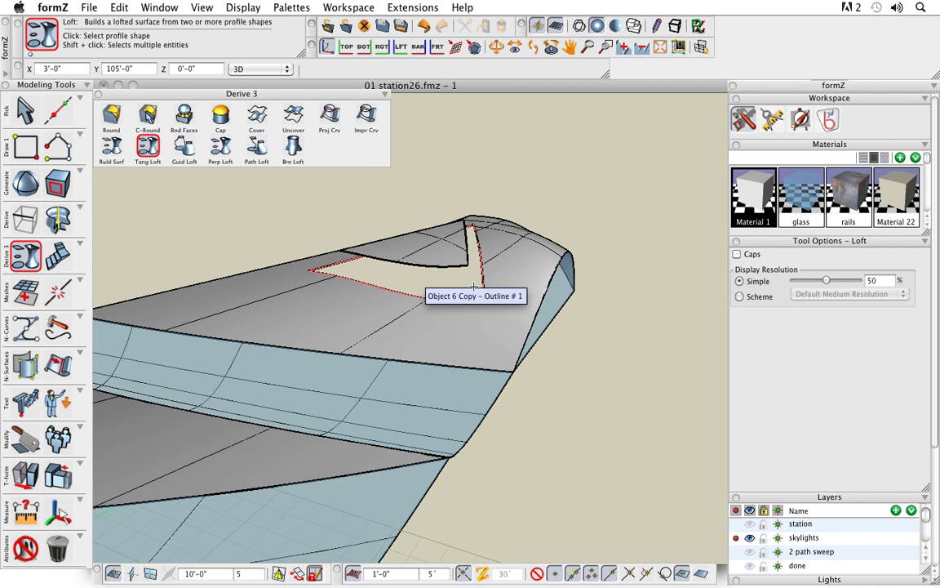
{"action": "left_click", "coordinate": [481, 288]}
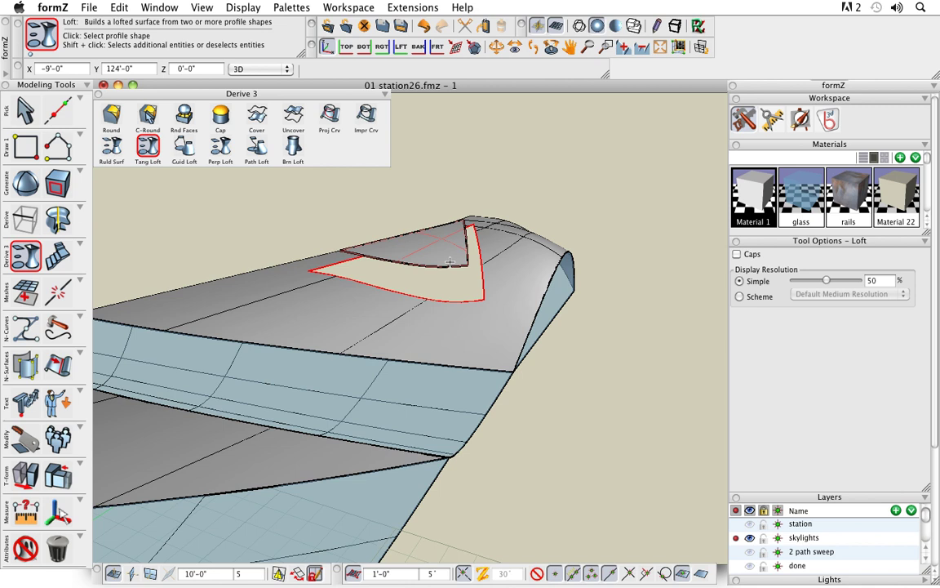
{"action": "left_click", "coordinate": [467, 245]}
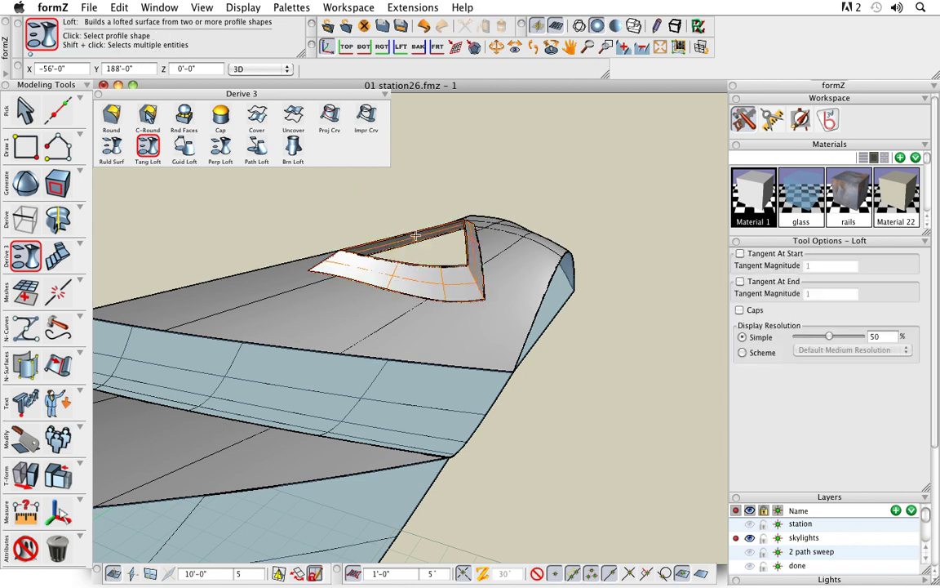
Turn on Tangent At Start for the skylight loft and check how its sides meet the roof.
{"action": "middle_click_drag", "start_coordinate": [603, 437], "coordinate": [647, 412]}
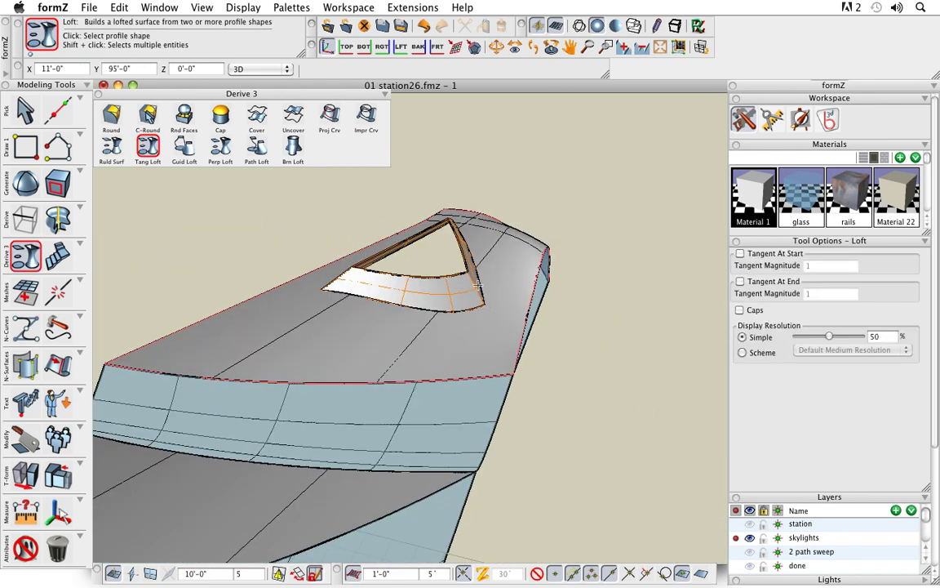
{"action": "middle_click_drag", "start_coordinate": [617, 342], "coordinate": [580, 358]}
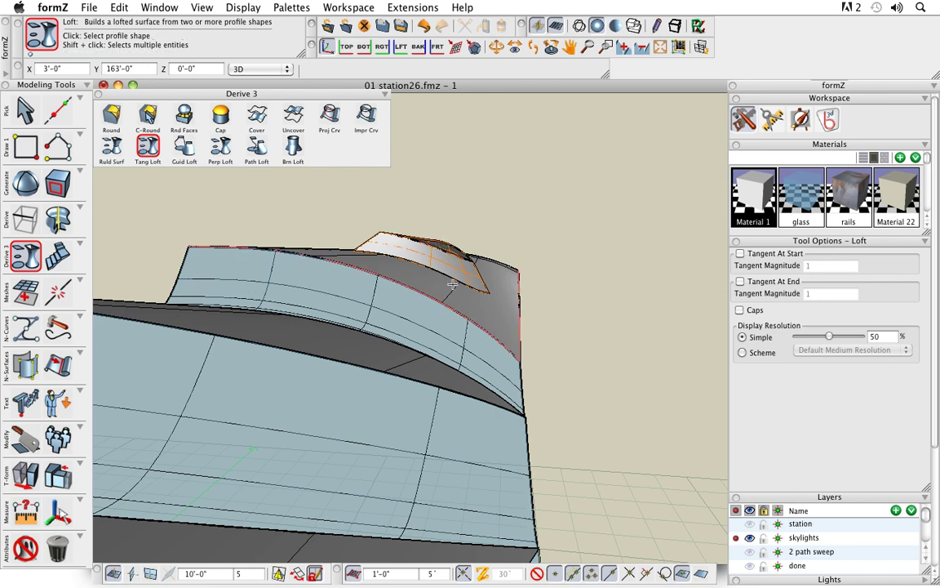
{"action": "scroll", "coordinate": [469, 266], "scroll_direction": "up", "scroll_amount": 2}
{"action": "scroll", "coordinate": [468, 267], "scroll_direction": "up", "scroll_amount": 1}
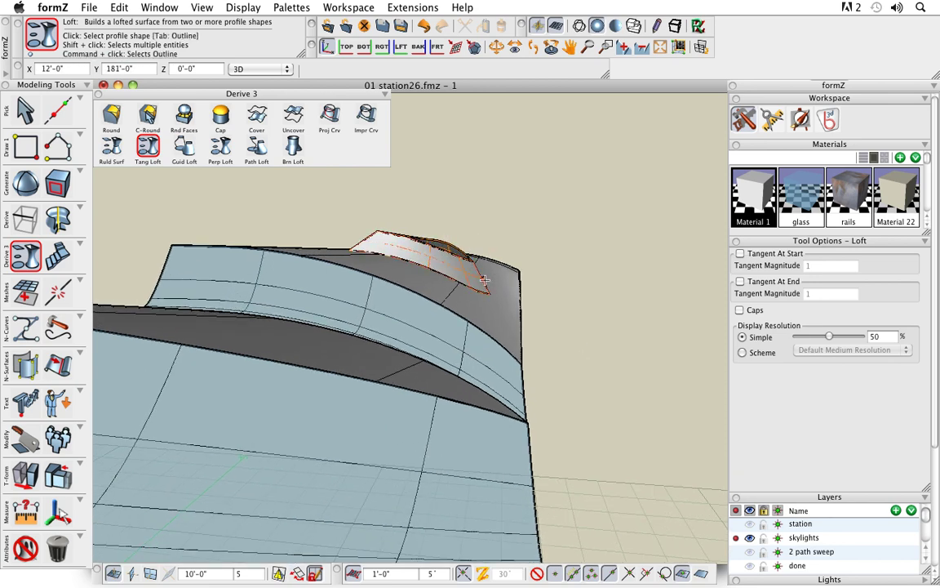
{"action": "left_click", "coordinate": [756, 258]}
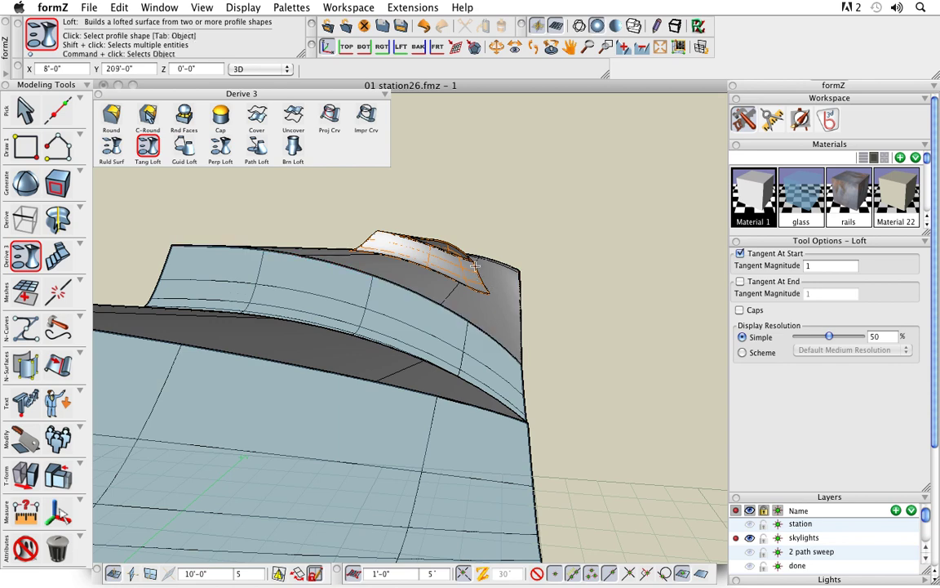
{"action": "middle_click_drag", "start_coordinate": [520, 296], "coordinate": [398, 297]}
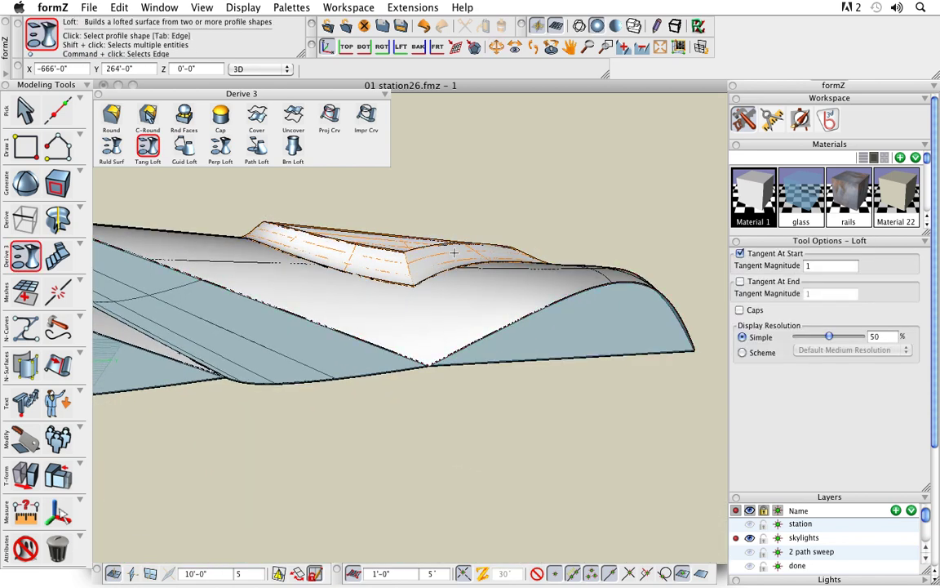
{"action": "middle_click_drag", "start_coordinate": [445, 344], "coordinate": [825, 273]}
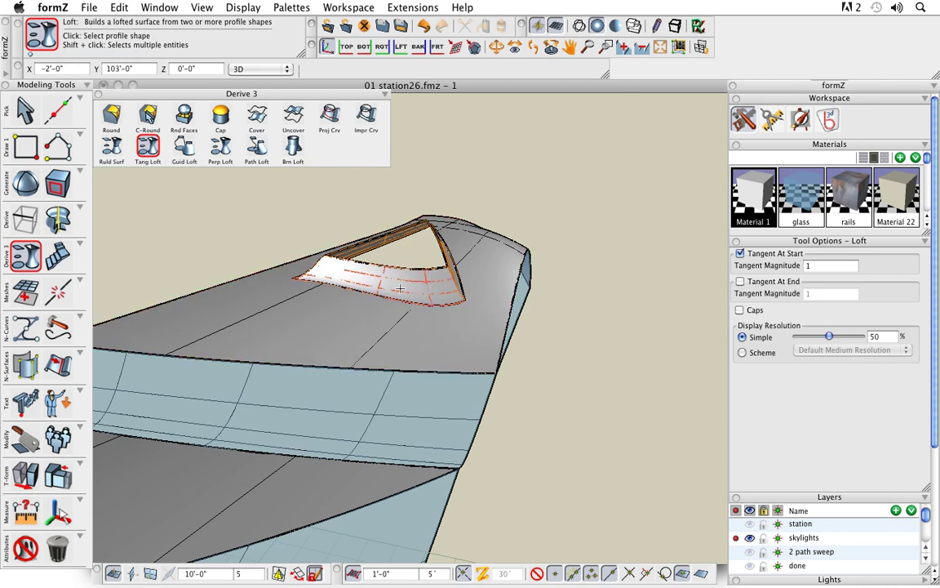
{"action": "middle_click_drag", "start_coordinate": [577, 335], "coordinate": [564, 343]}
Try the glass material on the top surface of the raised skylight.
{"action": "left_click", "coordinate": [25, 547]}
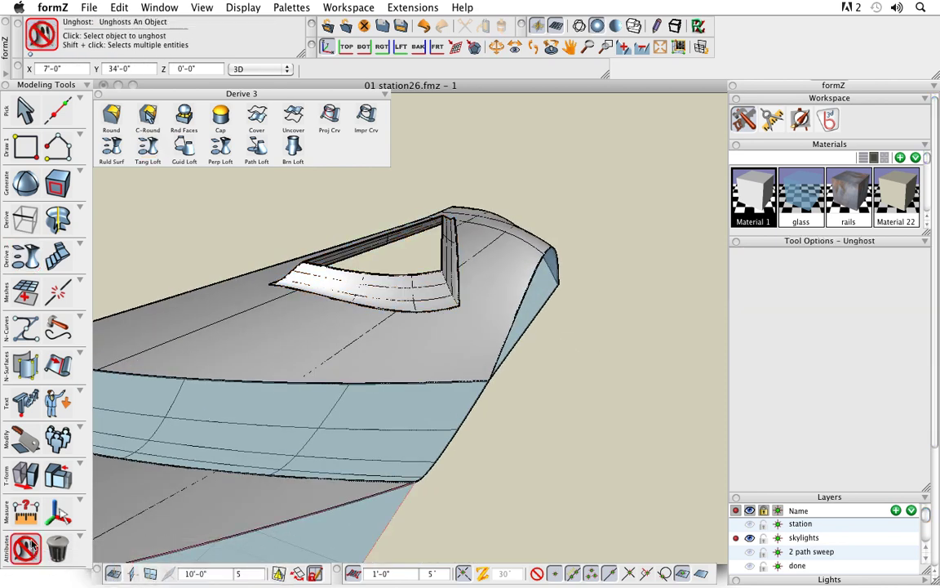
{"action": "middle_click_drag", "start_coordinate": [468, 262], "coordinate": [620, 371]}
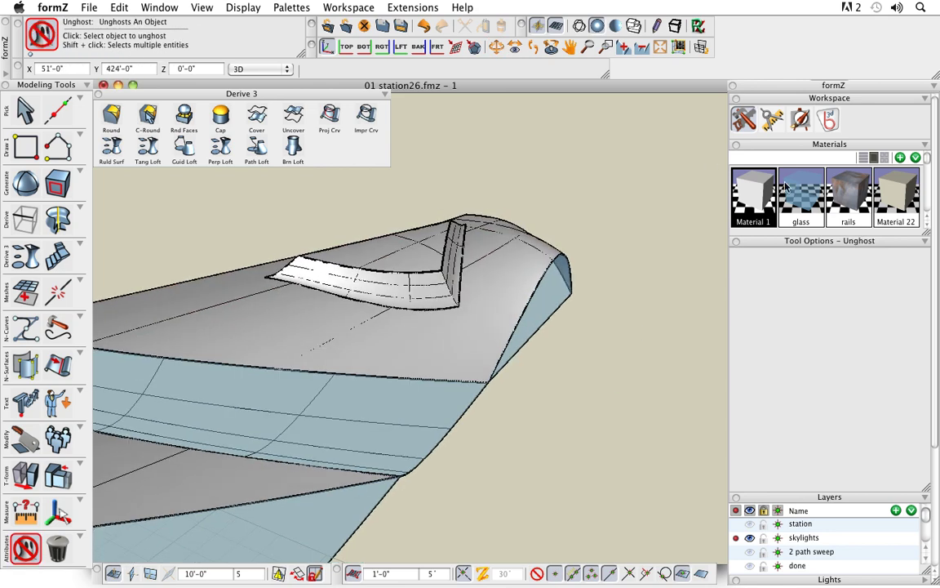
{"action": "left_click_drag", "start_coordinate": [821, 190], "coordinate": [411, 318]}
{"action": "middle_click_drag", "start_coordinate": [598, 390], "coordinate": [539, 374]}
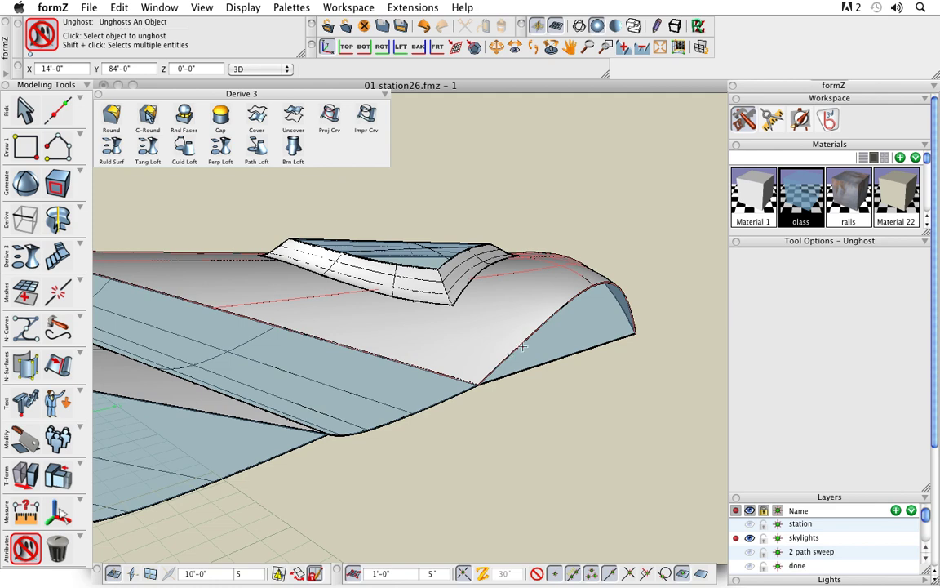
Apply the glass material to the skylight's lofted sides and Material 1 to its cap.
{"action": "mouse_move", "coordinate": [800, 194]}
{"action": "left_mouse_down"}
{"action": "mouse_move", "coordinate": [464, 223]}
{"action": "mouse_move", "coordinate": [457, 232]}
{"action": "left_mouse_up"}
{"action": "left_click_drag", "start_coordinate": [754, 194], "coordinate": [428, 253]}
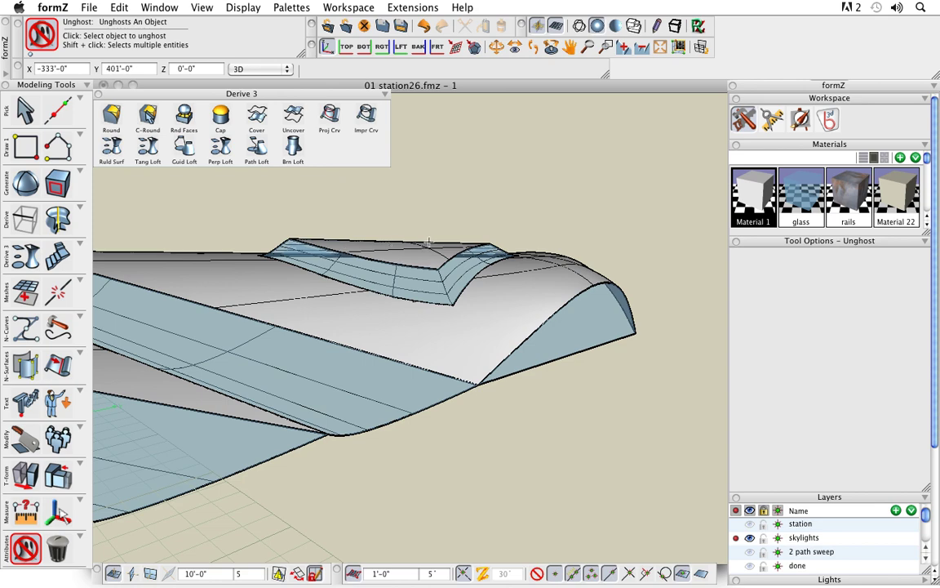
{"action": "middle_click_drag", "start_coordinate": [569, 430], "coordinate": [604, 440]}
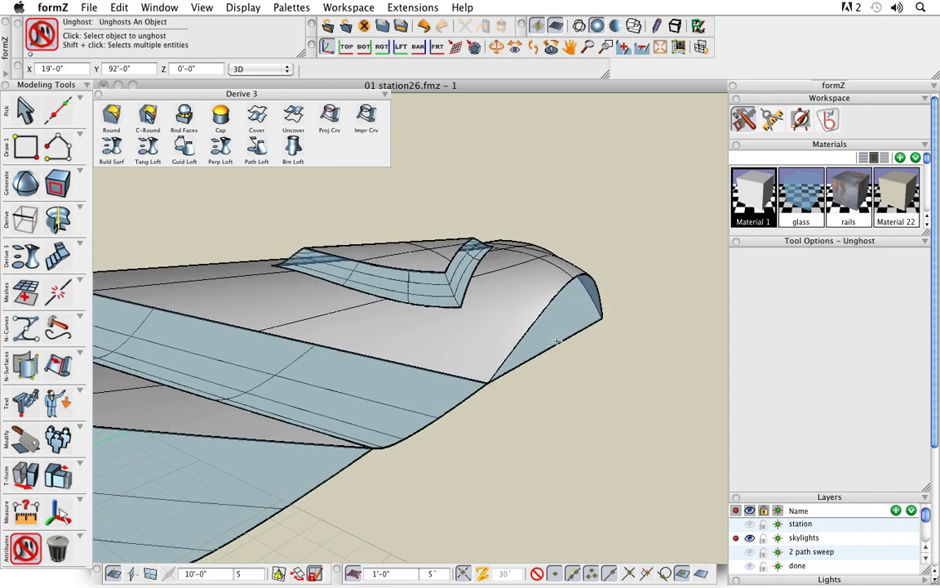
Examine the whole station canopy with its raised skylight and glass strips from several sides.
{"action": "scroll", "coordinate": [557, 340], "scroll_direction": "down", "scroll_amount": 5}
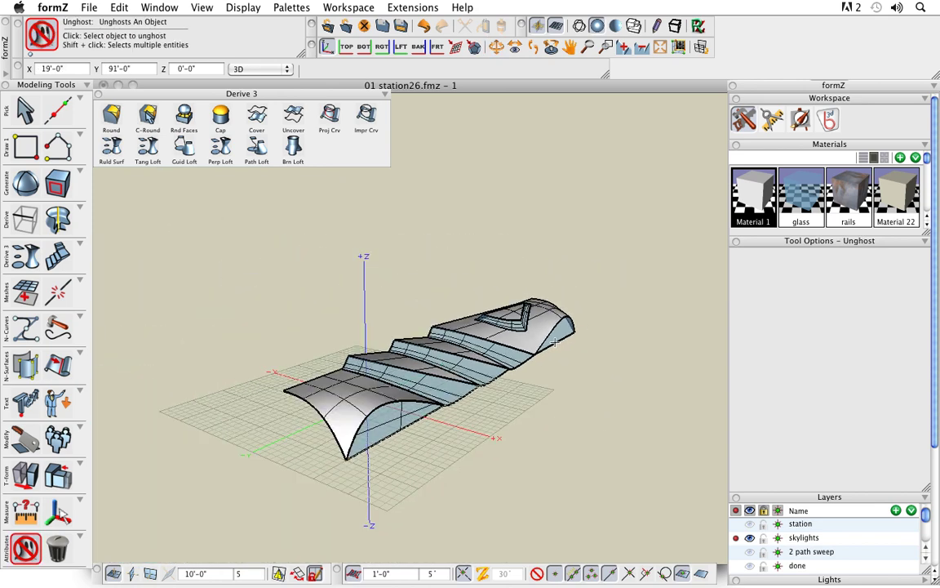
{"action": "scroll", "coordinate": [488, 399], "scroll_direction": "up", "scroll_amount": 4}
{"action": "middle_click_drag", "start_coordinate": [488, 399], "coordinate": [495, 427]}
{"action": "left_click_drag", "start_coordinate": [495, 427], "coordinate": [575, 435]}
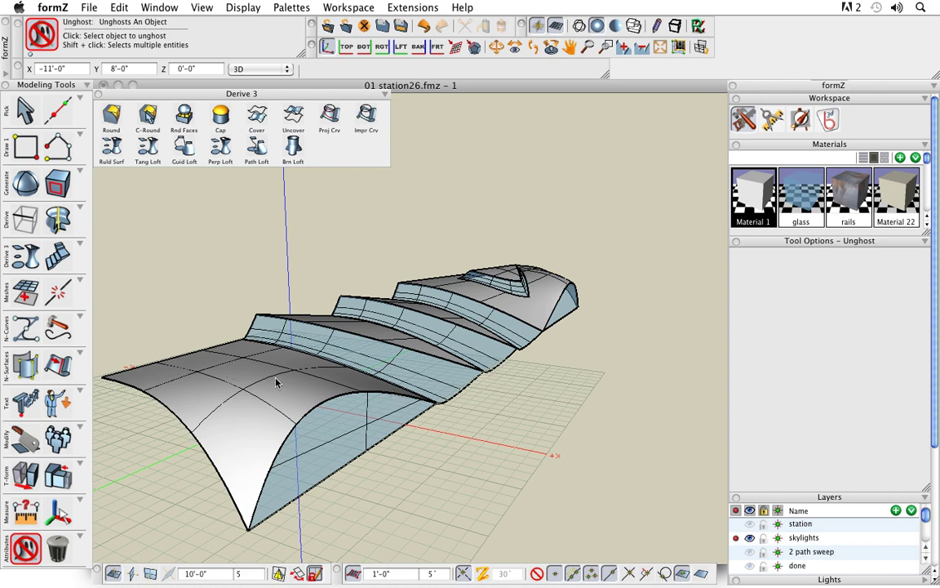
{"action": "scroll", "coordinate": [384, 320], "scroll_direction": "down", "scroll_amount": 4}
{"action": "middle_click_drag", "start_coordinate": [383, 321], "coordinate": [400, 404]}
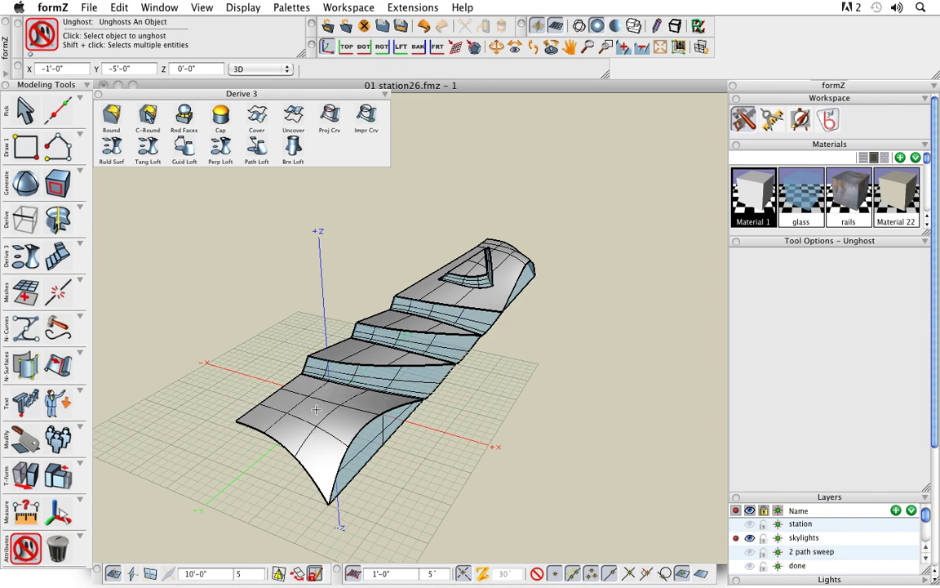
{"action": "middle_click_drag", "start_coordinate": [321, 412], "coordinate": [437, 424]}
{"action": "middle_click_drag", "start_coordinate": [229, 472], "coordinate": [376, 461]}
{"action": "middle_click_drag", "start_coordinate": [575, 453], "coordinate": [465, 447], "text": "shift"}
{"action": "middle_click_drag", "start_coordinate": [457, 453], "coordinate": [512, 466]}
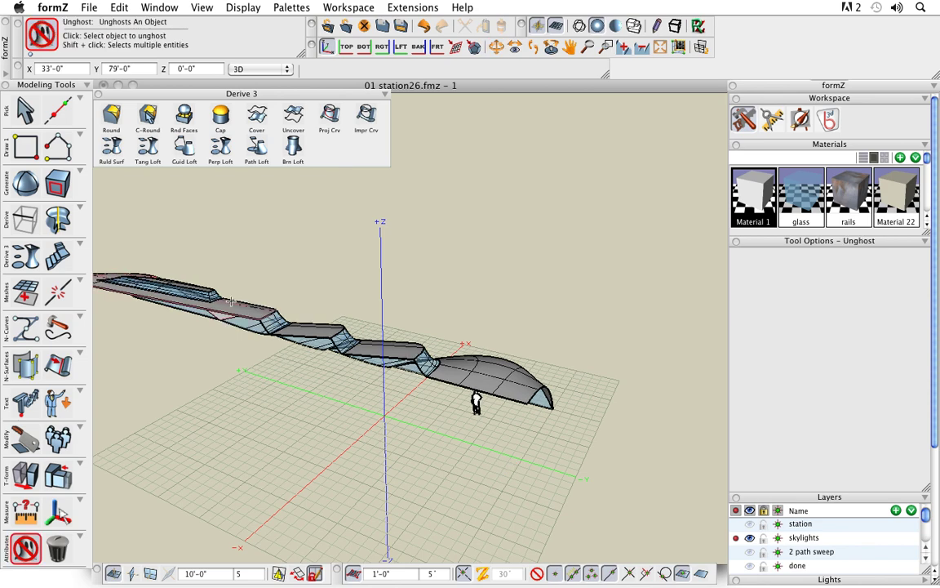
Create a geodesic sphere with 2 subdivisions and a 6'-0" radius beside the human figure at the canopy's end.
{"action": "left_click", "coordinate": [27, 219]}
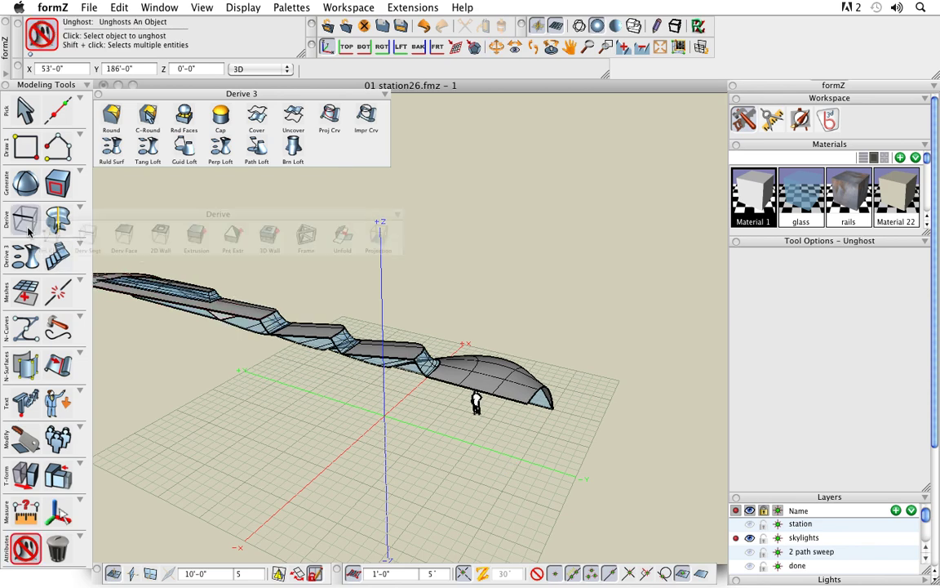
{"action": "left_click", "coordinate": [26, 184]}
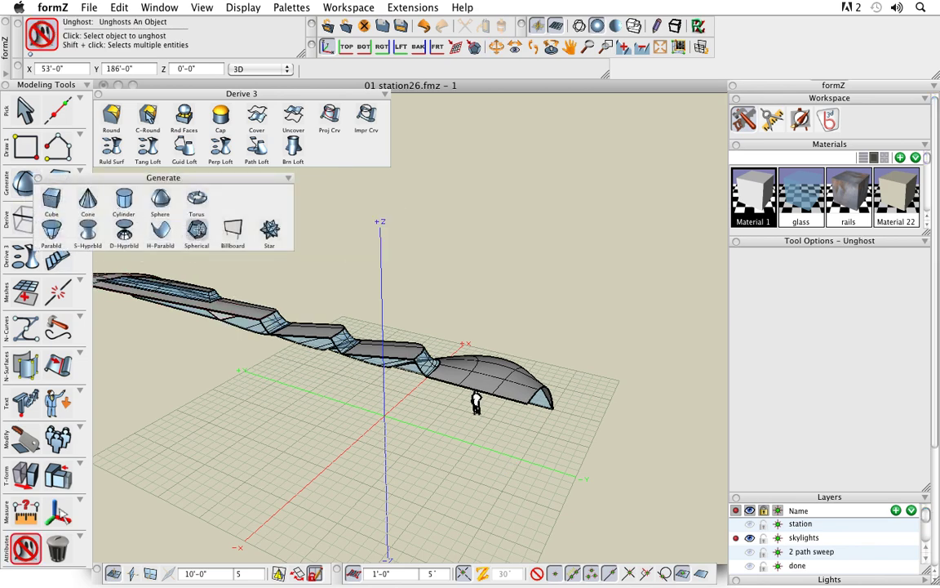
{"action": "left_click", "coordinate": [199, 232]}
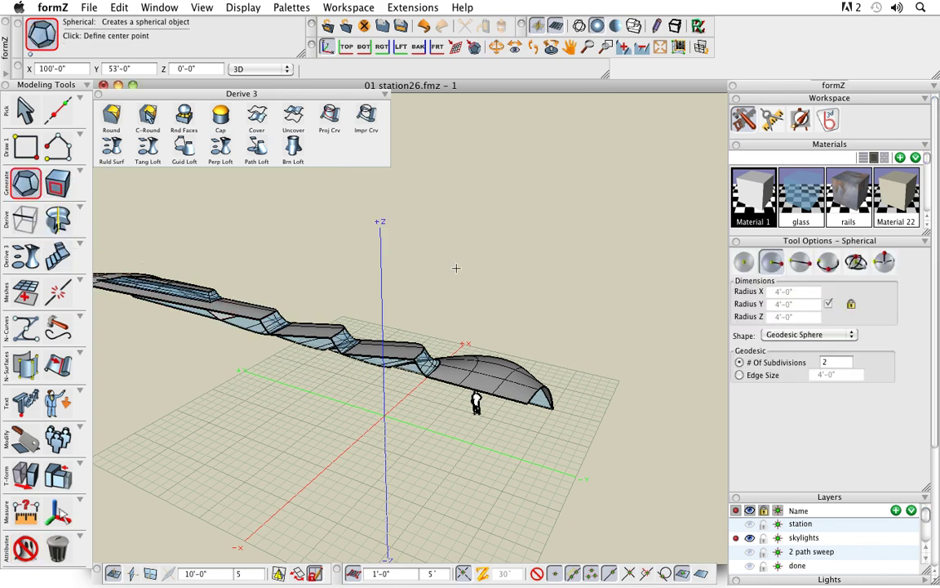
{"action": "left_click", "coordinate": [820, 336]}
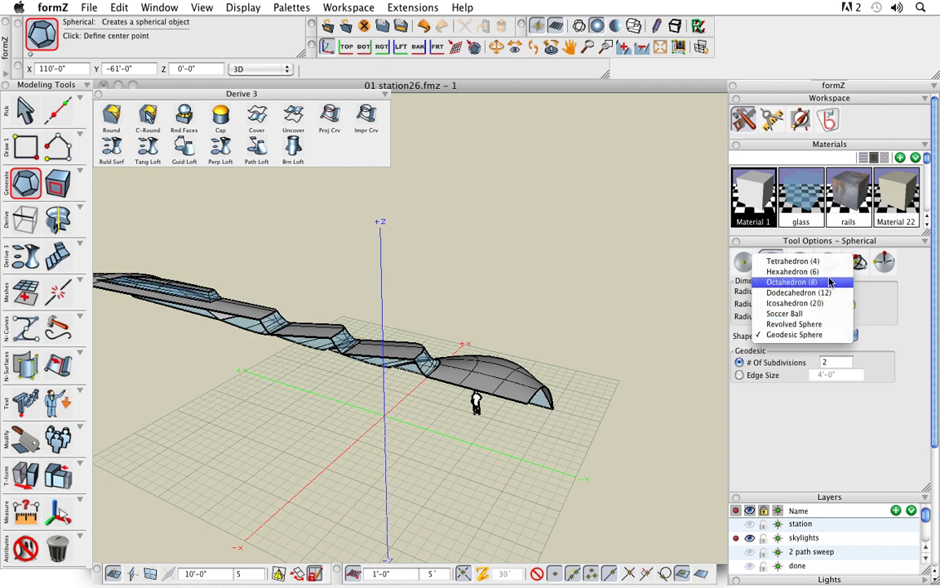
{"action": "left_click", "coordinate": [834, 336]}
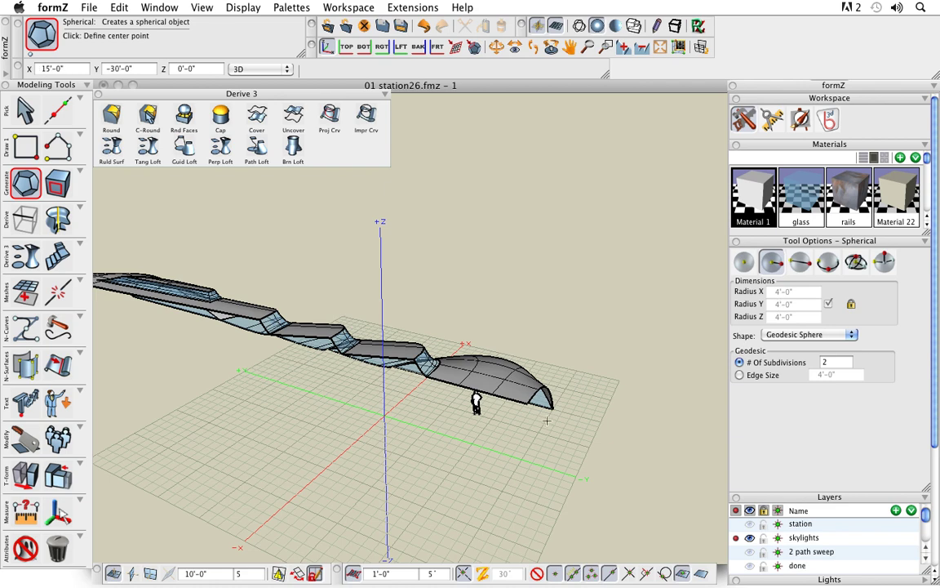
{"action": "scroll", "coordinate": [494, 422], "scroll_direction": "up", "scroll_amount": 6}
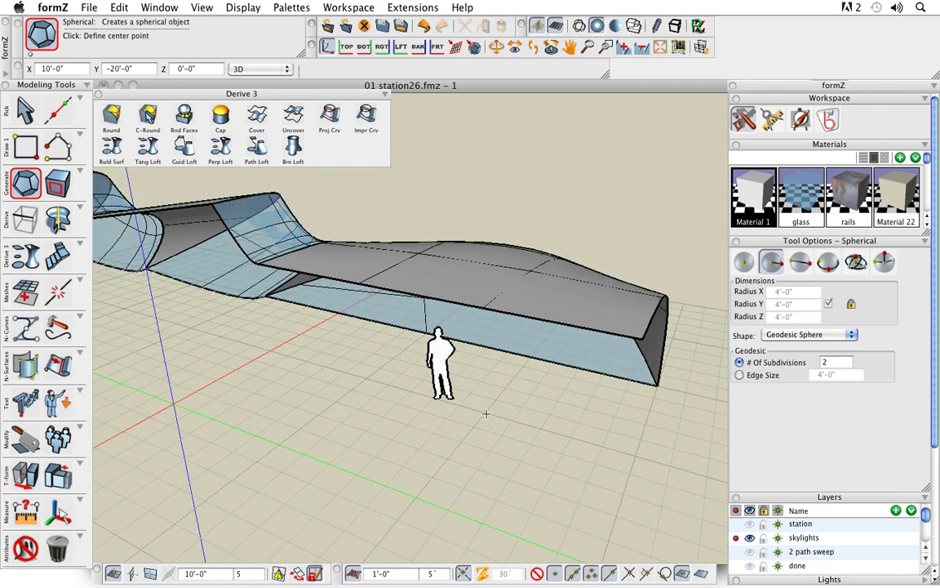
{"action": "left_click", "coordinate": [484, 413]}
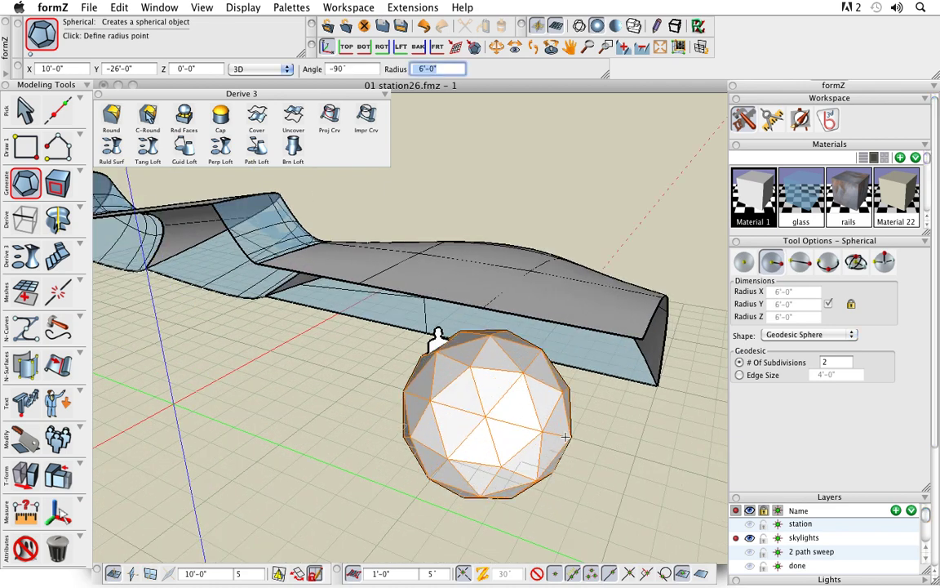
{"action": "left_click", "coordinate": [565, 437]}
Set the Transform tool to Non Uniform Scaling and pick the geodesic sphere.
{"action": "middle_click_drag", "start_coordinate": [595, 494], "coordinate": [565, 478]}
{"action": "scroll", "coordinate": [405, 350], "scroll_direction": "down", "scroll_amount": 5}
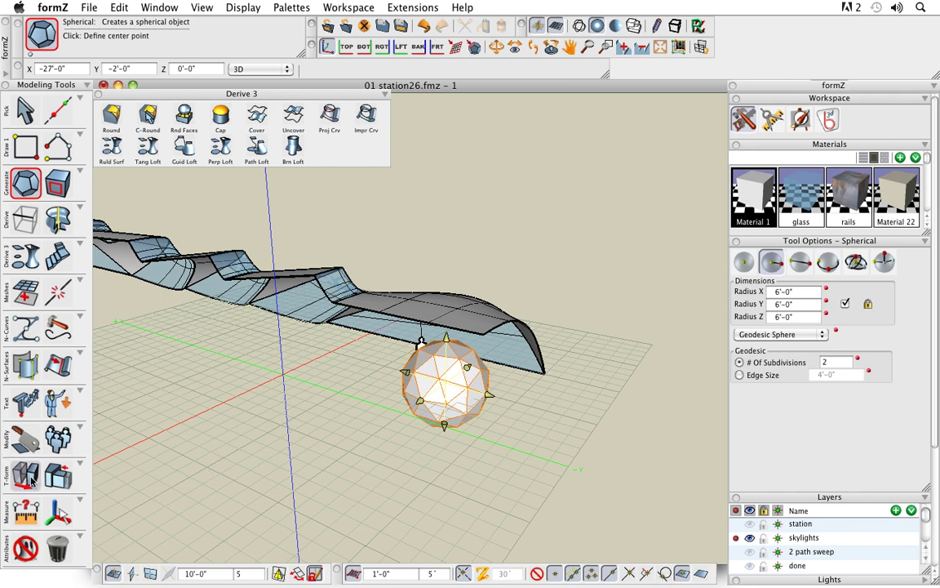
{"action": "mouse_move", "coordinate": [25, 476]}
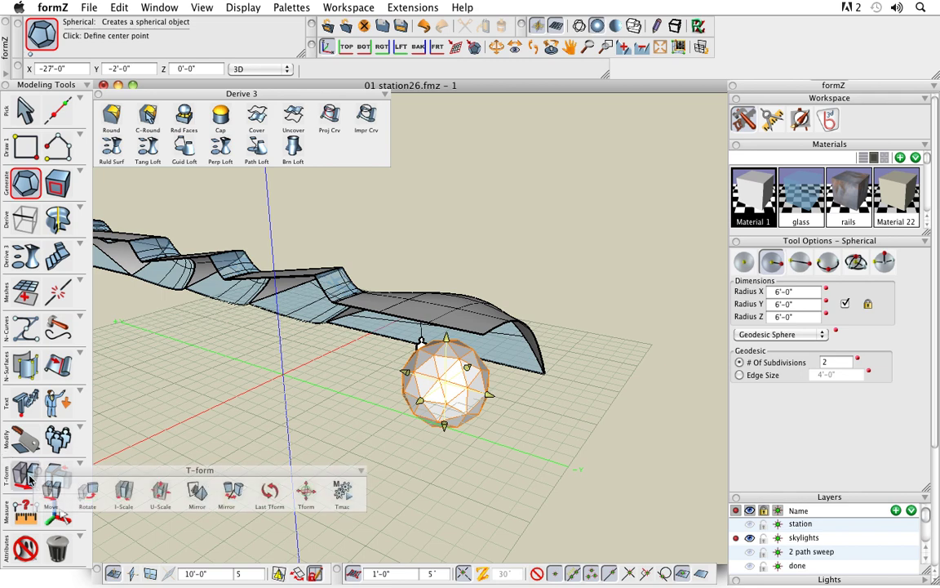
{"action": "left_click", "coordinate": [307, 494]}
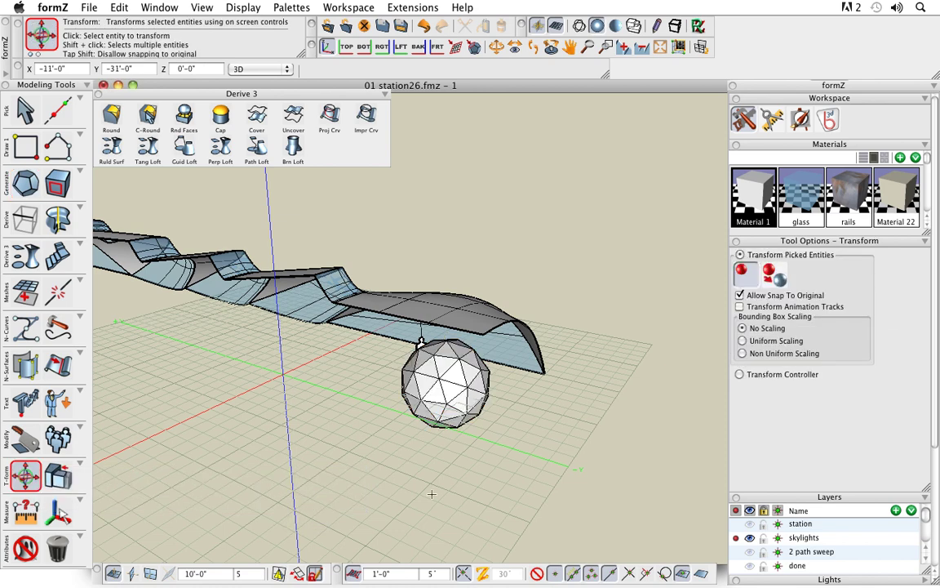
{"action": "left_click", "coordinate": [741, 353]}
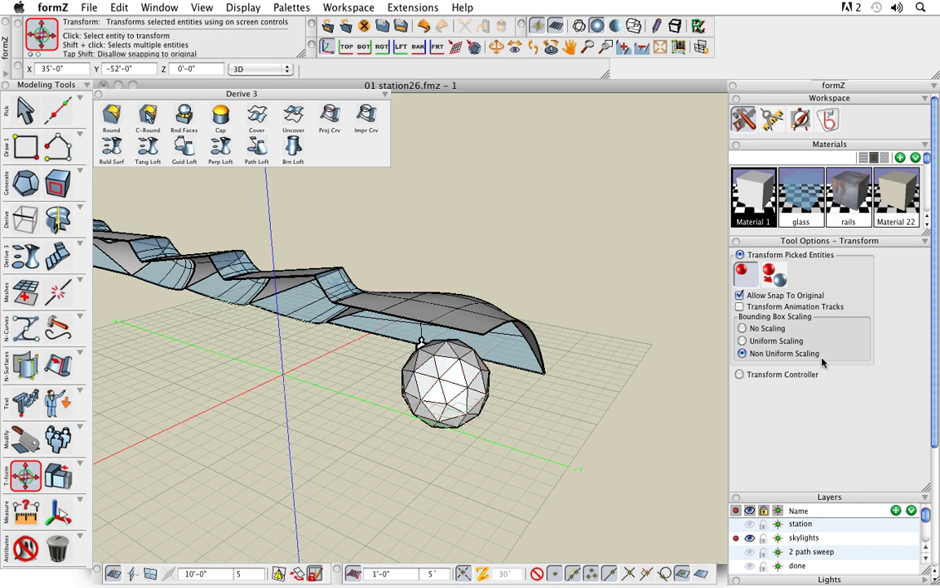
{"action": "left_click", "coordinate": [445, 380]}
{"action": "middle_click_drag", "start_coordinate": [592, 441], "coordinate": [568, 442]}
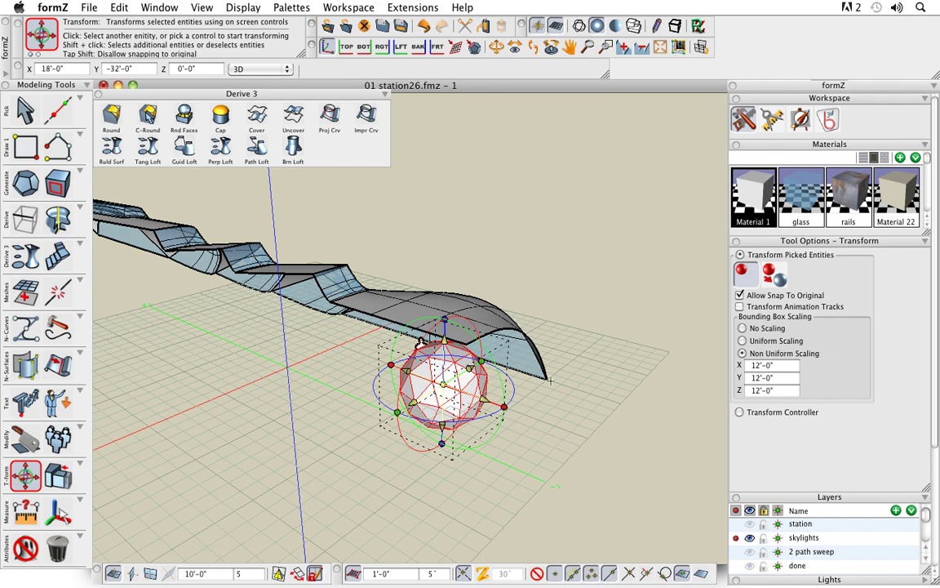
Scale the geodesic sphere to 6'-0" in Z and 16'-0" in X.
{"action": "scroll", "coordinate": [449, 359], "scroll_direction": "up", "scroll_amount": 5}
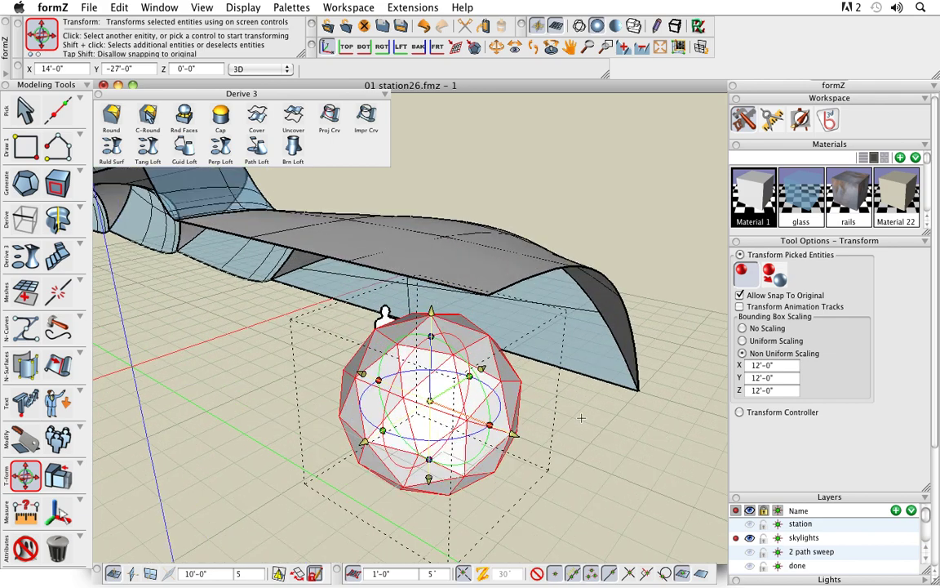
{"action": "scroll", "coordinate": [569, 415], "scroll_direction": "down", "scroll_amount": 3}
{"action": "scroll", "coordinate": [567, 418], "scroll_direction": "down", "scroll_amount": 1}
{"action": "middle_click_drag", "start_coordinate": [605, 424], "coordinate": [552, 407]}
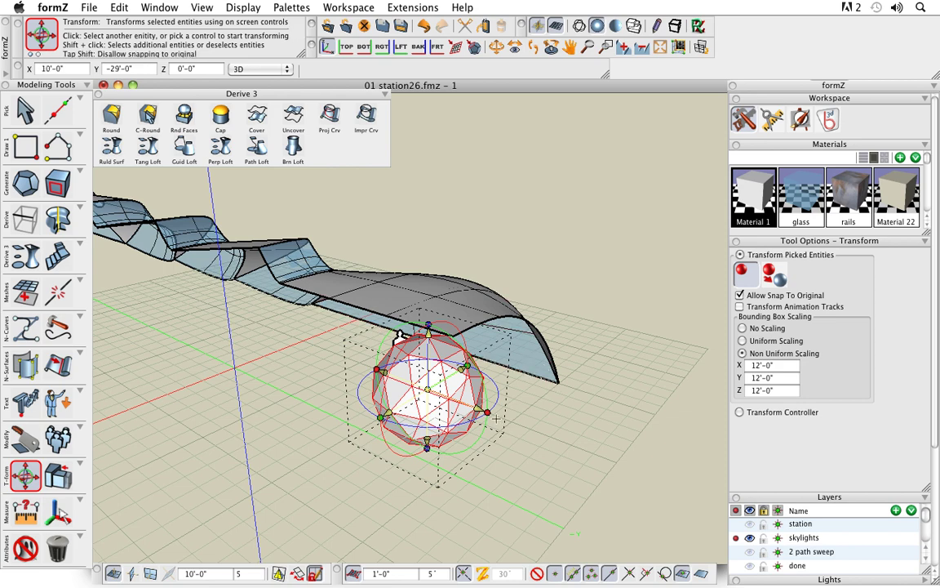
{"action": "left_click", "coordinate": [400, 333]}
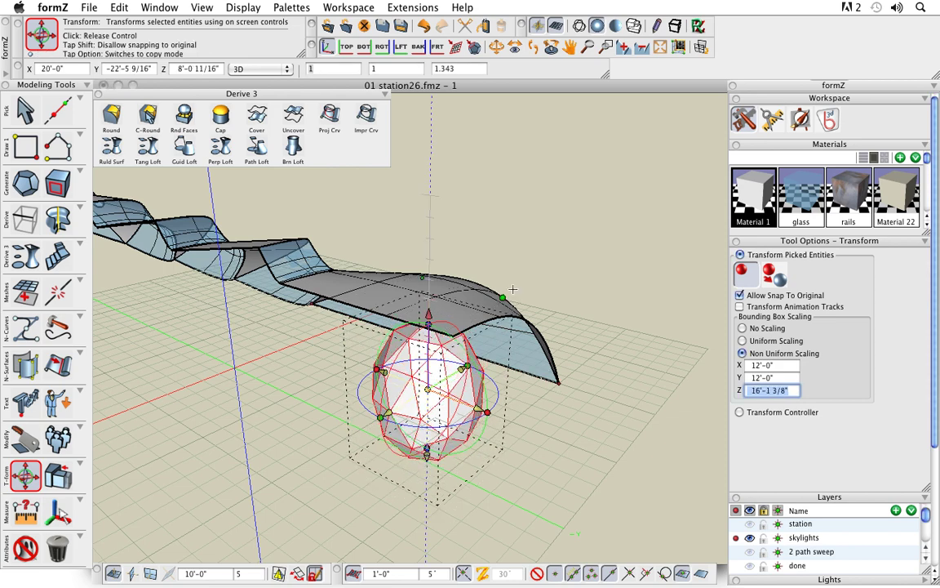
{"action": "left_click", "coordinate": [592, 421]}
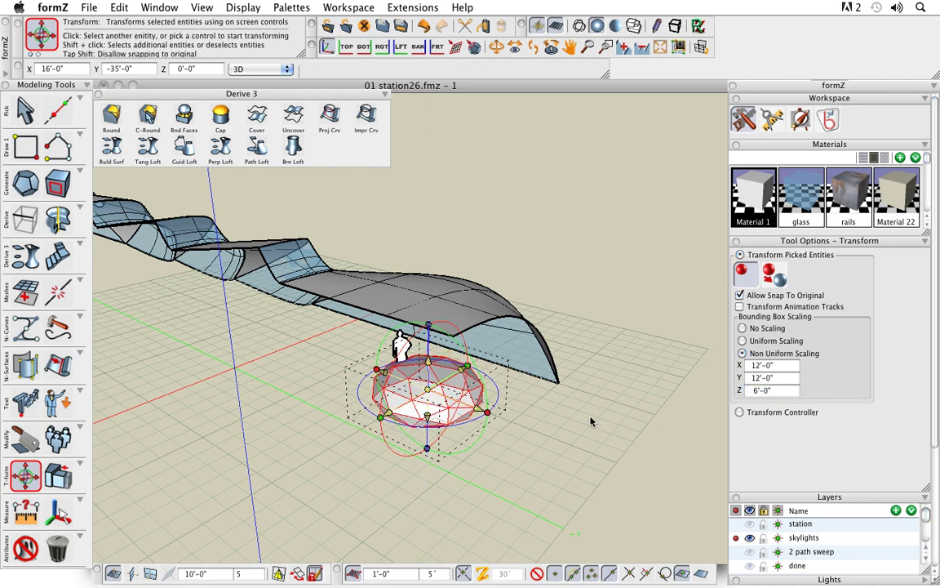
{"action": "left_click", "coordinate": [487, 410]}
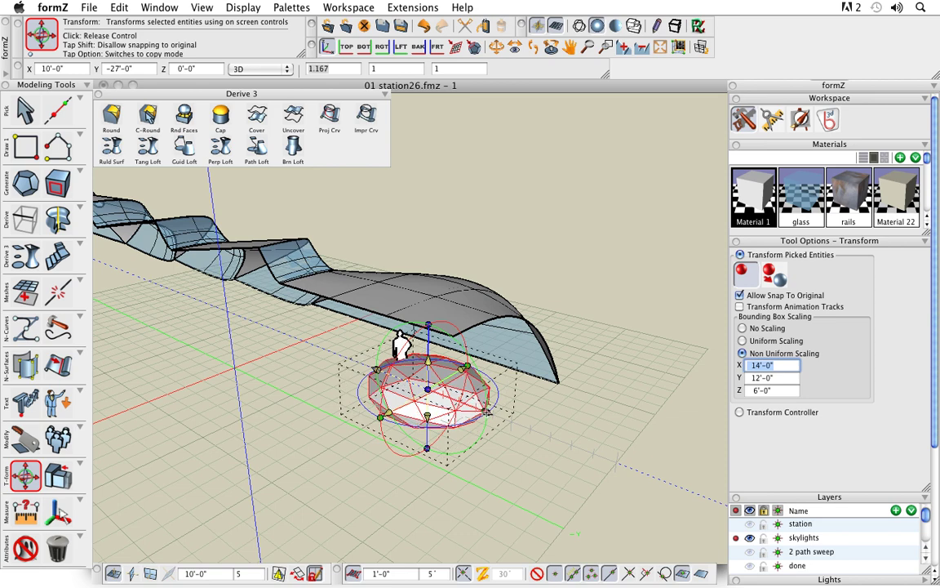
{"action": "left_click", "coordinate": [493, 412]}
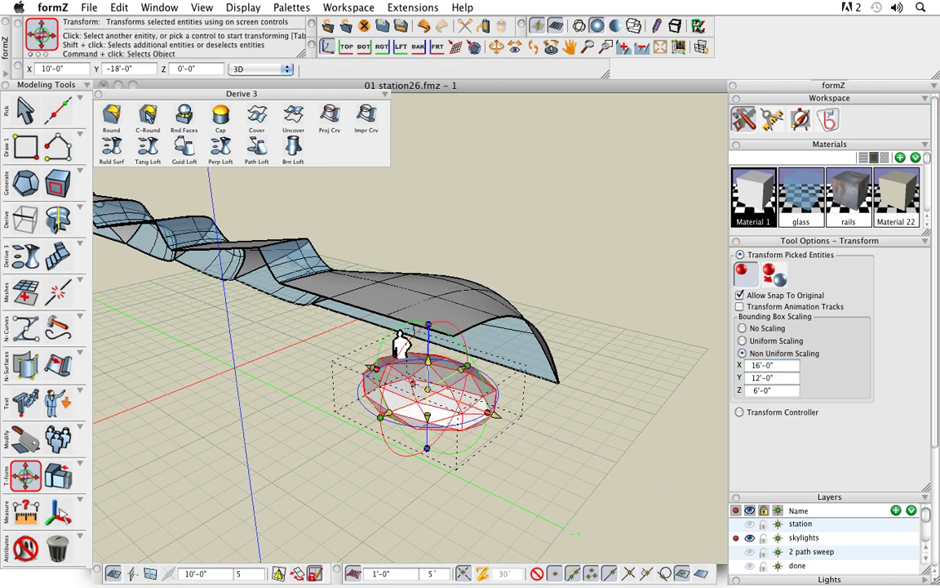
Move the flattened sphere straight up by 10'-10" so it intersects the end roof section.
{"action": "left_click", "coordinate": [428, 377]}
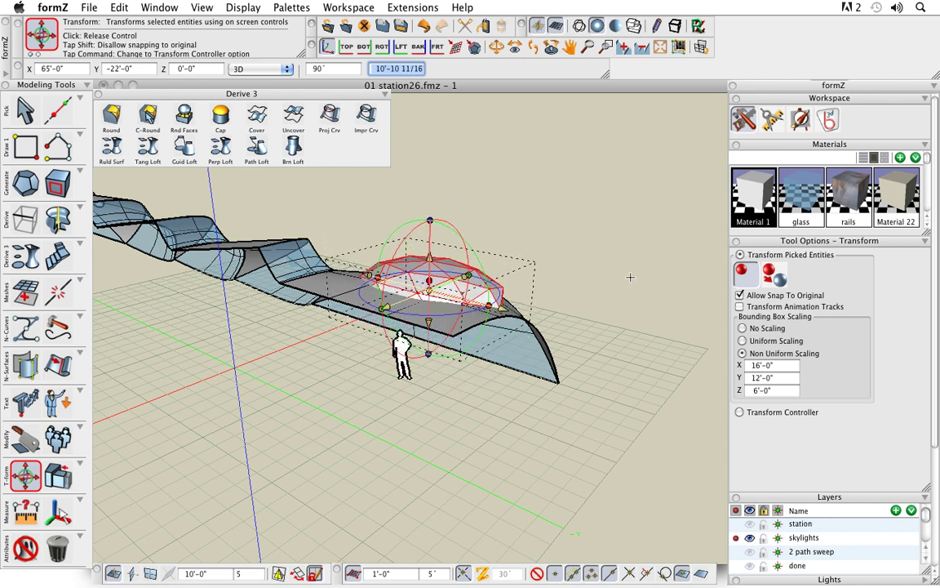
{"action": "type", "text": "10'"}
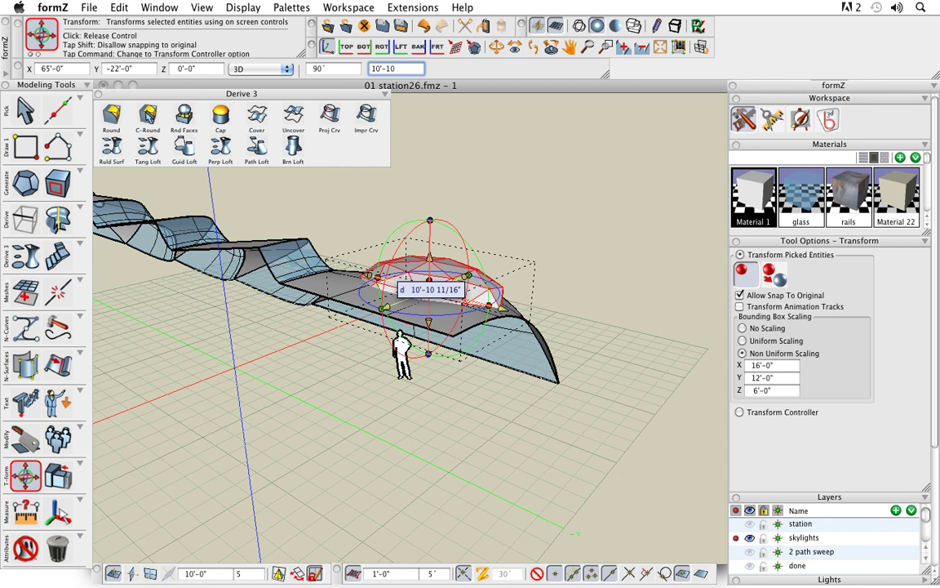
{"action": "type", "text": "-10"}
{"action": "key", "text": "Return"}
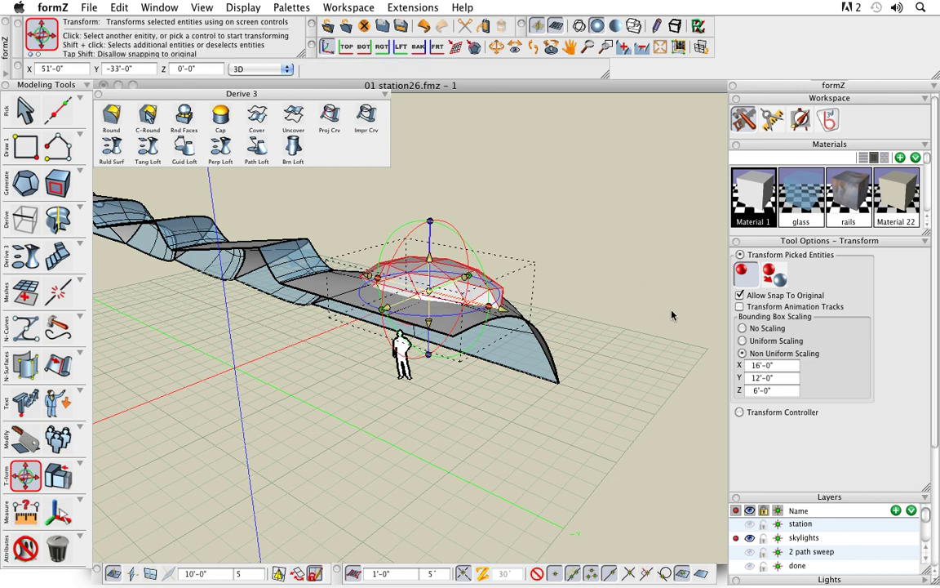
Tilt the flattened sphere slightly to follow the roof's slope and deselect it.
{"action": "middle_click_drag", "start_coordinate": [654, 377], "coordinate": [578, 375]}
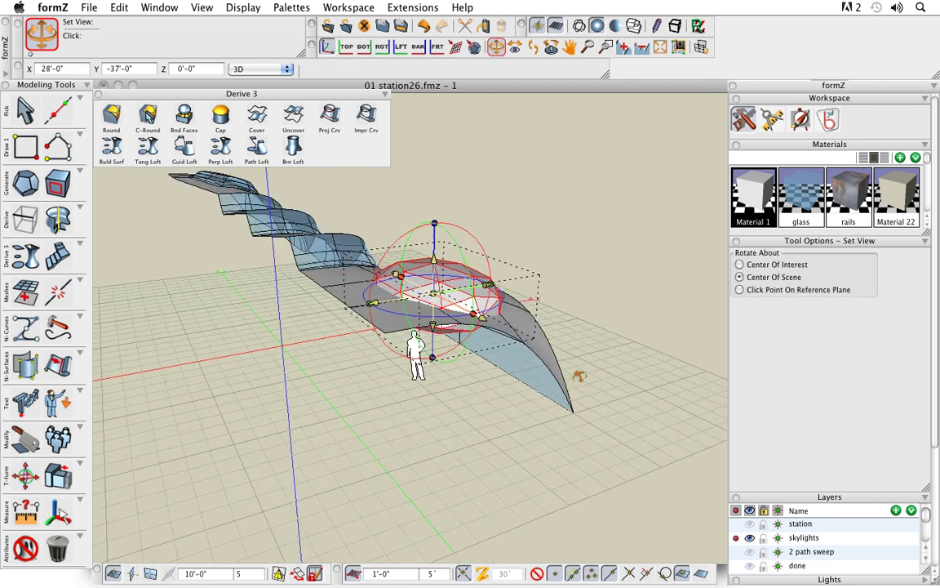
{"action": "left_click", "coordinate": [456, 224]}
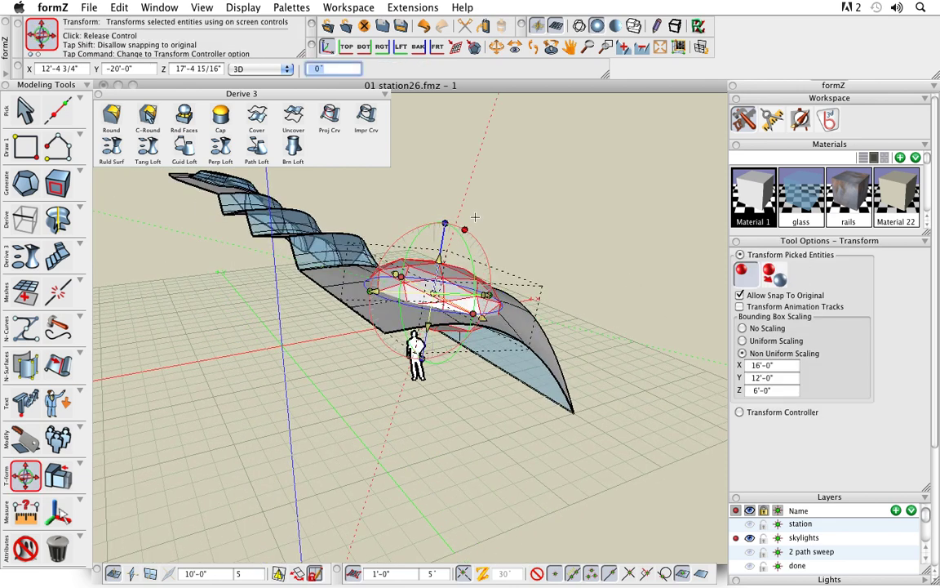
{"action": "left_click", "coordinate": [506, 149]}
{"action": "middle_click_drag", "start_coordinate": [499, 451], "coordinate": [544, 477]}
{"action": "left_click_drag", "start_coordinate": [543, 476], "coordinate": [335, 425]}
{"action": "middle_click_drag", "start_coordinate": [334, 425], "coordinate": [573, 462]}
{"action": "left_click", "coordinate": [25, 109]}
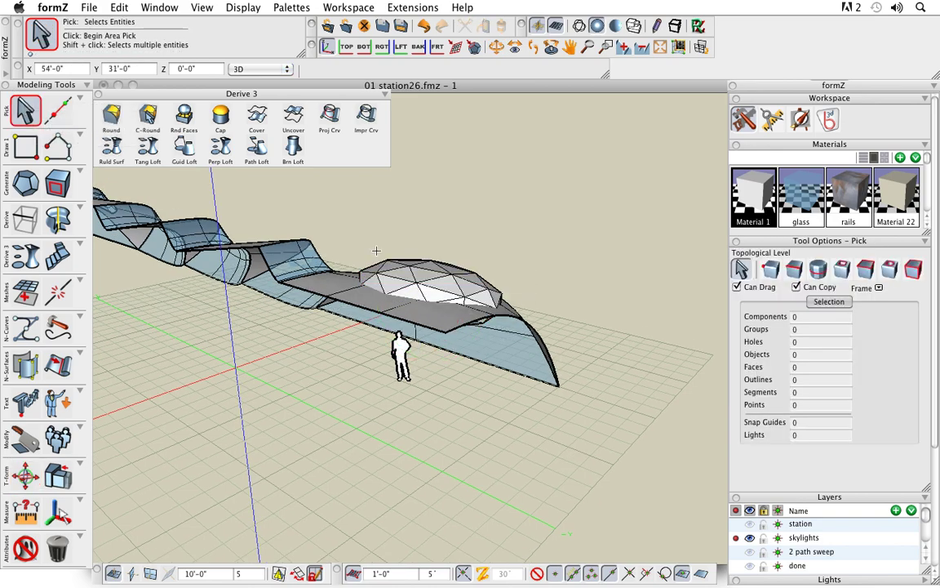
Split the flattened sphere and the end roof surface with each other using the Two Way Surface Split.
{"action": "middle_click_drag", "start_coordinate": [441, 398], "coordinate": [518, 442]}
{"action": "middle_click_drag", "start_coordinate": [479, 409], "coordinate": [502, 398]}
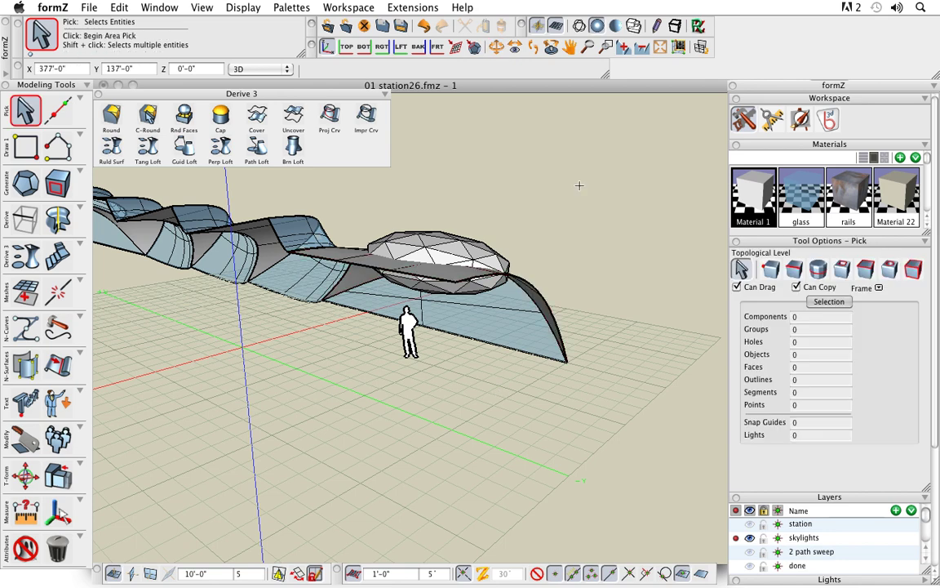
{"action": "key", "text": "space"}
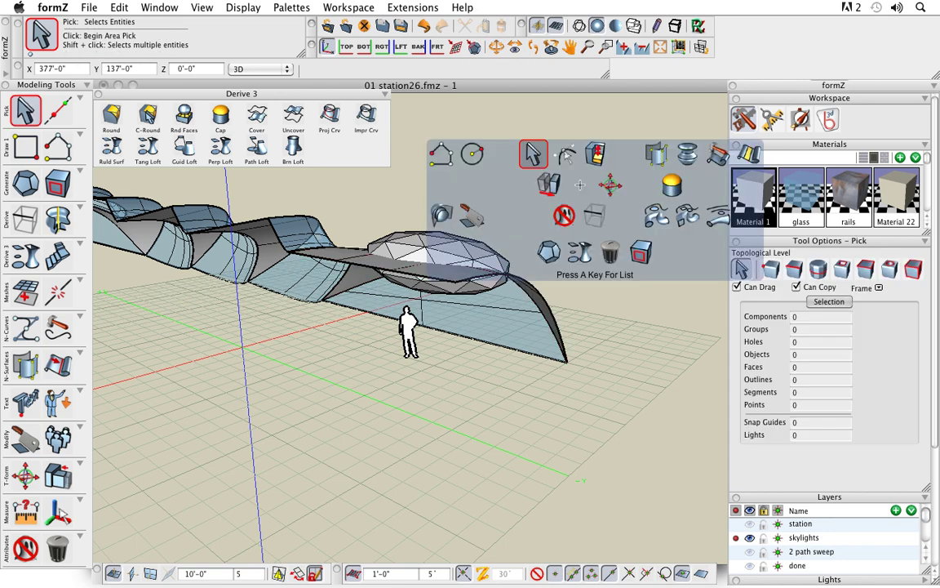
{"action": "left_click", "coordinate": [442, 215]}
{"action": "left_click", "coordinate": [739, 294]}
{"action": "key", "text": "v"}
{"action": "left_click_drag", "start_coordinate": [636, 245], "coordinate": [635, 267]}
{"action": "left_click", "coordinate": [407, 292]}
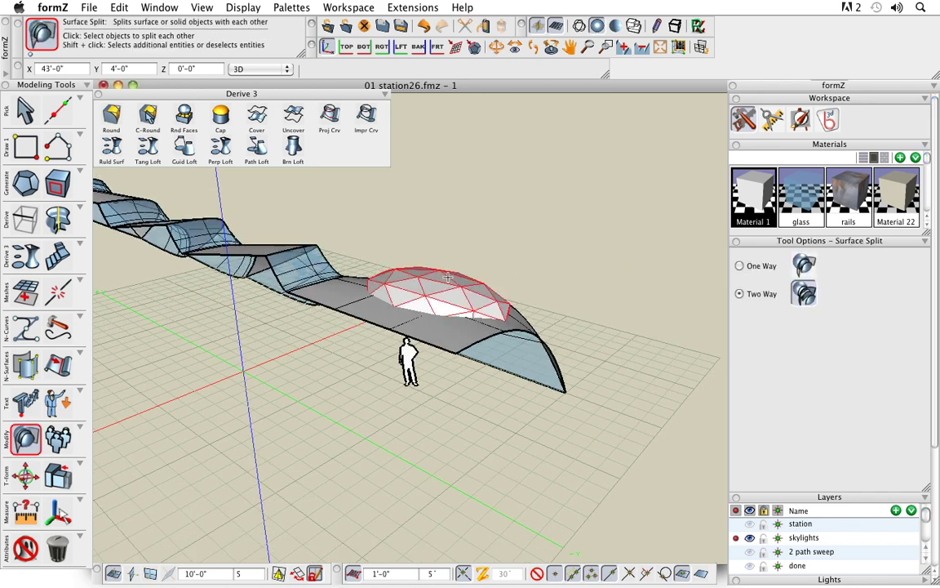
{"action": "left_click", "coordinate": [504, 233]}
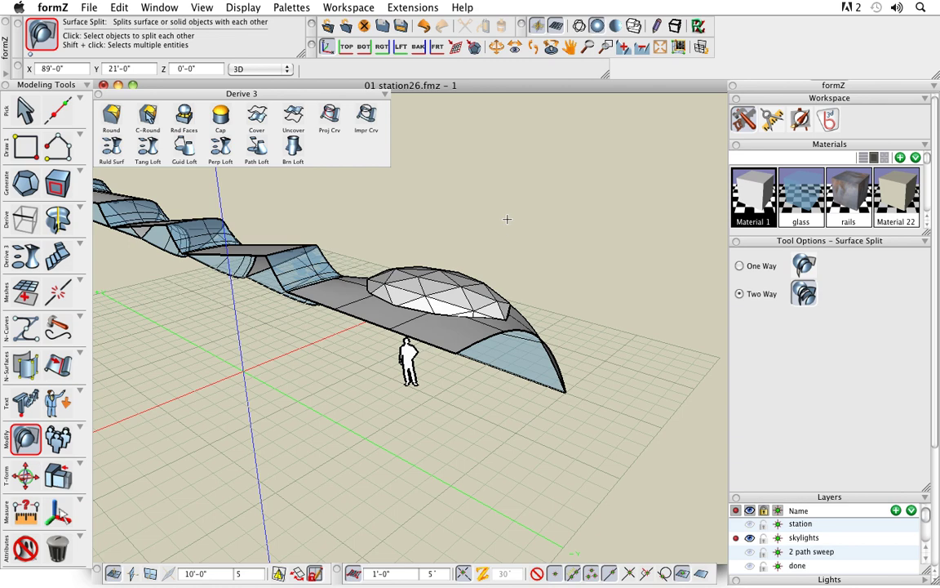
Delete the lower half of the split sphere and the roof patch inside the dome's outline.
{"action": "middle_click_drag", "start_coordinate": [493, 429], "coordinate": [500, 377]}
{"action": "left_click", "coordinate": [57, 548]}
{"action": "key", "text": "Tab"}
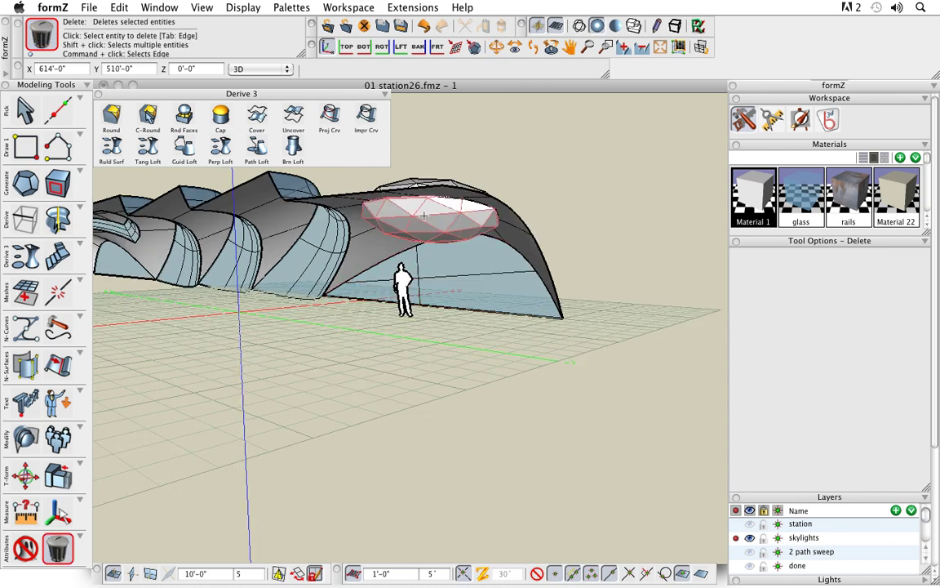
{"action": "left_click", "coordinate": [433, 216]}
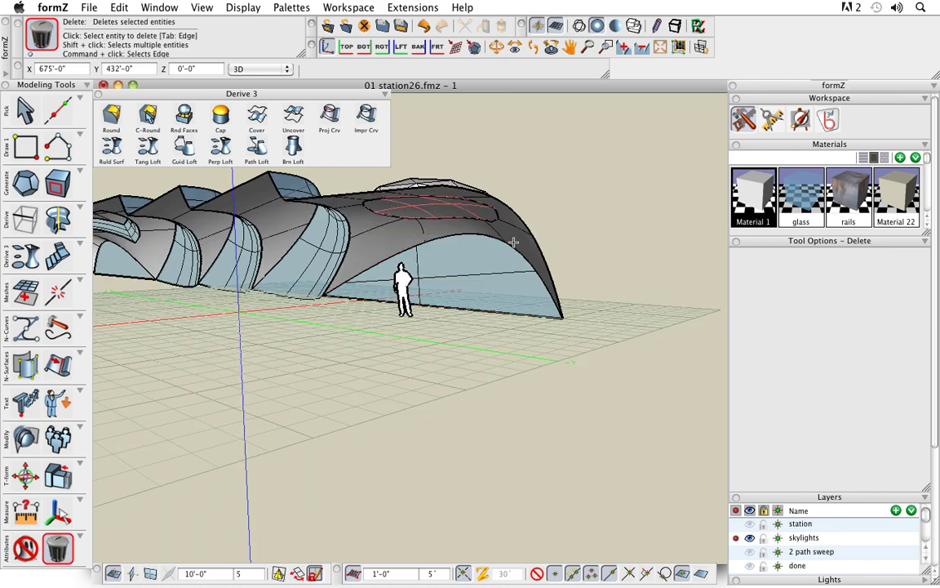
{"action": "scroll", "coordinate": [432, 210], "scroll_direction": "up", "scroll_amount": 3}
{"action": "left_click", "coordinate": [431, 197]}
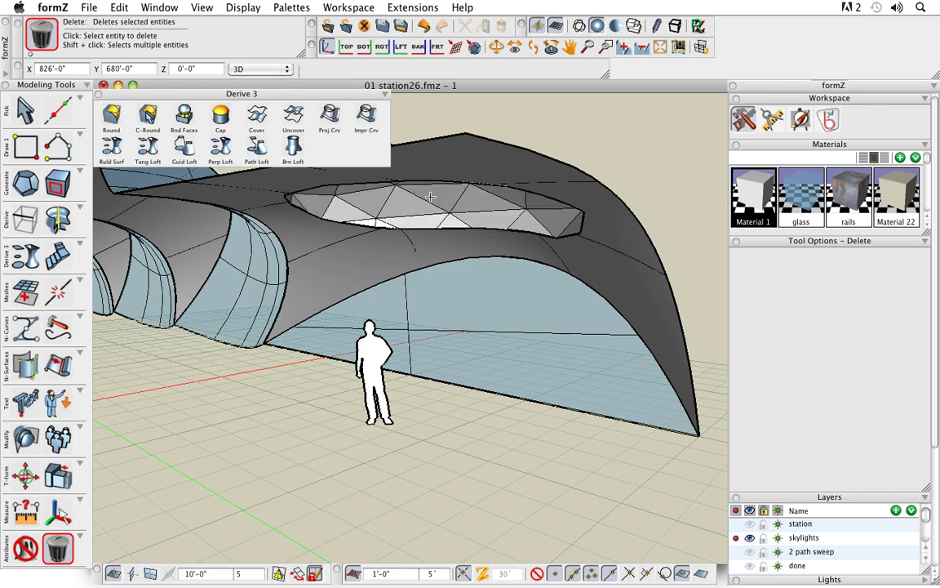
Apply the glass material to the faceted dome on the roof.
{"action": "middle_click_drag", "start_coordinate": [576, 174], "coordinate": [588, 239]}
{"action": "scroll", "coordinate": [352, 286], "scroll_direction": "down", "scroll_amount": 4}
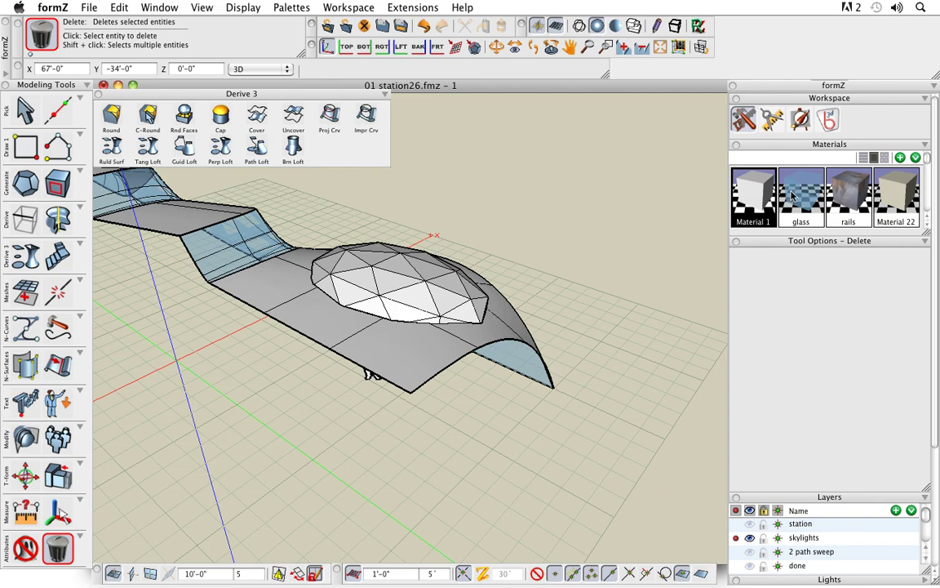
{"action": "left_click_drag", "start_coordinate": [802, 193], "coordinate": [419, 266]}
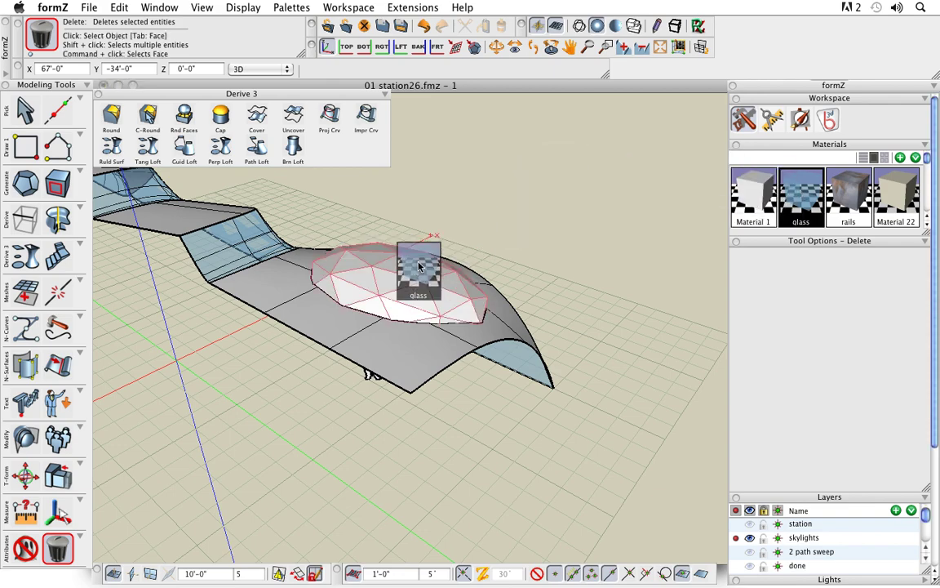
Examine the glass dome and the whole station canopy from several sides.
{"action": "middle_click_drag", "start_coordinate": [531, 388], "coordinate": [609, 408]}
{"action": "scroll", "coordinate": [476, 312], "scroll_direction": "up", "scroll_amount": 3}
{"action": "middle_click_drag", "start_coordinate": [477, 315], "coordinate": [516, 332]}
{"action": "middle_click_drag", "start_coordinate": [310, 327], "coordinate": [462, 305], "text": "shift"}
{"action": "scroll", "coordinate": [462, 305], "scroll_direction": "down", "scroll_amount": 2}
{"action": "middle_click_drag", "start_coordinate": [535, 372], "coordinate": [539, 348]}
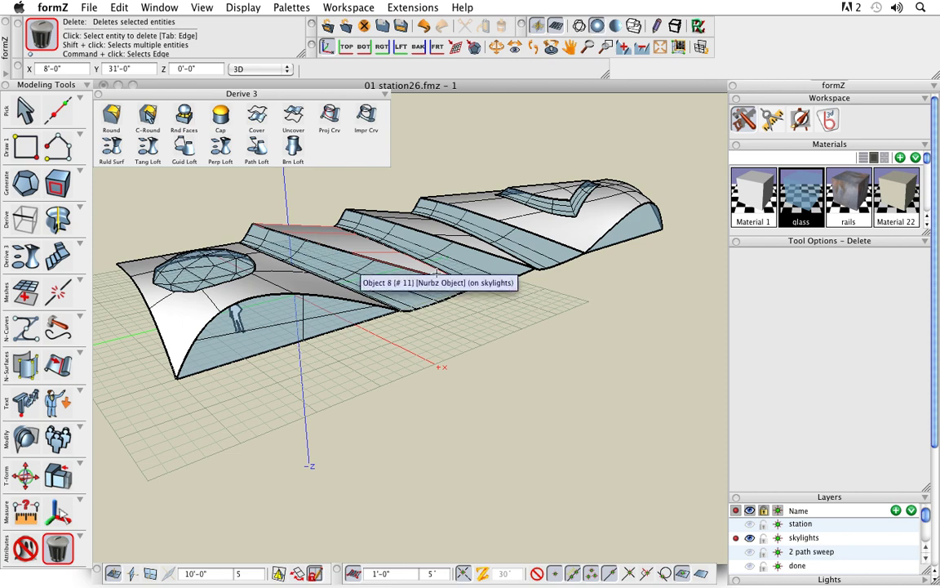
{"action": "middle_click_drag", "start_coordinate": [437, 271], "coordinate": [521, 378]}
{"action": "middle_click_drag", "start_coordinate": [501, 334], "coordinate": [478, 331]}
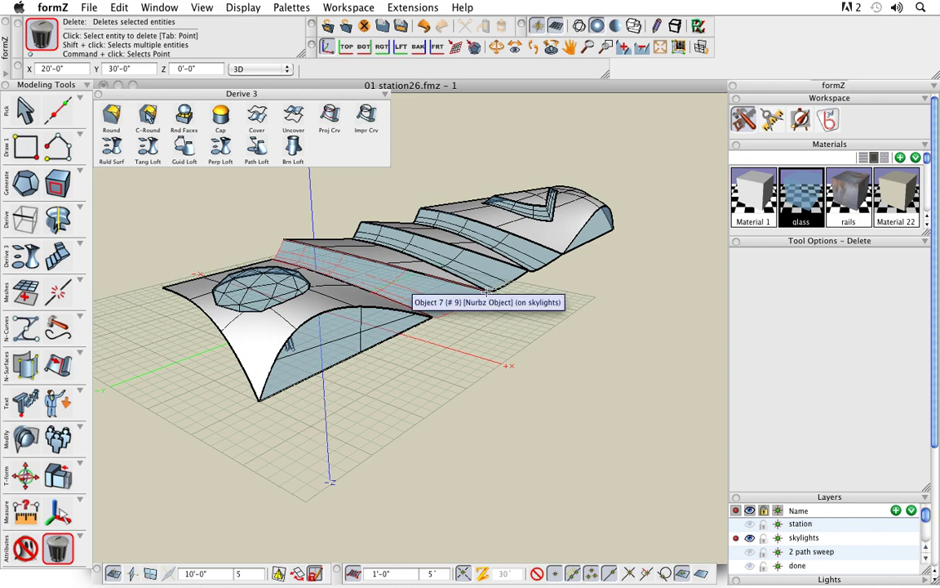
Isolate the faceted glass dome from the rest of the station canopy, clear its selection, and fit it in the view.
{"action": "middle_click_drag", "start_coordinate": [497, 330], "coordinate": [482, 356]}
{"action": "middle_click_drag", "start_coordinate": [291, 341], "coordinate": [490, 400]}
{"action": "left_click", "coordinate": [25, 110]}
{"action": "left_click", "coordinate": [326, 333]}
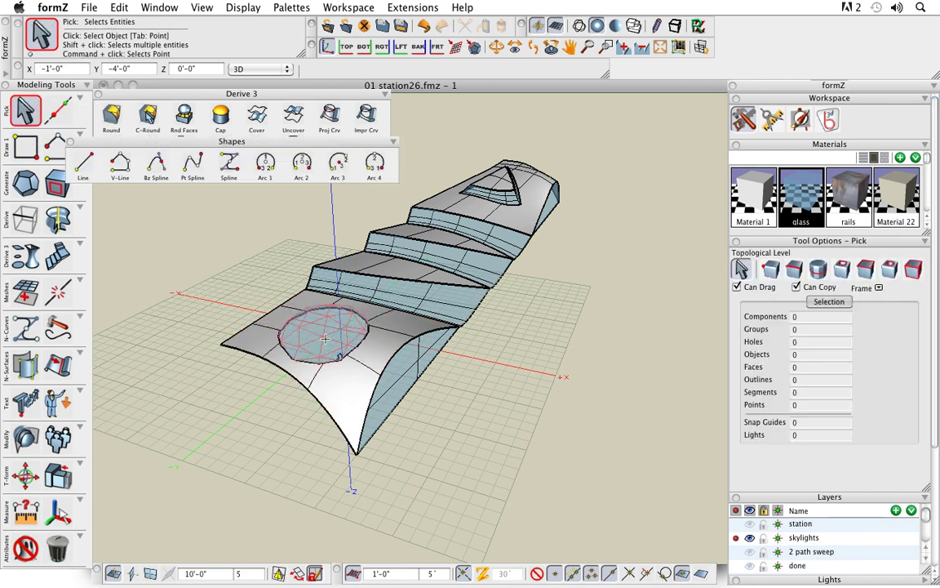
{"action": "left_click", "coordinate": [119, 7]}
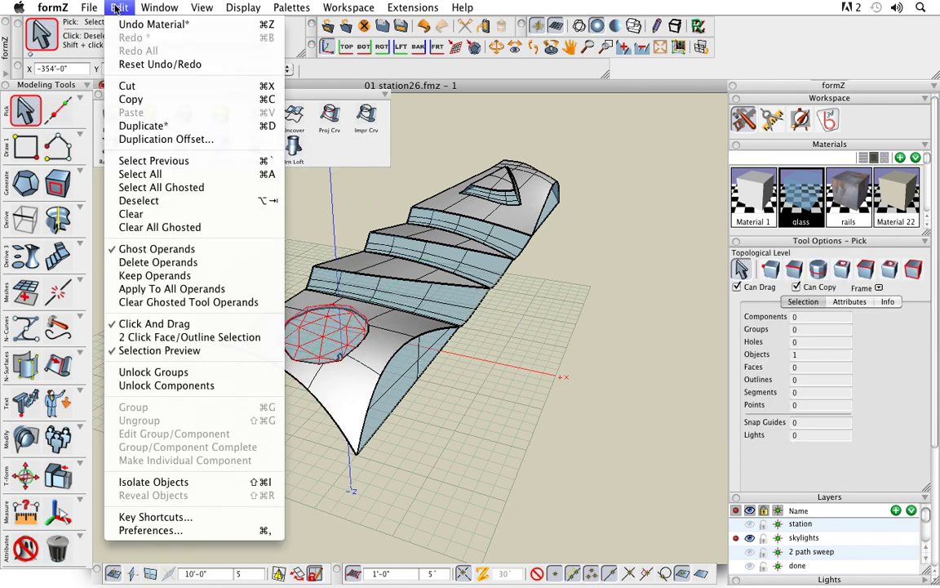
{"action": "left_click", "coordinate": [154, 482]}
{"action": "middle_click_drag", "start_coordinate": [364, 429], "coordinate": [539, 420]}
{"action": "left_click", "coordinate": [477, 415]}
{"action": "key", "text": "super+f"}
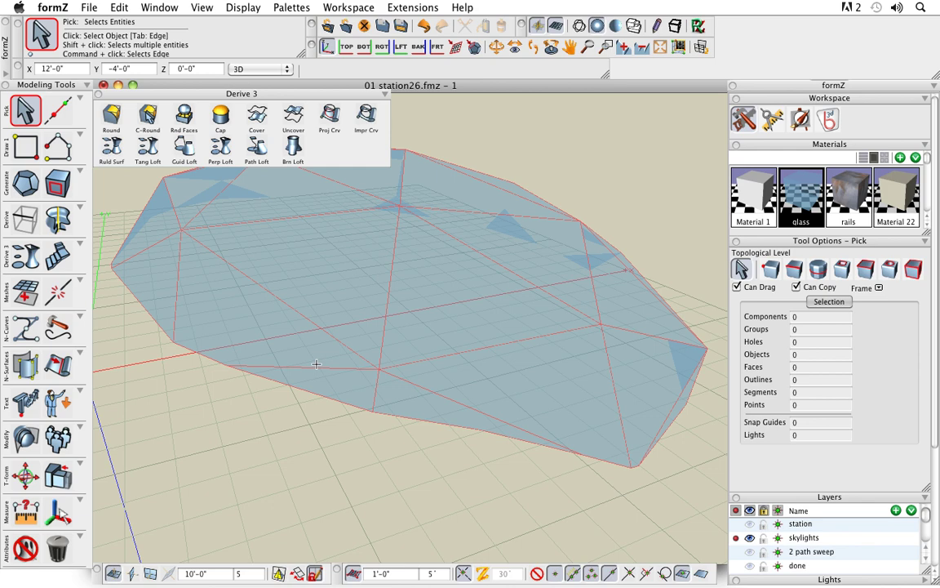
Create a tube frame along the glass dome's edges with a 1" radius and Material 1.
{"action": "scroll", "coordinate": [430, 488], "scroll_direction": "down", "scroll_amount": 5}
{"action": "middle_click_drag", "start_coordinate": [431, 489], "coordinate": [428, 490]}
{"action": "left_click_drag", "start_coordinate": [22, 224], "coordinate": [307, 237]}
{"action": "type", "text": "1\""}
{"action": "key", "text": "Return"}
{"action": "left_click", "coordinate": [765, 180]}
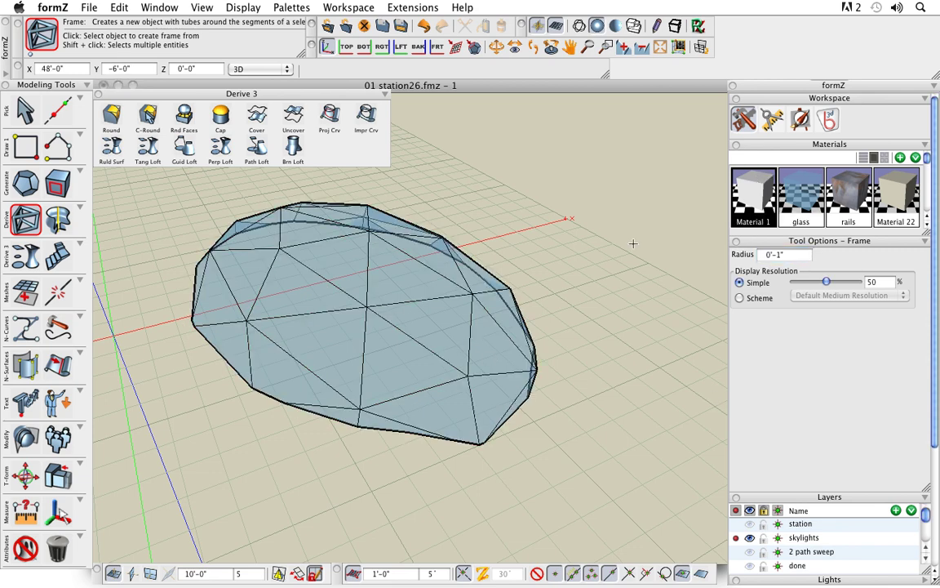
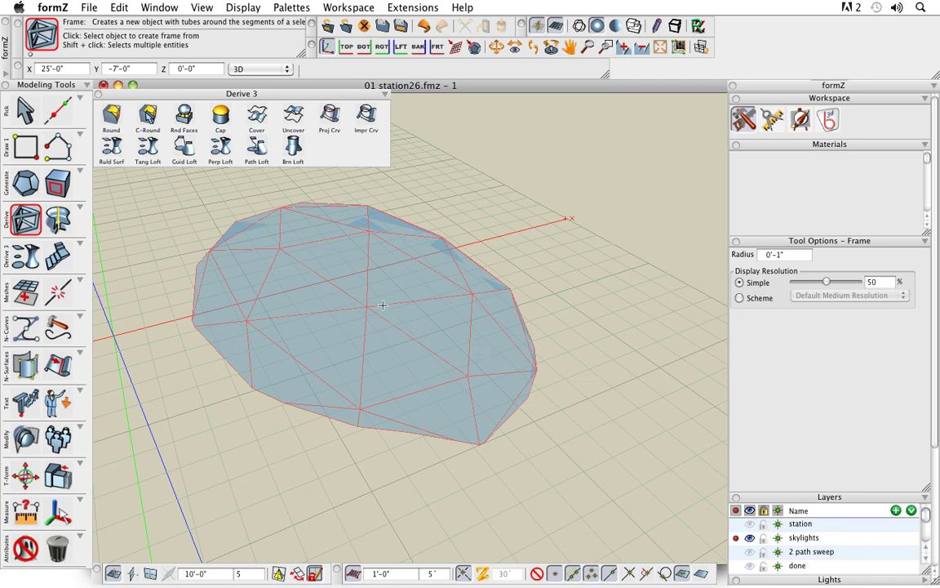
{"action": "left_click", "coordinate": [422, 311]}
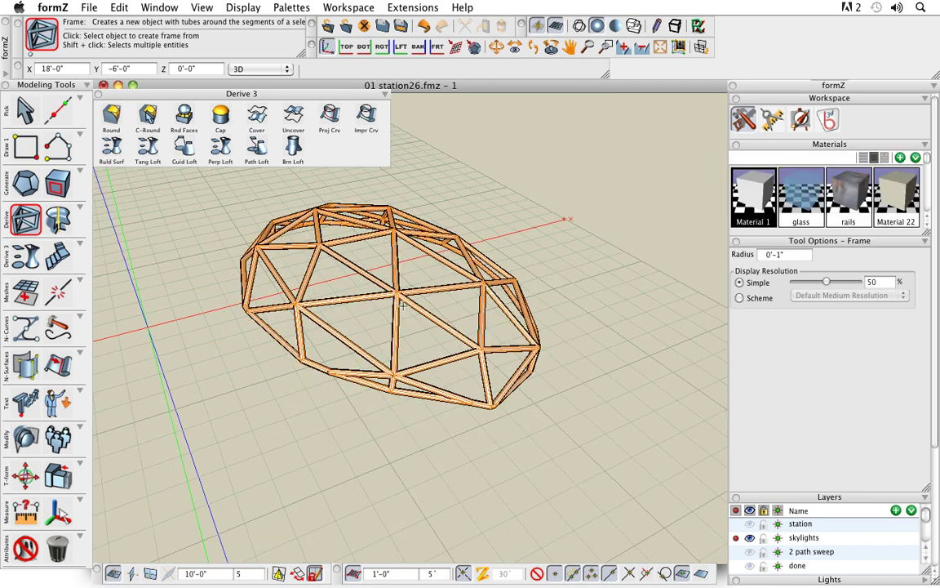
Examine the dome's tube frame and its joints up close and as a whole.
{"action": "scroll", "coordinate": [400, 300], "scroll_direction": "up", "scroll_amount": 5}
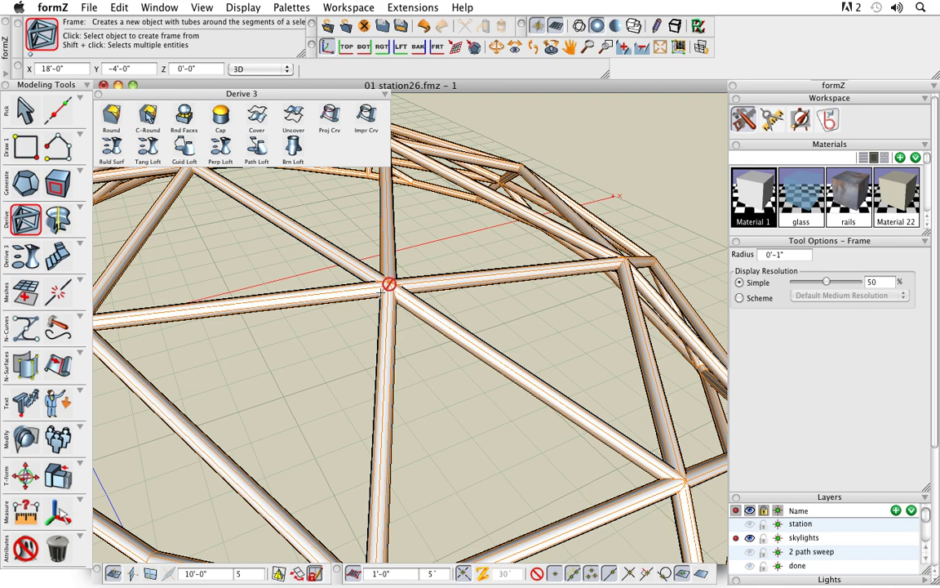
{"action": "scroll", "coordinate": [390, 284], "scroll_direction": "up", "scroll_amount": 5}
{"action": "scroll", "coordinate": [392, 288], "scroll_direction": "down", "scroll_amount": 4}
{"action": "scroll", "coordinate": [391, 288], "scroll_direction": "down", "scroll_amount": 8}
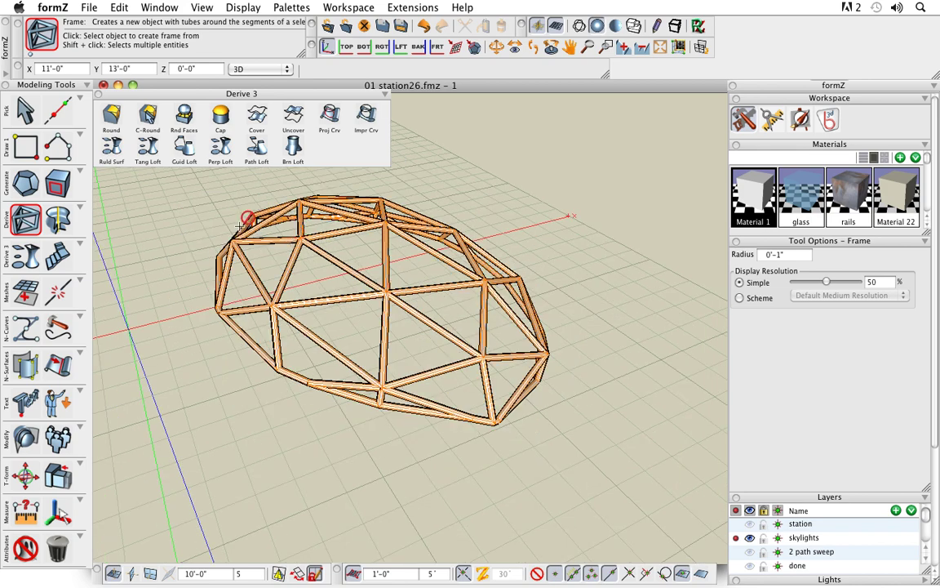
{"action": "left_click", "coordinate": [29, 109]}
{"action": "middle_click_drag", "start_coordinate": [592, 478], "coordinate": [569, 453]}
{"action": "key", "text": "v"}
{"action": "left_click_drag", "start_coordinate": [442, 431], "coordinate": [489, 447]}
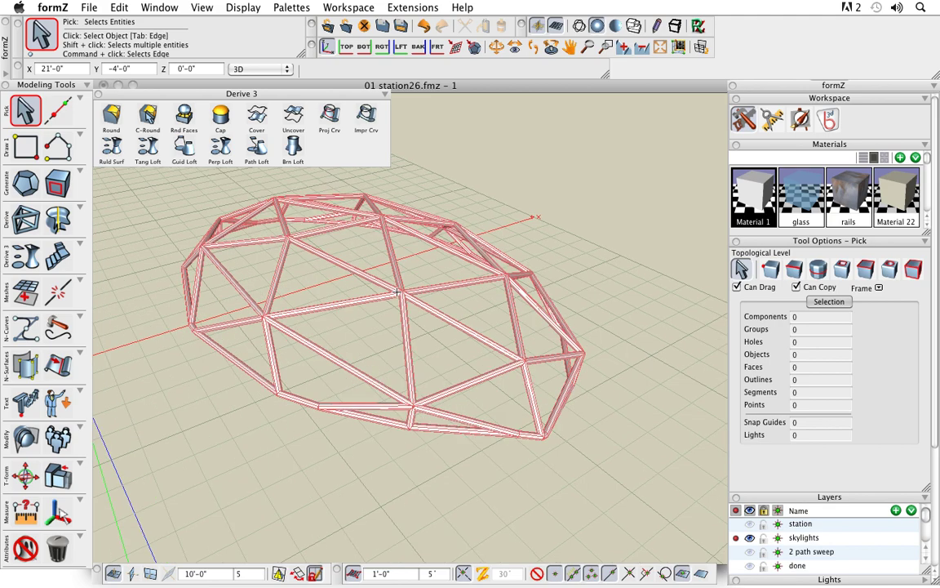
{"action": "scroll", "coordinate": [398, 291], "scroll_direction": "up", "scroll_amount": 2}
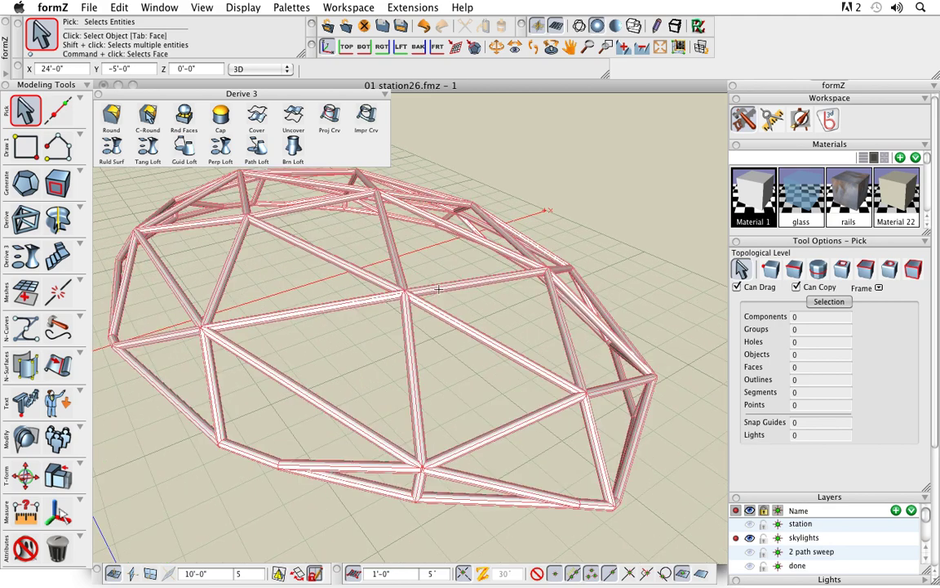
{"action": "scroll", "coordinate": [403, 341], "scroll_direction": "down", "scroll_amount": 2}
Unghost the original glass dome inside the tube frame.
{"action": "mouse_move", "coordinate": [510, 482]}
{"action": "middle_mouse_down"}
{"action": "mouse_move", "coordinate": [533, 497]}
{"action": "mouse_move", "coordinate": [518, 497]}
{"action": "middle_mouse_up"}
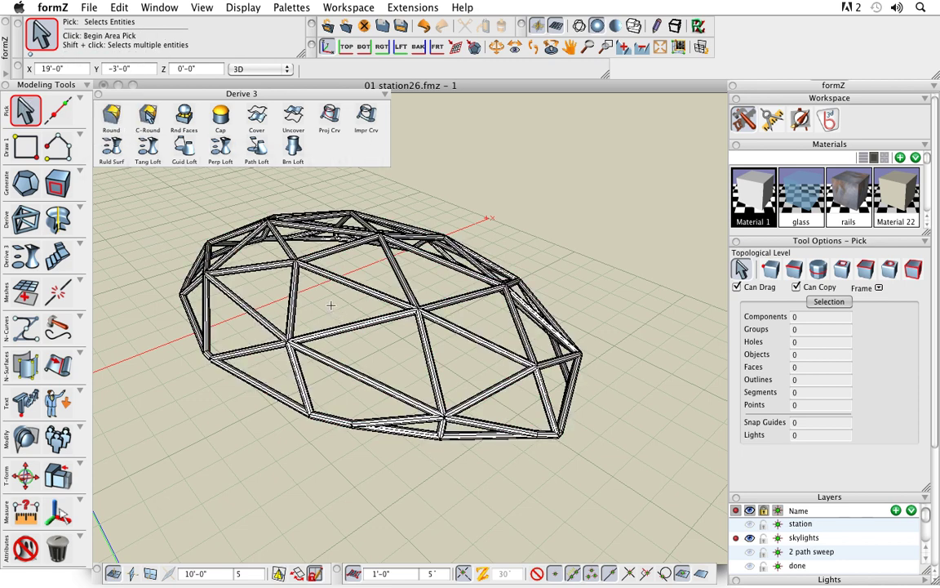
{"action": "left_click", "coordinate": [25, 546]}
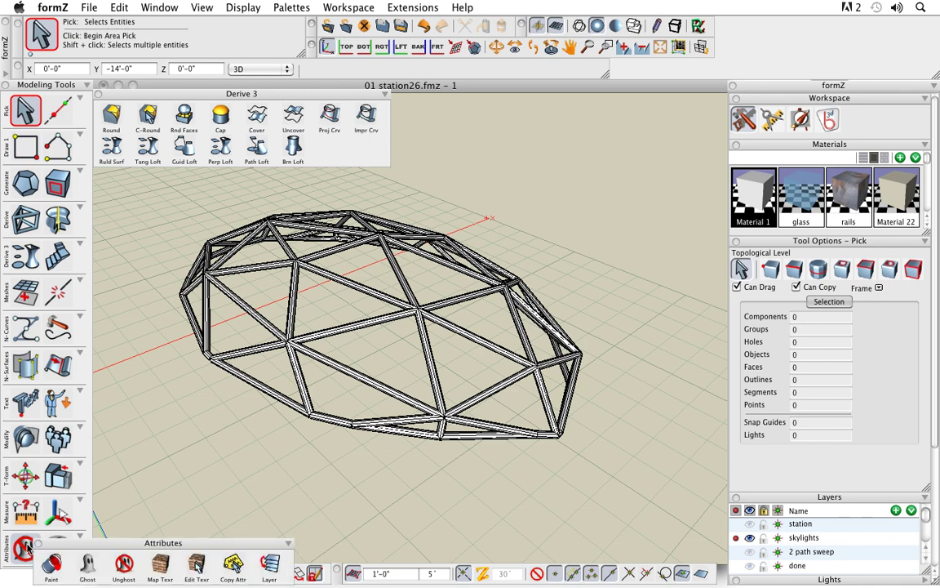
{"action": "left_click", "coordinate": [322, 300]}
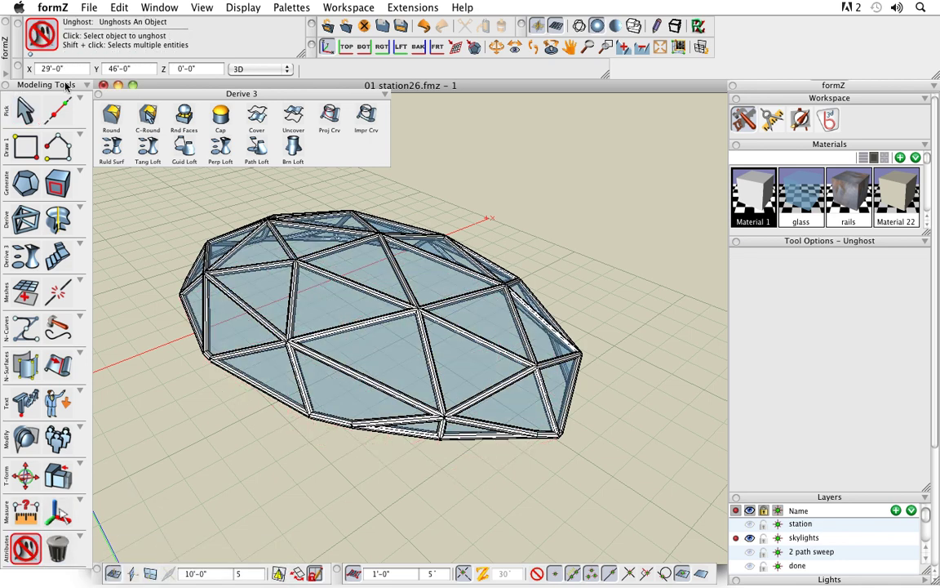
Isolate the glass dome without its tube frame, and clear the selection.
{"action": "left_click", "coordinate": [24, 110]}
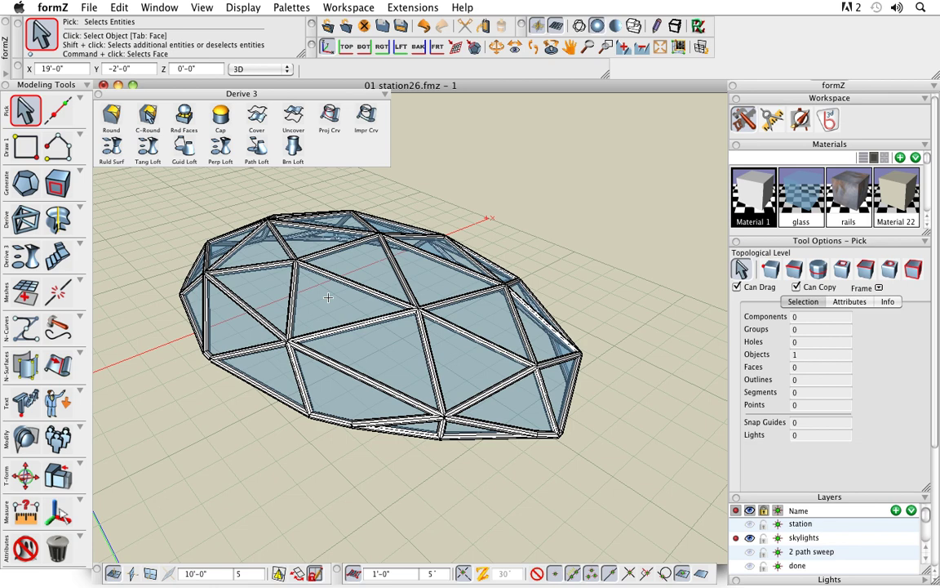
{"action": "key", "text": "super+z"}
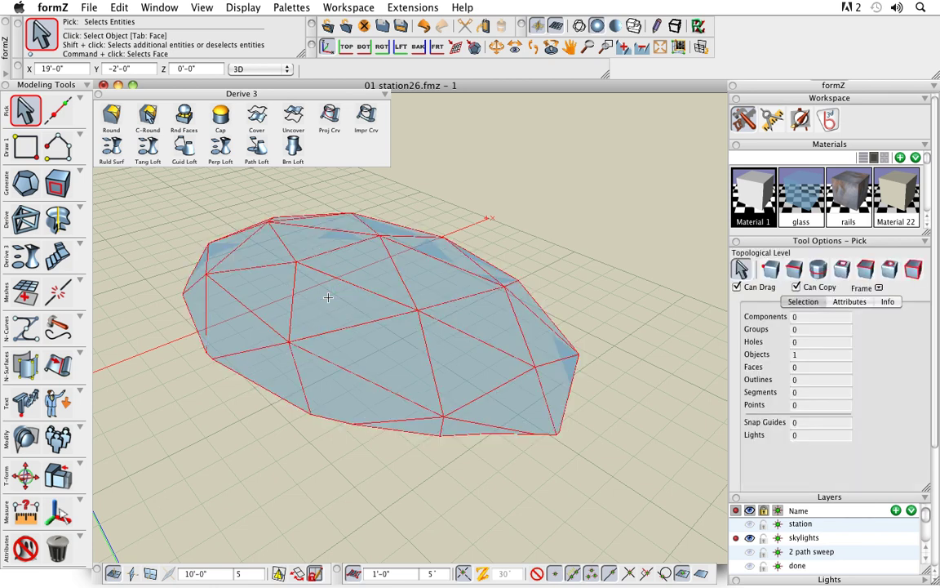
{"action": "scroll", "coordinate": [426, 365], "scroll_direction": "down", "scroll_amount": 1}
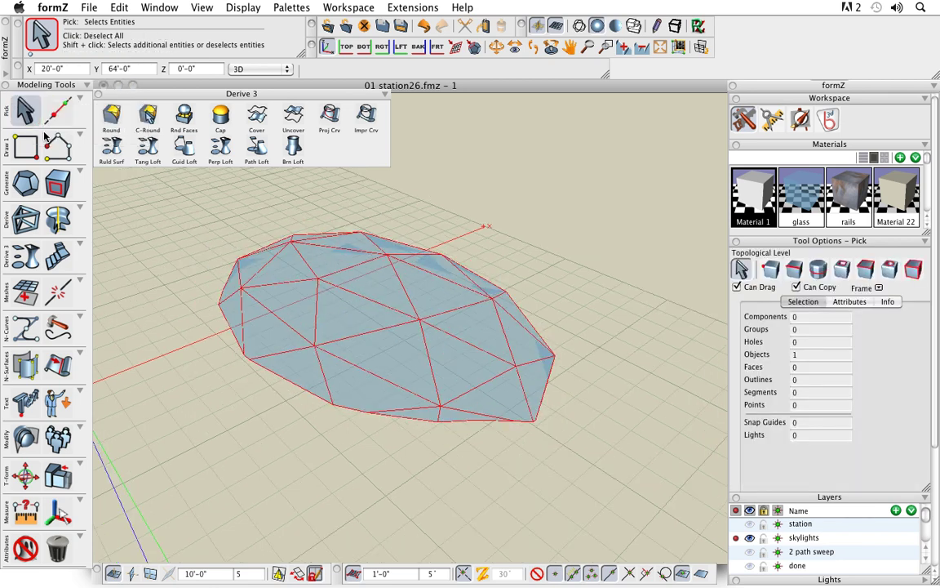
{"action": "left_click", "coordinate": [24, 110]}
{"action": "scroll", "coordinate": [460, 357], "scroll_direction": "down", "scroll_amount": 2}
{"action": "middle_click_drag", "start_coordinate": [541, 434], "coordinate": [523, 445]}
{"action": "scroll", "coordinate": [391, 474], "scroll_direction": "up", "scroll_amount": 3}
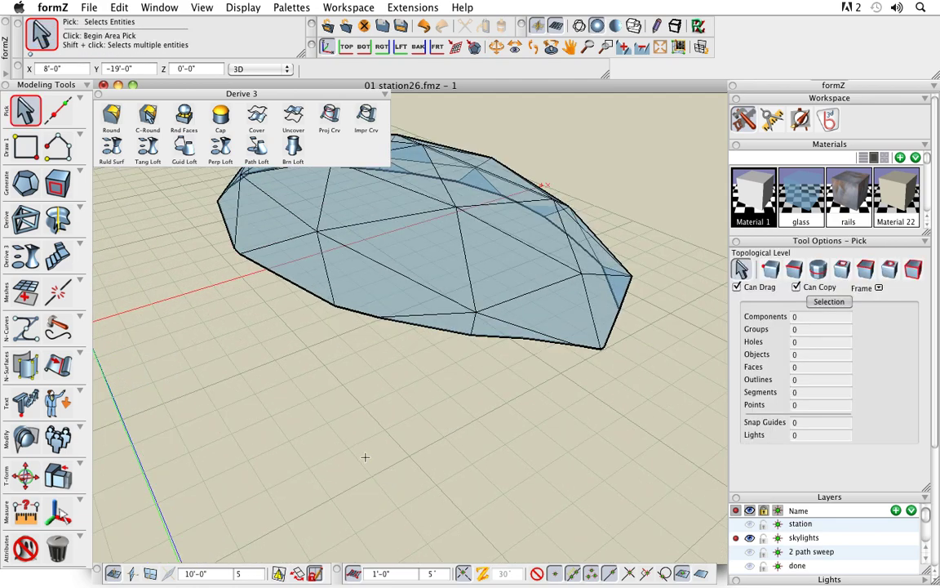
Activate the Polygon drawing tool.
{"action": "mouse_move", "coordinate": [29, 140]}
{"action": "left_mouse_down"}
{"action": "mouse_move", "coordinate": [24, 134]}
{"action": "mouse_move", "coordinate": [45, 134]}
{"action": "mouse_move", "coordinate": [149, 162]}
{"action": "left_mouse_up"}
{"action": "left_click", "coordinate": [123, 162]}
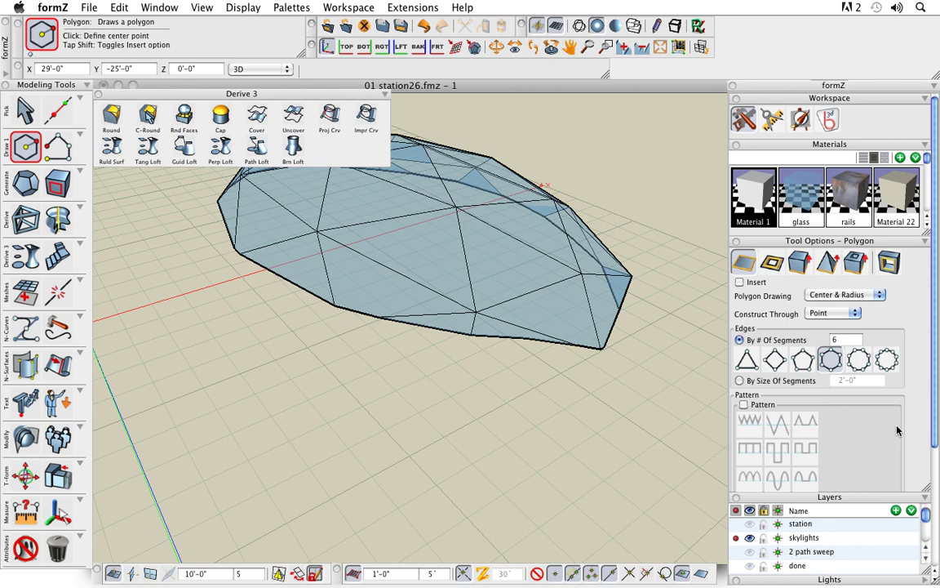
{"action": "scroll", "coordinate": [915, 418], "scroll_direction": "down", "scroll_amount": 1}
{"action": "left_click_drag", "start_coordinate": [916, 417], "coordinate": [917, 360]}
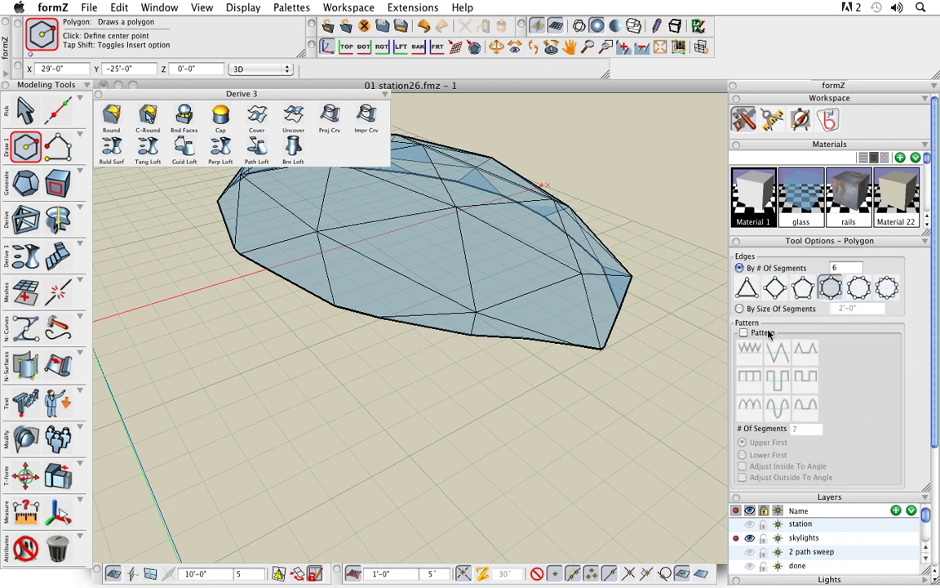
{"action": "left_click", "coordinate": [744, 333]}
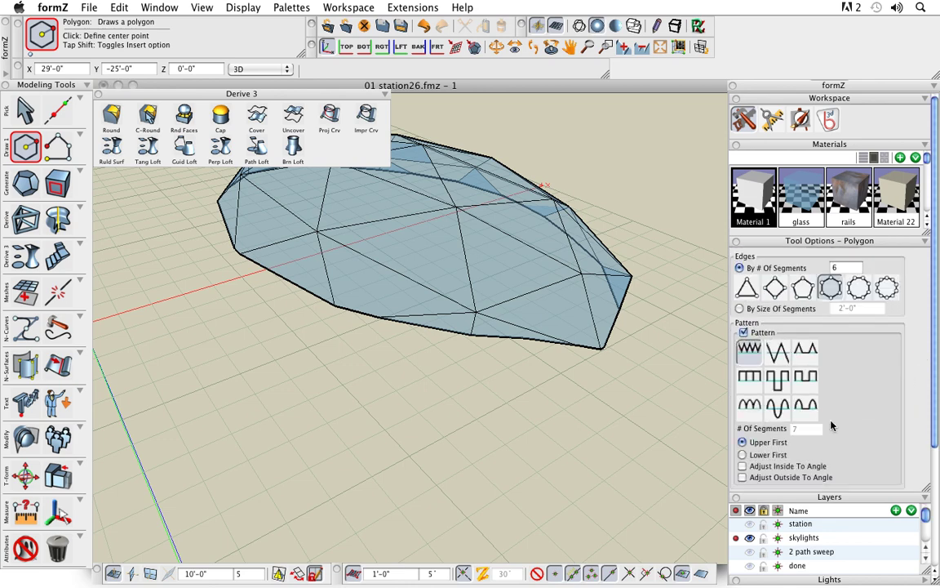
{"action": "left_click", "coordinate": [753, 334]}
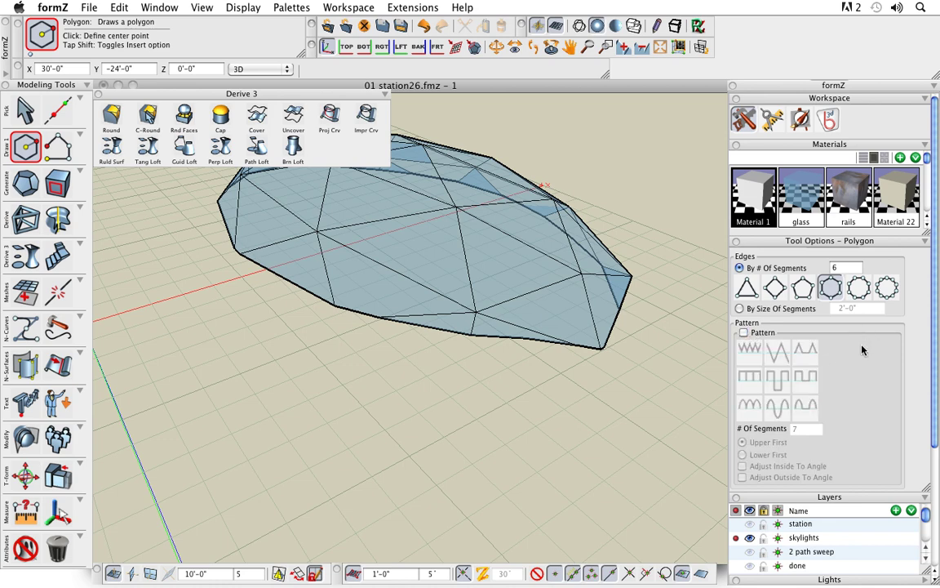
Draw a small six-sided polygon by center and radius on the ground plane, centered at X 10'-0", Y -20'-0".
{"action": "left_click", "coordinate": [857, 291]}
{"action": "left_click", "coordinate": [835, 290]}
{"action": "middle_click_drag", "start_coordinate": [519, 445], "coordinate": [433, 465]}
{"action": "scroll", "coordinate": [417, 465], "scroll_direction": "up", "scroll_amount": 2}
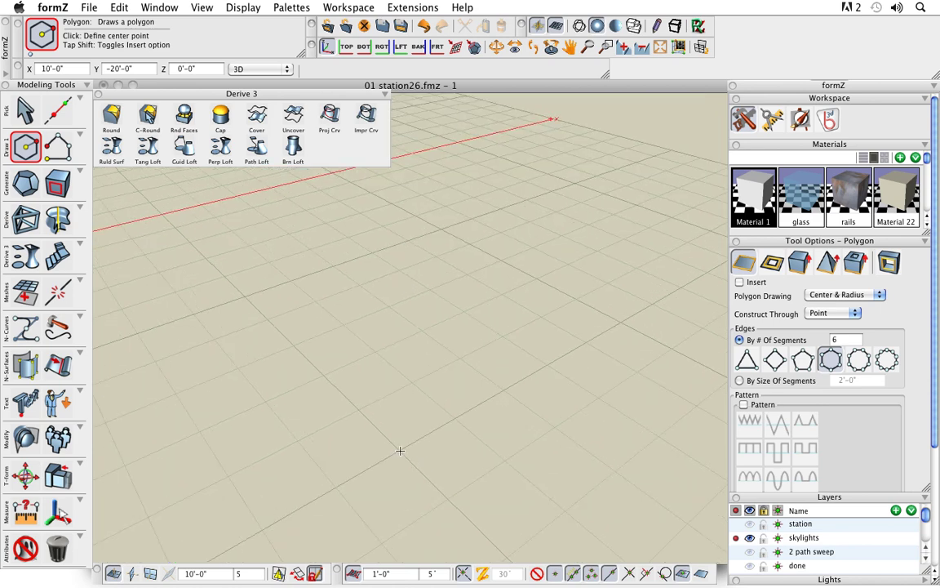
{"action": "left_click", "coordinate": [400, 450]}
{"action": "left_click", "coordinate": [413, 462]}
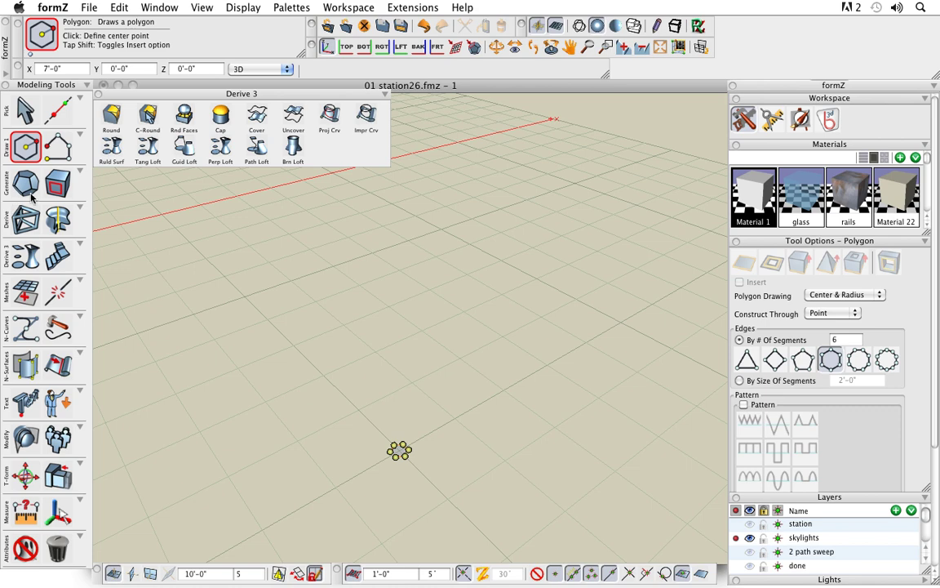
Reshape the hexagon perpendicular to its surface into a thin hexagonal plate.
{"action": "left_click", "coordinate": [57, 183]}
{"action": "left_click", "coordinate": [84, 198]}
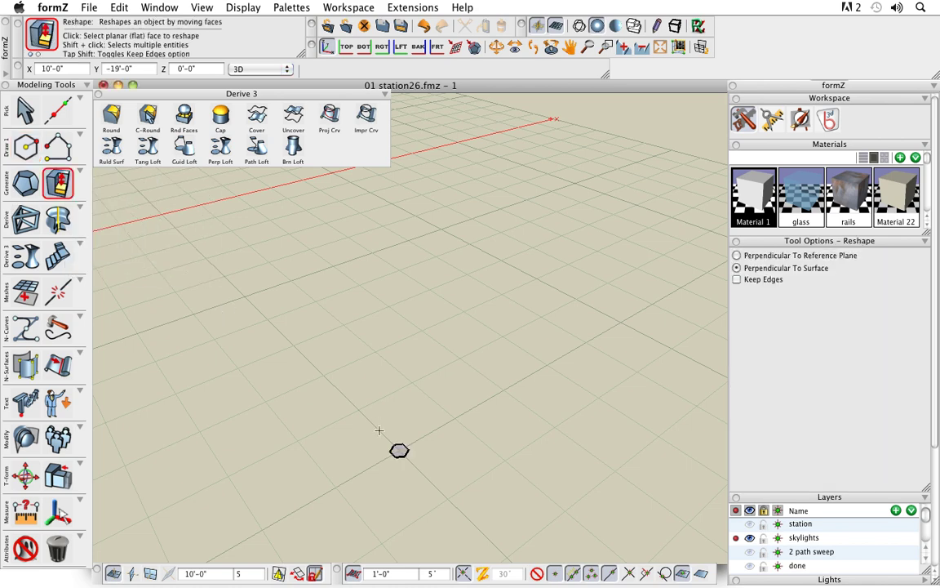
{"action": "left_click", "coordinate": [399, 450]}
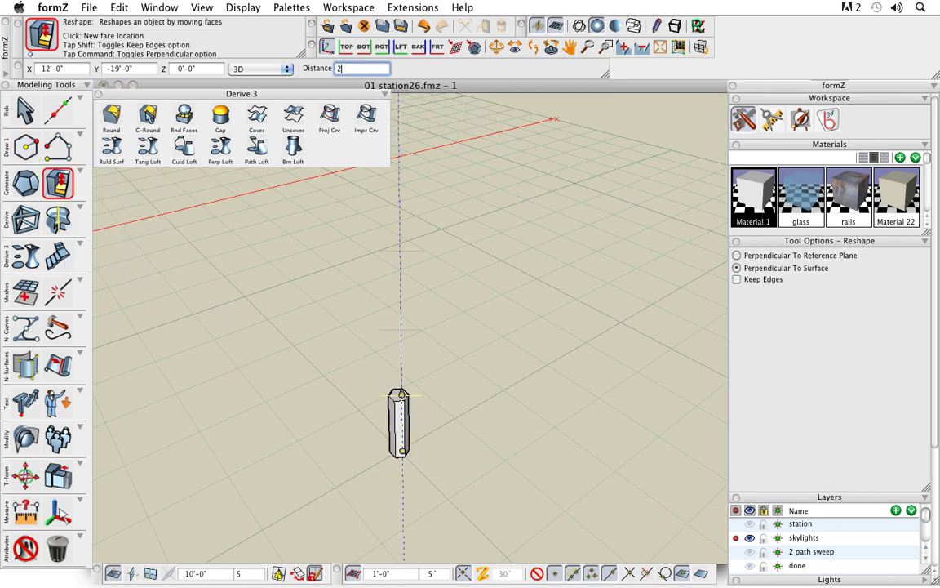
{"action": "key", "text": "Escape"}
{"action": "scroll", "coordinate": [407, 437], "scroll_direction": "up", "scroll_amount": 2}
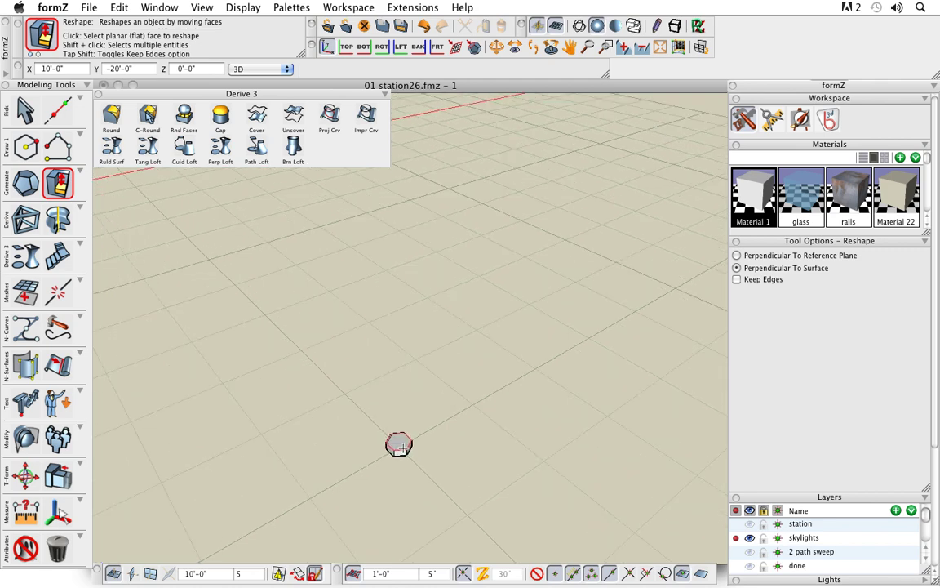
Use Place On to copy the hexagonal plate onto all face centers of the glass dome, aligned along the normals.
{"action": "scroll", "coordinate": [406, 437], "scroll_direction": "down", "scroll_amount": 3}
{"action": "scroll", "coordinate": [400, 445], "scroll_direction": "down", "scroll_amount": 4}
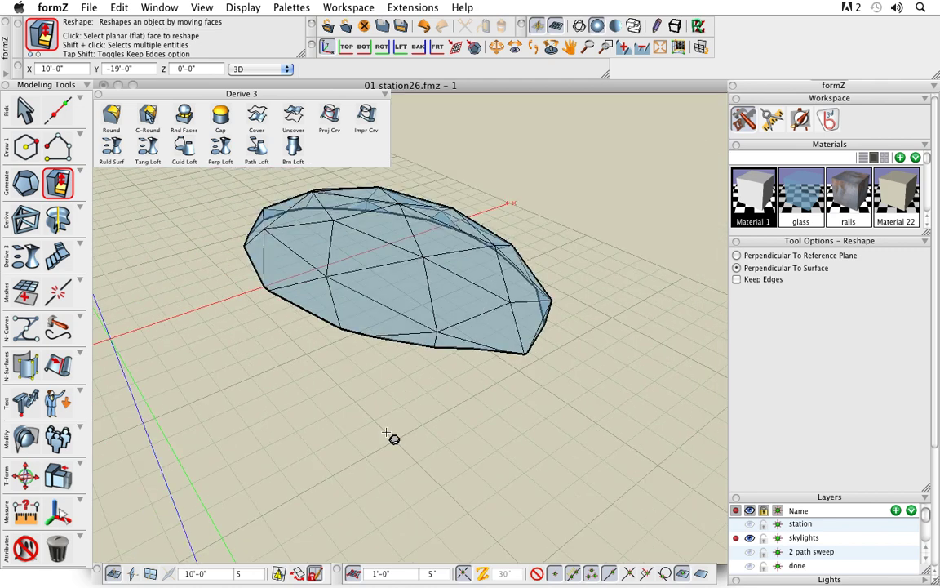
{"action": "scroll", "coordinate": [388, 435], "scroll_direction": "down", "scroll_amount": 1}
{"action": "scroll", "coordinate": [393, 437], "scroll_direction": "up", "scroll_amount": 3}
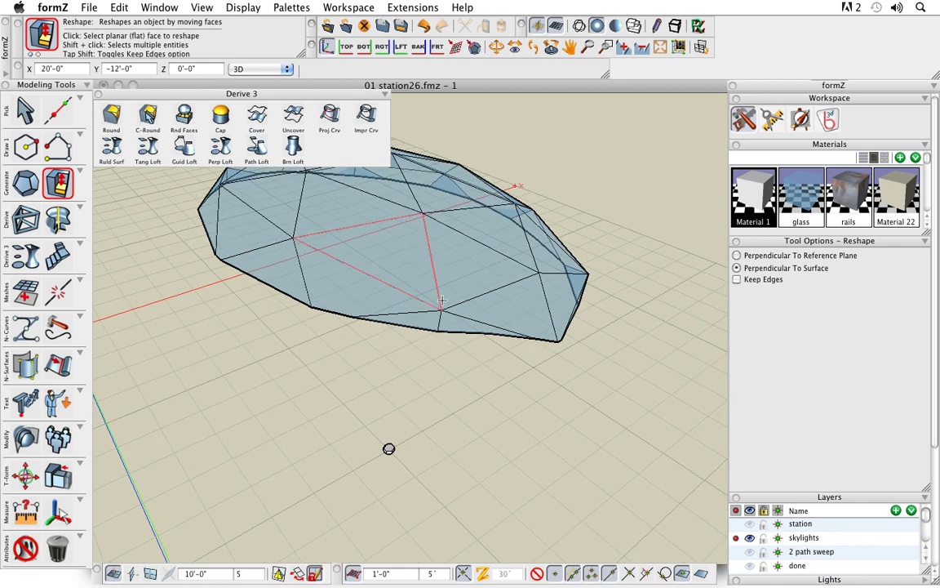
{"action": "middle_click_drag", "start_coordinate": [531, 394], "coordinate": [518, 408]}
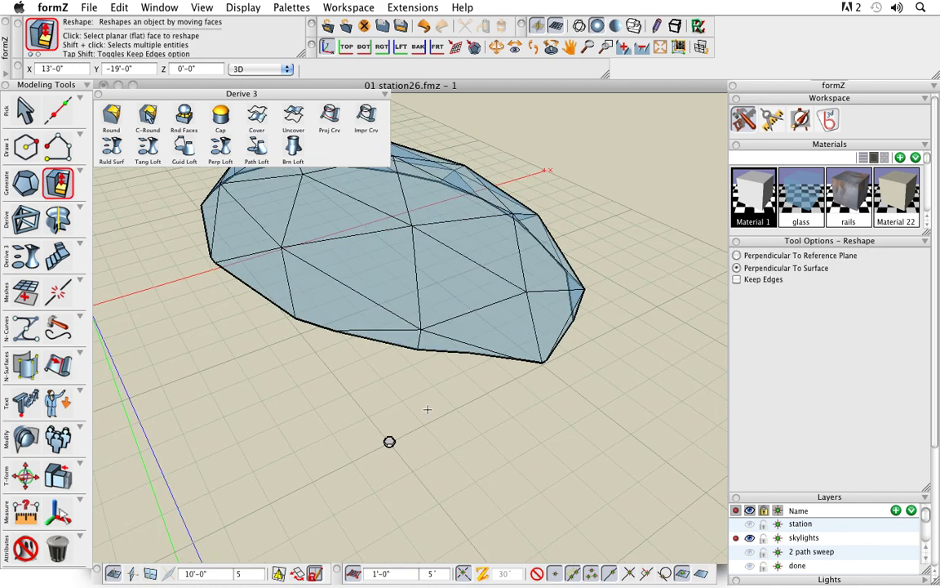
{"action": "middle_click_drag", "start_coordinate": [428, 407], "coordinate": [443, 446]}
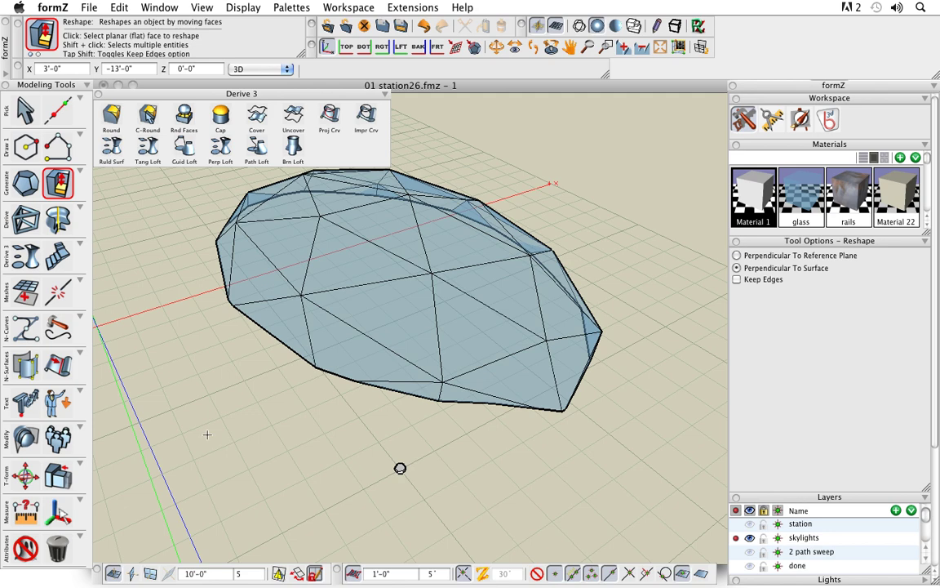
{"action": "left_click", "coordinate": [65, 478]}
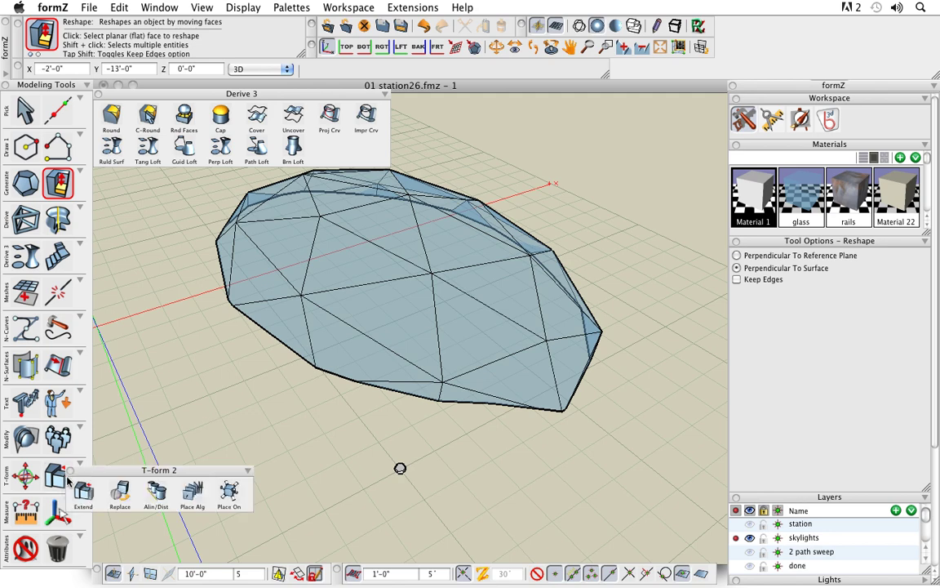
{"action": "left_click", "coordinate": [65, 476]}
{"action": "left_click_drag", "start_coordinate": [209, 492], "coordinate": [227, 490]}
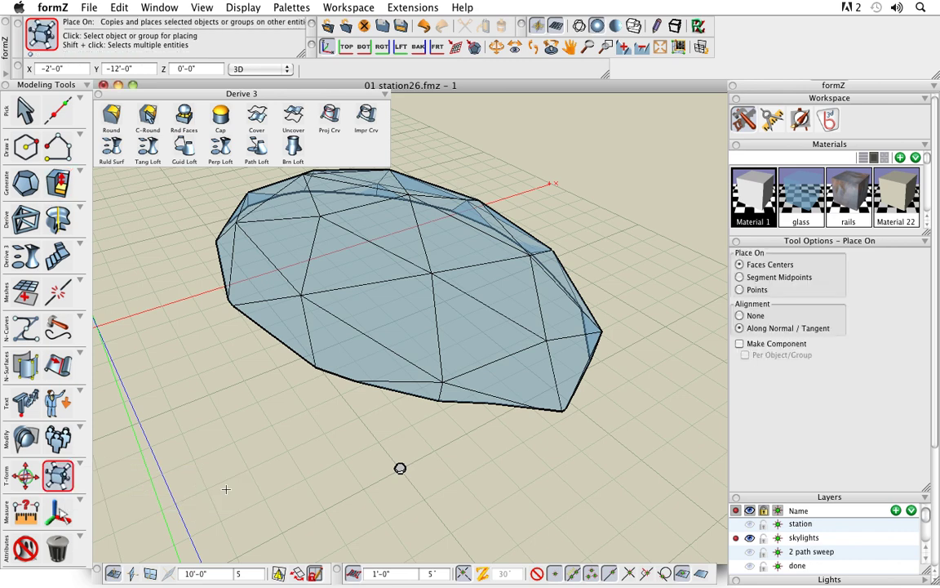
{"action": "left_click", "coordinate": [400, 467]}
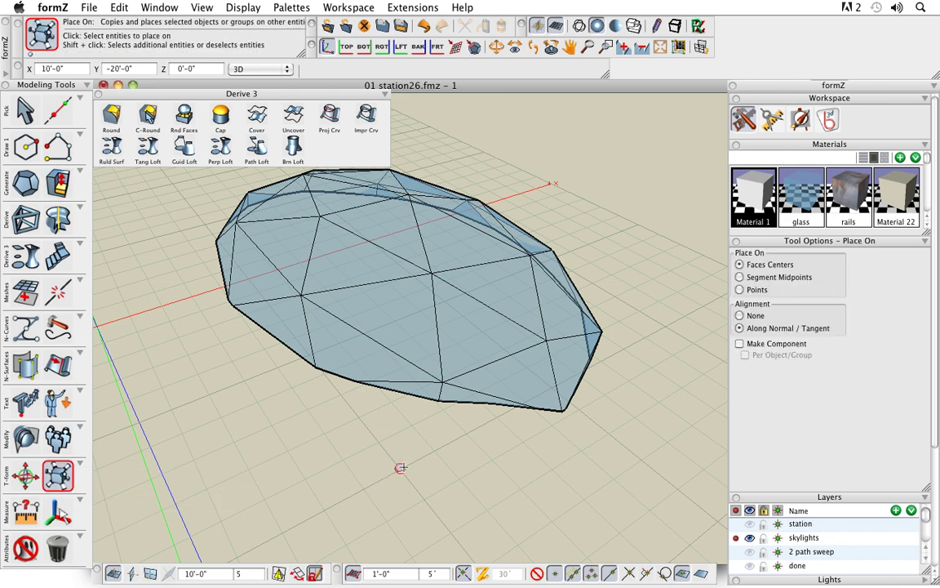
{"action": "key", "text": "Tab"}
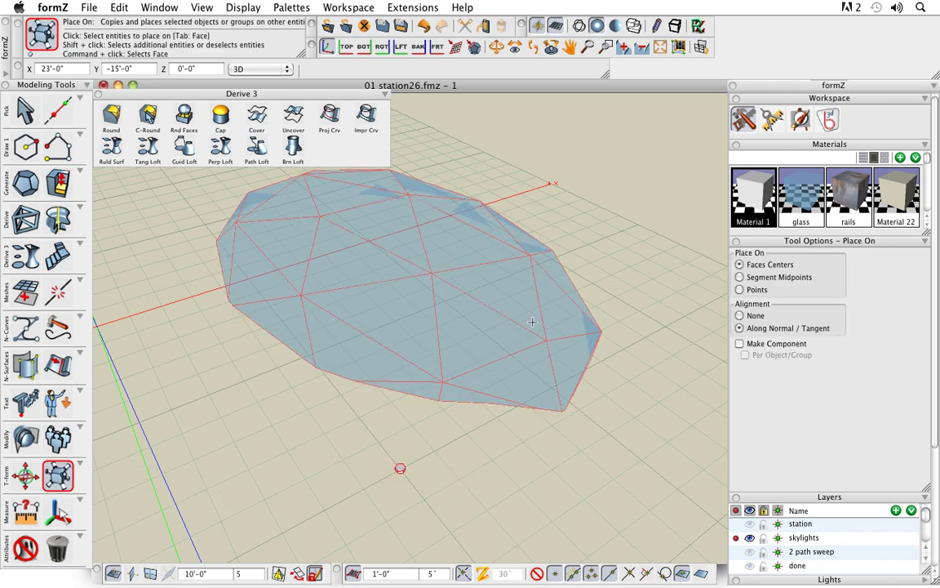
{"action": "left_click", "coordinate": [527, 317]}
Set the placement of the plate copies to the dome's segment midpoints.
{"action": "middle_click_drag", "start_coordinate": [628, 459], "coordinate": [401, 434]}
{"action": "scroll", "coordinate": [434, 320], "scroll_direction": "up", "scroll_amount": 5}
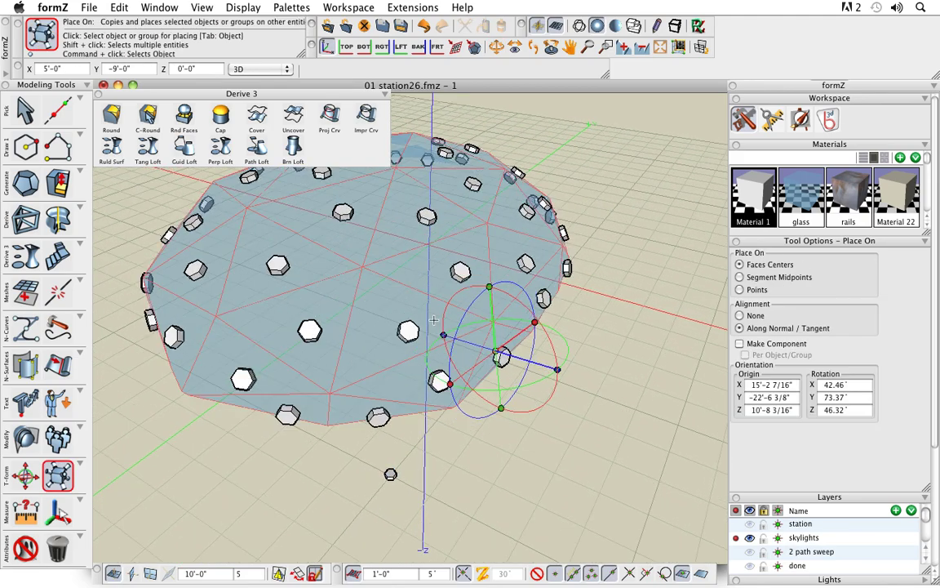
{"action": "middle_click_drag", "start_coordinate": [549, 336], "coordinate": [614, 361]}
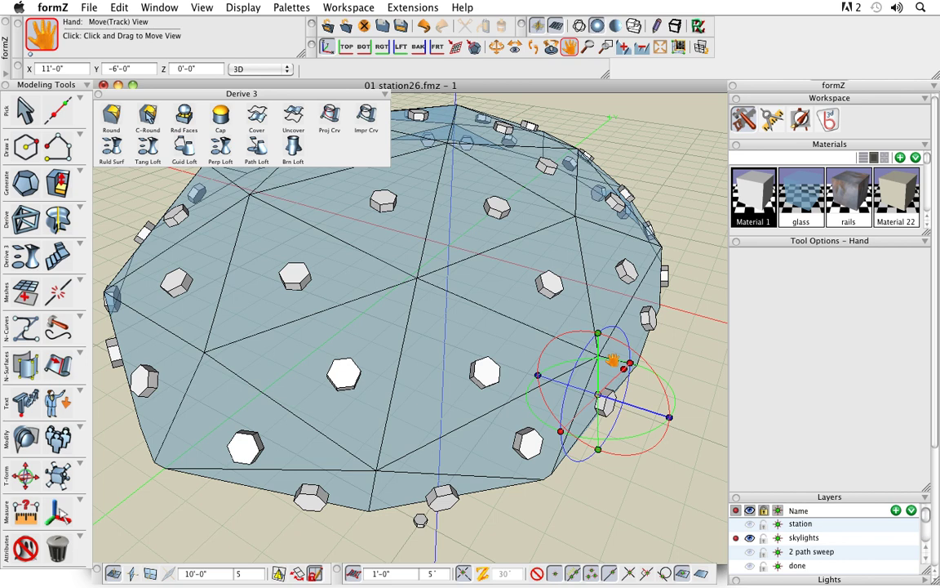
{"action": "scroll", "coordinate": [383, 330], "scroll_direction": "down", "scroll_amount": 1}
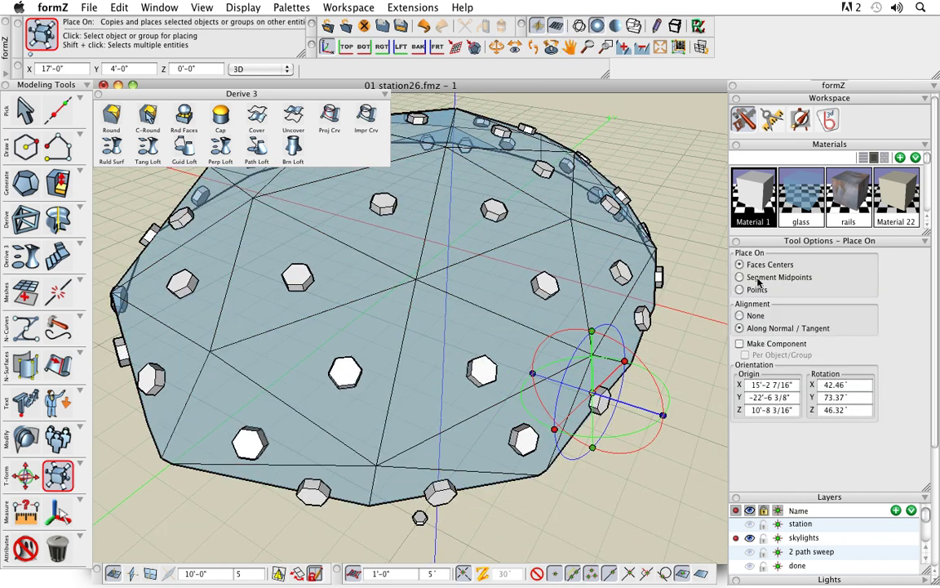
{"action": "left_click", "coordinate": [740, 277]}
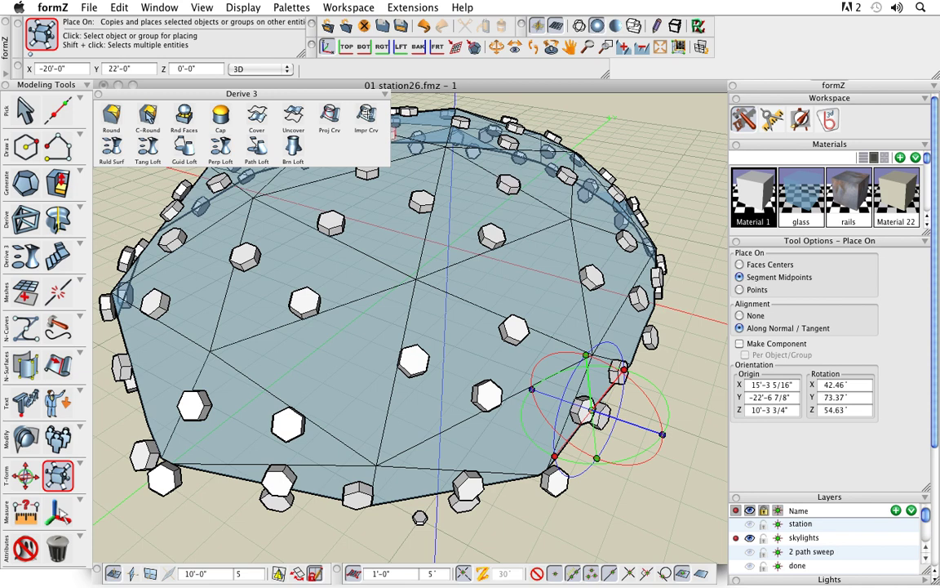
Close the Derive 3 palette and set the placement of the plate copies to the dome's points.
{"action": "left_click", "coordinate": [98, 96]}
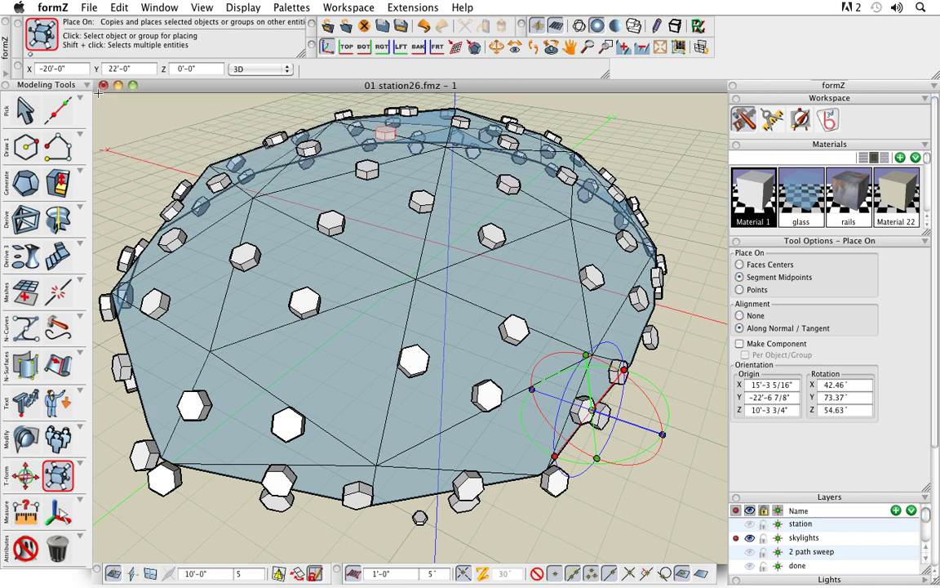
{"action": "left_click", "coordinate": [753, 290]}
{"action": "middle_click_drag", "start_coordinate": [699, 471], "coordinate": [692, 466]}
Try rotating the placed plates, and offset them outward from the dome to an origin of about 15'-3", -24'-2 1/2", 10'-1".
{"action": "left_click", "coordinate": [545, 400]}
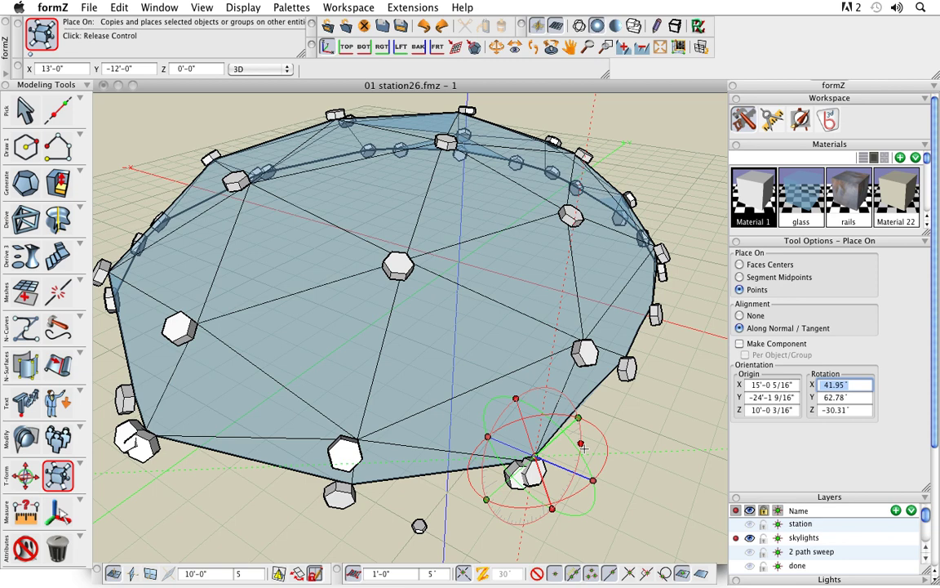
{"action": "left_click", "coordinate": [555, 474]}
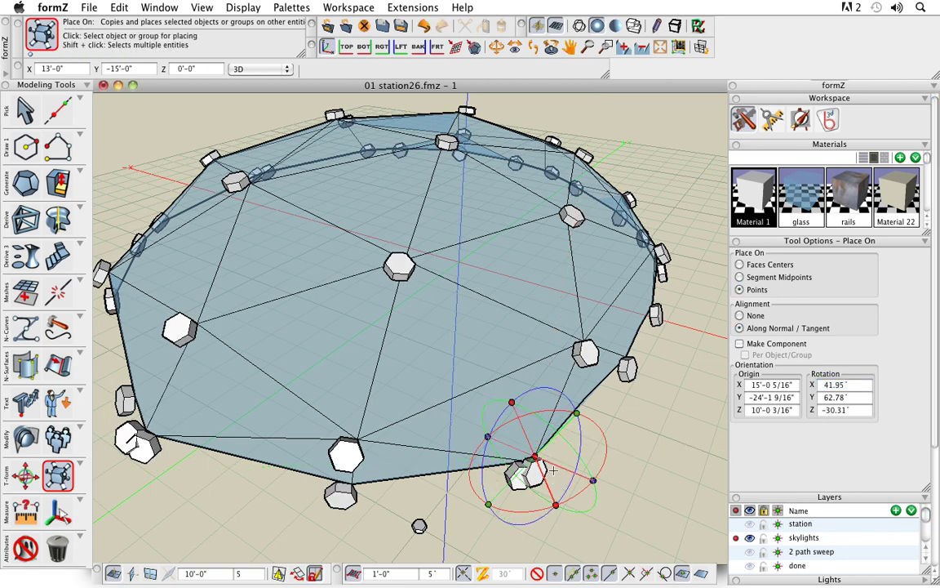
{"action": "left_click", "coordinate": [559, 466]}
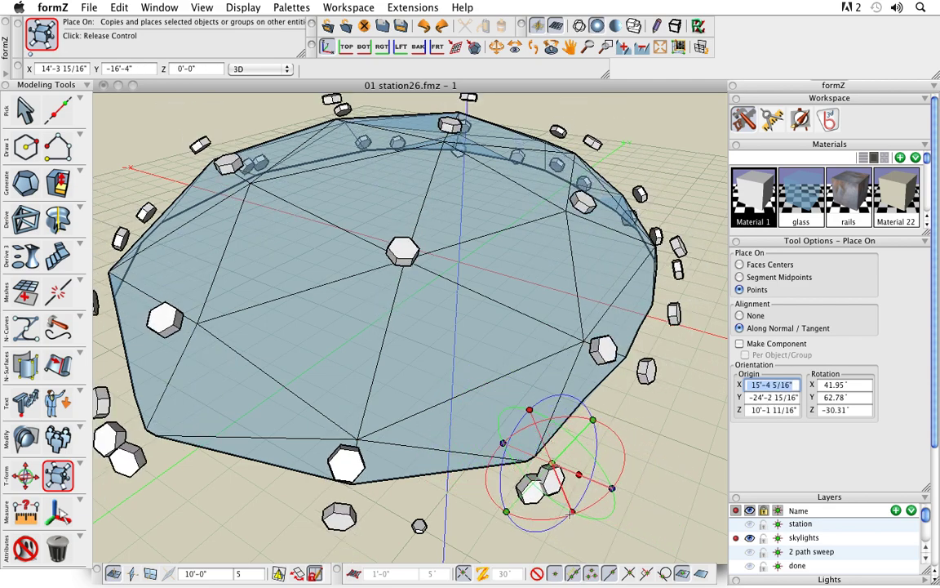
{"action": "left_click", "coordinate": [565, 512]}
Move the placed plates back against the dome, to an origin of about 15'-0 9/16", -24'-1 5/8", 10'-0 1/4".
{"action": "middle_click_drag", "start_coordinate": [628, 551], "coordinate": [636, 526]}
{"action": "scroll", "coordinate": [590, 506], "scroll_direction": "down", "scroll_amount": 3}
{"action": "scroll", "coordinate": [590, 506], "scroll_direction": "down", "scroll_amount": 2}
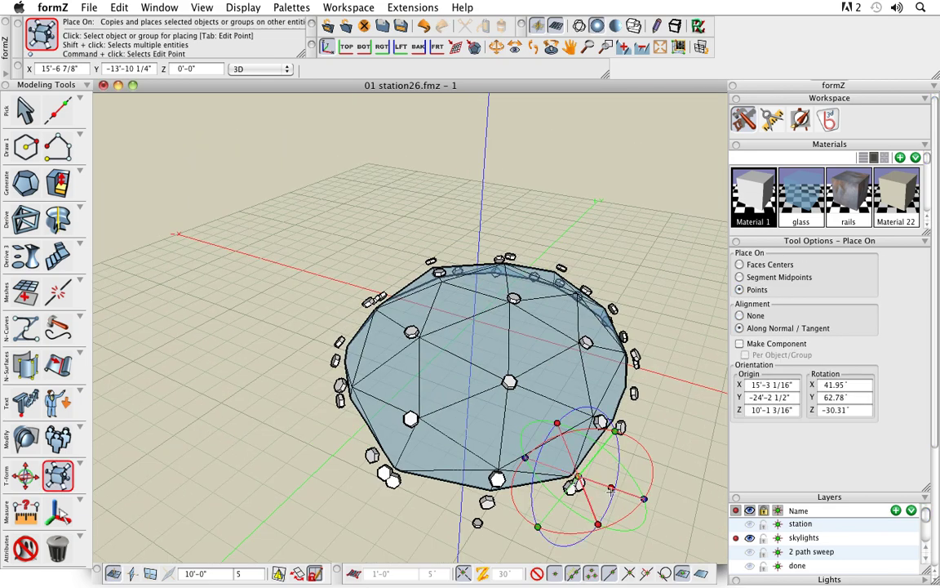
{"action": "left_click", "coordinate": [611, 493]}
{"action": "left_click", "coordinate": [570, 489]}
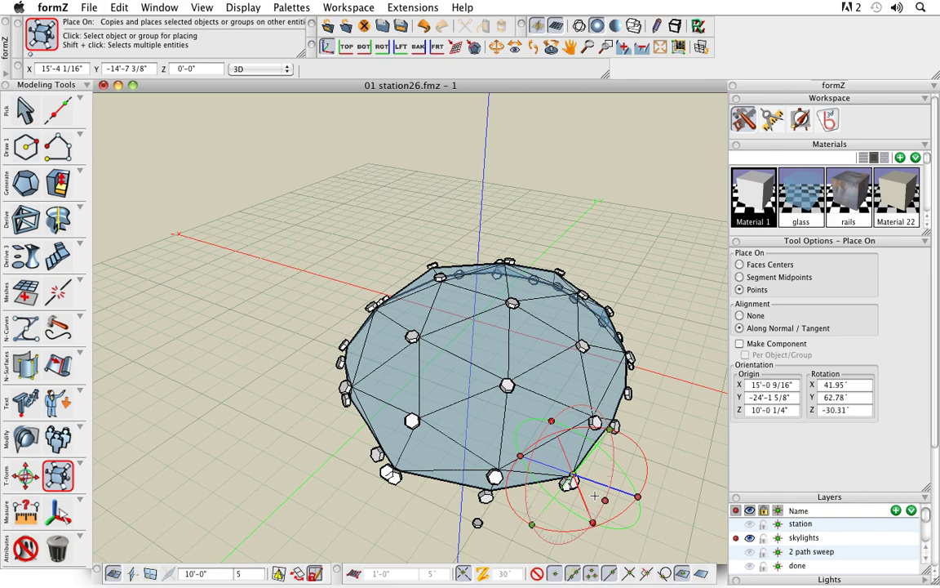
Shift the placed plates along the other two local axes to an origin of about 15'-0 1/2", -23'-11", 10'-2 13/16".
{"action": "scroll", "coordinate": [569, 489], "scroll_direction": "up", "scroll_amount": 5}
{"action": "left_click", "coordinate": [534, 486]}
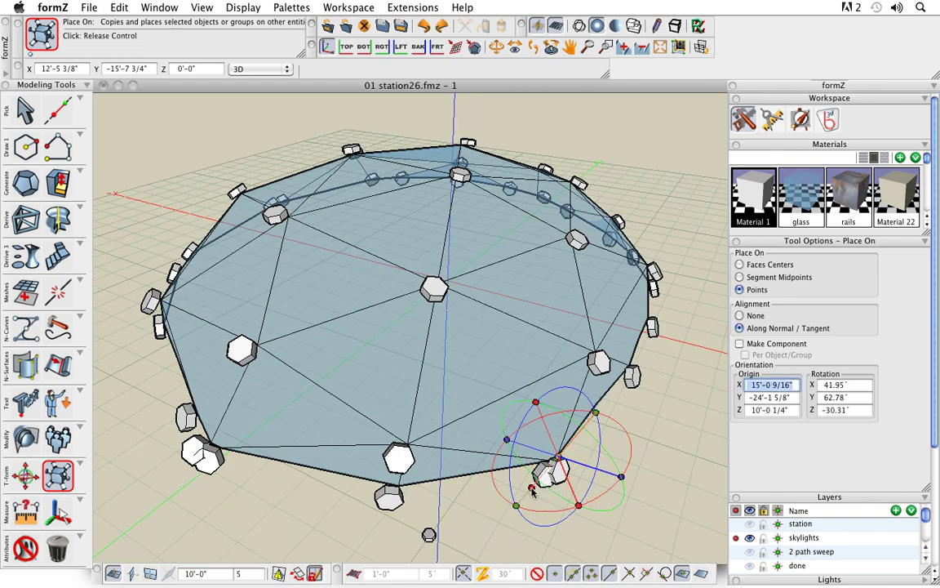
{"action": "left_click", "coordinate": [539, 478]}
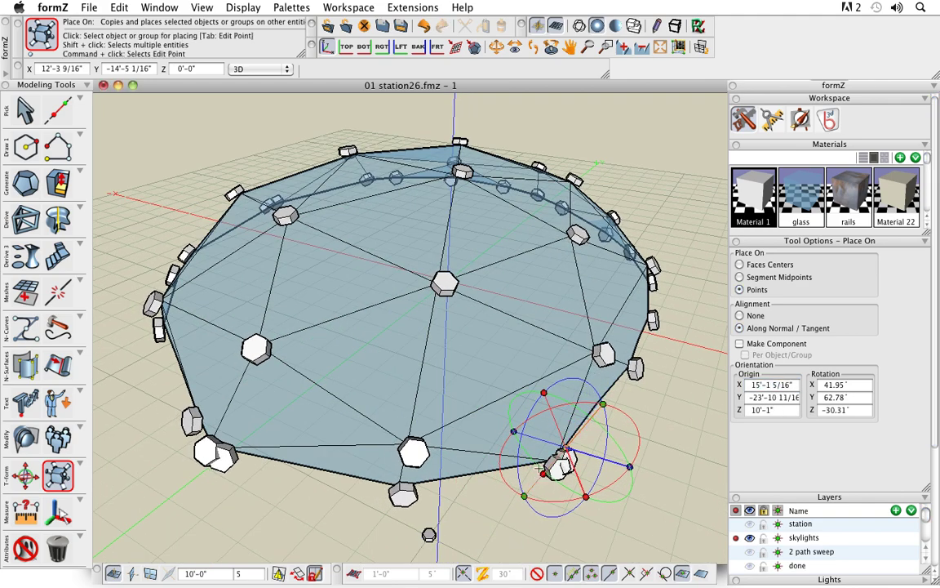
{"action": "left_click", "coordinate": [556, 428]}
{"action": "left_click", "coordinate": [557, 424]}
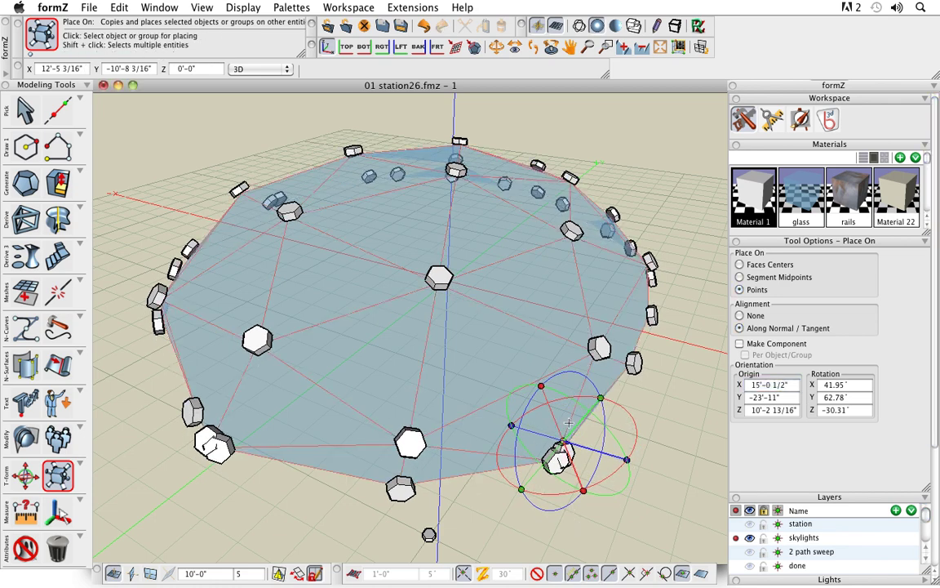
Leave the placement tool and reveal all hidden objects of the station model.
{"action": "left_click", "coordinate": [24, 108]}
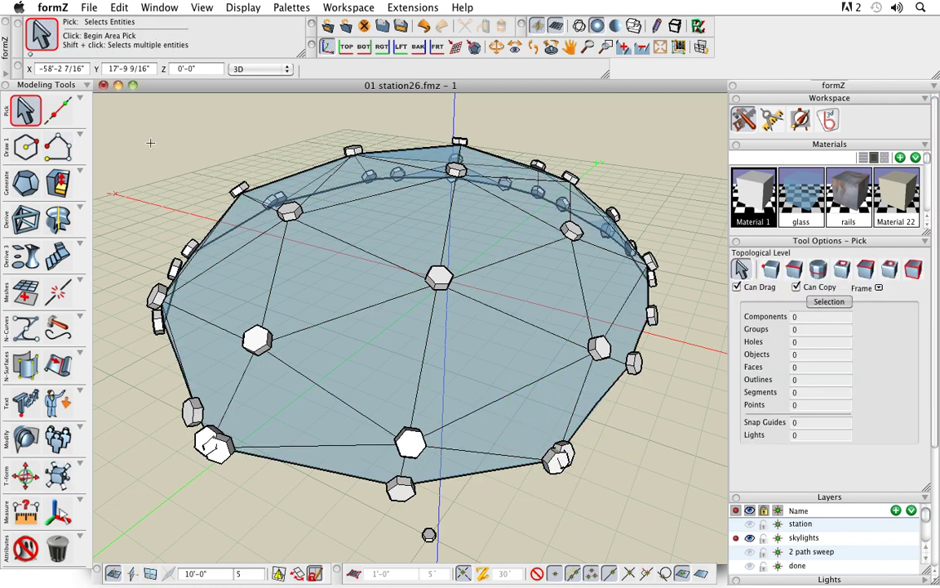
{"action": "scroll", "coordinate": [388, 286], "scroll_direction": "down", "scroll_amount": 5}
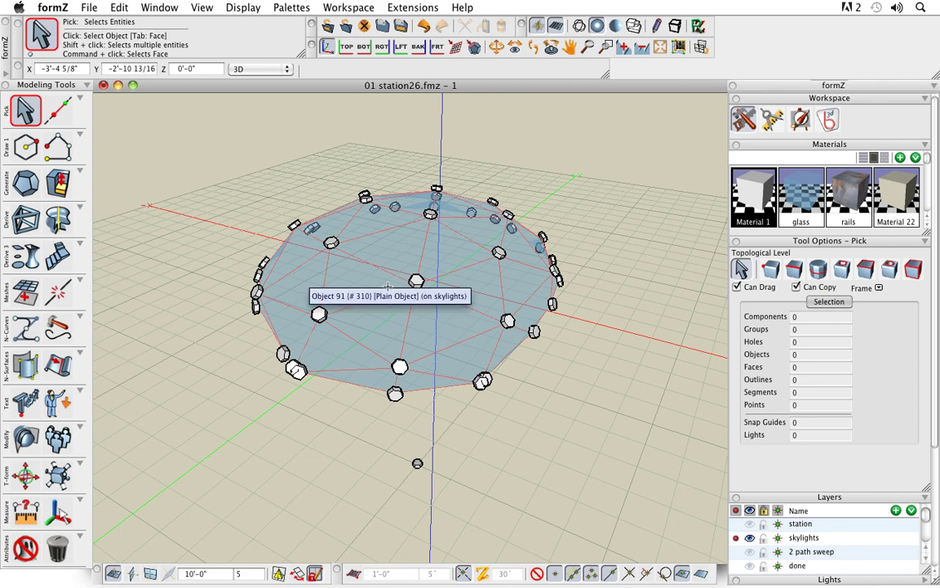
{"action": "left_click", "coordinate": [120, 8]}
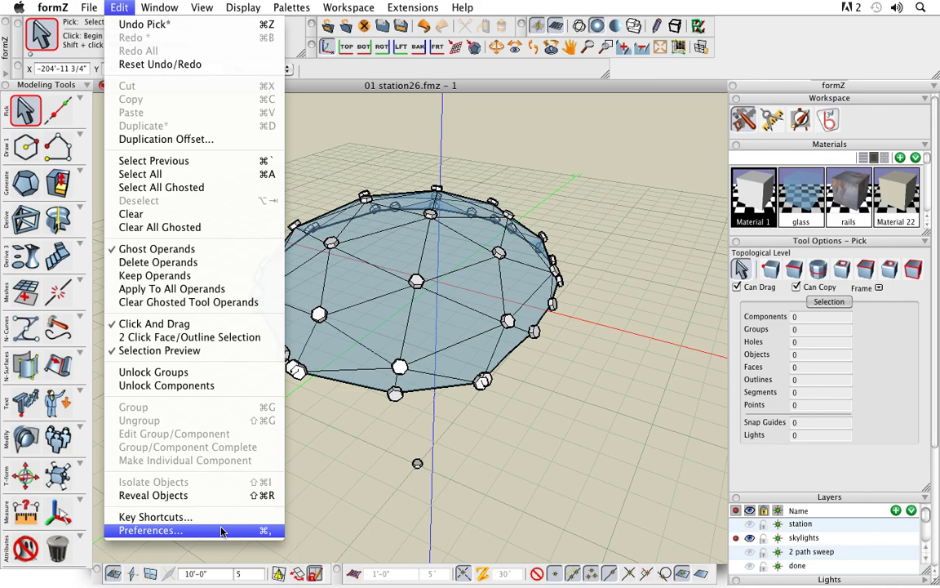
{"action": "left_click", "coordinate": [210, 498]}
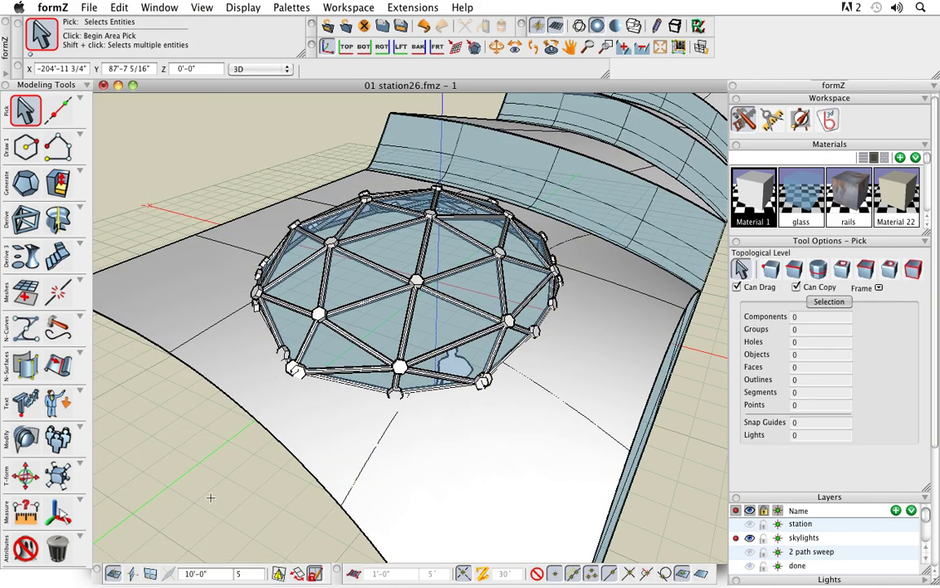
Examine the complete station roof together with the framed skylight dome and its connector plates.
{"action": "middle_click_drag", "start_coordinate": [260, 421], "coordinate": [325, 431]}
{"action": "scroll", "coordinate": [270, 418], "scroll_direction": "down", "scroll_amount": 1}
{"action": "middle_click_drag", "start_coordinate": [447, 478], "coordinate": [516, 458]}
{"action": "middle_click_drag", "start_coordinate": [385, 412], "coordinate": [287, 437]}
{"action": "left_click_drag", "start_coordinate": [284, 438], "coordinate": [281, 440]}
{"action": "key", "text": "p"}
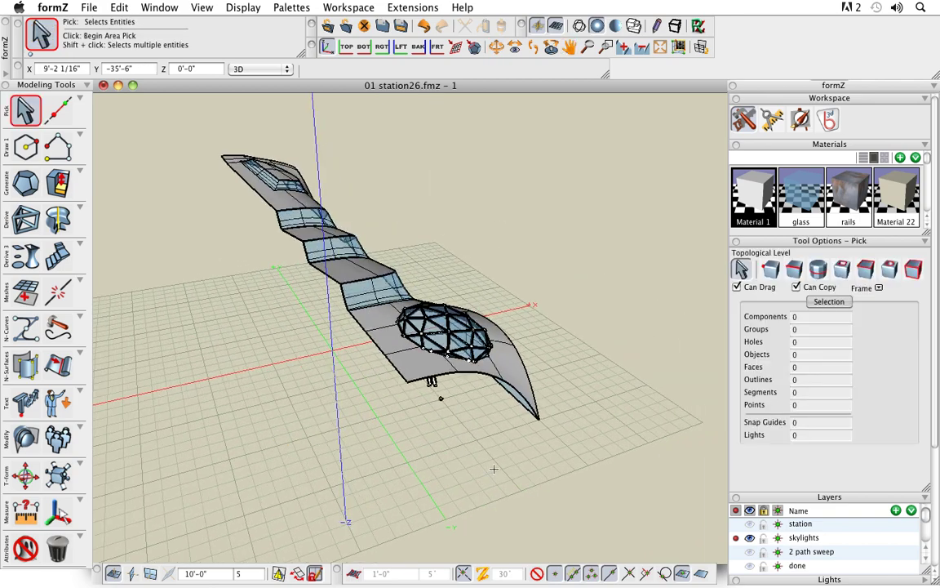
Isolate the front roof surface with the skylight opening by hiding all other objects, and deselect it.
{"action": "key", "text": "v"}
{"action": "left_click_drag", "start_coordinate": [436, 472], "coordinate": [478, 405]}
{"action": "key", "text": "p"}
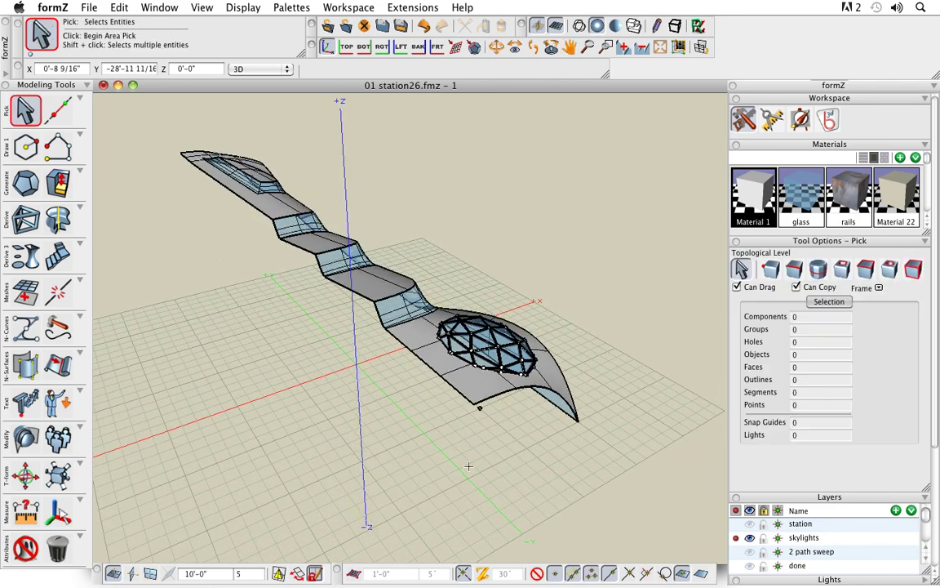
{"action": "scroll", "coordinate": [490, 386], "scroll_direction": "up", "scroll_amount": 1}
{"action": "mouse_move", "coordinate": [532, 447]}
{"action": "middle_mouse_down"}
{"action": "mouse_move", "coordinate": [533, 432]}
{"action": "mouse_move", "coordinate": [529, 443]}
{"action": "mouse_move", "coordinate": [549, 445]}
{"action": "middle_mouse_up"}
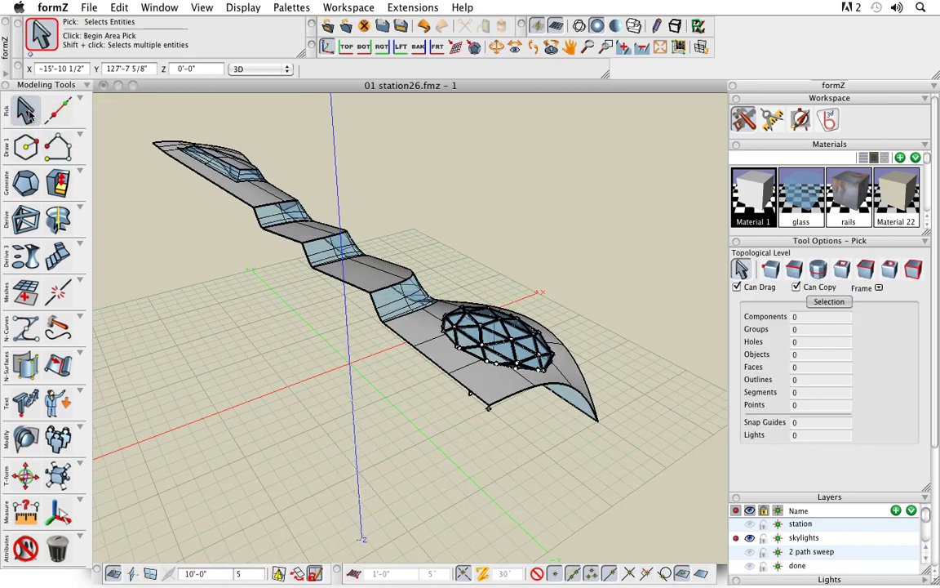
{"action": "left_click", "coordinate": [471, 365]}
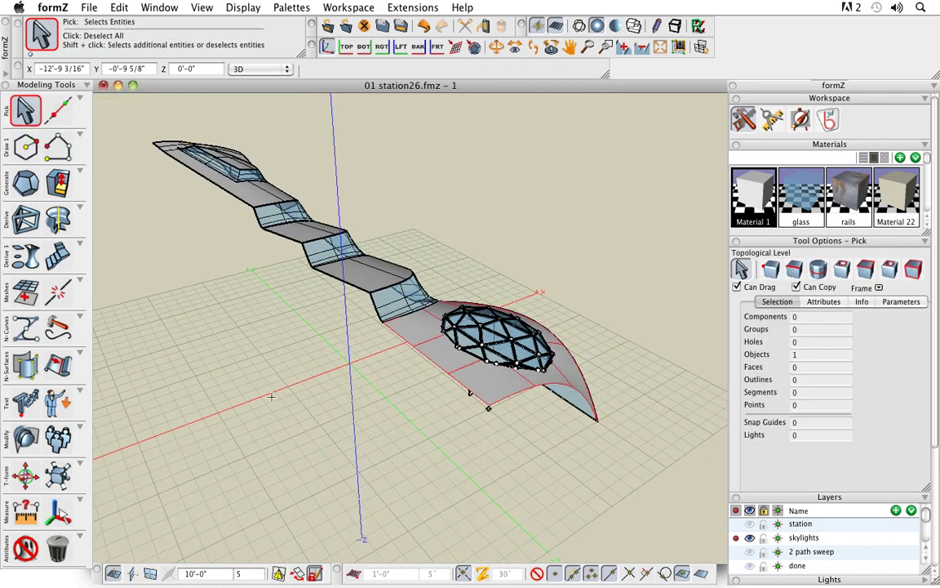
{"action": "key", "text": "super+shift+h"}
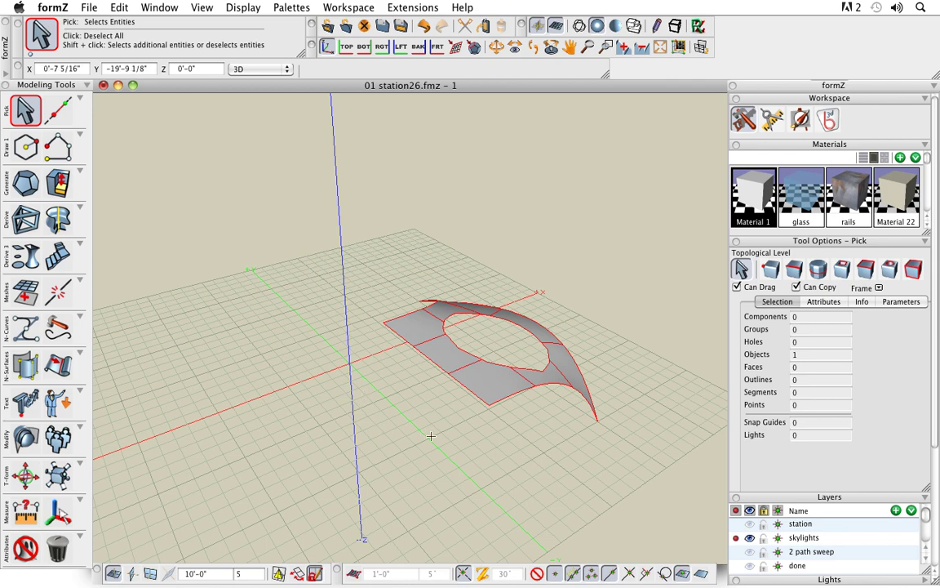
{"action": "middle_click_drag", "start_coordinate": [431, 436], "coordinate": [362, 431]}
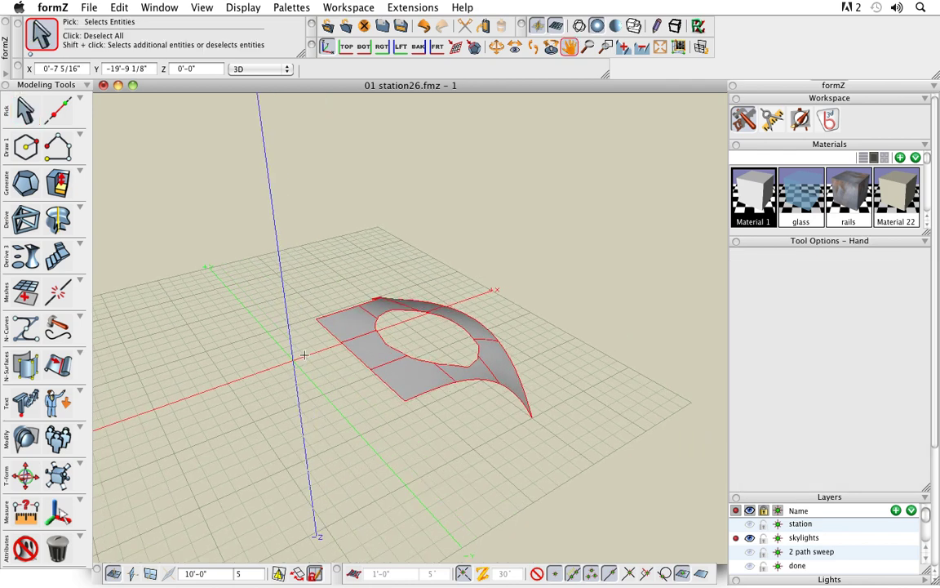
{"action": "left_click", "coordinate": [215, 212]}
{"action": "scroll", "coordinate": [461, 457], "scroll_direction": "up", "scroll_amount": 3}
{"action": "key", "text": "Escape"}
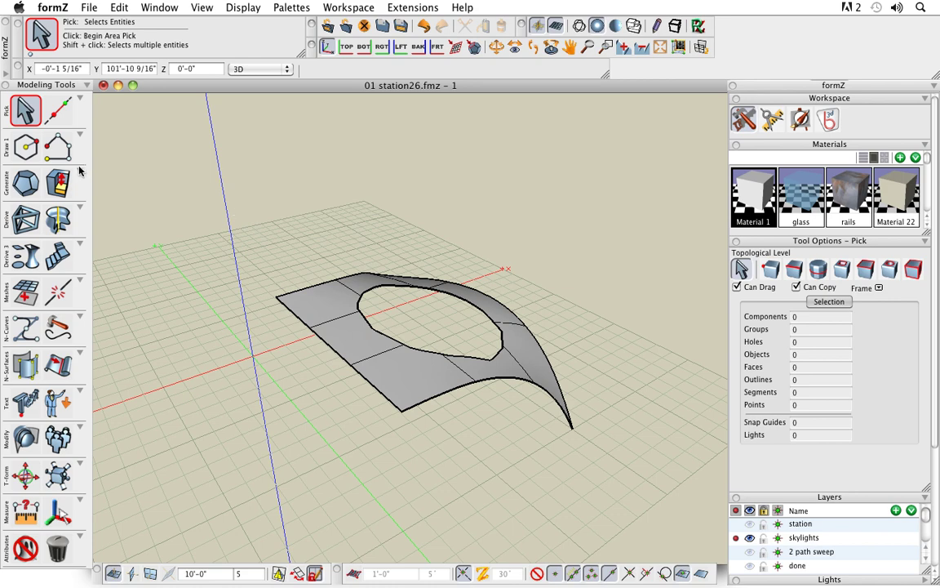
Draw a circle with a radius of about 3 inches on the ground plane beside the roof surface as a sweep profile.
{"action": "left_click", "coordinate": [25, 147]}
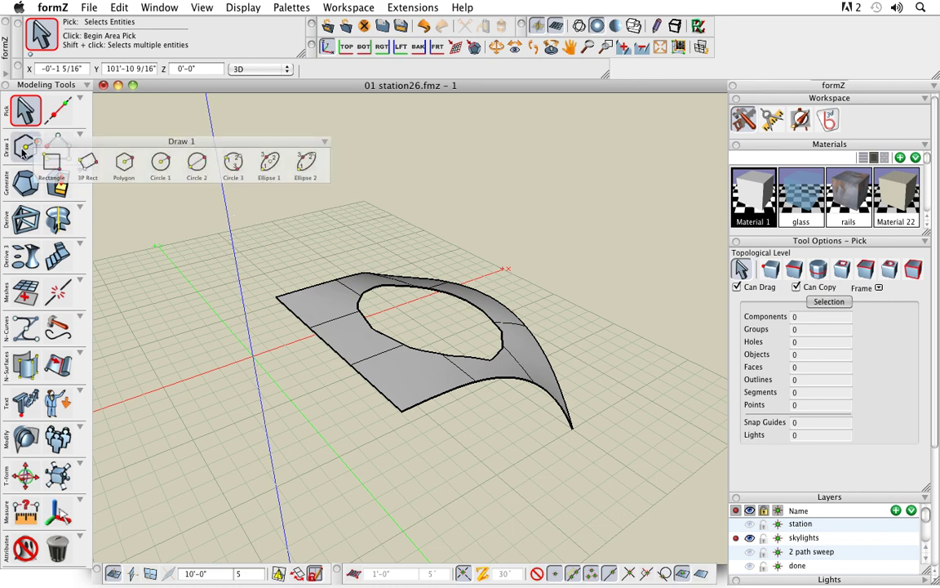
{"action": "left_click", "coordinate": [54, 222]}
{"action": "left_click_drag", "start_coordinate": [77, 217], "coordinate": [105, 91]}
{"action": "left_click", "coordinate": [110, 143]}
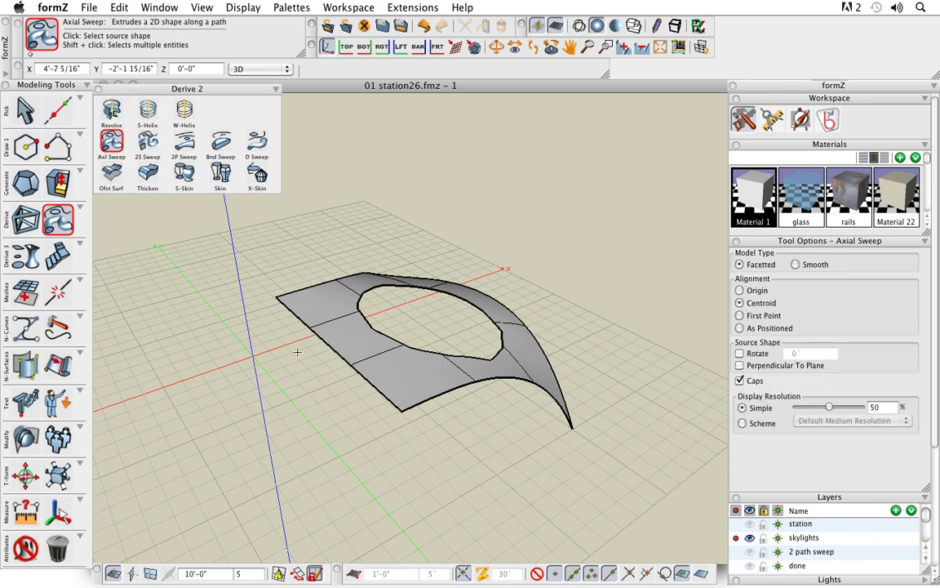
{"action": "left_click", "coordinate": [27, 151]}
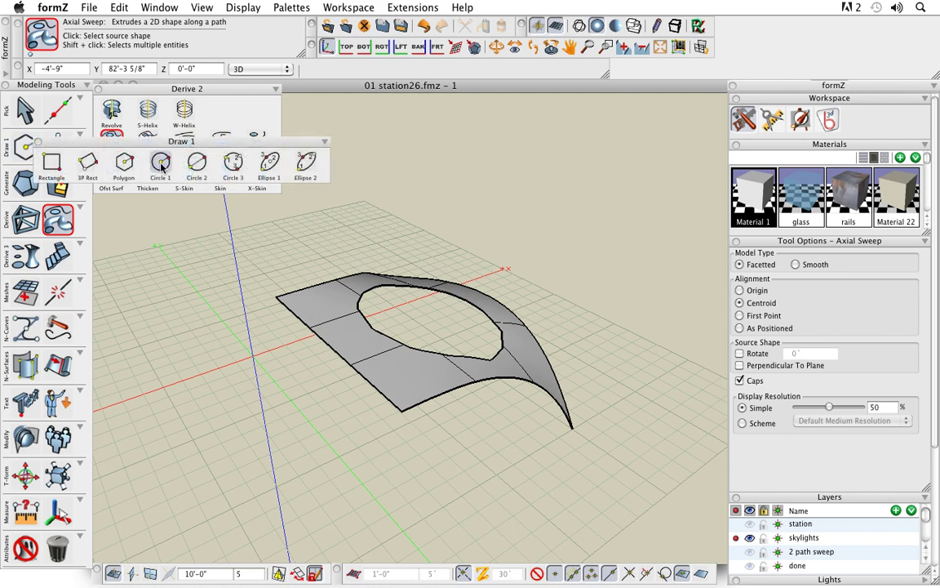
{"action": "left_click", "coordinate": [163, 166]}
{"action": "left_click", "coordinate": [320, 426]}
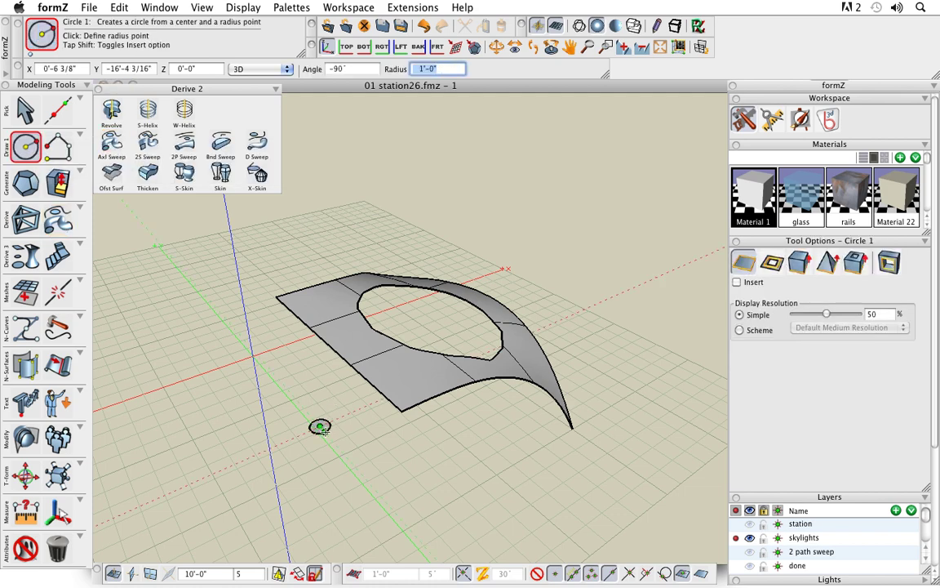
{"action": "left_click", "coordinate": [319, 421]}
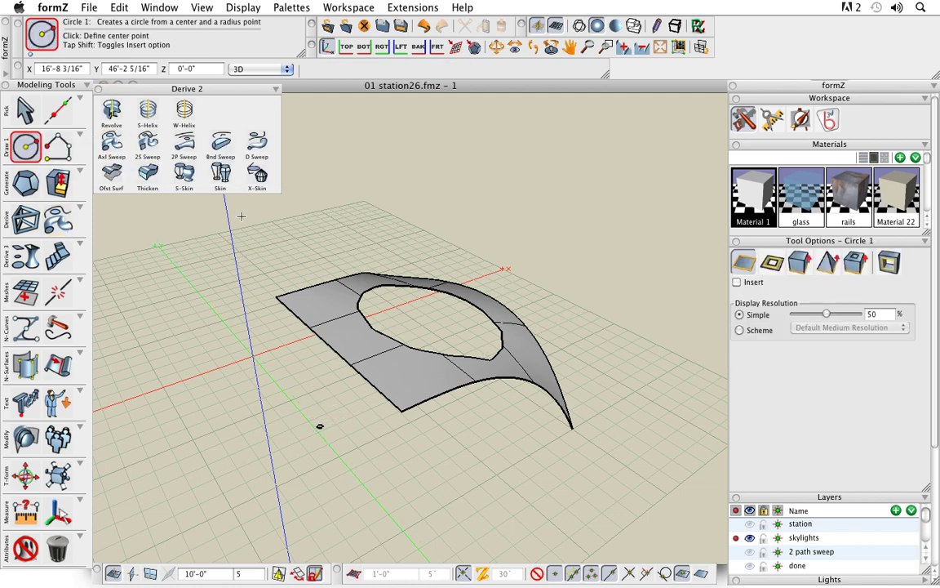
Use Axial Sweep to run the small circle along the roof surface's straight side edge, with the model type set to Smooth.
{"action": "left_click", "coordinate": [112, 138]}
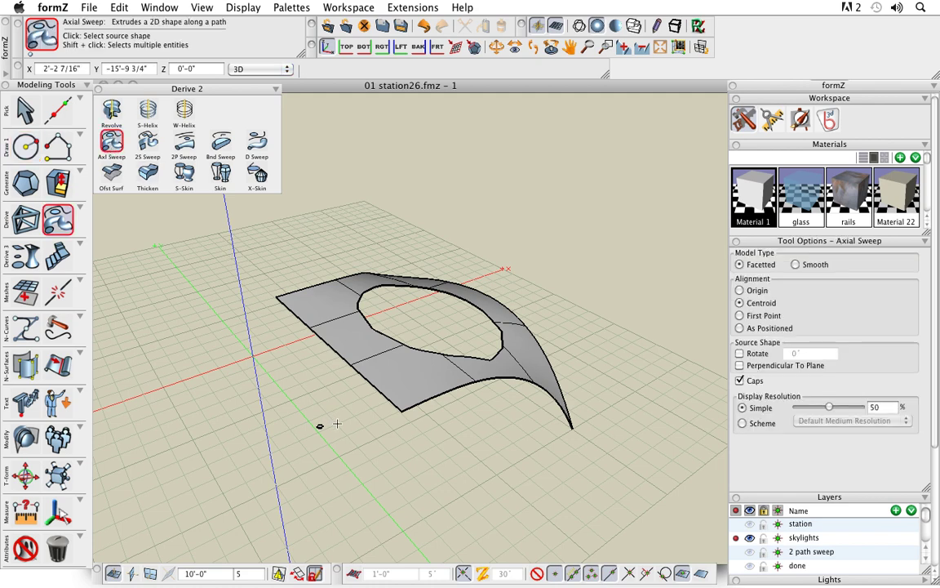
{"action": "left_click", "coordinate": [320, 426]}
{"action": "left_click", "coordinate": [320, 426]}
{"action": "left_click", "coordinate": [379, 395]}
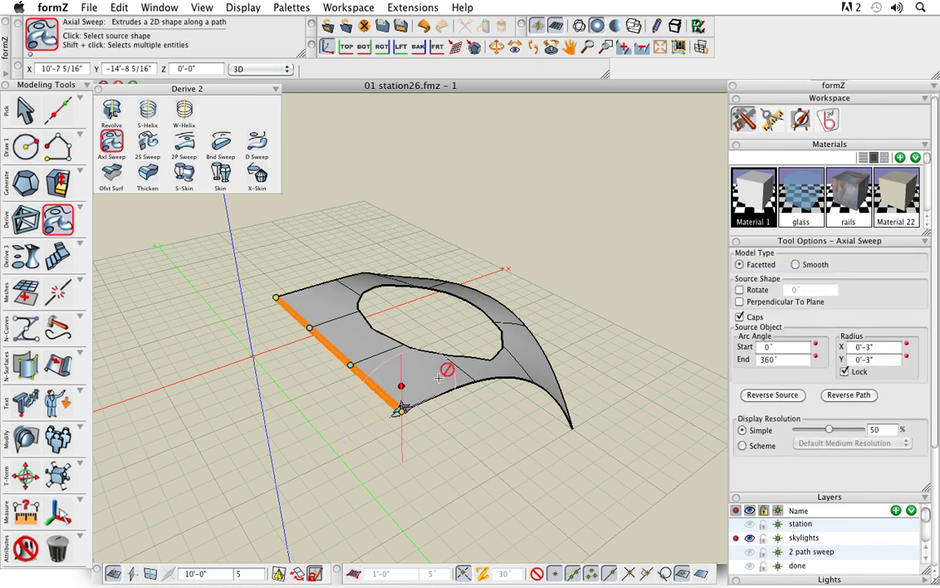
{"action": "left_click", "coordinate": [811, 262]}
{"action": "scroll", "coordinate": [381, 405], "scroll_direction": "up", "scroll_amount": 3}
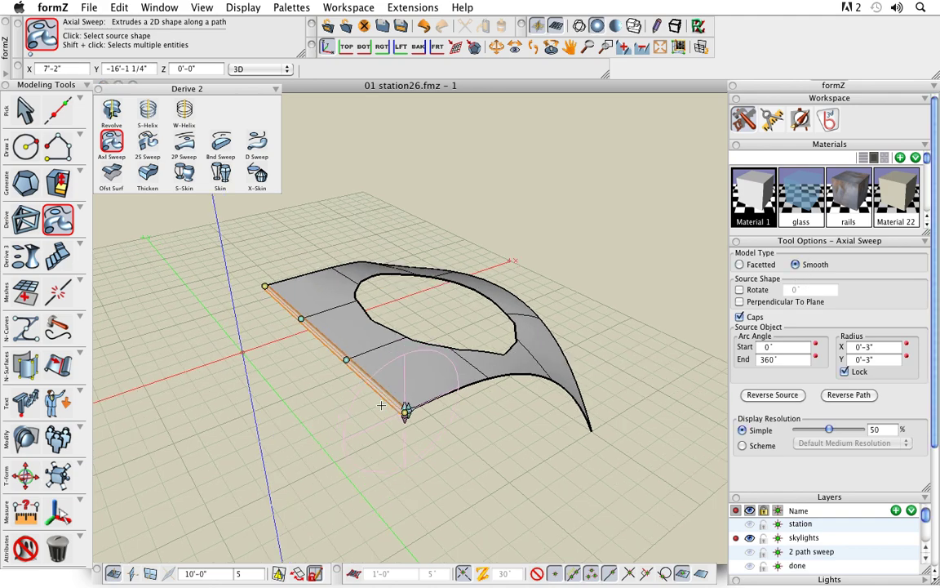
{"action": "middle_click_drag", "start_coordinate": [445, 437], "coordinate": [350, 426]}
{"action": "left_click_drag", "start_coordinate": [348, 426], "coordinate": [476, 441]}
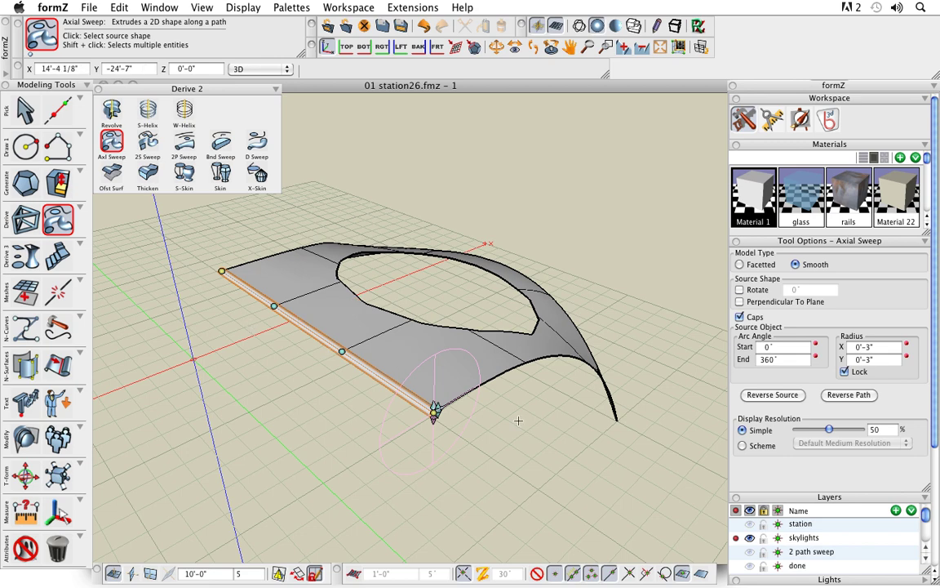
{"action": "scroll", "coordinate": [517, 419], "scroll_direction": "down", "scroll_amount": 2}
{"action": "middle_click_drag", "start_coordinate": [500, 398], "coordinate": [483, 421]}
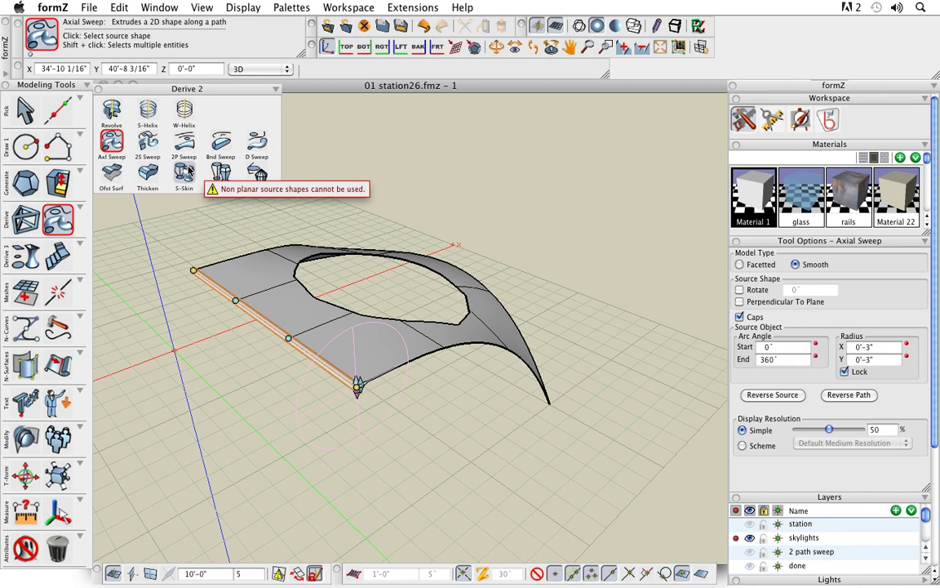
Draw a circle with a 1-foot radius in front of the roof and a much smaller circle beside it.
{"action": "left_click", "coordinate": [26, 145]}
{"action": "left_click", "coordinate": [458, 475]}
{"action": "type", "text": "1"}
{"action": "key", "text": "Return"}
{"action": "left_click", "coordinate": [519, 465]}
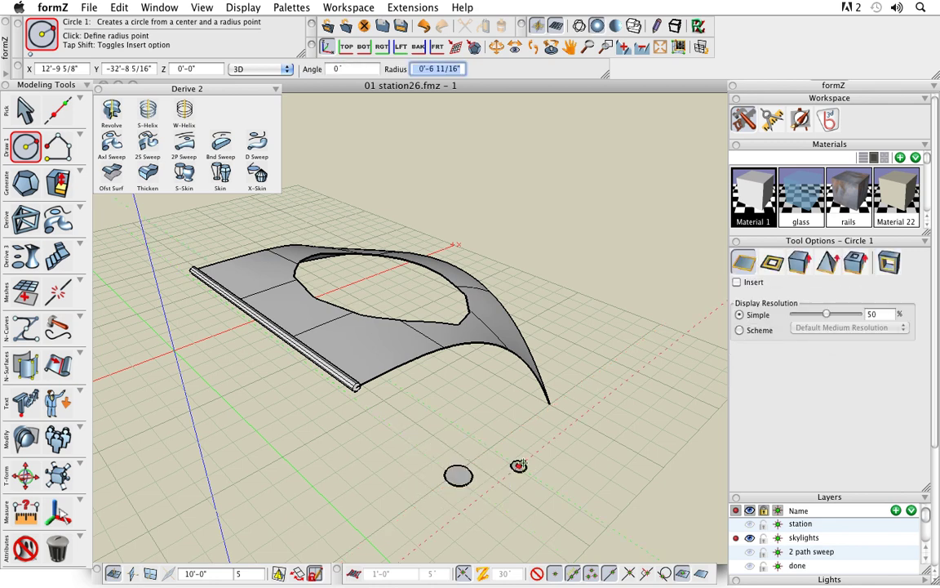
{"action": "left_click", "coordinate": [519, 466]}
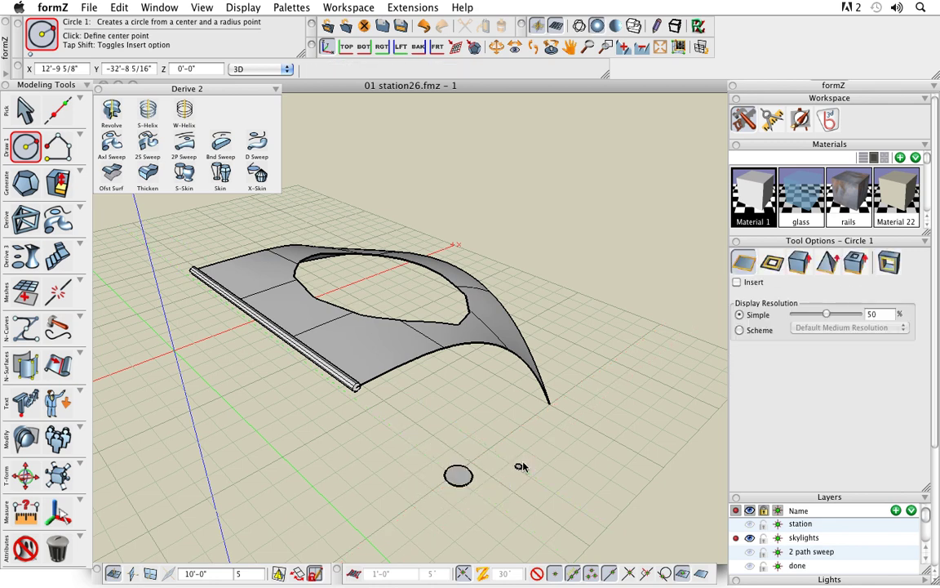
Use Two Source Sweep to run the large and small circles along the roof's arched front edge as a Smooth model.
{"action": "left_click", "coordinate": [148, 144]}
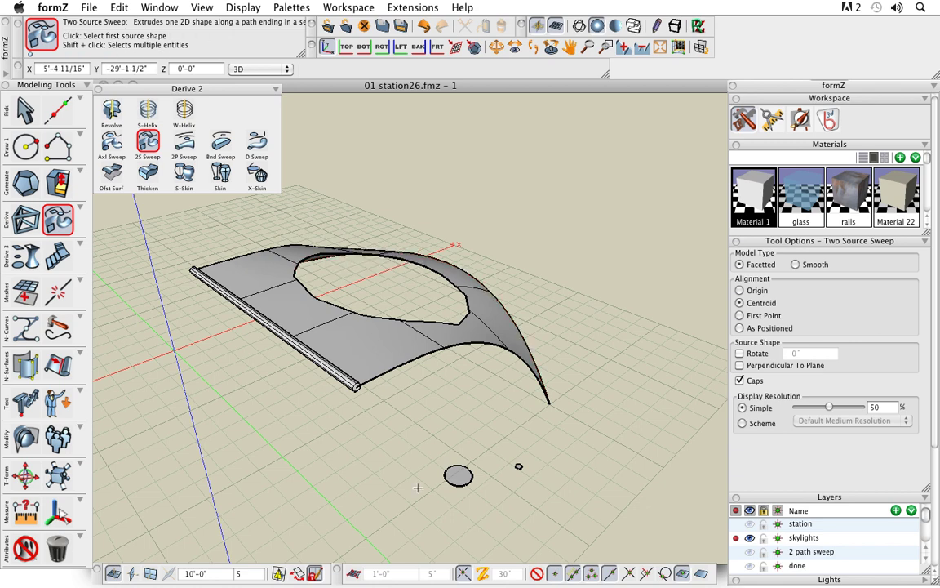
{"action": "left_click", "coordinate": [458, 475]}
{"action": "left_click", "coordinate": [518, 466]}
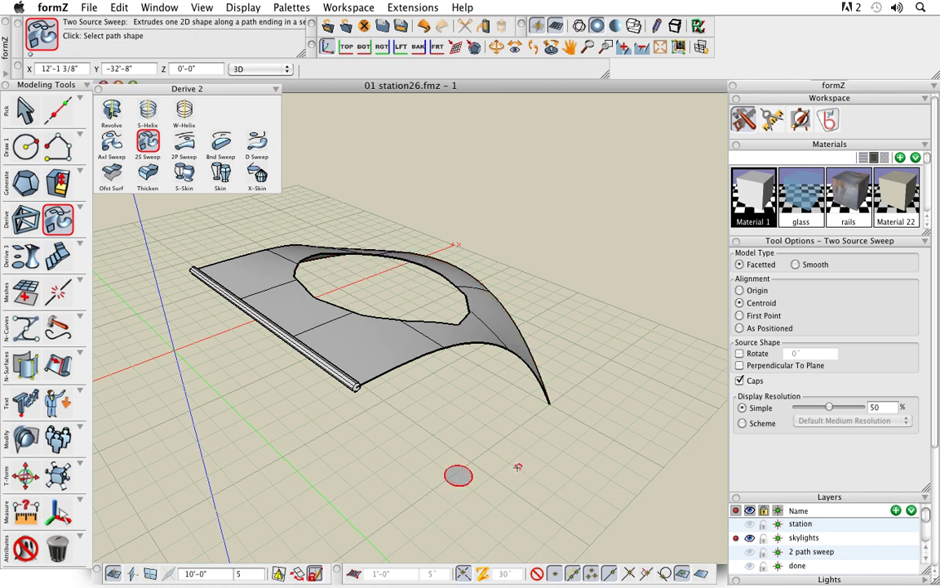
{"action": "left_click", "coordinate": [488, 345]}
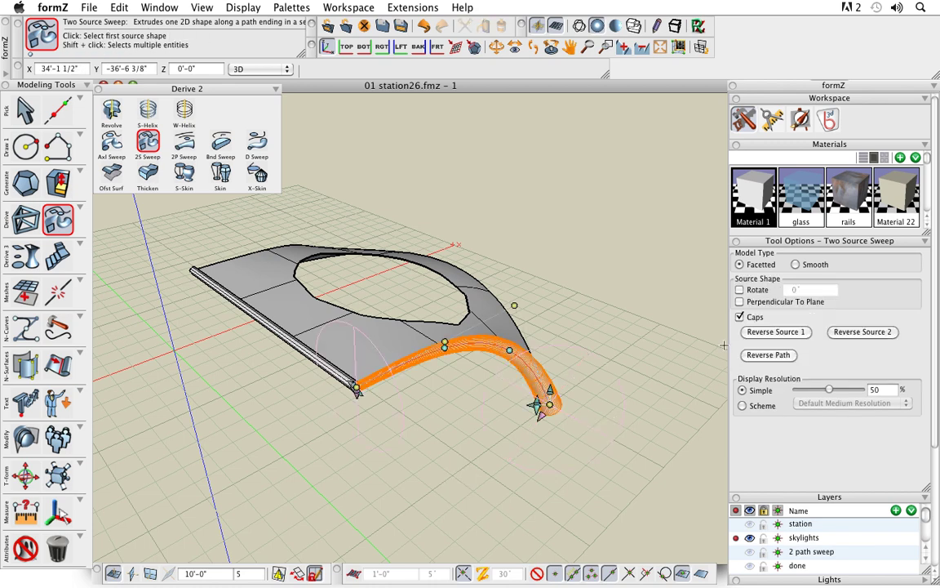
{"action": "left_click", "coordinate": [815, 265]}
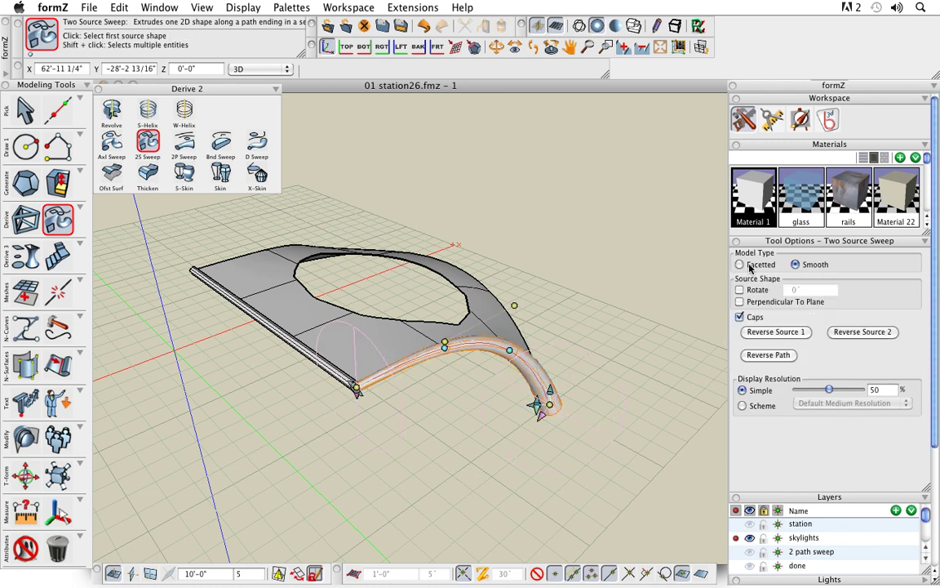
Examine the tapered tube along the arched front edge and its edit controls from several sides.
{"action": "middle_click_drag", "start_coordinate": [633, 430], "coordinate": [598, 452]}
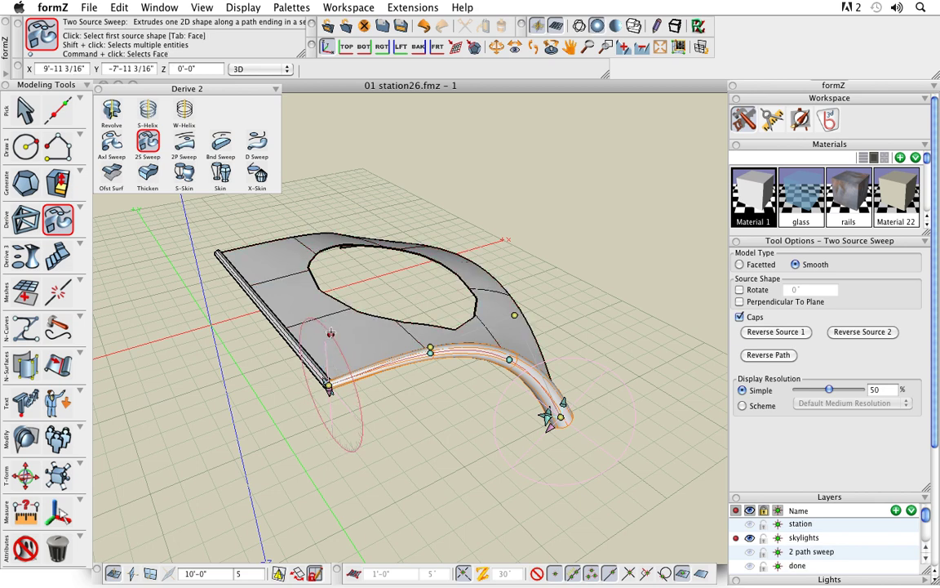
{"action": "middle_click_drag", "start_coordinate": [331, 333], "coordinate": [401, 428]}
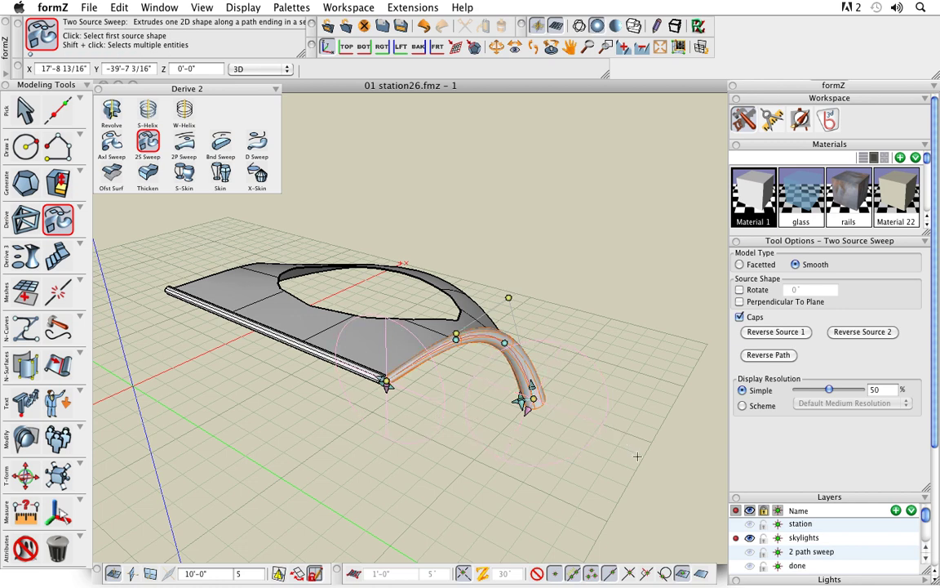
{"action": "middle_click_drag", "start_coordinate": [561, 399], "coordinate": [558, 463]}
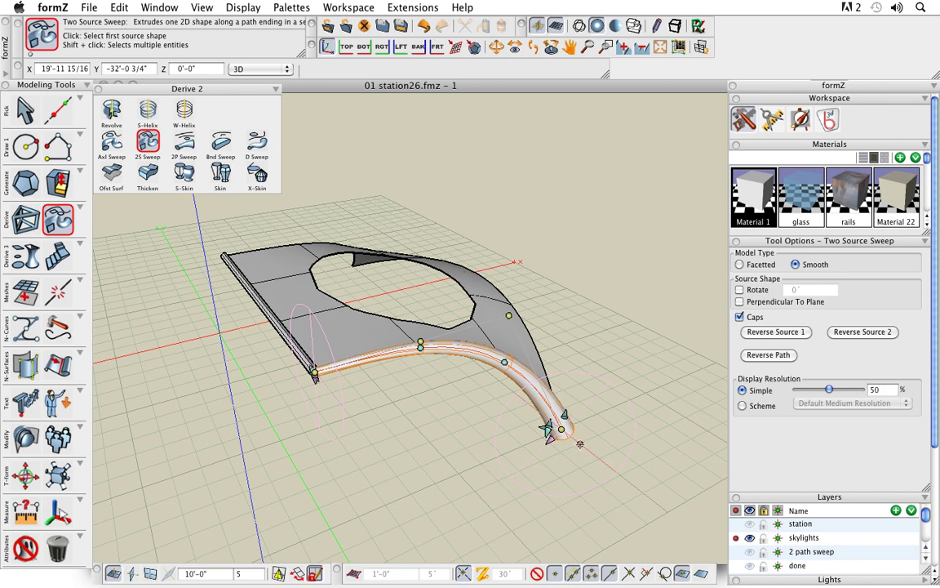
{"action": "middle_click_drag", "start_coordinate": [455, 469], "coordinate": [488, 481]}
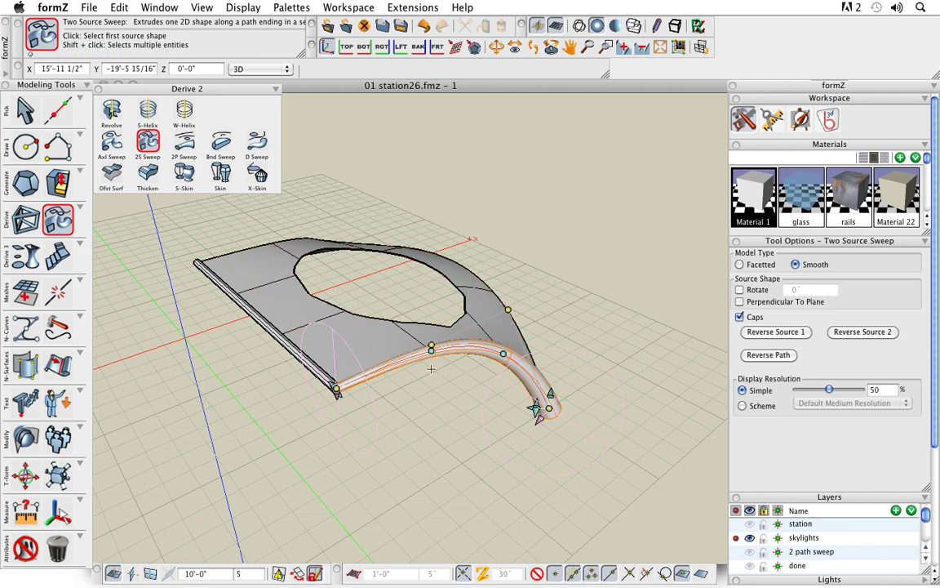
{"action": "scroll", "coordinate": [441, 437], "scroll_direction": "down", "scroll_amount": 3}
{"action": "middle_click_drag", "start_coordinate": [594, 490], "coordinate": [555, 488]}
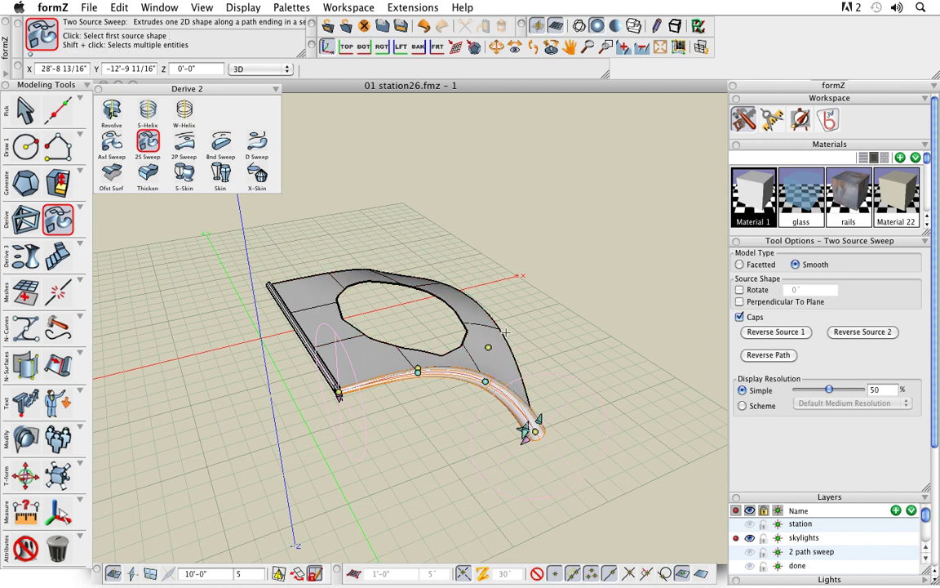
{"action": "middle_click_drag", "start_coordinate": [585, 372], "coordinate": [216, 376]}
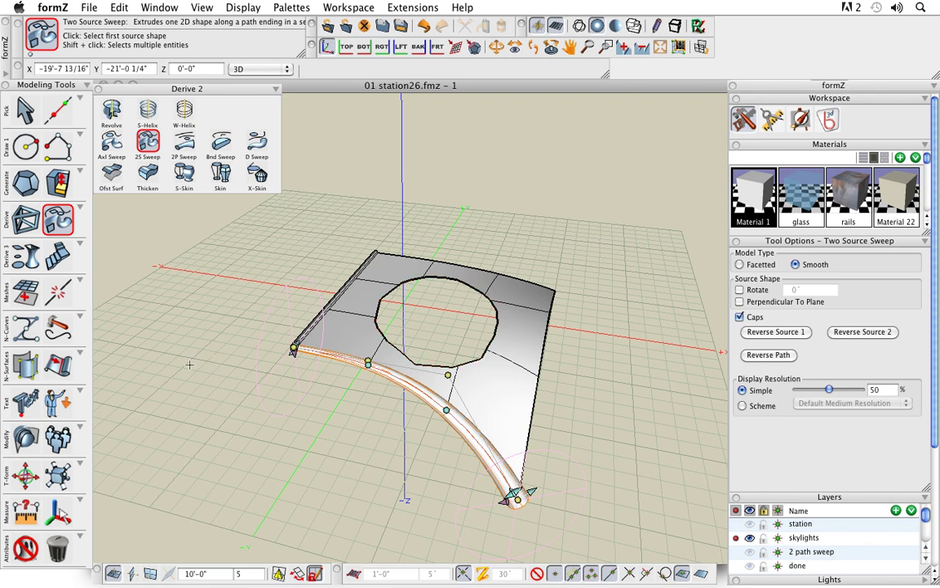
Extract one lengthwise and one depthwise curve from the roof surface with NURBS Extract Curve.
{"action": "left_click", "coordinate": [49, 362]}
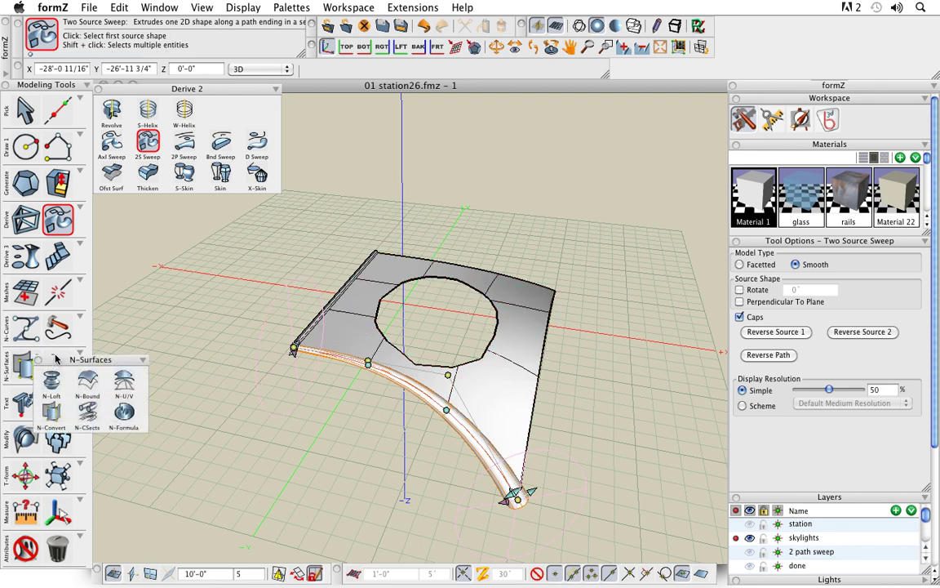
{"action": "left_click", "coordinate": [56, 361]}
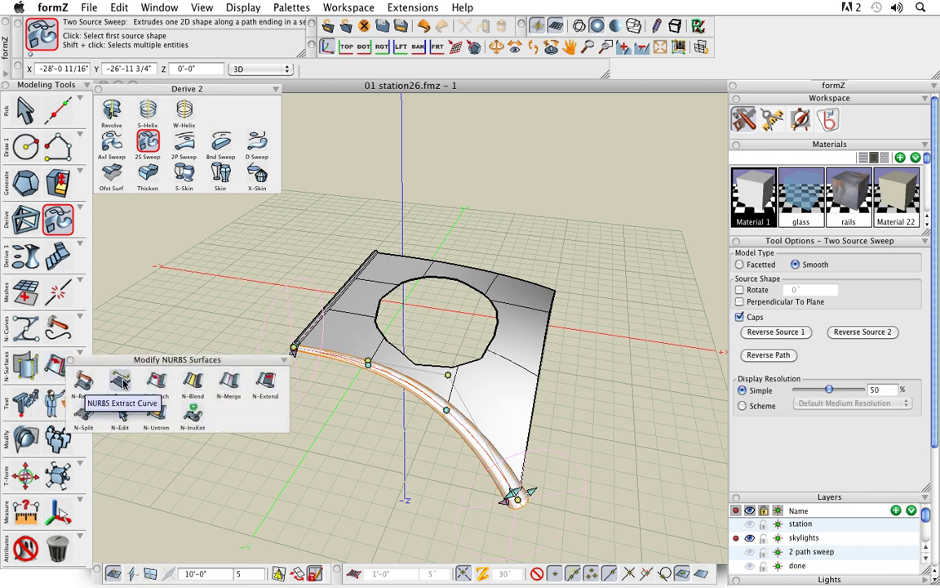
{"action": "left_click", "coordinate": [121, 382]}
{"action": "middle_click_drag", "start_coordinate": [571, 433], "coordinate": [507, 390]}
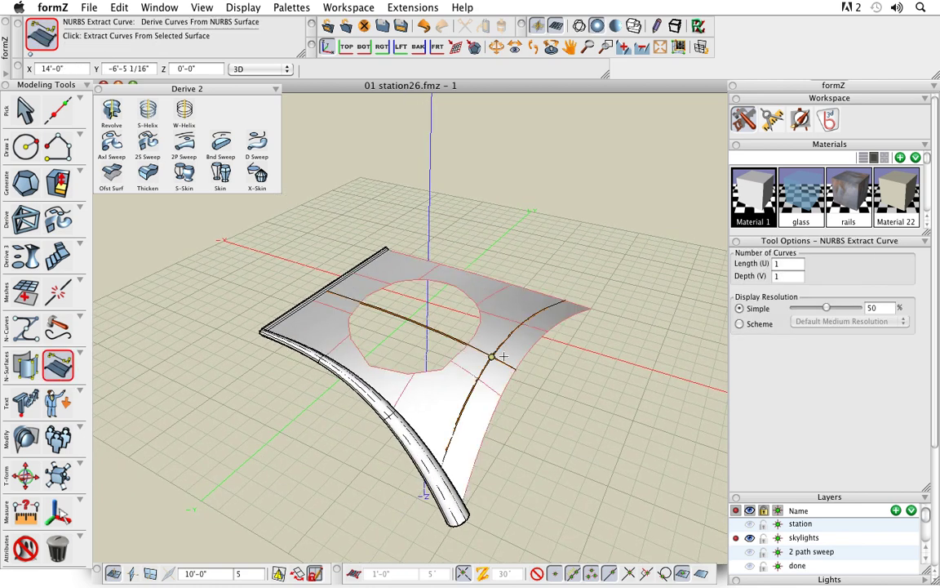
{"action": "left_click", "coordinate": [492, 356]}
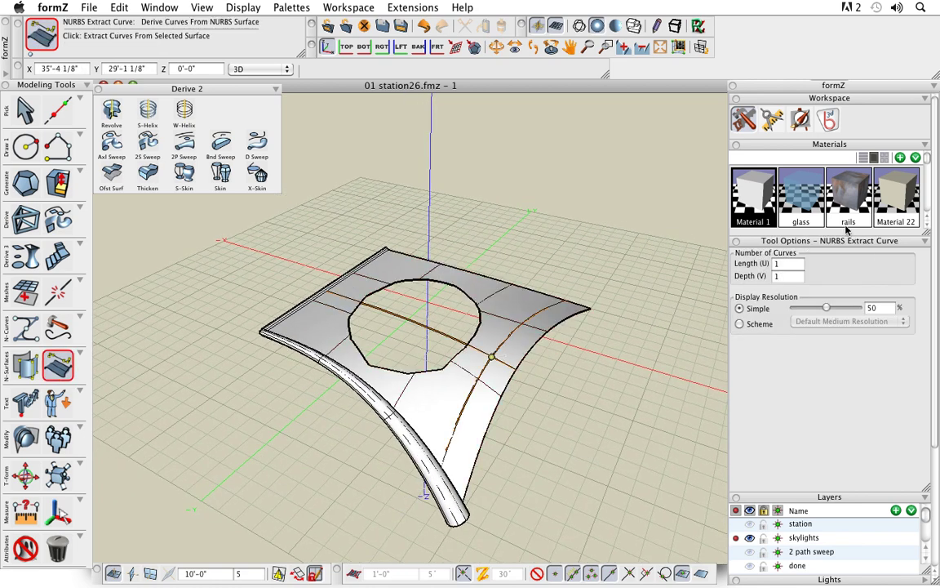
Set the number of depth curves to 0 and move the lengthwise curve to between the skylight opening and the arched front edge.
{"action": "double_click", "coordinate": [781, 276]}
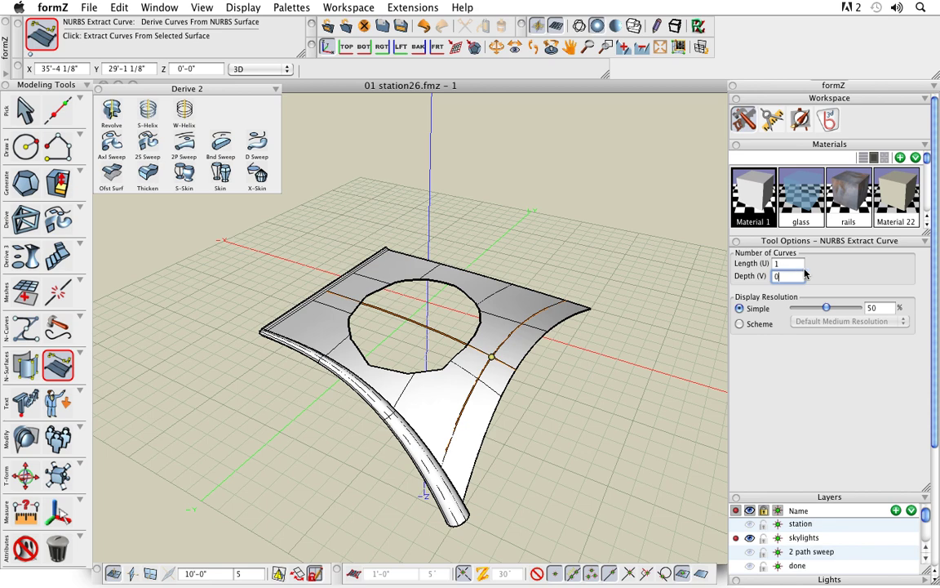
{"action": "left_click", "coordinate": [495, 348]}
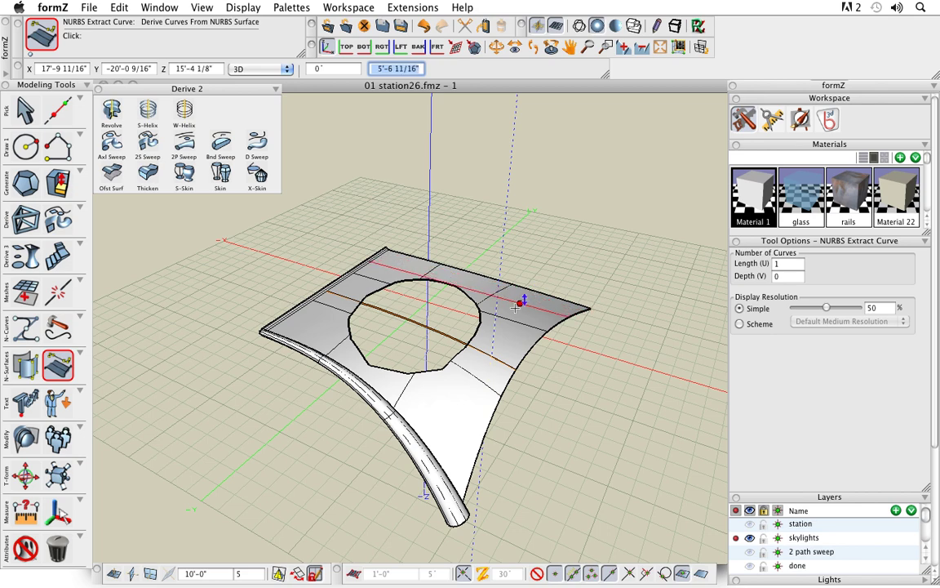
{"action": "left_click", "coordinate": [427, 411]}
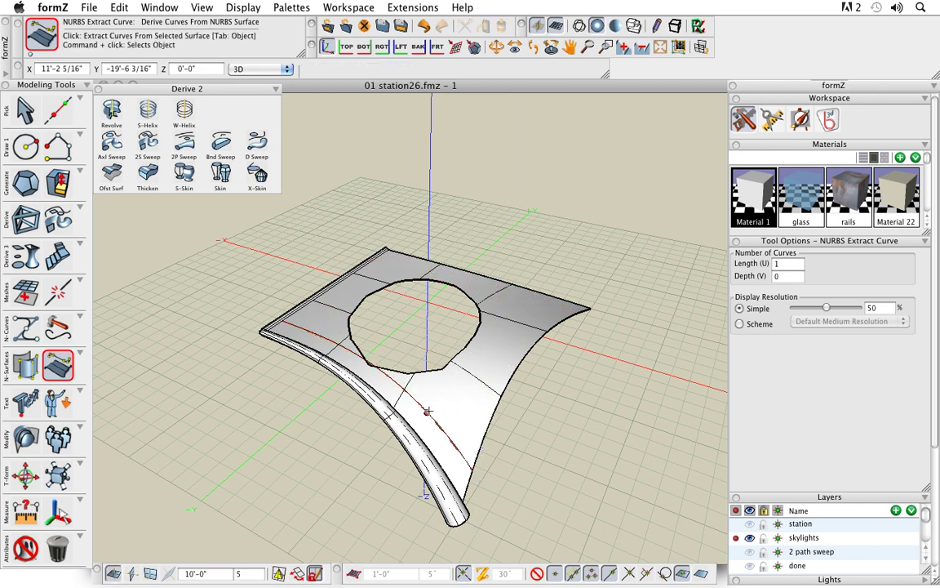
Draw a straight vector line on the reference plane from the front tube's lower end to a point within the skylight opening.
{"action": "key", "text": "space"}
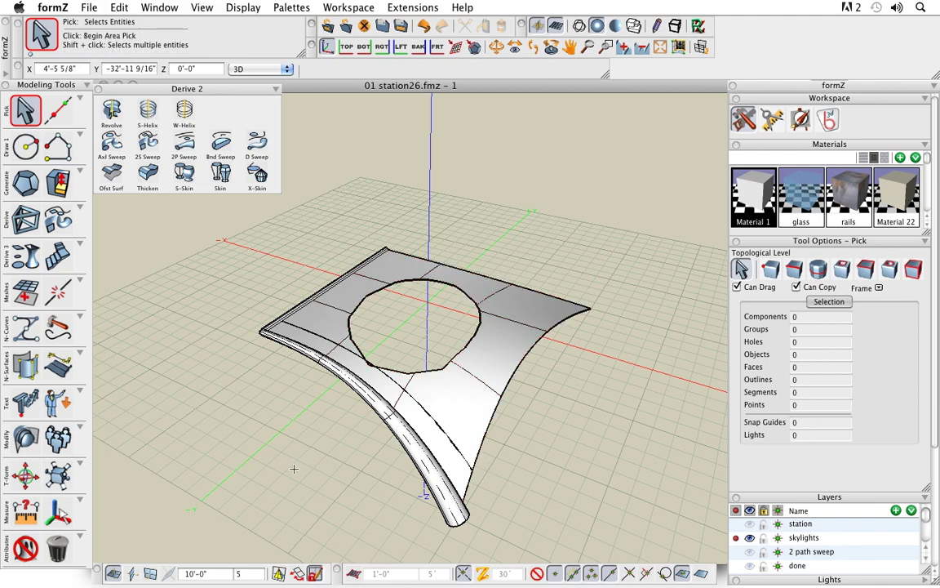
{"action": "middle_click_drag", "start_coordinate": [295, 469], "coordinate": [348, 489]}
{"action": "left_click_drag", "start_coordinate": [348, 489], "coordinate": [428, 477]}
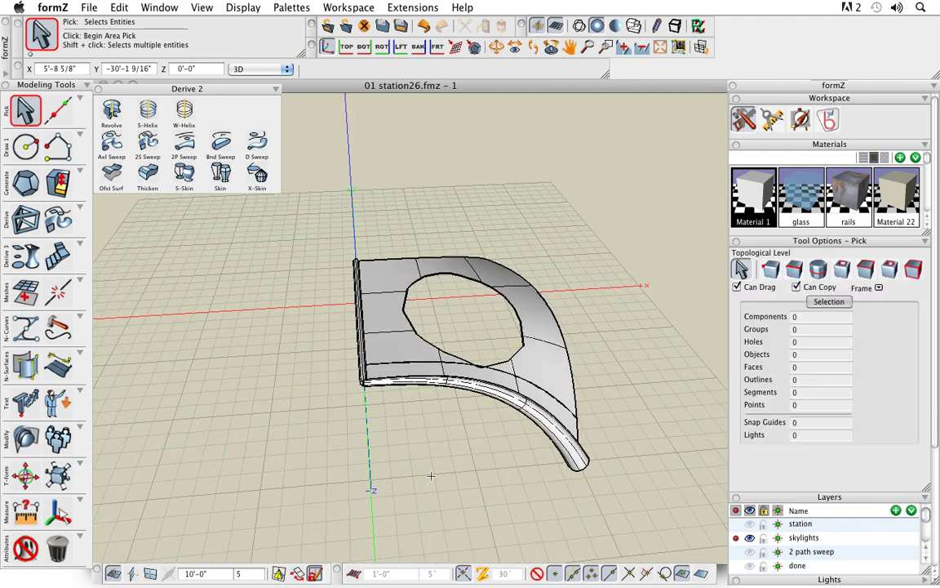
{"action": "left_click_drag", "start_coordinate": [444, 460], "coordinate": [370, 436]}
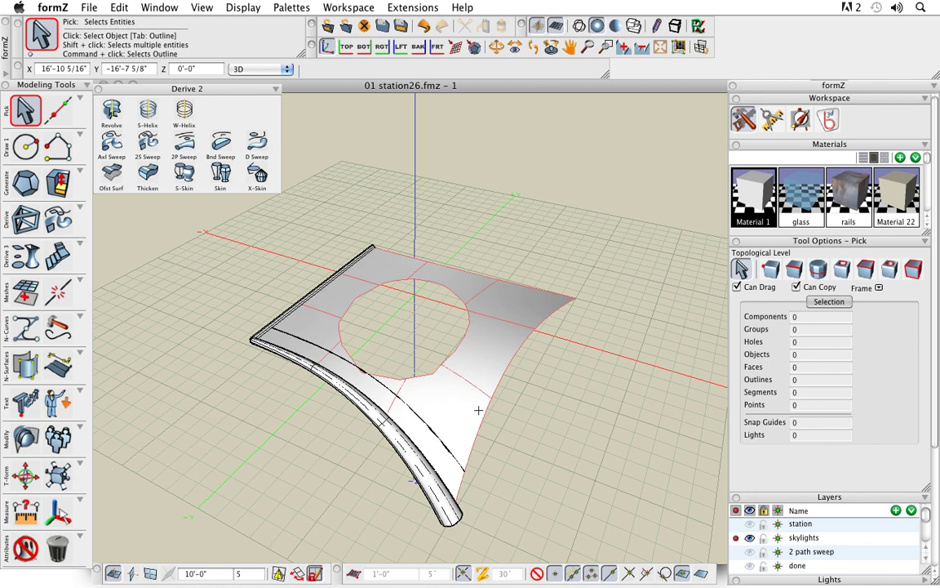
{"action": "middle_click_drag", "start_coordinate": [330, 512], "coordinate": [365, 507]}
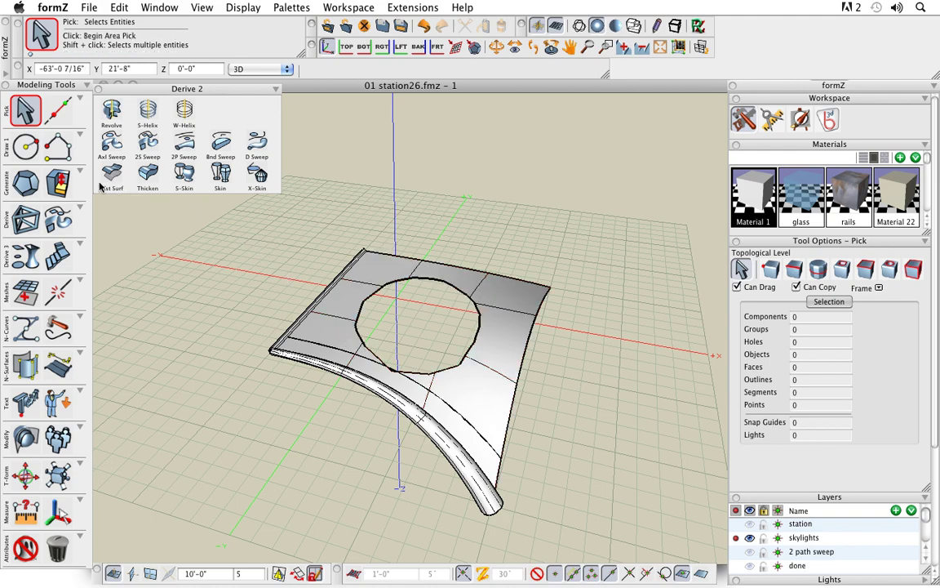
{"action": "left_click", "coordinate": [58, 149]}
{"action": "middle_click_drag", "start_coordinate": [434, 399], "coordinate": [404, 359]}
{"action": "middle_click_drag", "start_coordinate": [552, 473], "coordinate": [547, 493]}
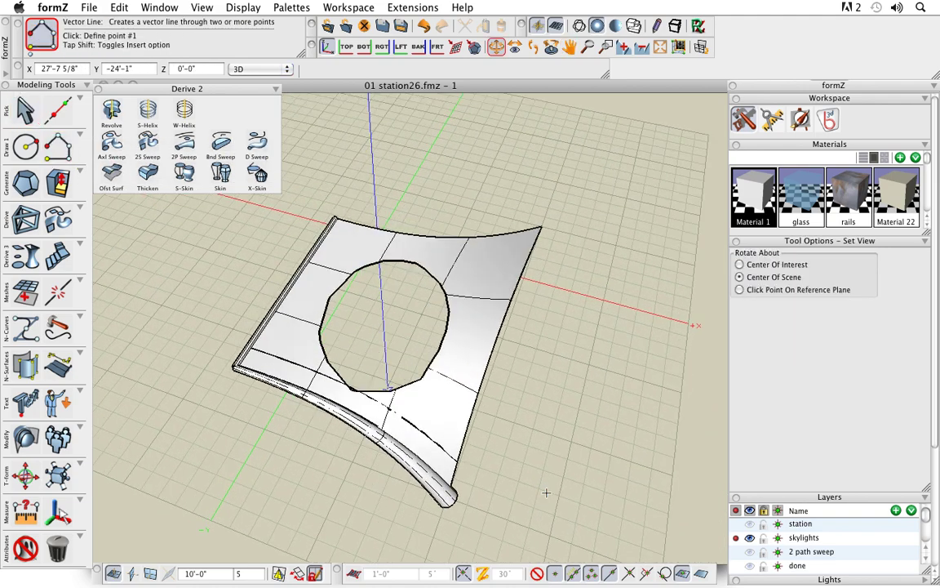
{"action": "middle_click_drag", "start_coordinate": [481, 490], "coordinate": [472, 282]}
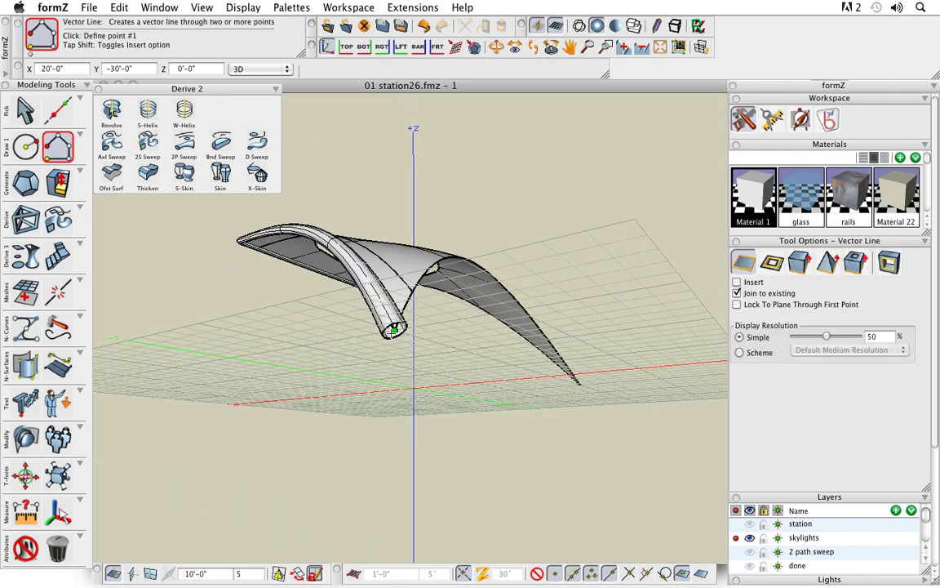
{"action": "left_click", "coordinate": [393, 329]}
{"action": "middle_click_drag", "start_coordinate": [470, 178], "coordinate": [587, 466]}
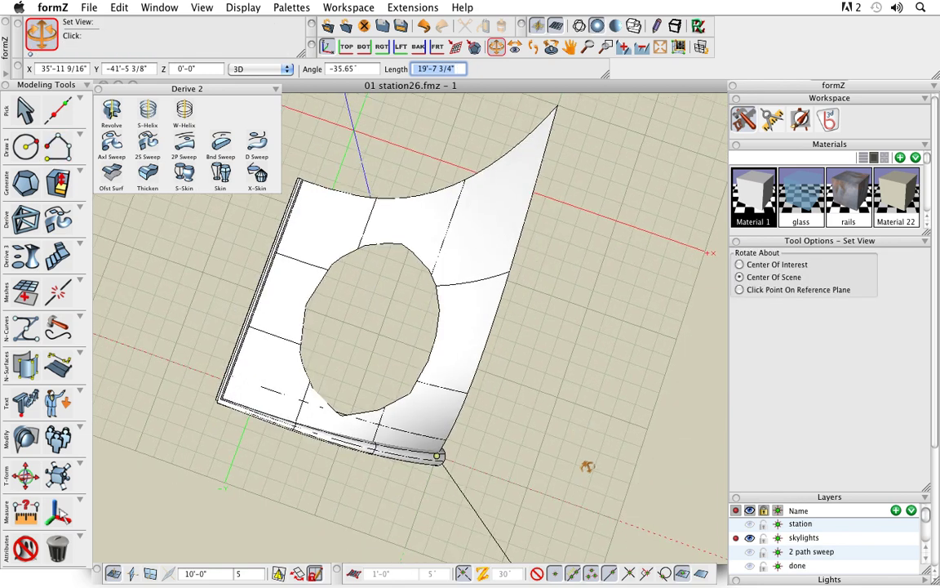
{"action": "left_click", "coordinate": [378, 334]}
{"action": "left_click", "coordinate": [378, 334]}
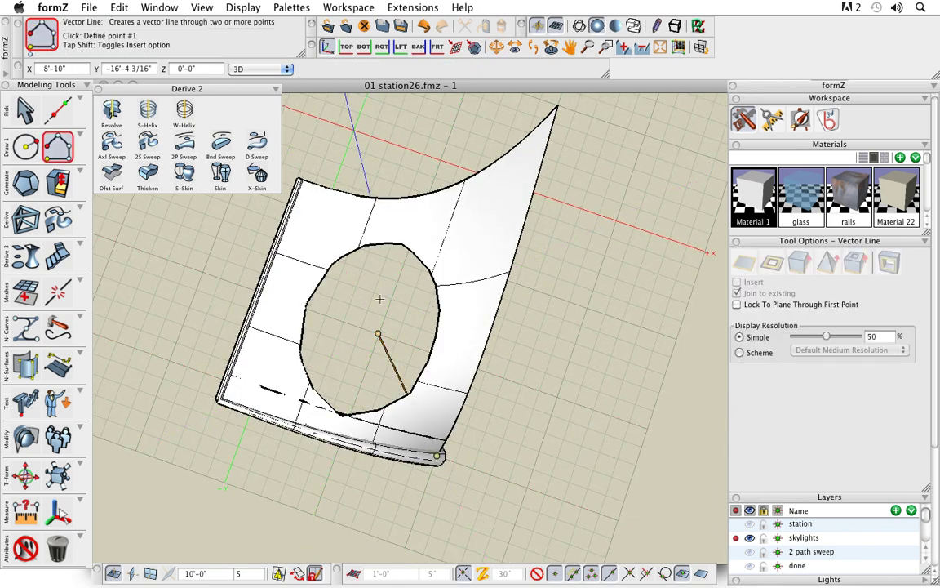
Project the straight line onto the roof surface with Project Curve, perpendicular to the reference plane.
{"action": "middle_click_drag", "start_coordinate": [390, 491], "coordinate": [571, 335]}
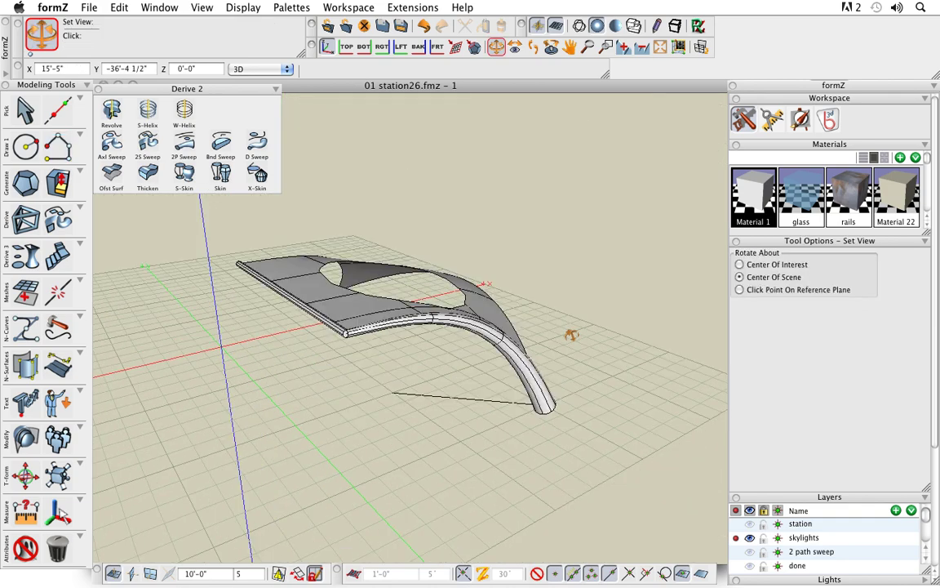
{"action": "middle_click_drag", "start_coordinate": [531, 434], "coordinate": [288, 328]}
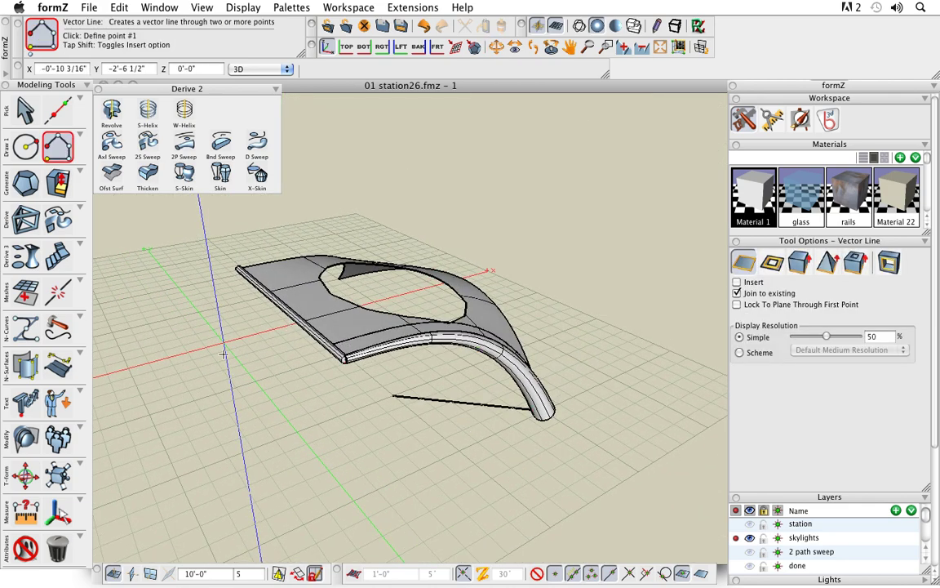
{"action": "left_click", "coordinate": [31, 218]}
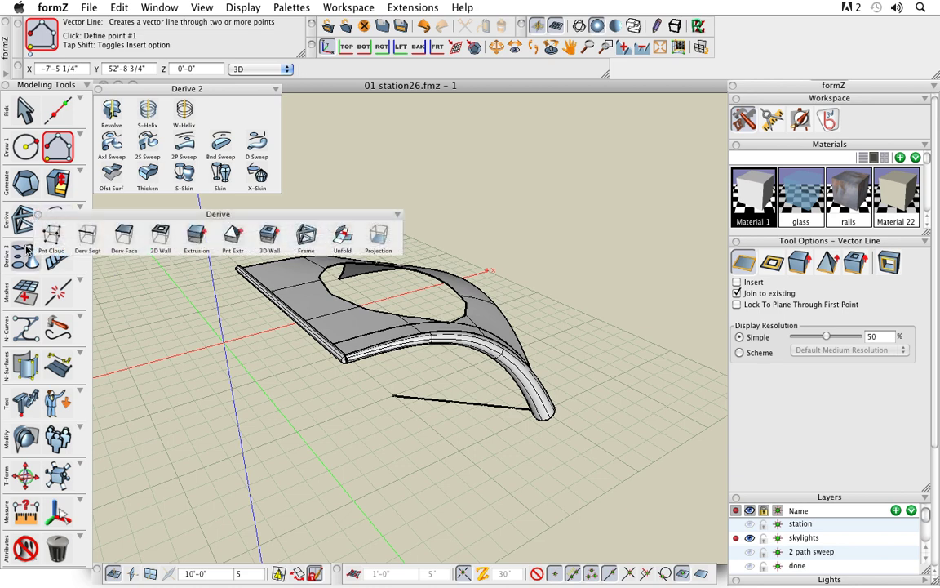
{"action": "left_click", "coordinate": [26, 250]}
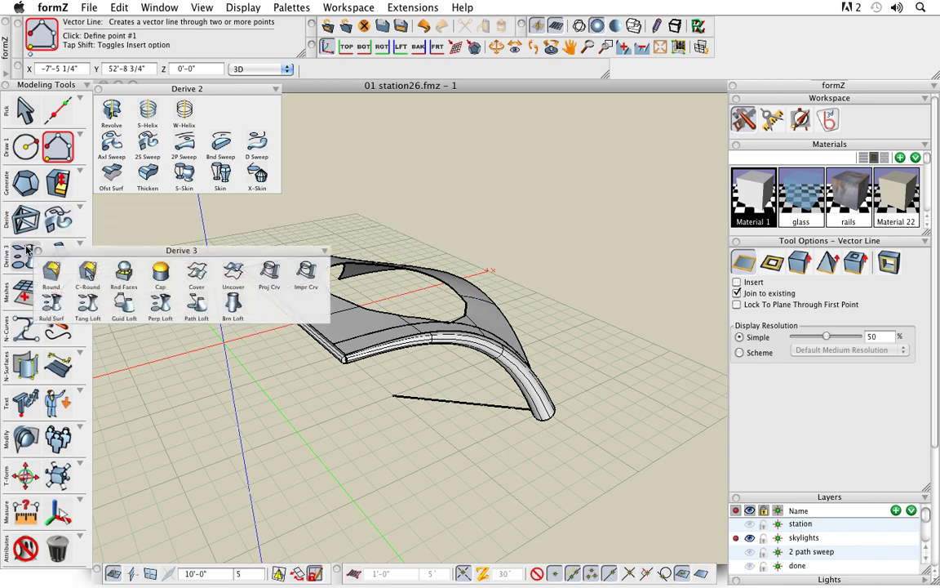
{"action": "left_click", "coordinate": [269, 276]}
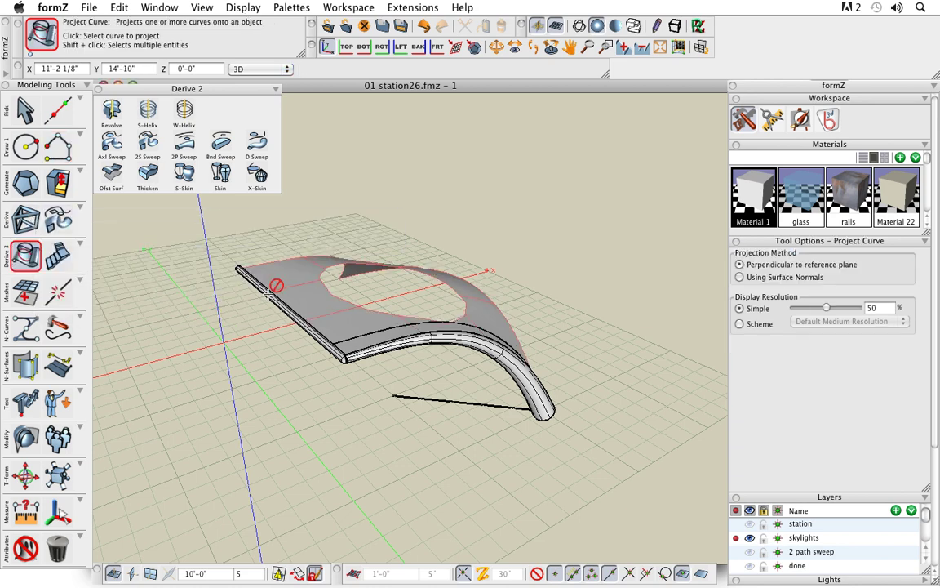
{"action": "left_click", "coordinate": [485, 404]}
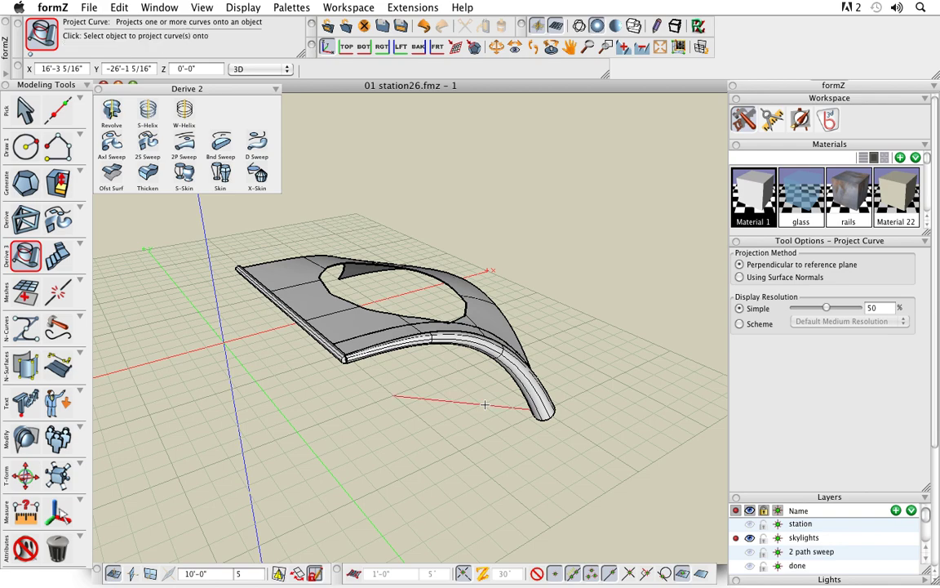
{"action": "left_click", "coordinate": [483, 295]}
{"action": "middle_click_drag", "start_coordinate": [579, 336], "coordinate": [395, 382]}
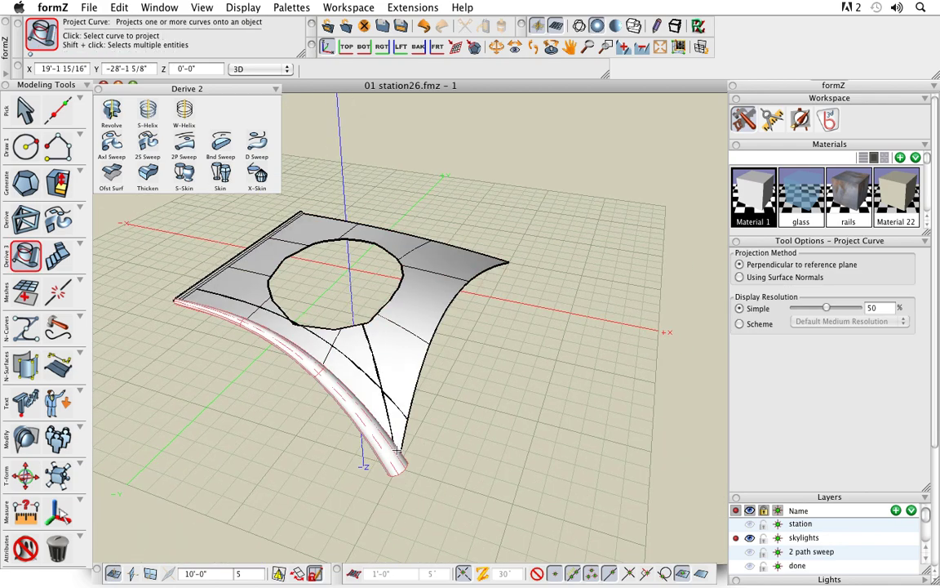
{"action": "middle_click_drag", "start_coordinate": [397, 448], "coordinate": [517, 438]}
{"action": "left_click", "coordinate": [445, 444]}
{"action": "middle_click_drag", "start_coordinate": [519, 402], "coordinate": [562, 409]}
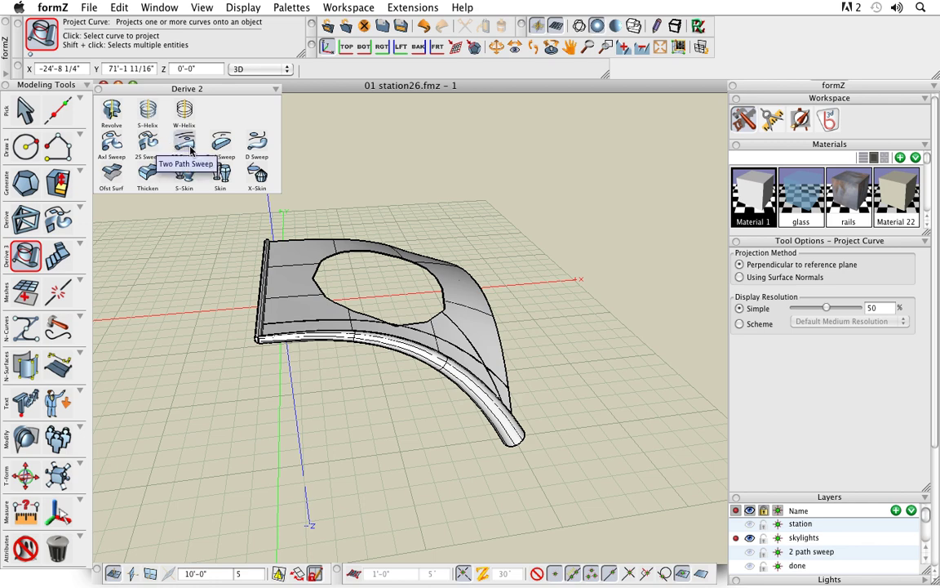
Isolate the roof surface by hiding all other objects, and deselect it.
{"action": "left_click", "coordinate": [24, 110]}
{"action": "left_click", "coordinate": [290, 285]}
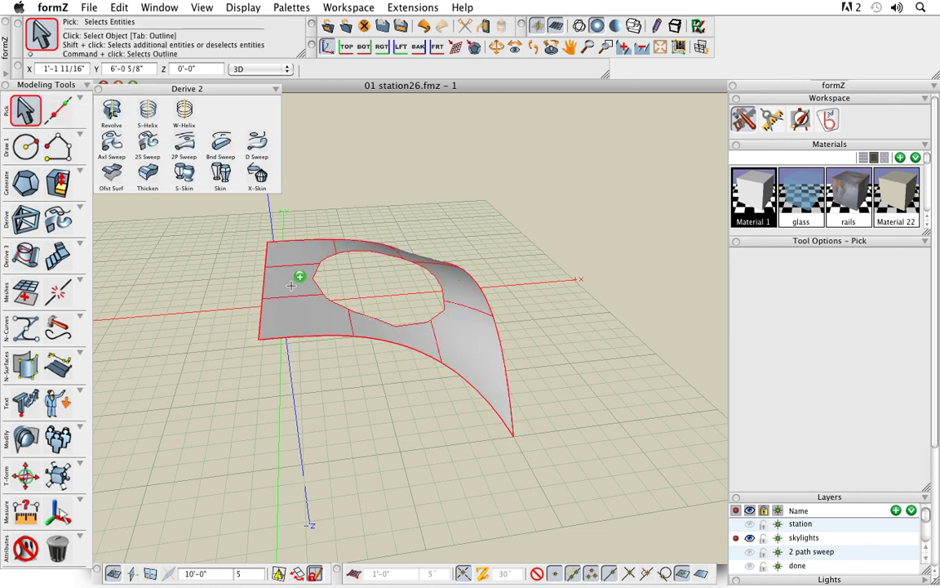
{"action": "scroll", "coordinate": [349, 298], "scroll_direction": "down", "scroll_amount": 2}
{"action": "middle_click_drag", "start_coordinate": [377, 407], "coordinate": [433, 413]}
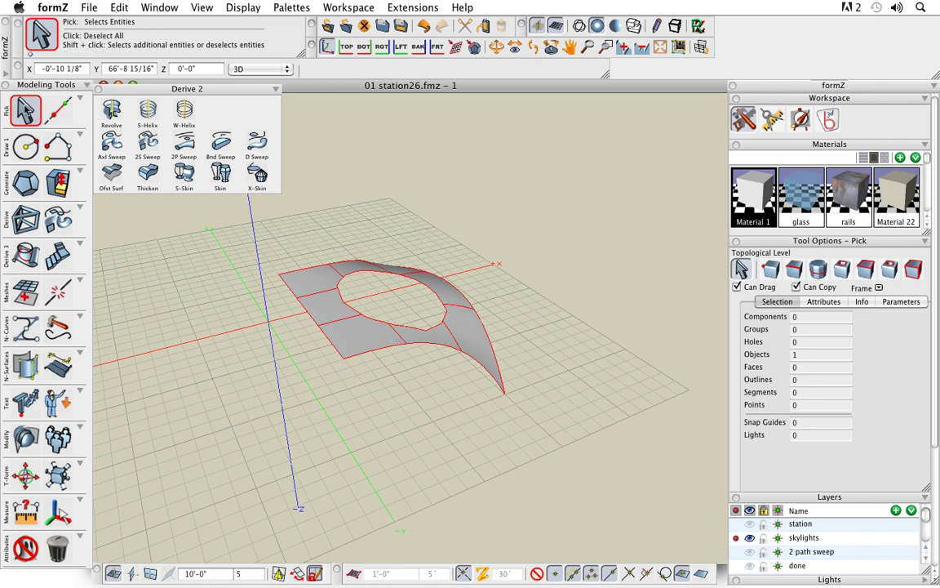
{"action": "left_click", "coordinate": [458, 168]}
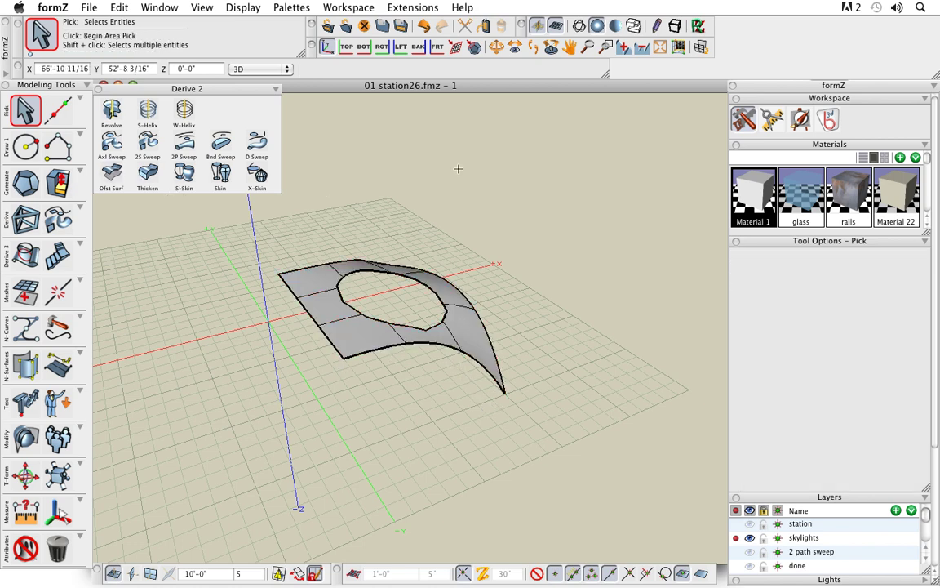
Derive a separate curve from the roof's arched front edge with Derive Segments and leave only that curve displayed.
{"action": "key", "text": "space"}
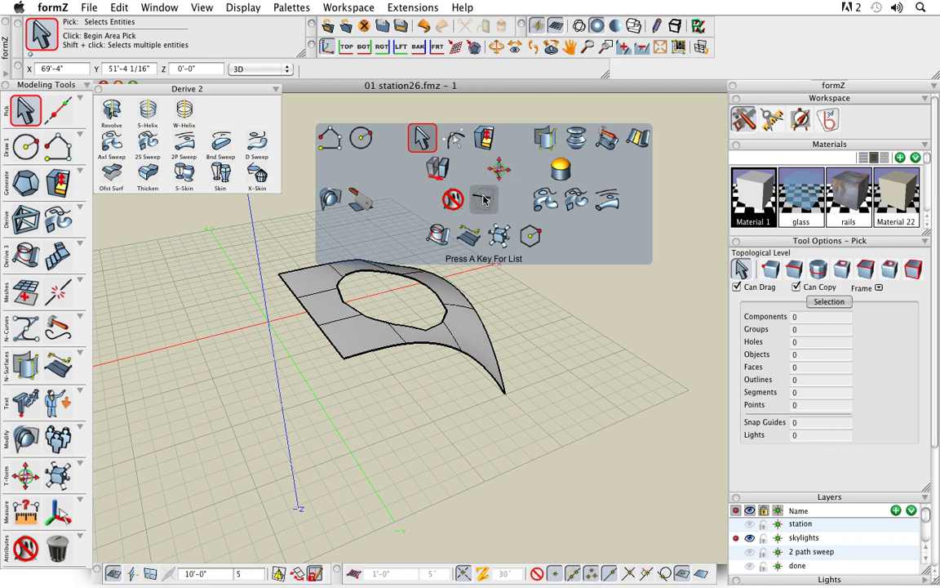
{"action": "left_click", "coordinate": [437, 169]}
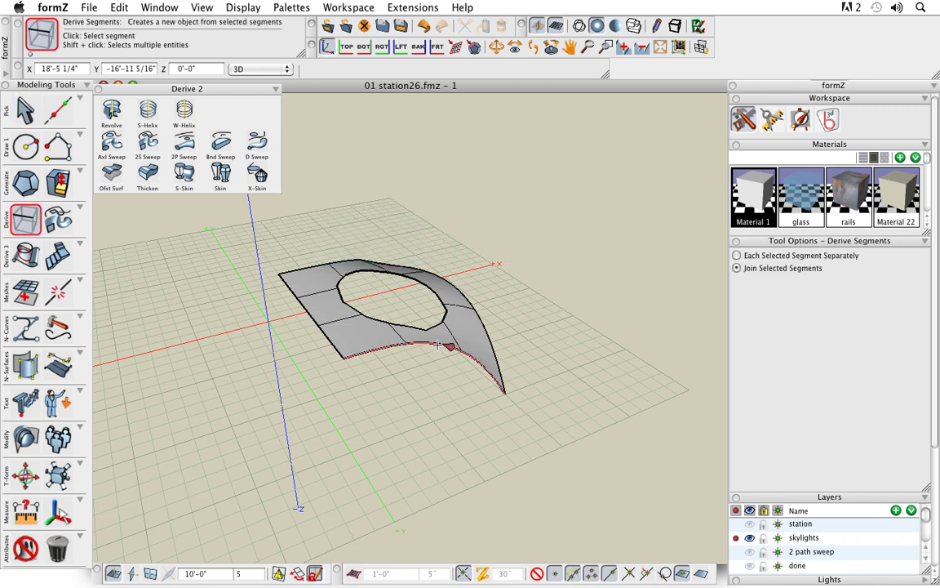
{"action": "left_click", "coordinate": [438, 345]}
{"action": "middle_click_drag", "start_coordinate": [588, 464], "coordinate": [559, 467]}
{"action": "mouse_move", "coordinate": [560, 468]}
{"action": "left_mouse_down"}
{"action": "mouse_move", "coordinate": [472, 430]}
{"action": "mouse_move", "coordinate": [552, 452]}
{"action": "left_mouse_up"}
Offset the arched curve with Offset Outline to add a second curve slightly below it.
{"action": "left_click_drag", "start_coordinate": [70, 175], "coordinate": [107, 180]}
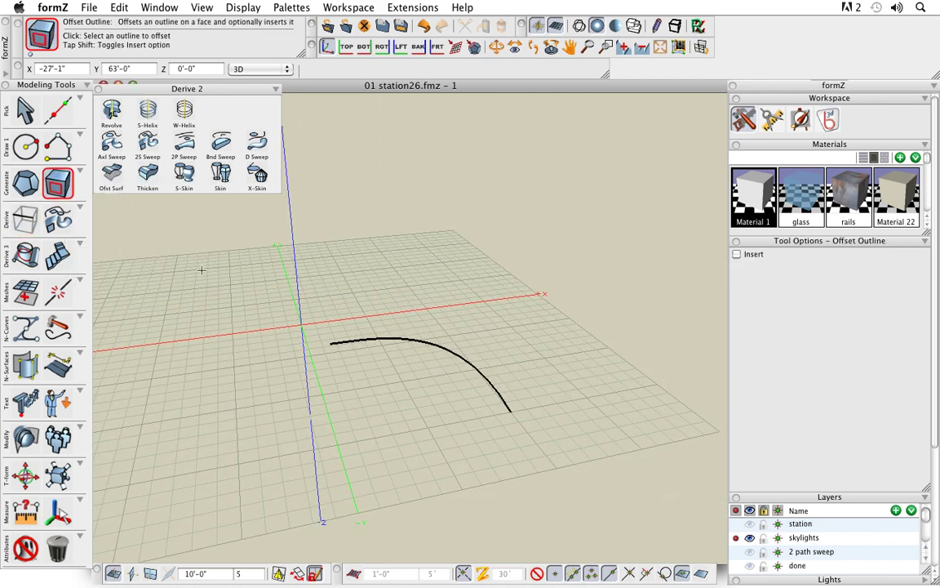
{"action": "left_click", "coordinate": [415, 339]}
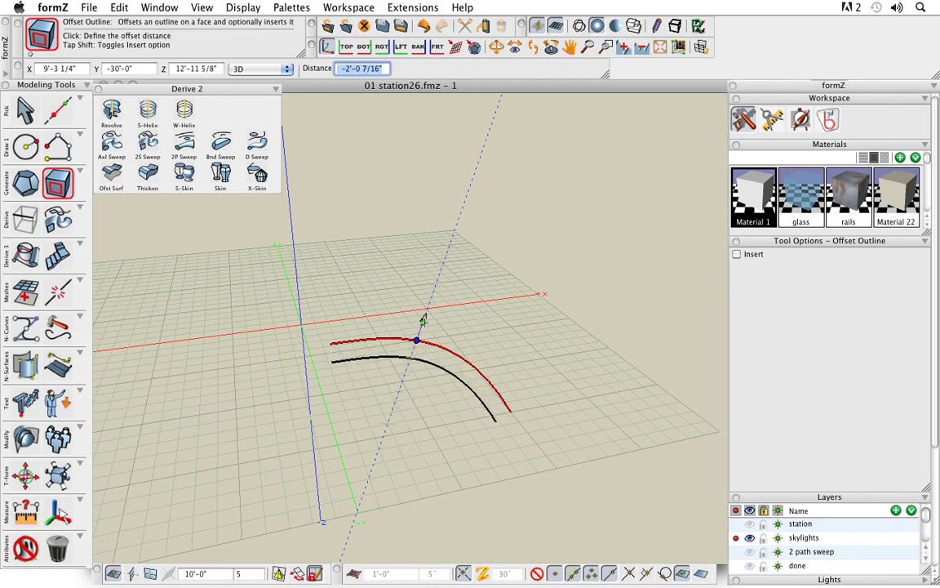
{"action": "left_click", "coordinate": [422, 333]}
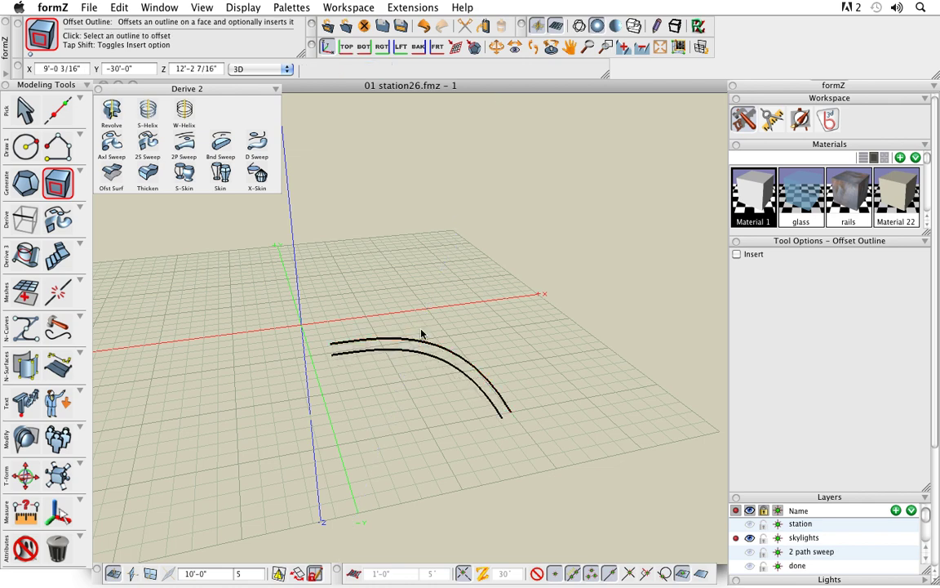
Reconstruct the lower offset curve as degree 3 with 12 control points.
{"action": "left_click_drag", "start_coordinate": [65, 329], "coordinate": [65, 330]}
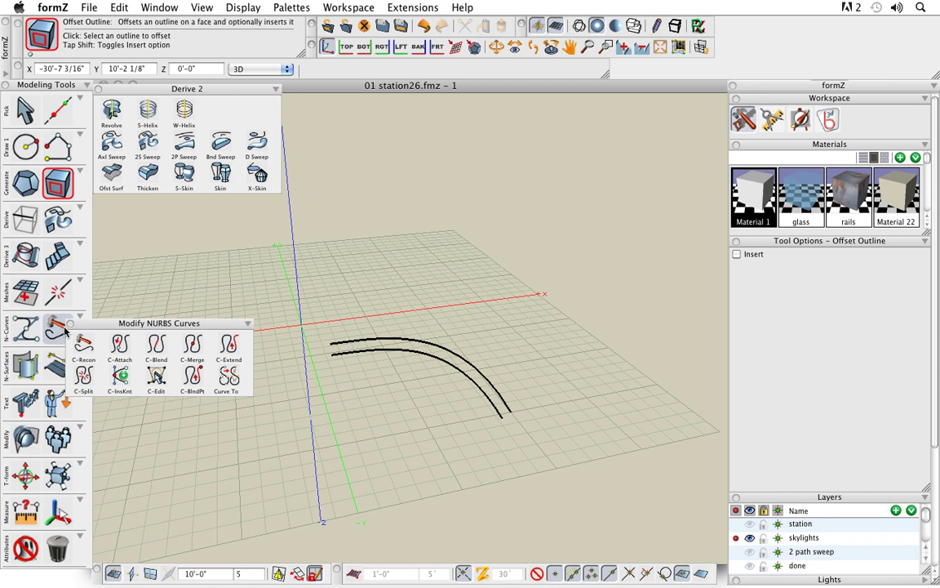
{"action": "left_click_drag", "start_coordinate": [65, 329], "coordinate": [122, 347]}
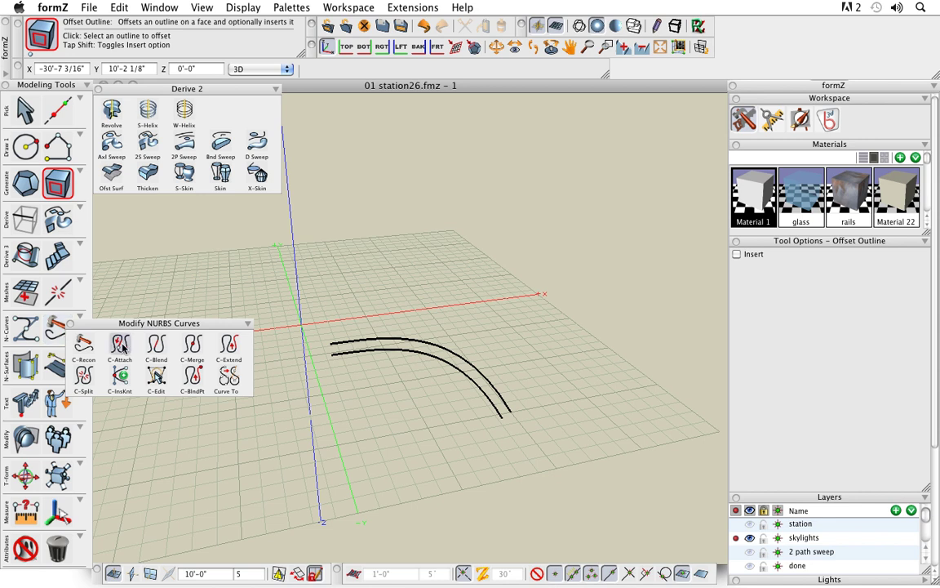
{"action": "left_click_drag", "start_coordinate": [122, 347], "coordinate": [83, 342]}
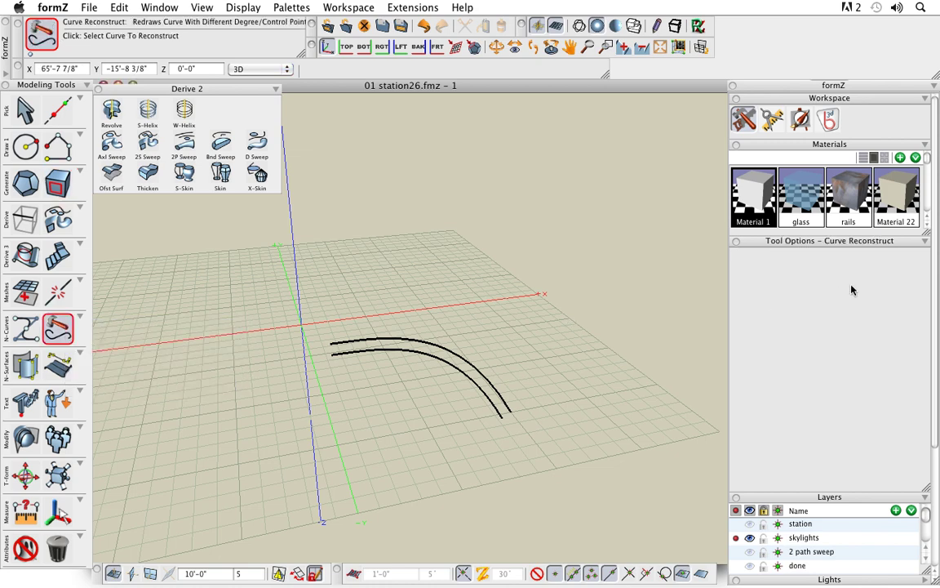
{"action": "left_click", "coordinate": [468, 377]}
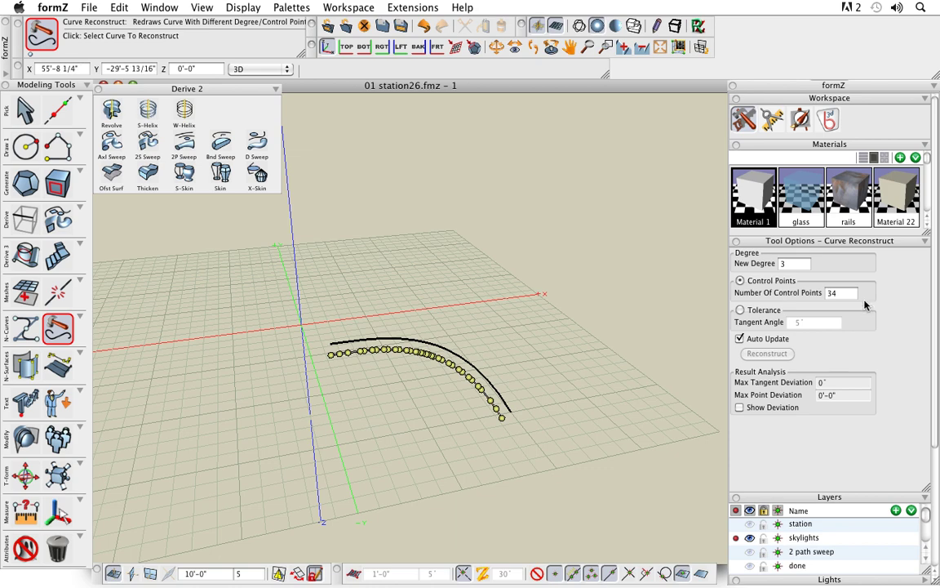
{"action": "double_click", "coordinate": [841, 292]}
{"action": "type", "text": "12"}
{"action": "key", "text": "Return"}
Bend the lower end of the offset curve inward by moving its last control points away from the upper curve.
{"action": "middle_click_drag", "start_coordinate": [420, 462], "coordinate": [438, 452]}
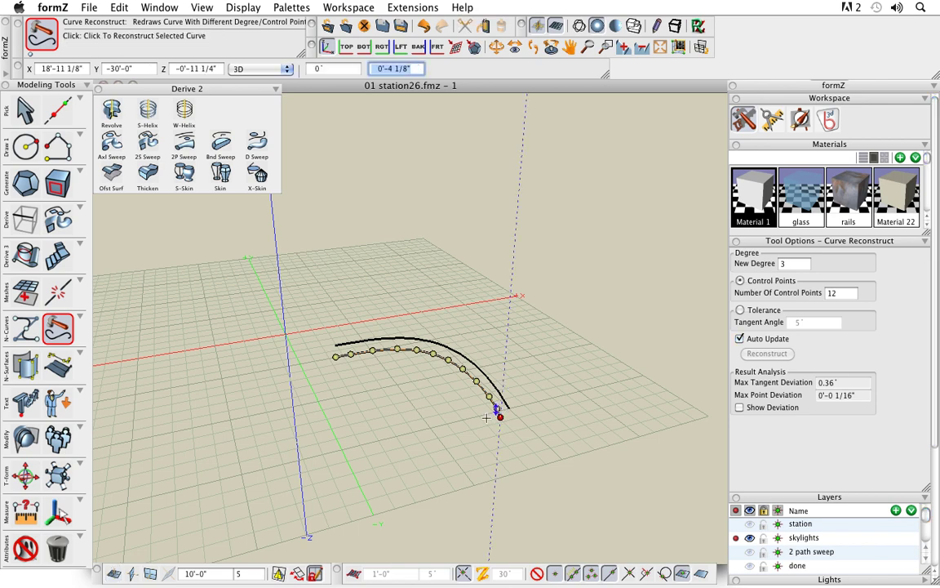
{"action": "left_click", "coordinate": [438, 430]}
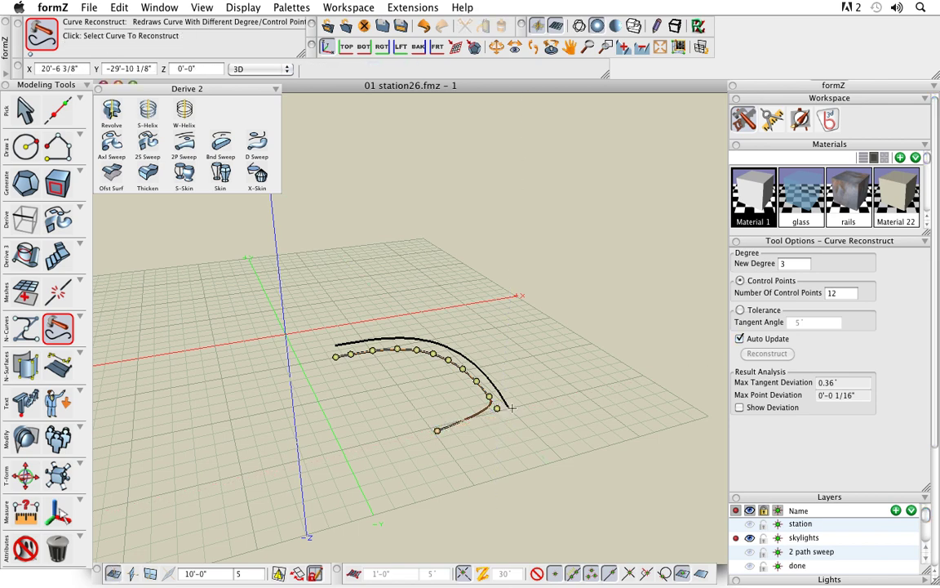
{"action": "left_click", "coordinate": [477, 403]}
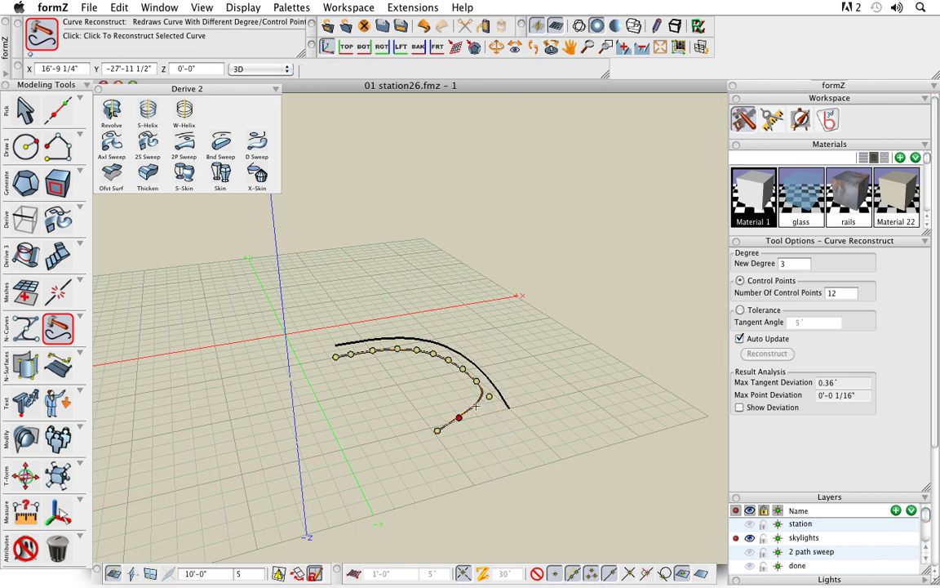
{"action": "left_click", "coordinate": [476, 383]}
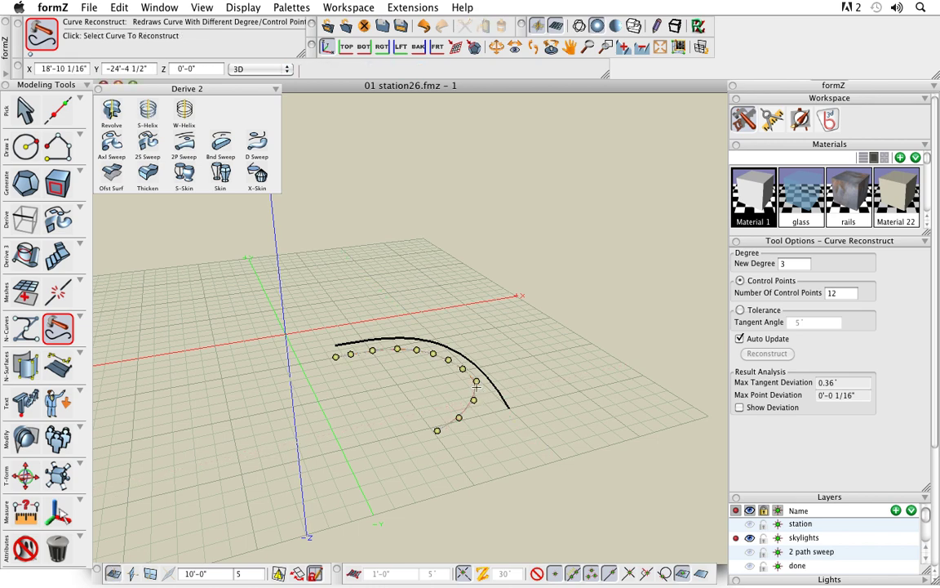
{"action": "left_click", "coordinate": [474, 382]}
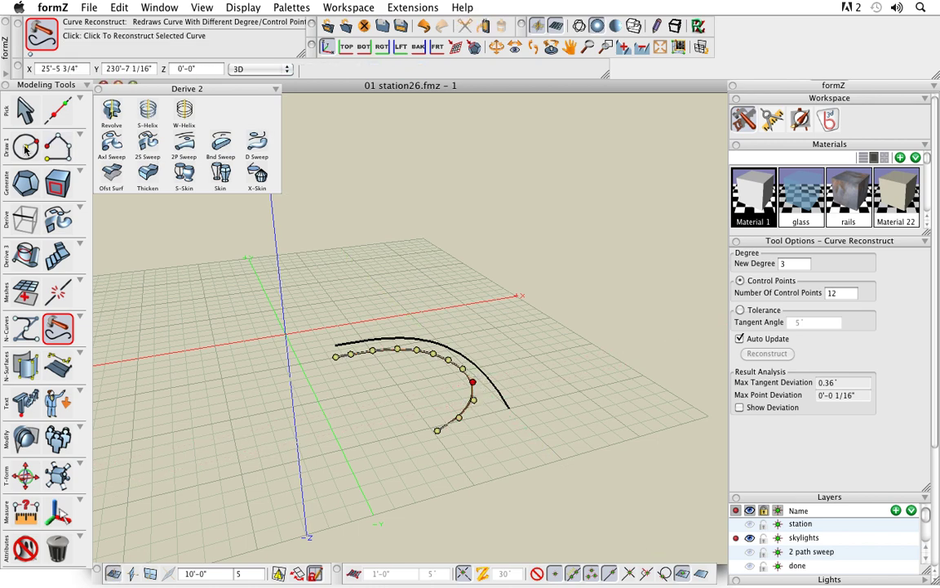
{"action": "left_click", "coordinate": [24, 108]}
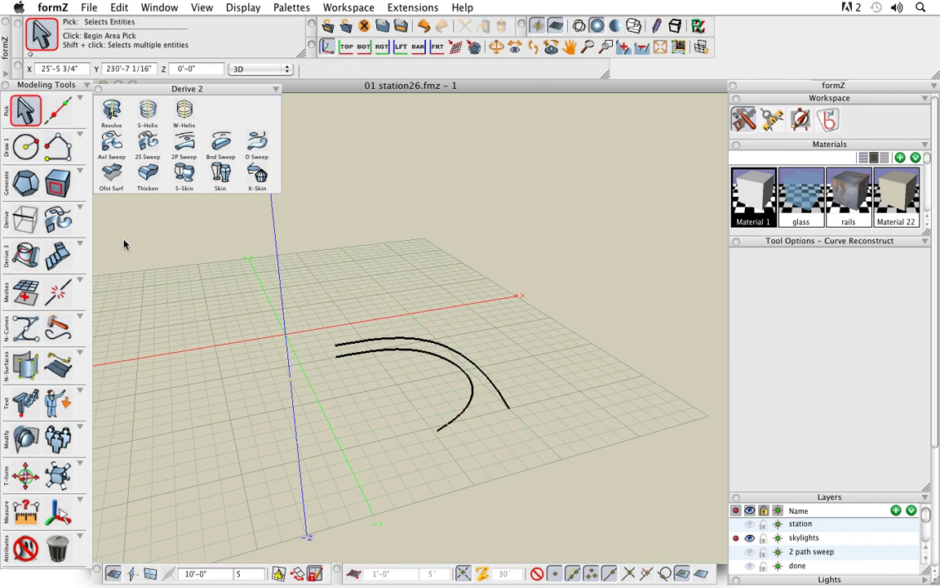
Make the 2 path sweep layer active and hide the skylights layer.
{"action": "left_click", "coordinate": [733, 551]}
{"action": "left_click", "coordinate": [750, 538]}
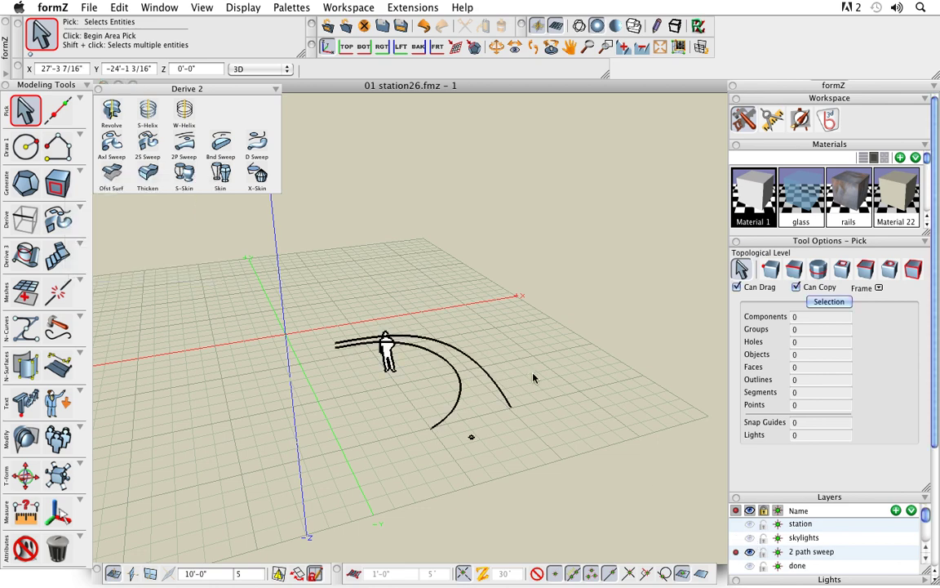
Sweep the small profile along the two arched curves with Two Path Sweep.
{"action": "middle_click_drag", "start_coordinate": [406, 457], "coordinate": [484, 446]}
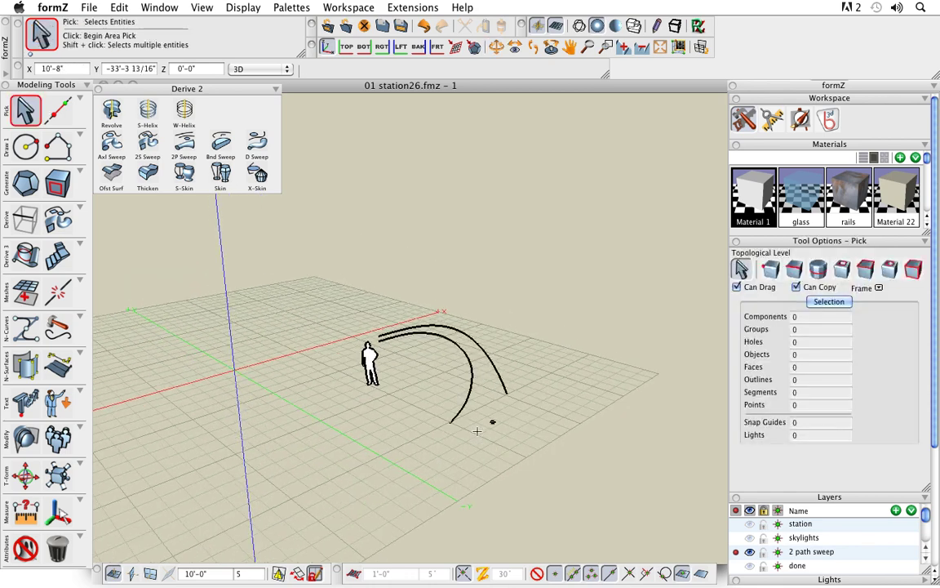
{"action": "left_click", "coordinate": [183, 142]}
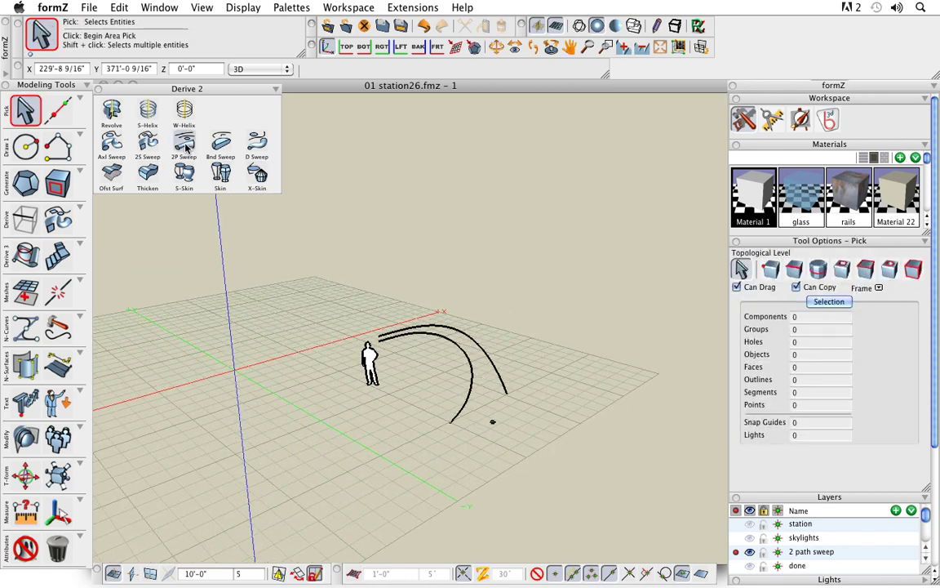
{"action": "left_click", "coordinate": [491, 421]}
{"action": "middle_click_drag", "start_coordinate": [491, 421], "coordinate": [467, 390]}
{"action": "left_click", "coordinate": [459, 351]}
{"action": "left_click", "coordinate": [478, 337]}
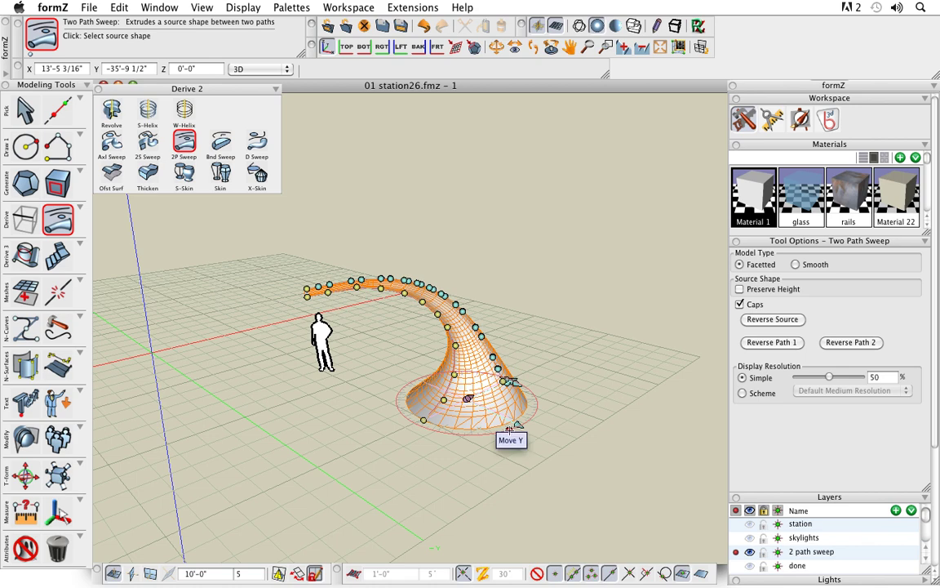
Set the two-path sweep's model type to Smooth and turn on Preserve Height for its source shape.
{"action": "middle_click_drag", "start_coordinate": [466, 506], "coordinate": [472, 495]}
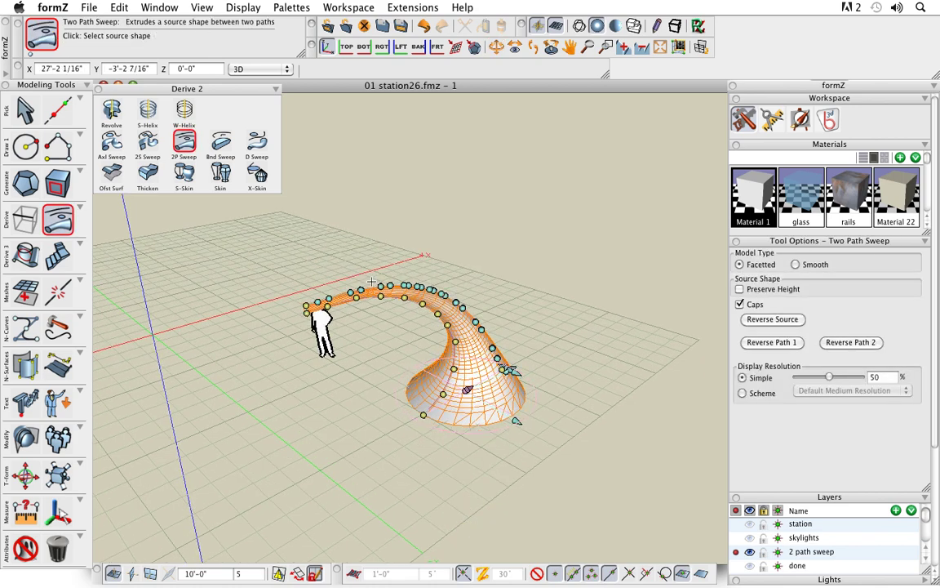
{"action": "middle_click_drag", "start_coordinate": [522, 460], "coordinate": [500, 471]}
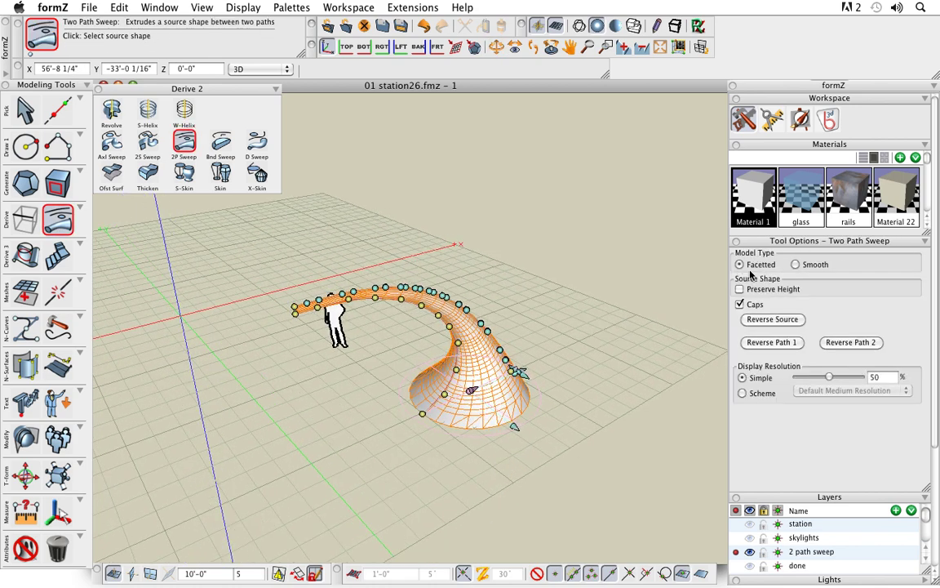
{"action": "left_click", "coordinate": [796, 265]}
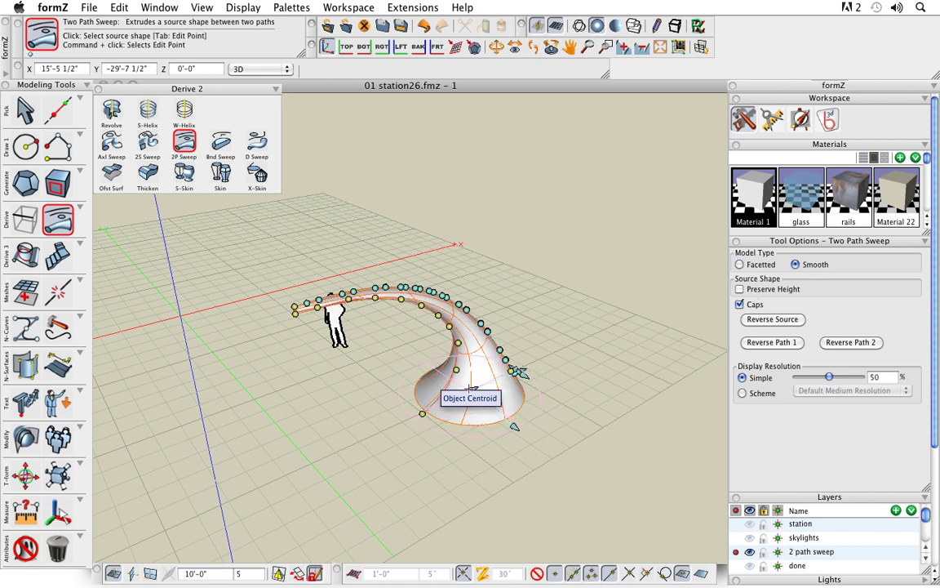
{"action": "left_click", "coordinate": [760, 290]}
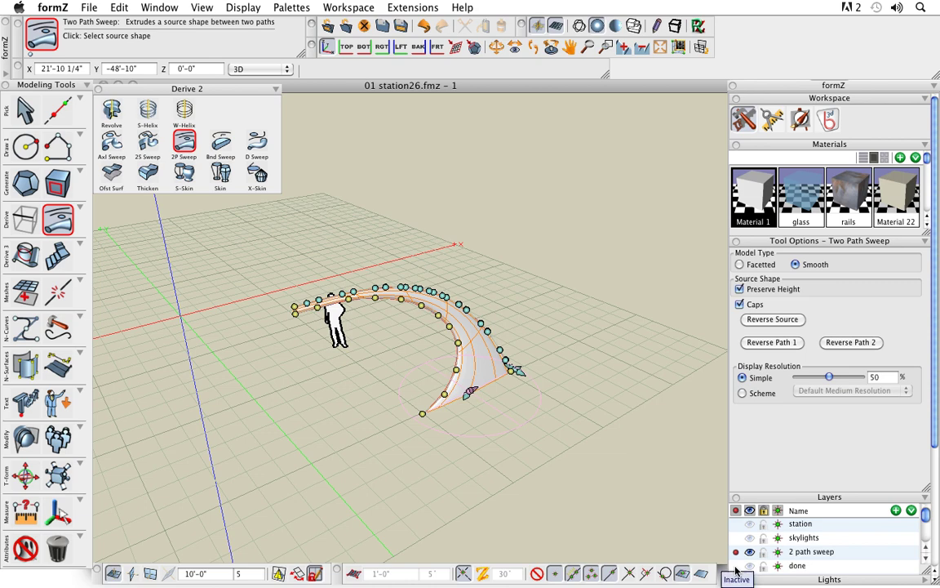
Make the done layer active, hiding the 2 path sweep layer, and examine the completed station roof and its curved supports.
{"action": "left_click", "coordinate": [736, 565]}
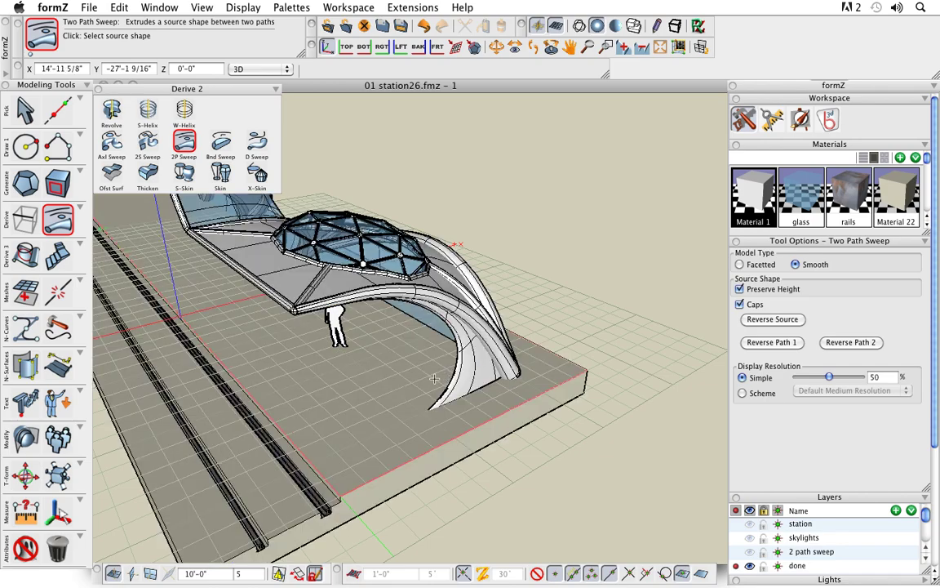
{"action": "scroll", "coordinate": [433, 378], "scroll_direction": "down", "scroll_amount": 3}
{"action": "middle_click_drag", "start_coordinate": [404, 375], "coordinate": [567, 394]}
{"action": "left_click_drag", "start_coordinate": [567, 394], "coordinate": [527, 360]}
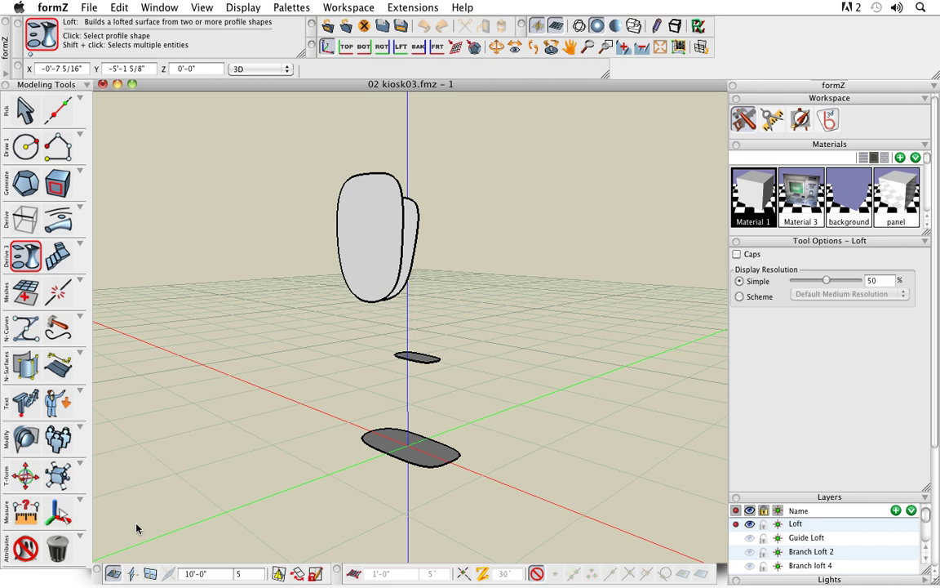
Loft a kiosk body through the base, neck and two upright profiles, keeping the Derive 3 tools open.
{"action": "left_click", "coordinate": [27, 256]}
{"action": "left_click_drag", "start_coordinate": [146, 258], "coordinate": [207, 99]}
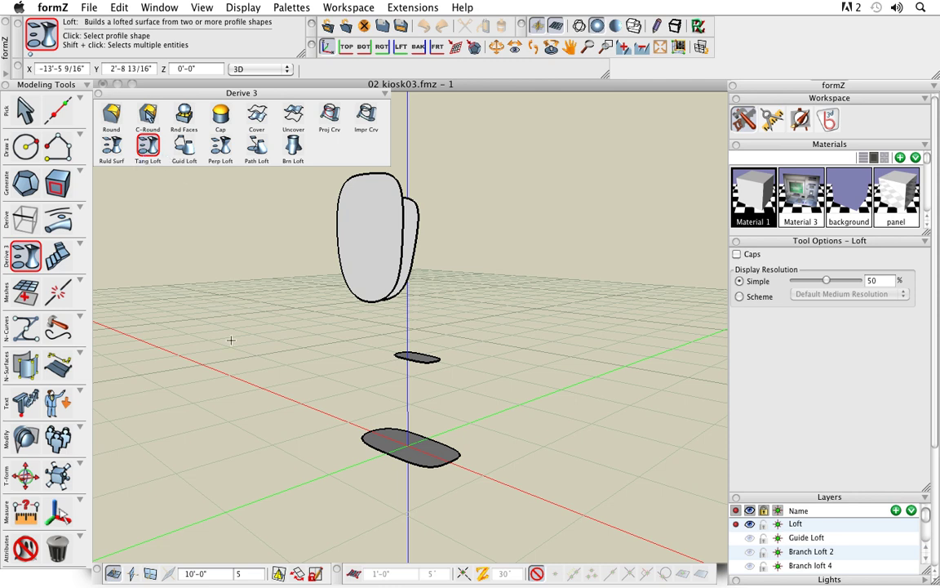
{"action": "middle_click_drag", "start_coordinate": [506, 462], "coordinate": [345, 471]}
{"action": "left_click_drag", "start_coordinate": [344, 471], "coordinate": [463, 504]}
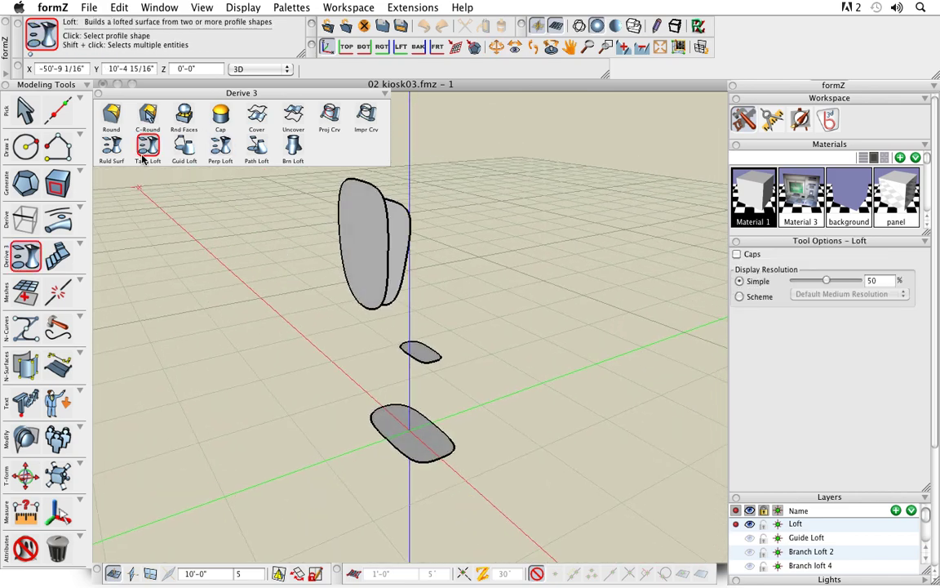
{"action": "left_click", "coordinate": [413, 426]}
{"action": "left_click", "coordinate": [436, 351]}
{"action": "left_click", "coordinate": [408, 250]}
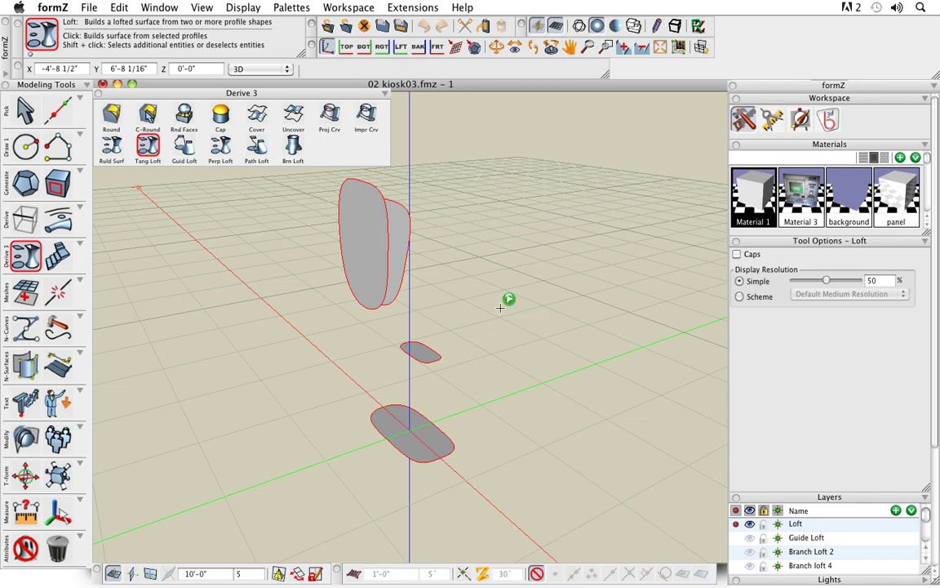
{"action": "left_click", "coordinate": [424, 454]}
{"action": "middle_click_drag", "start_coordinate": [537, 443], "coordinate": [443, 449]}
{"action": "left_click_drag", "start_coordinate": [443, 449], "coordinate": [521, 400]}
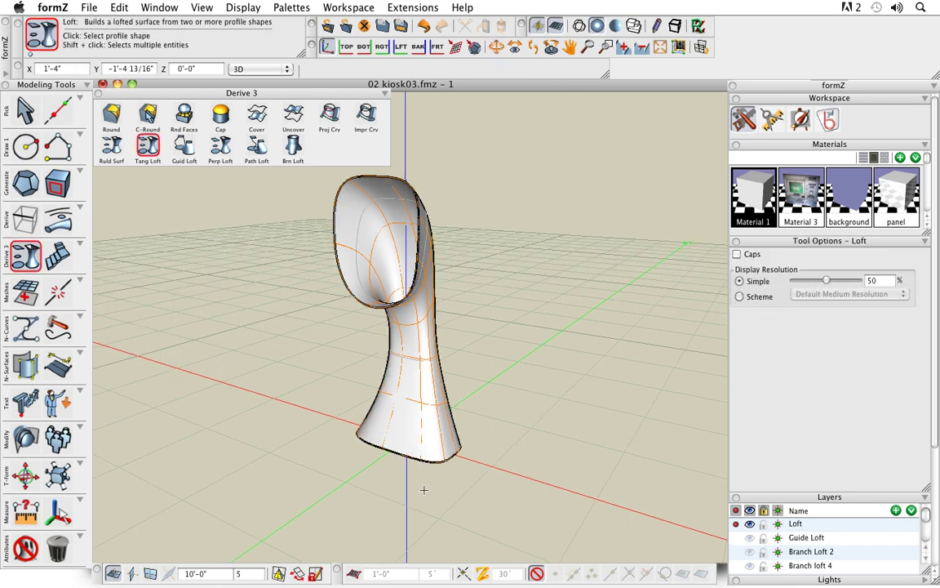
{"action": "middle_click_drag", "start_coordinate": [479, 445], "coordinate": [437, 445]}
{"action": "middle_click_drag", "start_coordinate": [521, 475], "coordinate": [525, 491]}
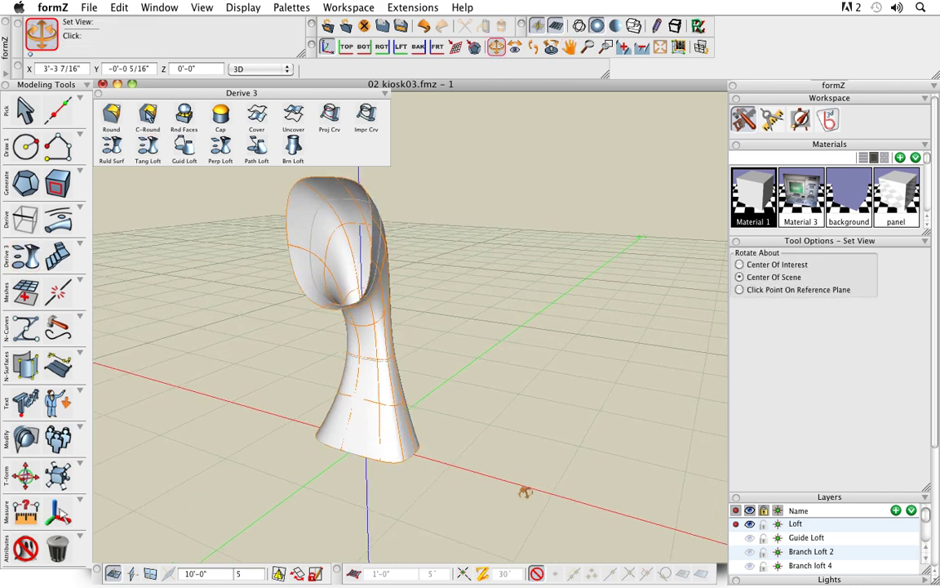
Make the Guide Loft layer active, hiding the Loft layer, and examine its profiles and guide curves.
{"action": "left_click", "coordinate": [737, 537]}
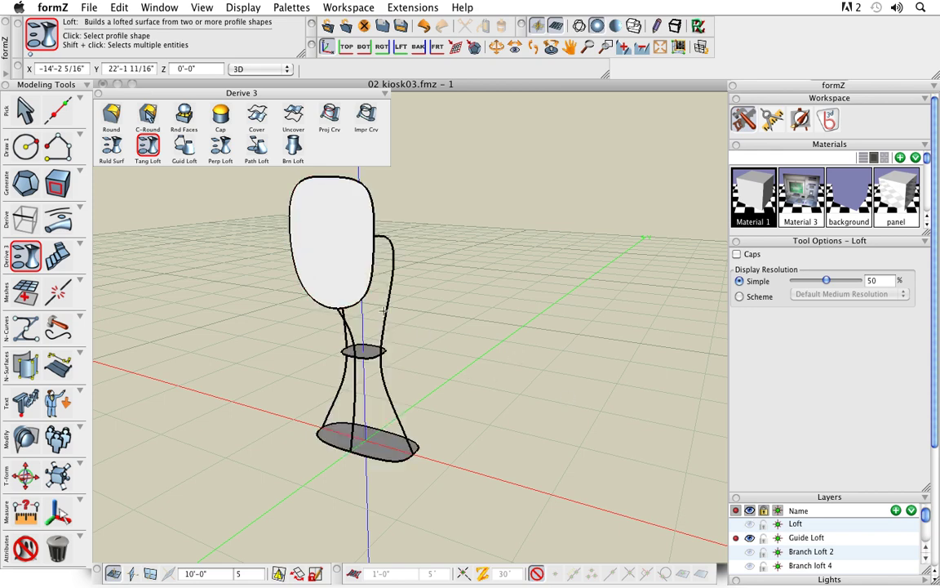
{"action": "middle_click_drag", "start_coordinate": [540, 401], "coordinate": [416, 371]}
{"action": "middle_click_drag", "start_coordinate": [381, 260], "coordinate": [408, 373]}
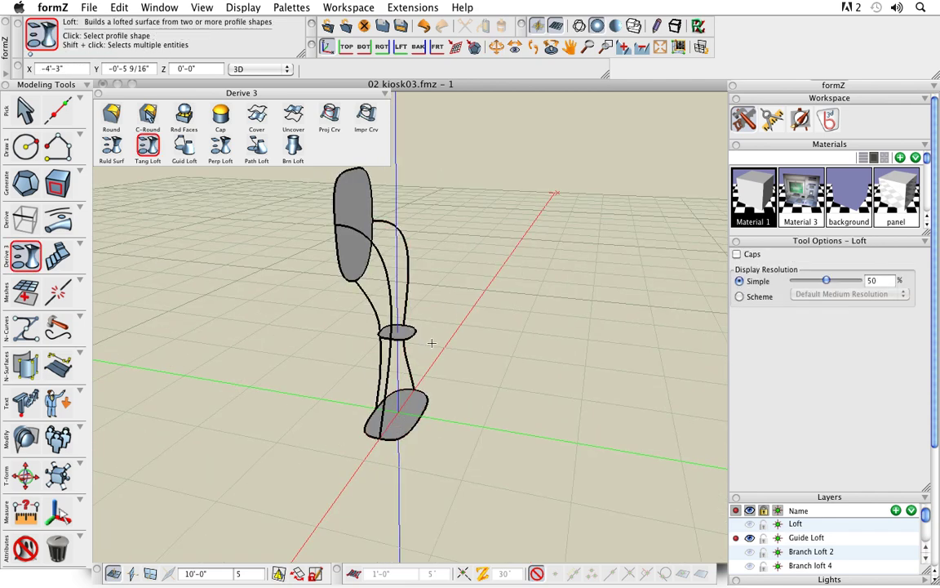
{"action": "middle_click_drag", "start_coordinate": [357, 301], "coordinate": [490, 367]}
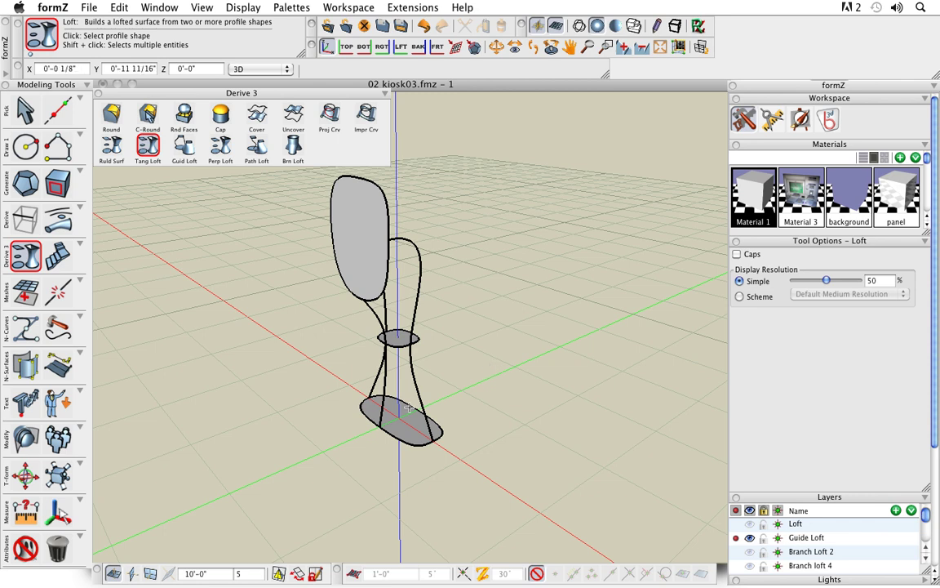
Start a Guided Loft and define its profile set from the base, neck and upright screen shapes.
{"action": "left_click", "coordinate": [186, 149]}
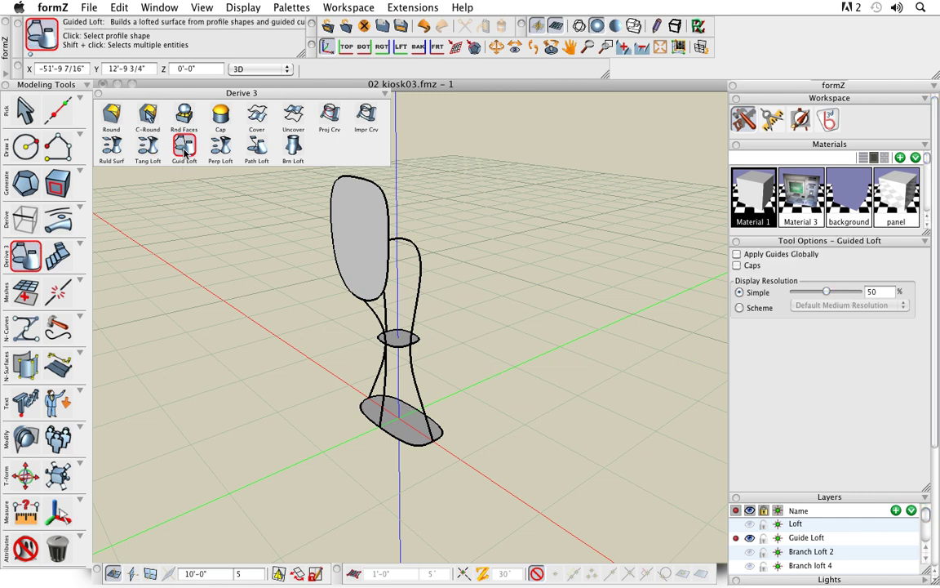
{"action": "middle_click_drag", "start_coordinate": [467, 484], "coordinate": [497, 481]}
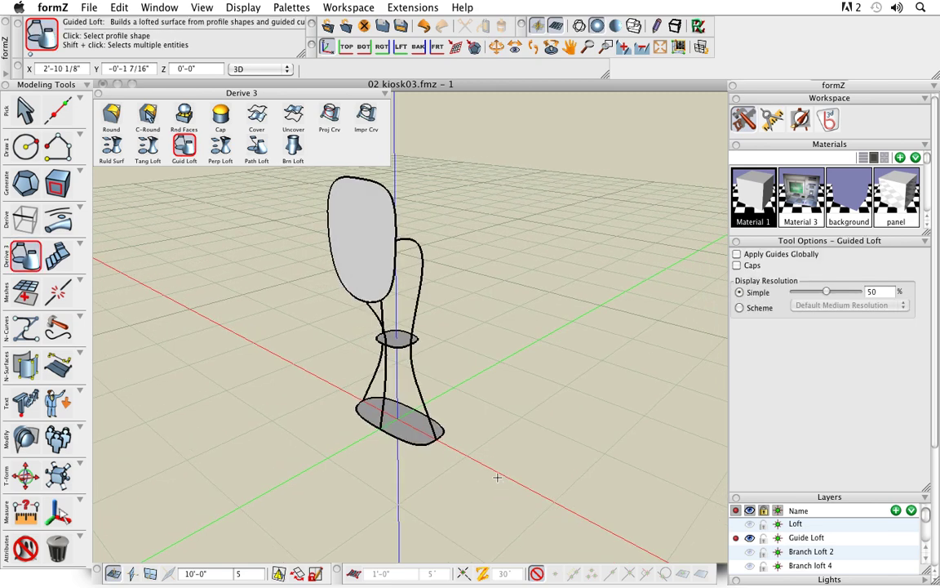
{"action": "left_click", "coordinate": [417, 416], "text": "shift"}
{"action": "left_click", "coordinate": [410, 335], "text": "shift"}
{"action": "left_click", "coordinate": [379, 231], "text": "shift"}
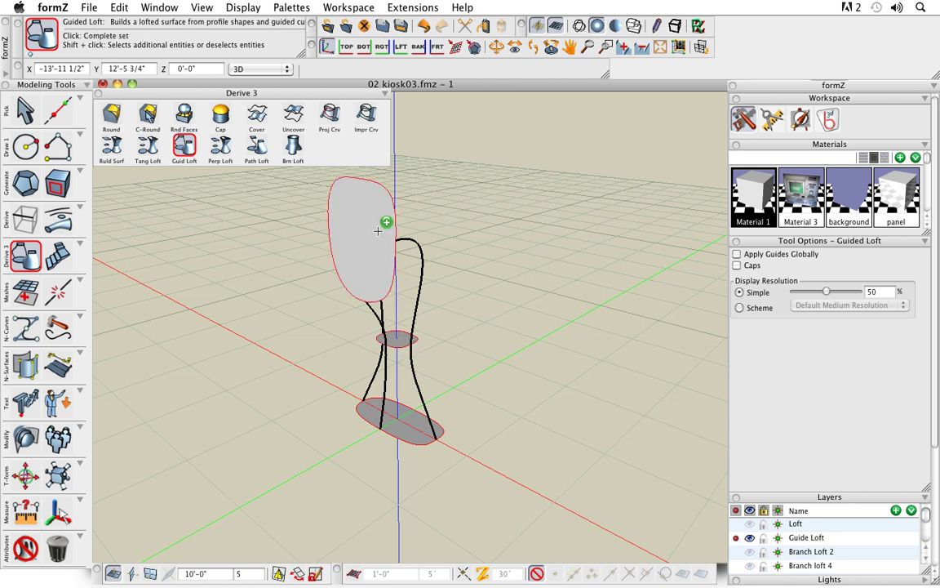
{"action": "left_click", "coordinate": [508, 306]}
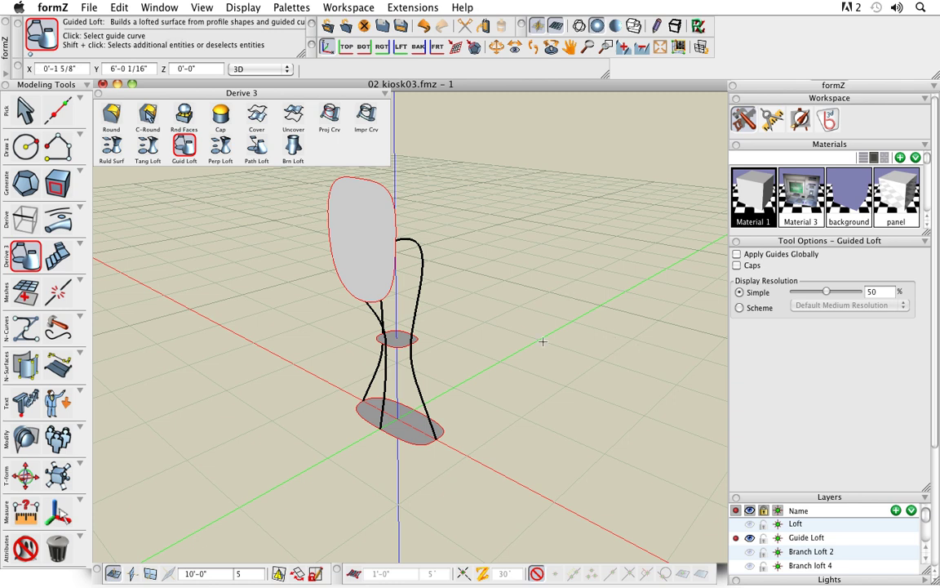
Add the vertical guide curves to the Guided Loft and build the kiosk surface.
{"action": "left_click", "coordinate": [422, 294]}
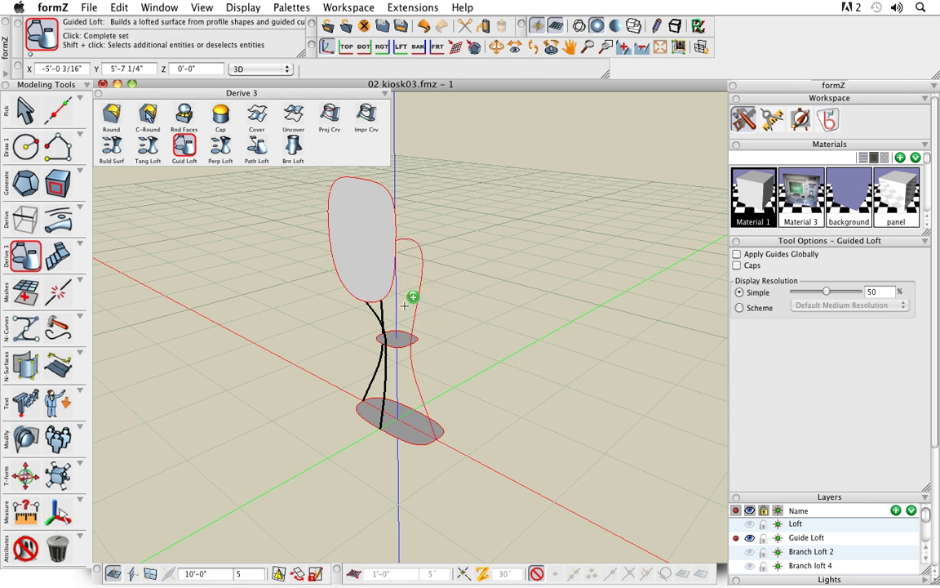
{"action": "left_click", "coordinate": [378, 312]}
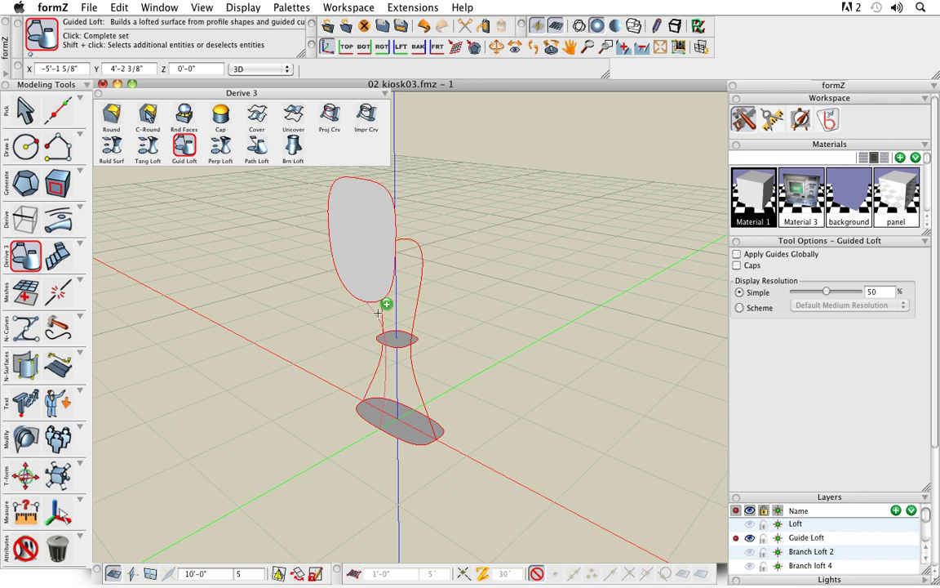
{"action": "left_click", "coordinate": [491, 331]}
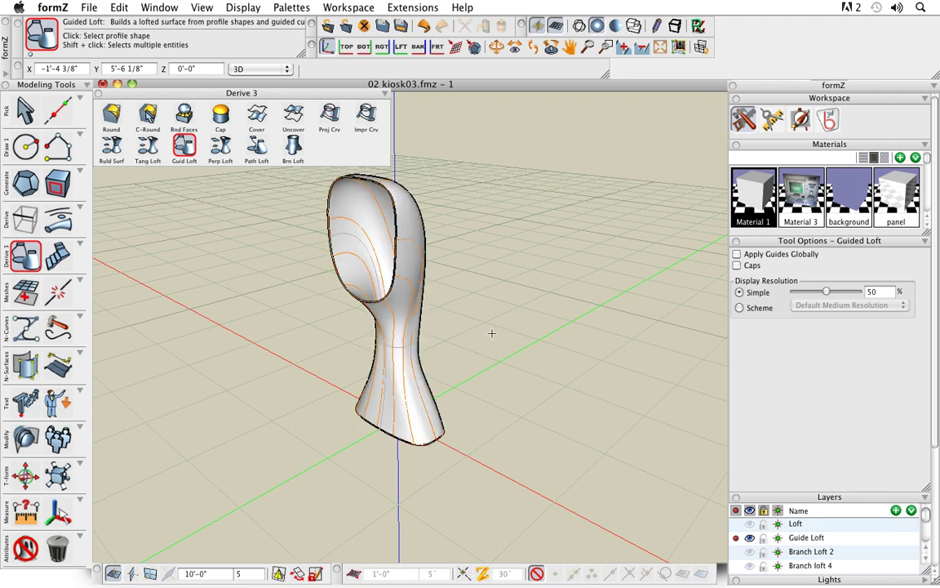
{"action": "middle_click_drag", "start_coordinate": [548, 395], "coordinate": [568, 357]}
{"action": "left_click_drag", "start_coordinate": [567, 357], "coordinate": [607, 405]}
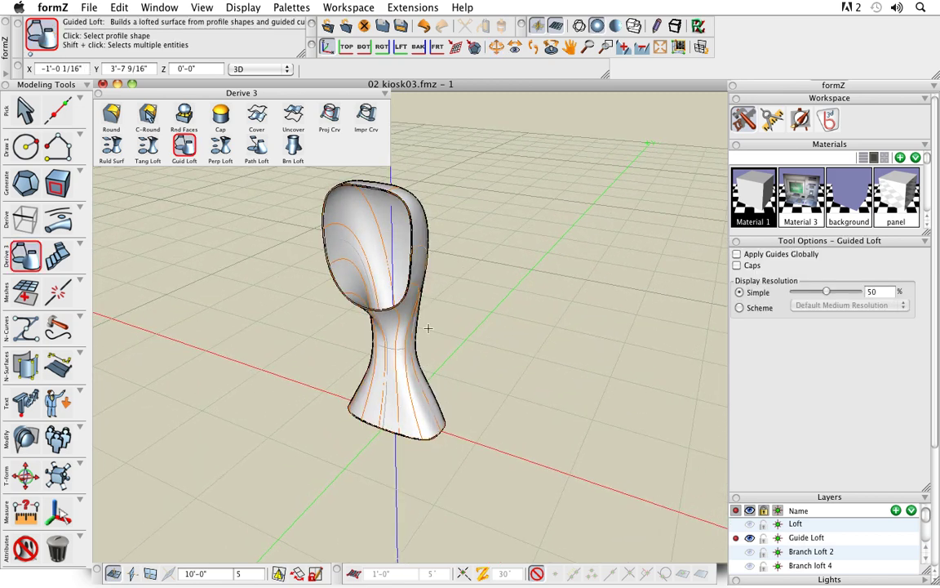
{"action": "key", "text": "v"}
{"action": "left_click_drag", "start_coordinate": [556, 378], "coordinate": [556, 417]}
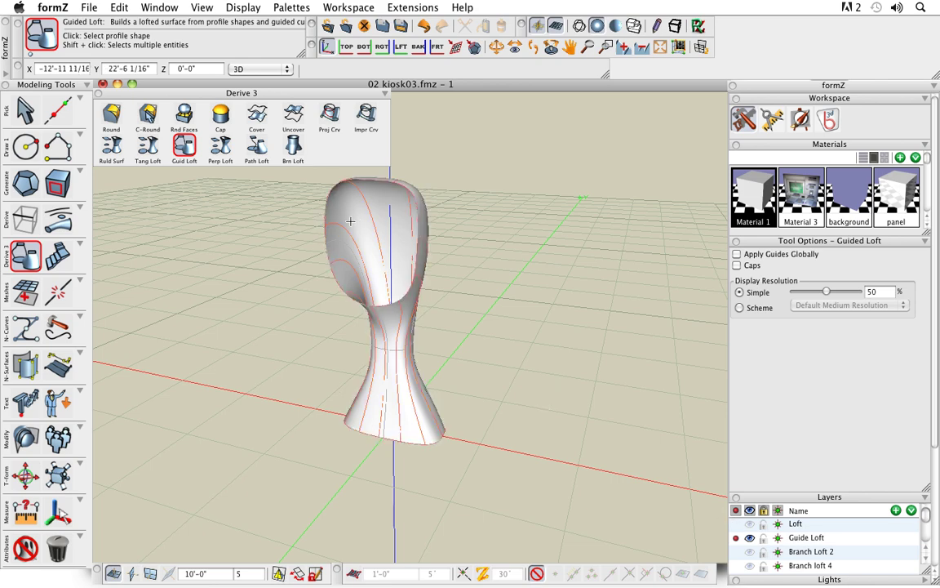
Choose Branched Loft, make the Branch Loft 2 layer active and hide the Guide Loft layer.
{"action": "left_click", "coordinate": [294, 147]}
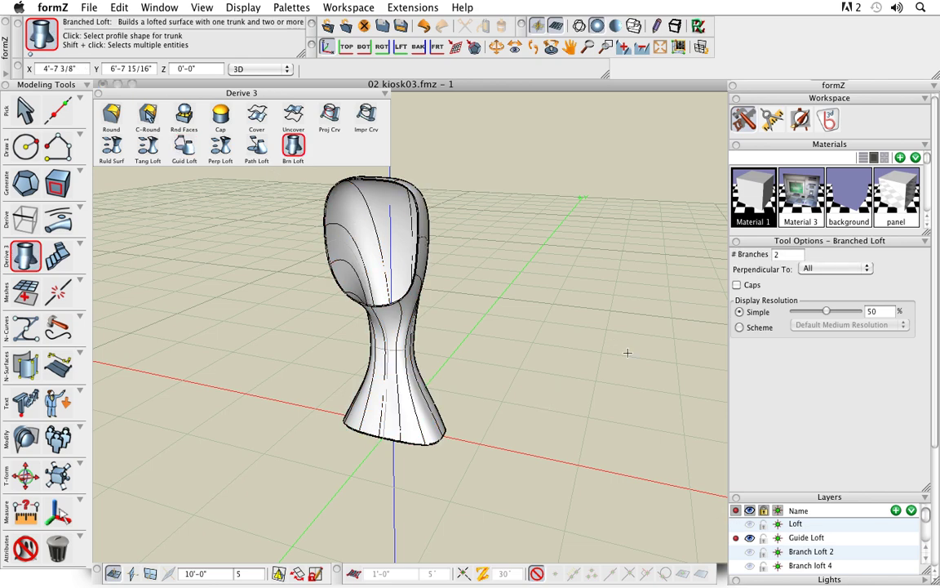
{"action": "left_click", "coordinate": [736, 552]}
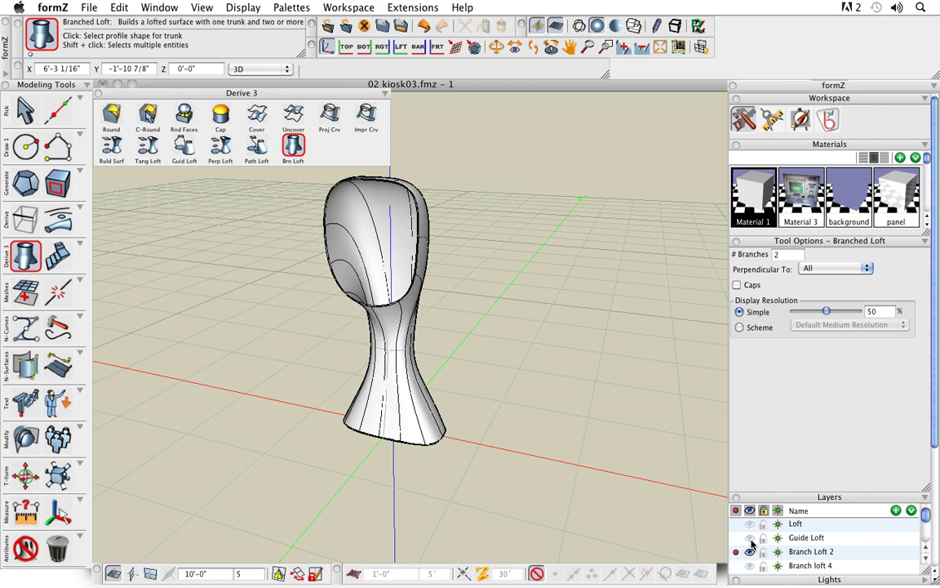
{"action": "left_click", "coordinate": [750, 537]}
{"action": "middle_click_drag", "start_coordinate": [572, 487], "coordinate": [537, 486]}
{"action": "left_click_drag", "start_coordinate": [536, 485], "coordinate": [387, 316]}
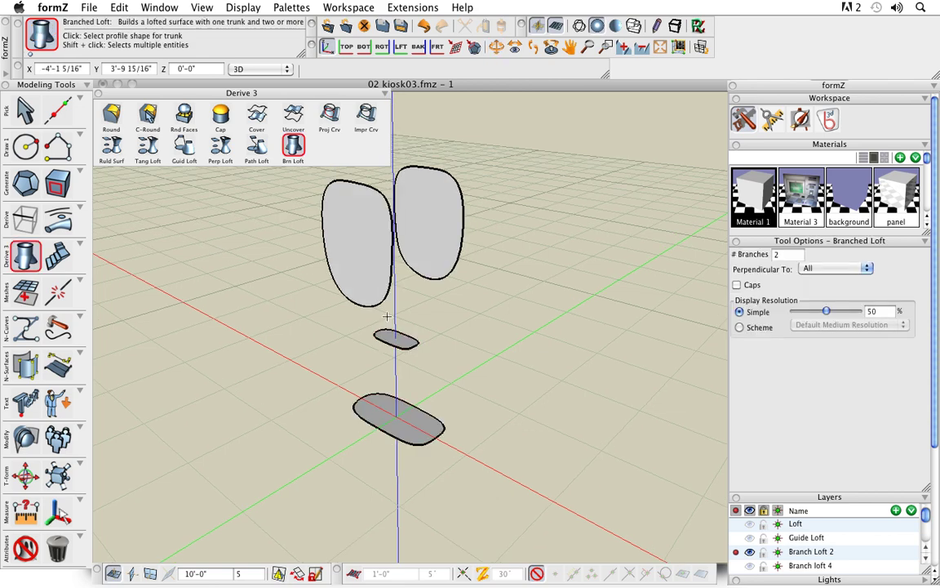
{"action": "middle_click_drag", "start_coordinate": [509, 359], "coordinate": [529, 371]}
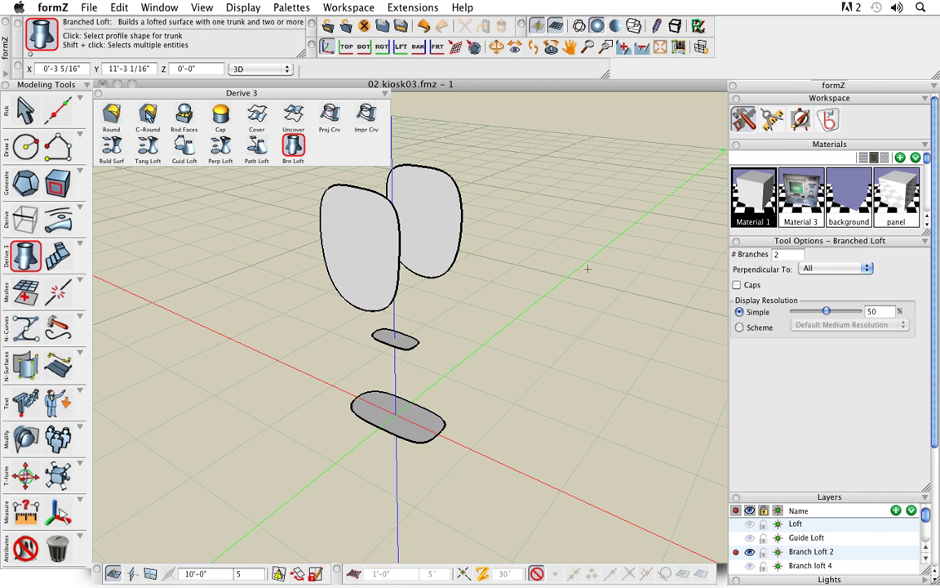
{"action": "mouse_move", "coordinate": [552, 346]}
{"action": "middle_mouse_down"}
{"action": "mouse_move", "coordinate": [520, 354]}
{"action": "mouse_move", "coordinate": [423, 330]}
{"action": "mouse_move", "coordinate": [558, 349]}
{"action": "middle_mouse_up"}
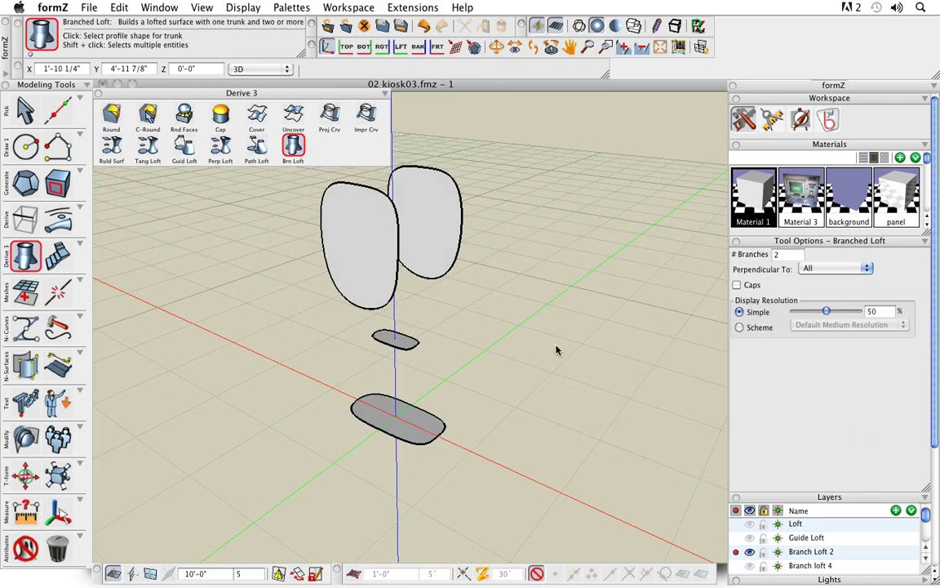
Define the trunk of the two-branch Branched Loft from the base shape and the small neck shape.
{"action": "left_click", "coordinate": [417, 412]}
{"action": "left_click", "coordinate": [408, 340]}
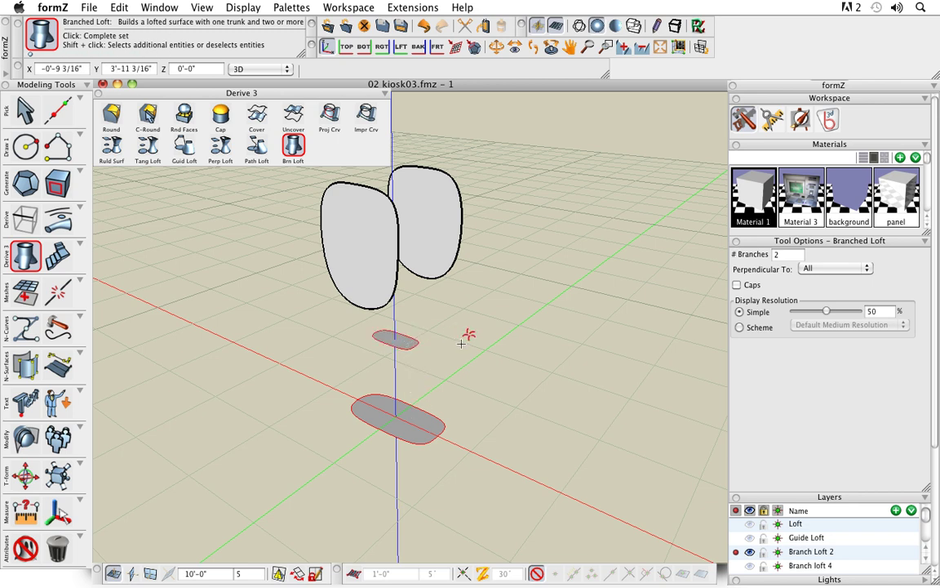
{"action": "left_click", "coordinate": [539, 375]}
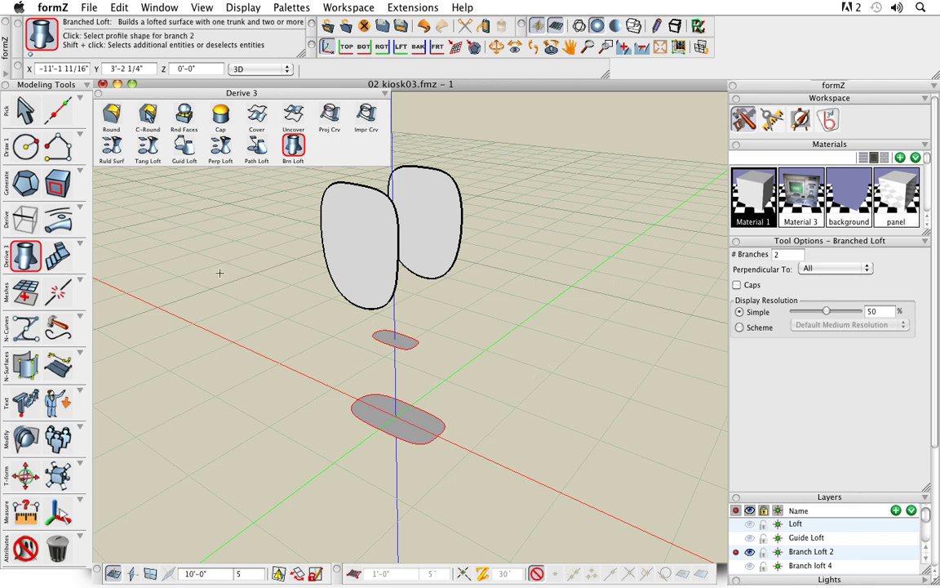
Assign each of the two upright screen shapes to its own branch and build the two-screen kiosk surface.
{"action": "left_click", "coordinate": [342, 237]}
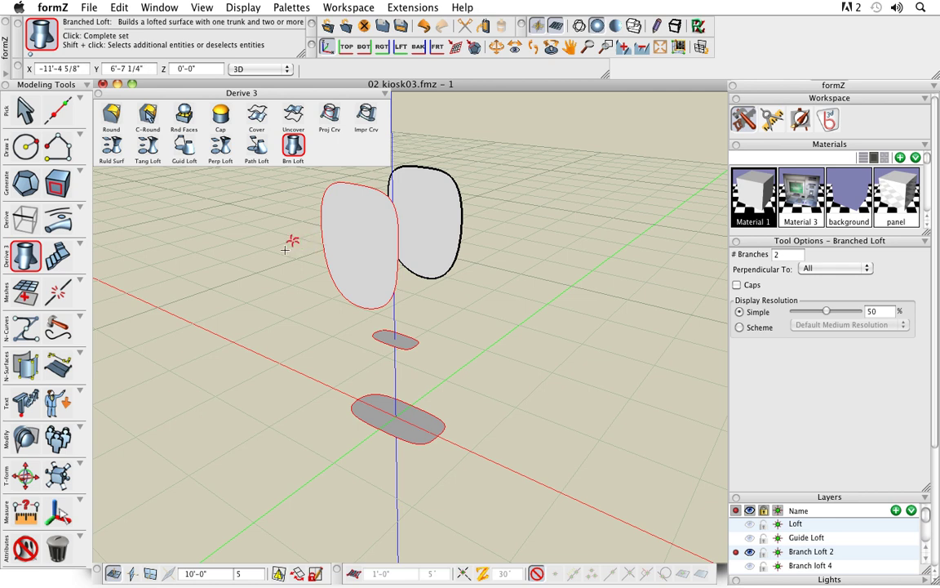
{"action": "left_click", "coordinate": [260, 320]}
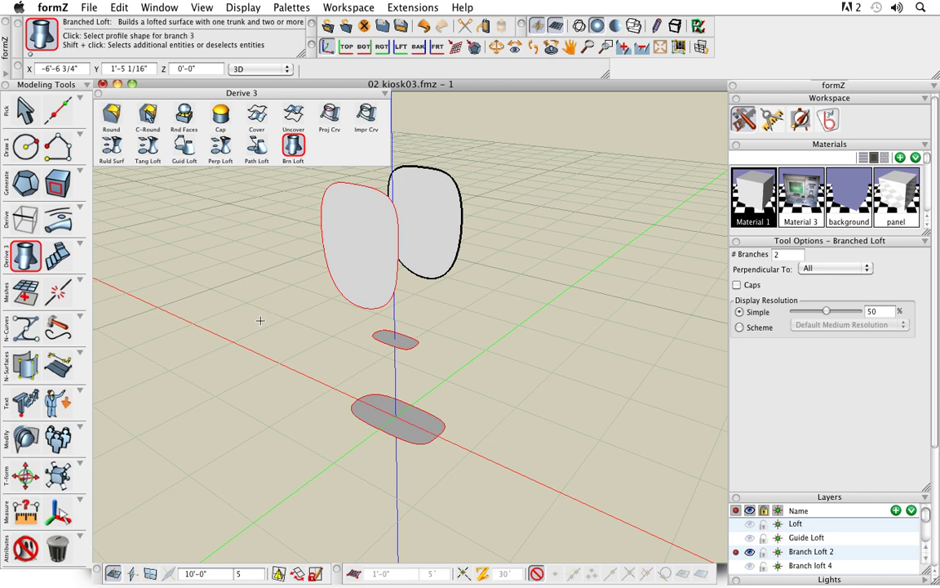
{"action": "left_click", "coordinate": [447, 190]}
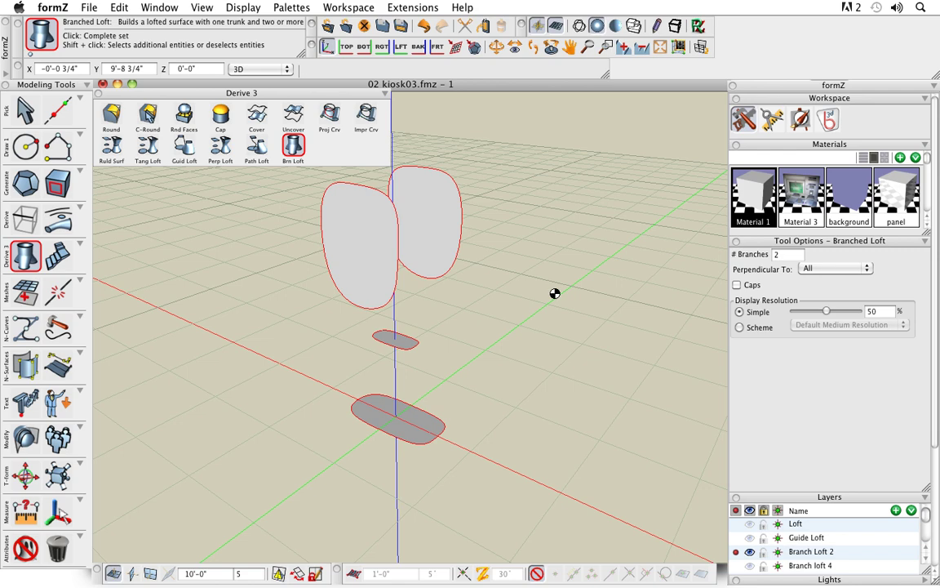
{"action": "left_click", "coordinate": [472, 393]}
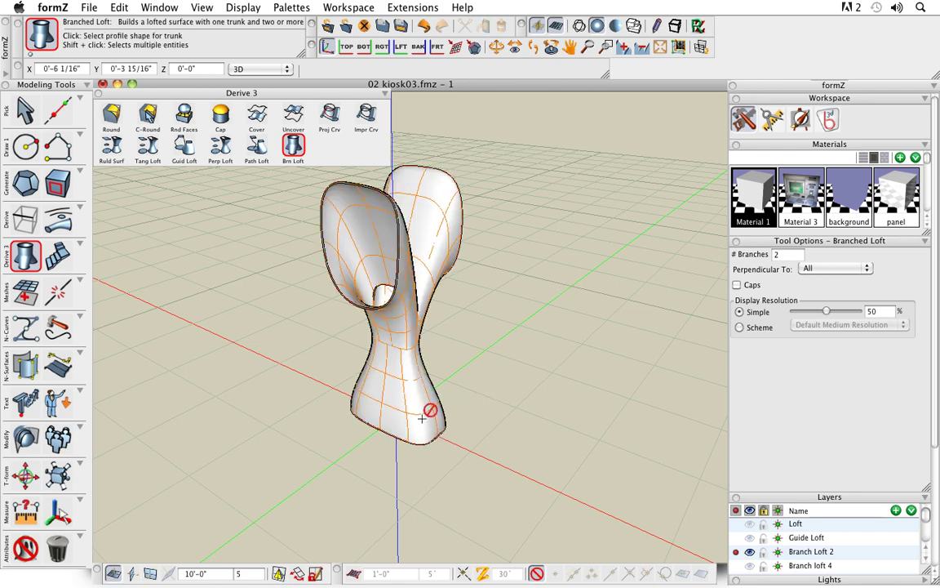
{"action": "middle_click_drag", "start_coordinate": [445, 385], "coordinate": [374, 366]}
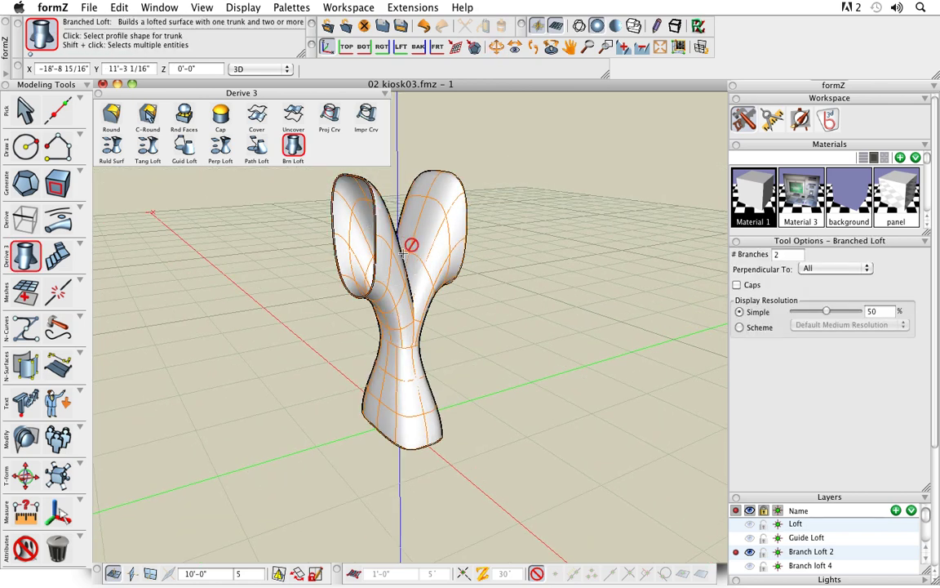
{"action": "middle_click_drag", "start_coordinate": [273, 445], "coordinate": [373, 458]}
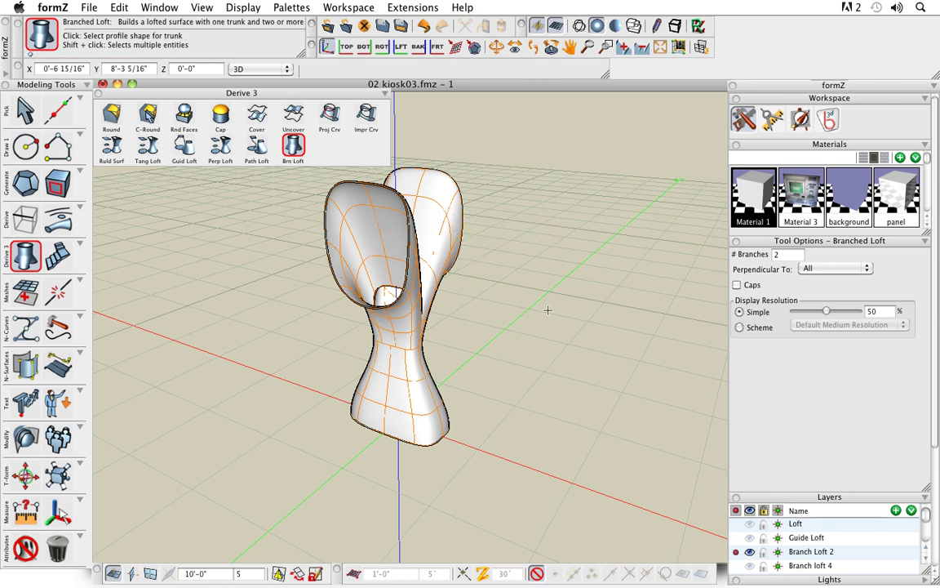
Make the Branch loft 4 layer active, hide Branch Loft 2 and set the number of branches to 4.
{"action": "left_click", "coordinate": [736, 567]}
{"action": "left_click", "coordinate": [736, 565]}
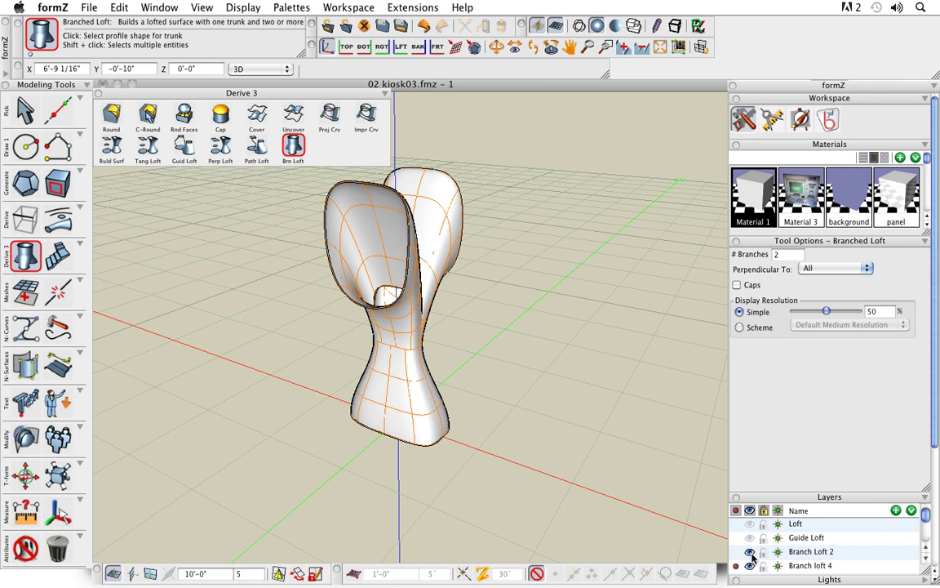
{"action": "left_click", "coordinate": [749, 552]}
{"action": "middle_click_drag", "start_coordinate": [529, 466], "coordinate": [530, 478]}
{"action": "left_click_drag", "start_coordinate": [789, 257], "coordinate": [774, 259]}
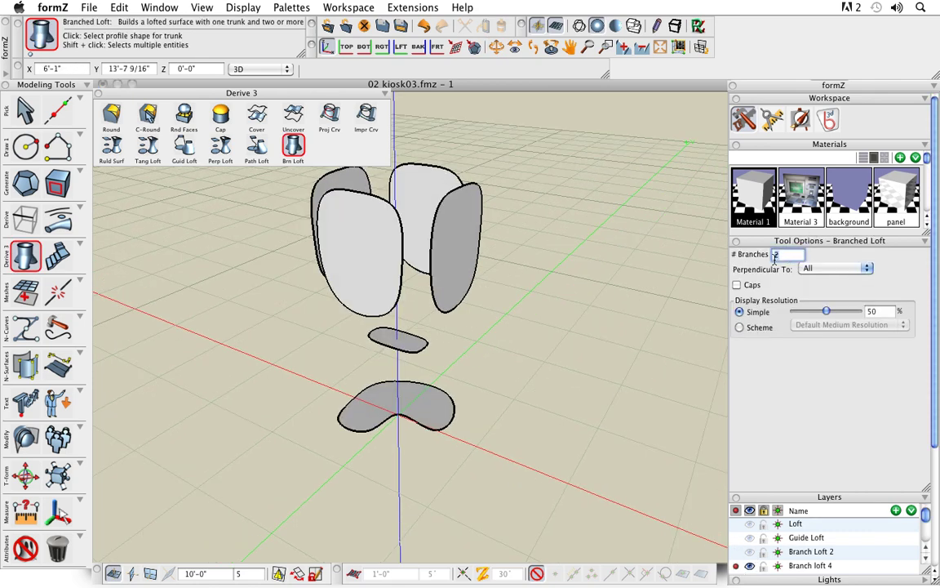
{"action": "type", "text": "4"}
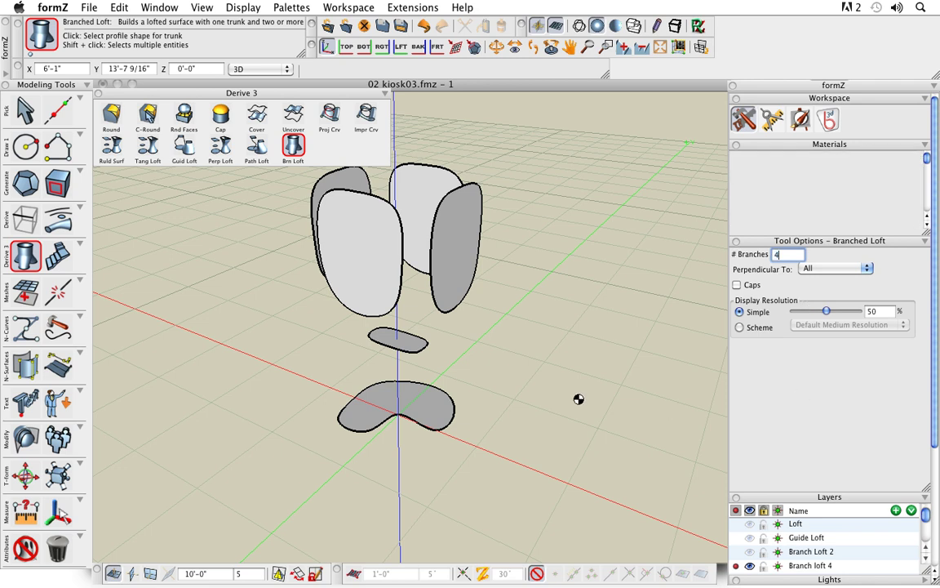
Define the four-branch loft's trunk from the curved base shape and the neck shape above it.
{"action": "left_click", "coordinate": [422, 396]}
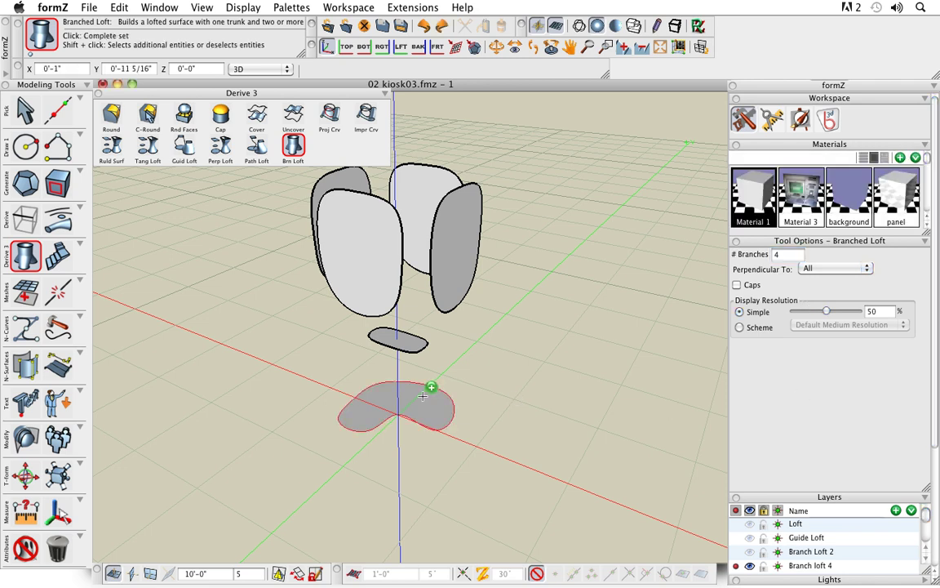
{"action": "left_click", "coordinate": [420, 342]}
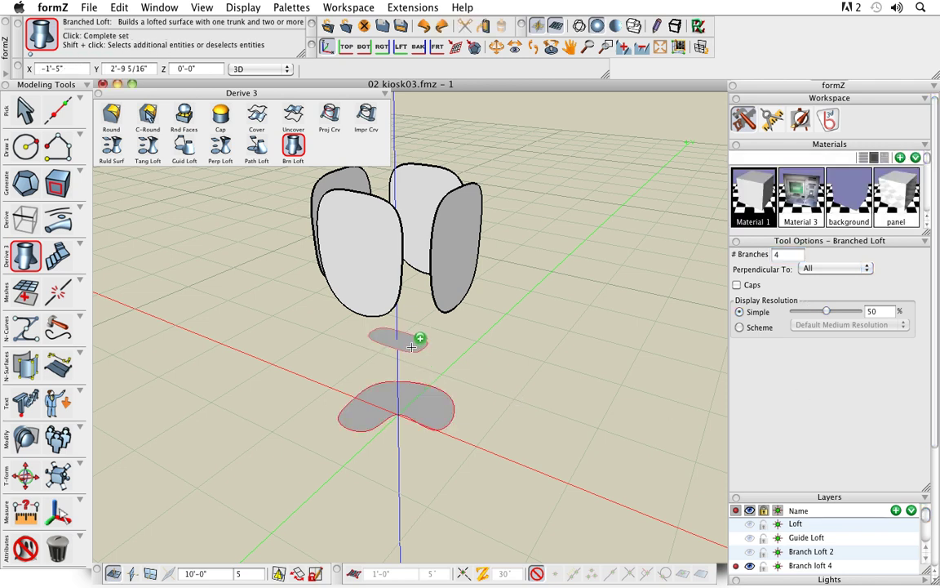
{"action": "left_click", "coordinate": [519, 390]}
Assign the four upright screen shapes as separate branches in order around the kiosk and build the four-screen surface.
{"action": "left_click", "coordinate": [361, 244]}
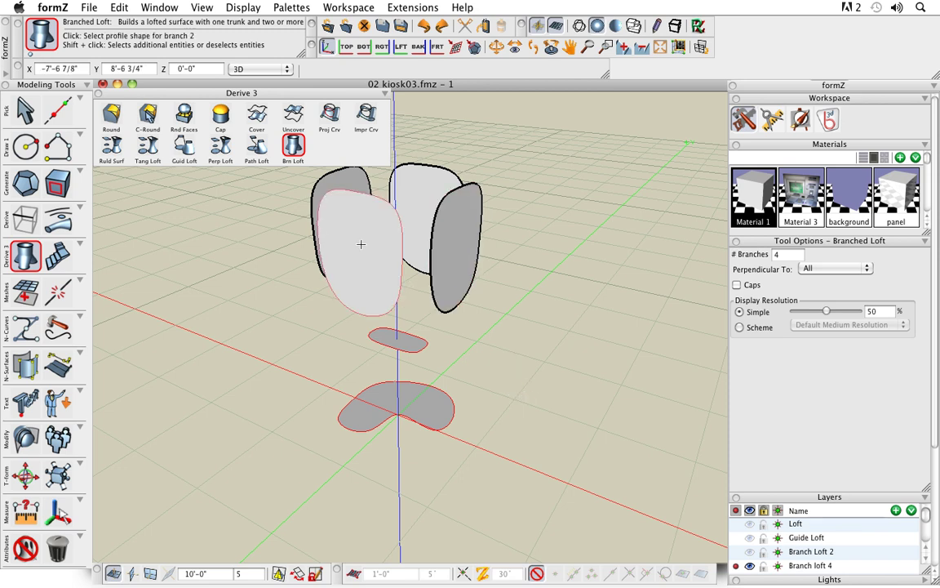
{"action": "left_click", "coordinate": [361, 244]}
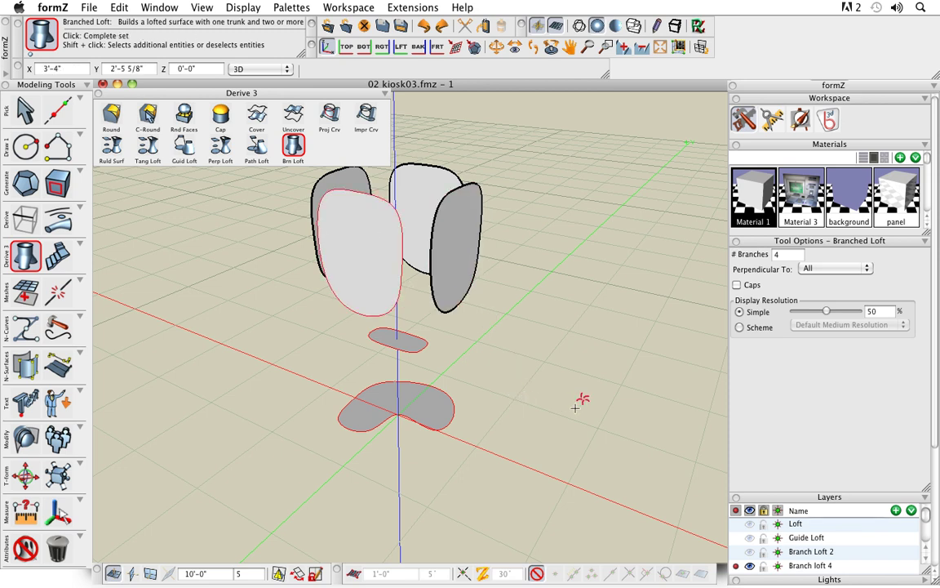
{"action": "left_click", "coordinate": [466, 210]}
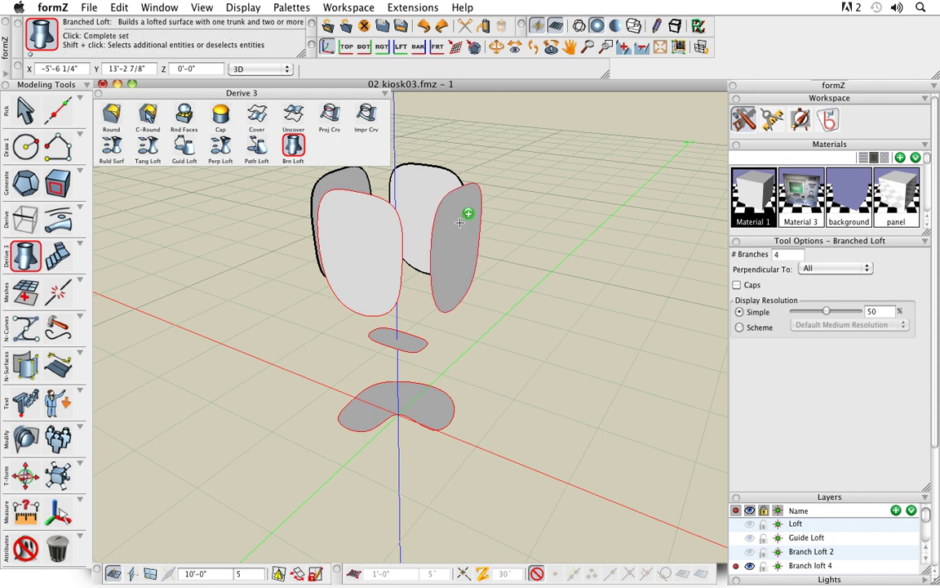
{"action": "left_click", "coordinate": [563, 355]}
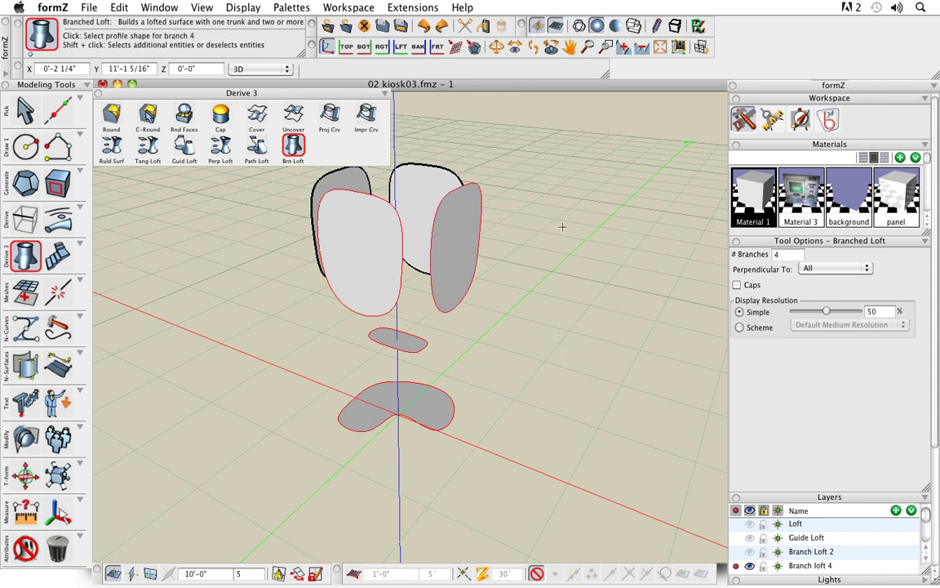
{"action": "left_click", "coordinate": [414, 169]}
{"action": "left_click", "coordinate": [539, 162]}
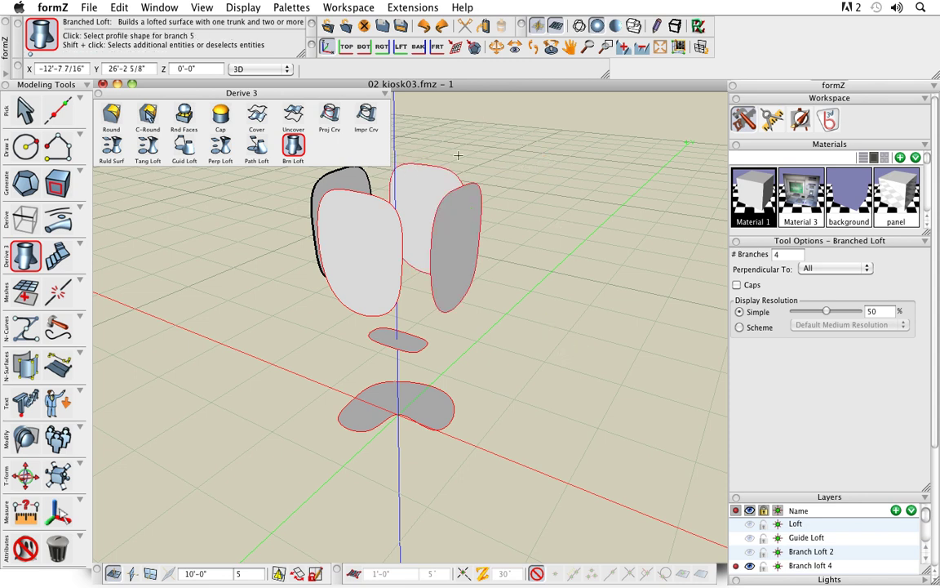
{"action": "left_click", "coordinate": [353, 182]}
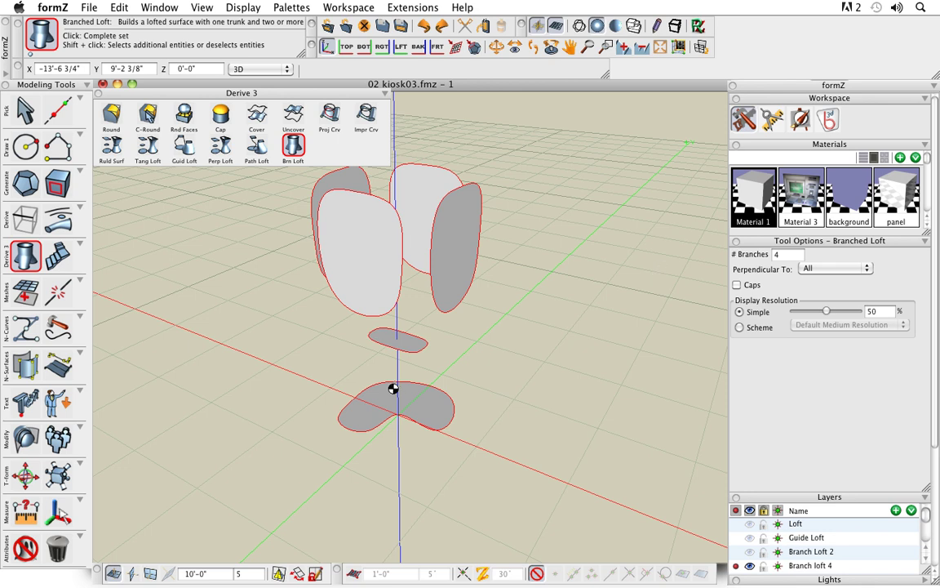
{"action": "left_click", "coordinate": [526, 248]}
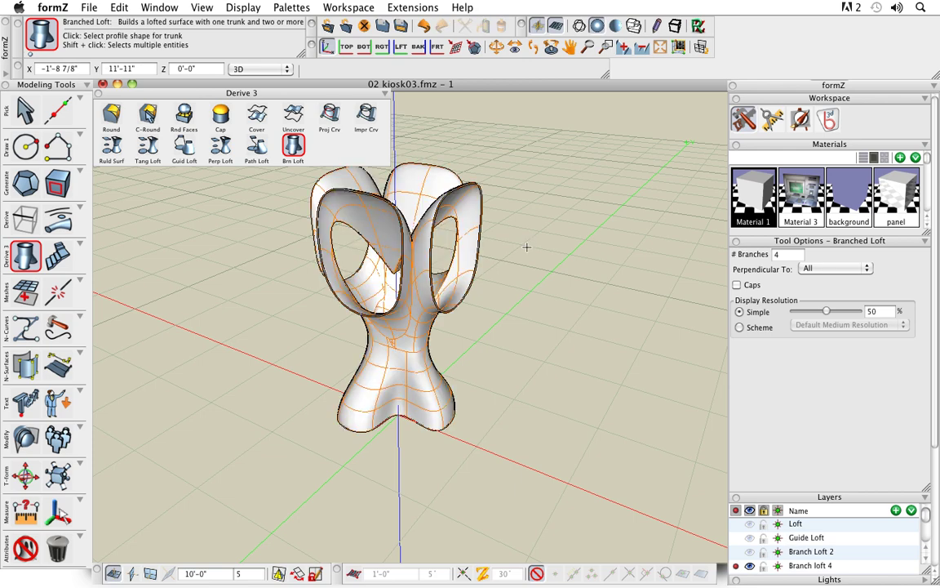
{"action": "mouse_move", "coordinate": [526, 369]}
{"action": "middle_mouse_down"}
{"action": "mouse_move", "coordinate": [541, 356]}
{"action": "mouse_move", "coordinate": [506, 301]}
{"action": "mouse_move", "coordinate": [478, 298]}
{"action": "mouse_move", "coordinate": [522, 369]}
{"action": "middle_mouse_up"}
{"action": "mouse_move", "coordinate": [522, 369]}
{"action": "left_mouse_down"}
{"action": "mouse_move", "coordinate": [514, 368]}
{"action": "mouse_move", "coordinate": [518, 352]}
{"action": "left_mouse_up"}
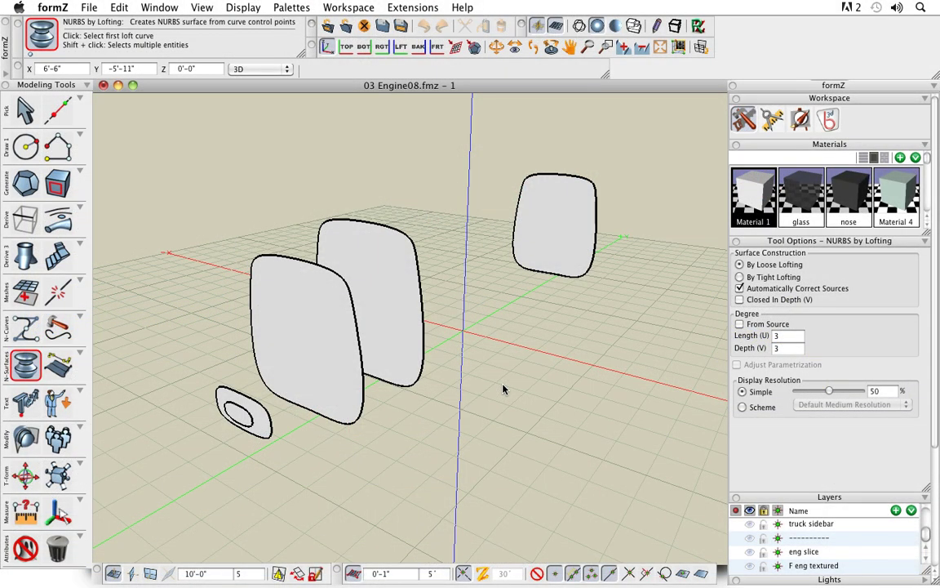
Build the engine body with NURBS by Lofting through the profiles in order from the nose to the rear.
{"action": "left_click", "coordinate": [28, 367]}
{"action": "left_click", "coordinate": [266, 412]}
{"action": "left_click", "coordinate": [342, 373]}
{"action": "left_click", "coordinate": [407, 330]}
{"action": "left_click", "coordinate": [562, 227]}
{"action": "left_click", "coordinate": [574, 369]}
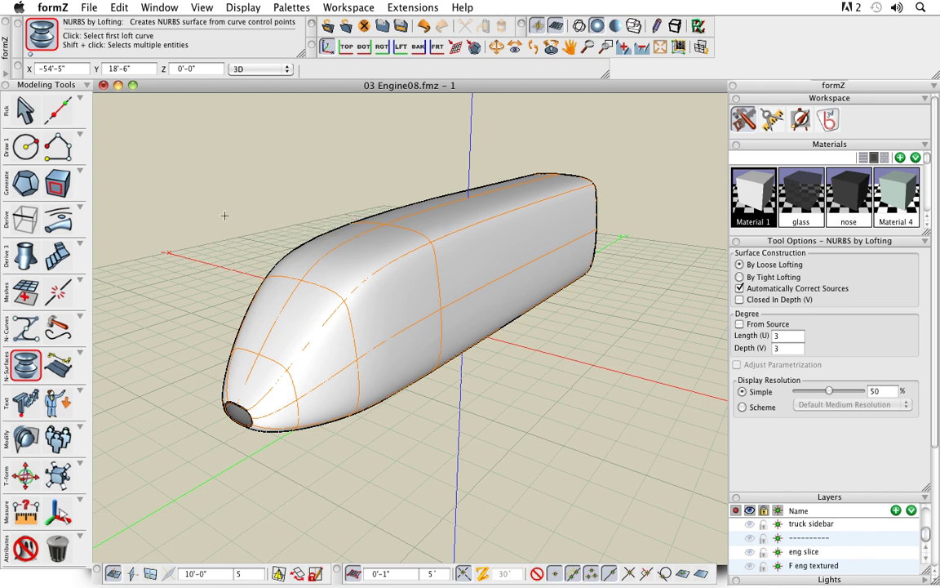
Select the lofted engine body, turn on Analyze Object with Zebra Stripes and inspect the surface's smoothness from several sides.
{"action": "left_click", "coordinate": [30, 108]}
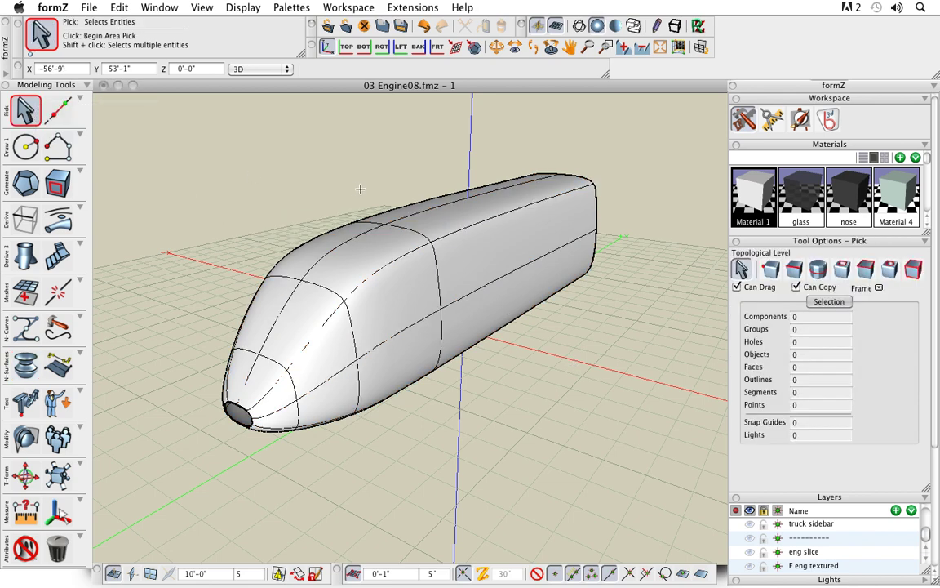
{"action": "left_click", "coordinate": [494, 246]}
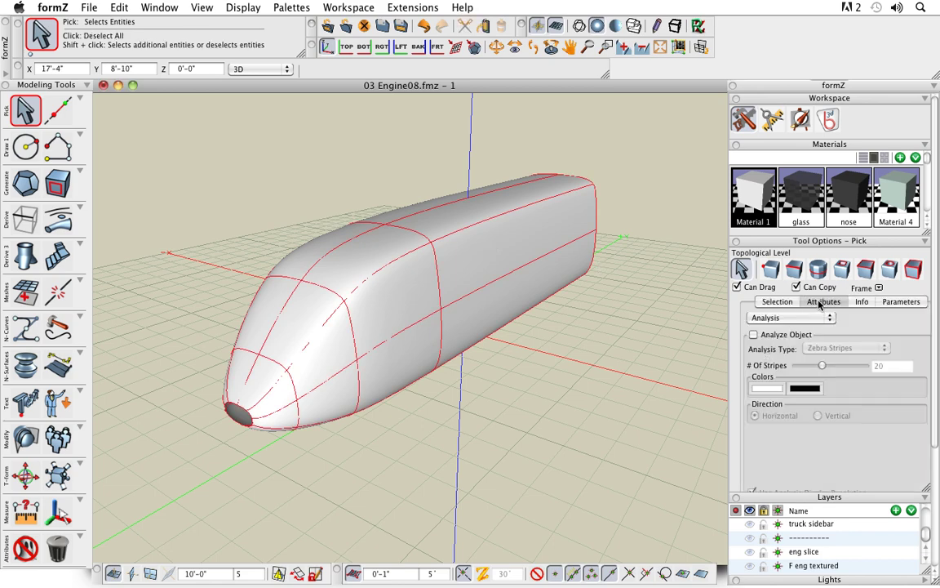
{"action": "left_click", "coordinate": [773, 320]}
{"action": "left_click", "coordinate": [773, 320]}
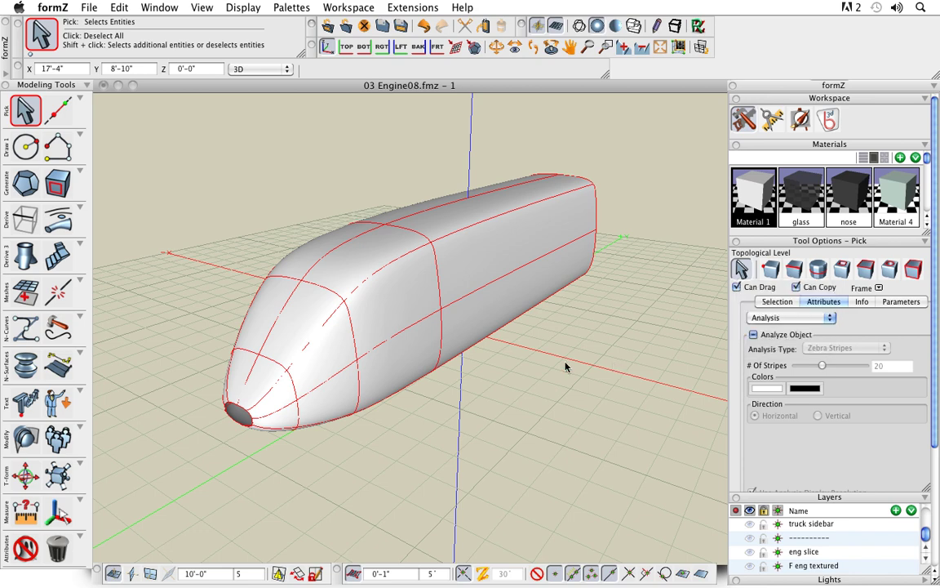
{"action": "left_click", "coordinate": [628, 346]}
{"action": "mouse_move", "coordinate": [511, 417]}
{"action": "middle_mouse_down"}
{"action": "mouse_move", "coordinate": [476, 411]}
{"action": "mouse_move", "coordinate": [396, 370]}
{"action": "mouse_move", "coordinate": [411, 344]}
{"action": "mouse_move", "coordinate": [343, 359]}
{"action": "mouse_move", "coordinate": [619, 405]}
{"action": "mouse_move", "coordinate": [598, 412]}
{"action": "mouse_move", "coordinate": [458, 394]}
{"action": "mouse_move", "coordinate": [507, 417]}
{"action": "mouse_move", "coordinate": [517, 414]}
{"action": "mouse_move", "coordinate": [499, 414]}
{"action": "mouse_move", "coordinate": [519, 409]}
{"action": "middle_mouse_up"}
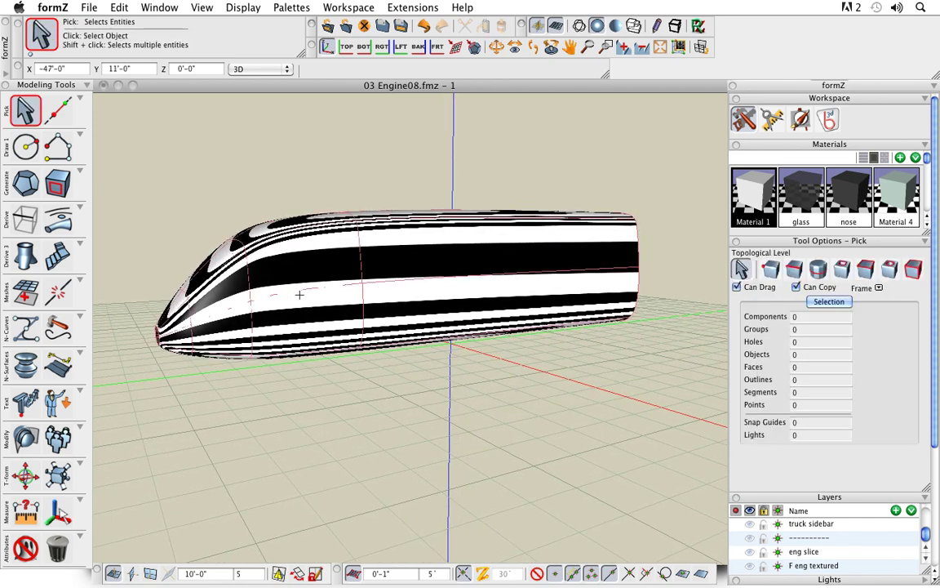
{"action": "middle_click_drag", "start_coordinate": [431, 370], "coordinate": [486, 400]}
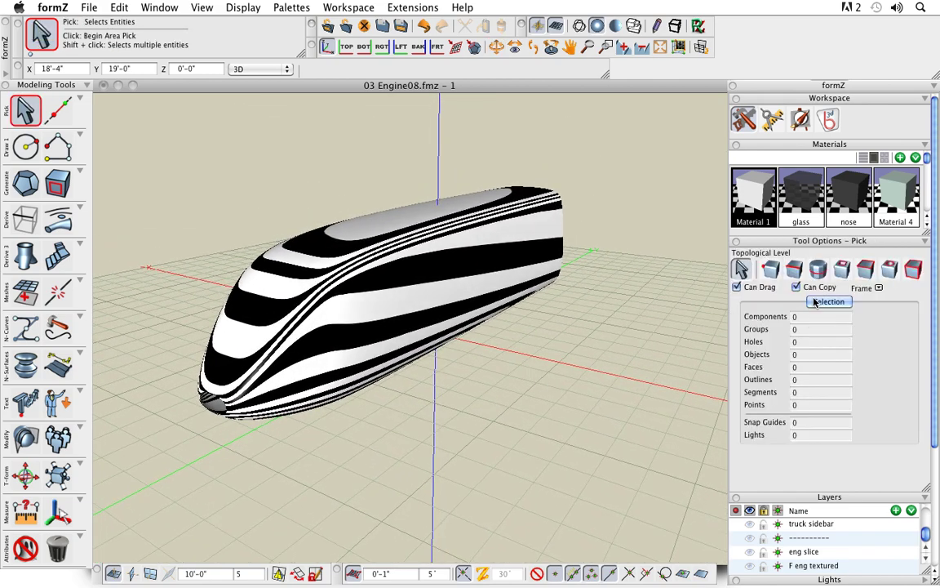
Reselect the engine body and change its analysis type to Environment Map.
{"action": "key", "text": "super+a"}
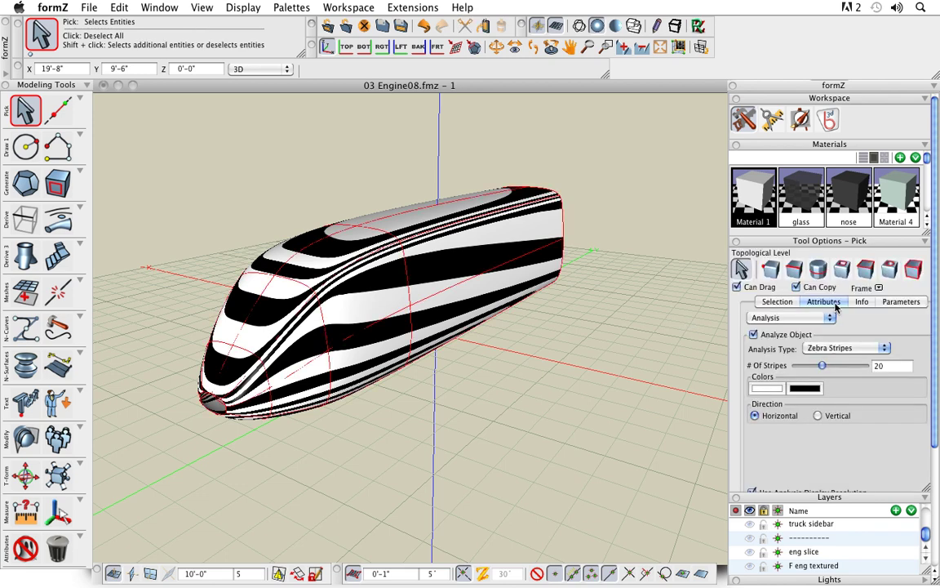
{"action": "left_click", "coordinate": [869, 347]}
{"action": "left_click", "coordinate": [868, 359]}
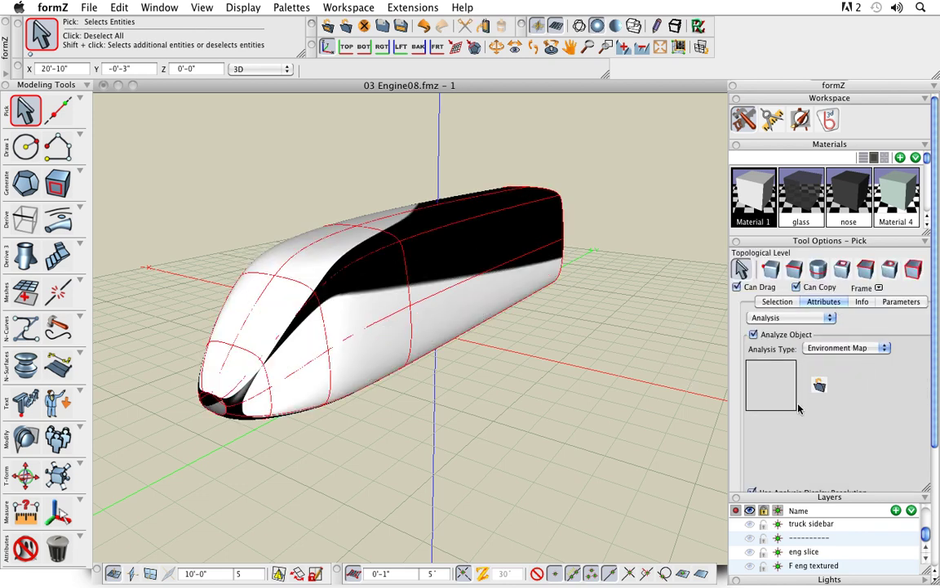
{"action": "middle_click_drag", "start_coordinate": [568, 433], "coordinate": [493, 411]}
Load Columbus-ohio-short-north-arches-1024.jpg from the z image maps folder as the environment map and examine its reflections on the engine.
{"action": "left_click", "coordinate": [820, 385]}
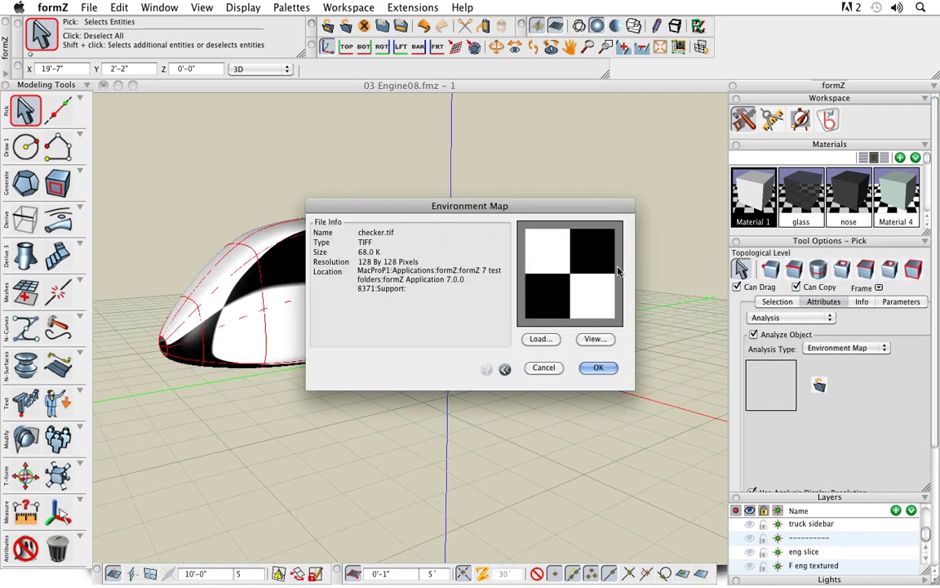
{"action": "left_click", "coordinate": [543, 338]}
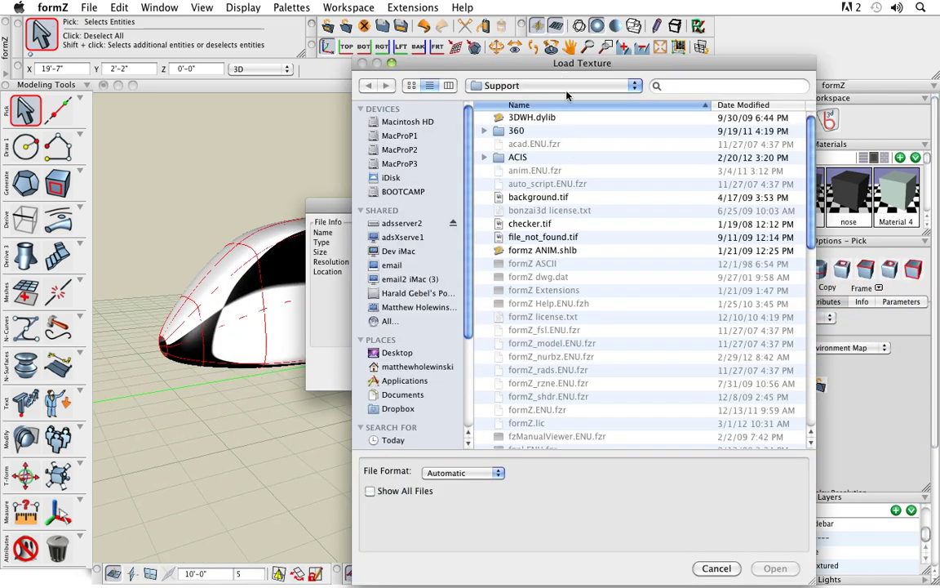
{"action": "left_click", "coordinate": [566, 87]}
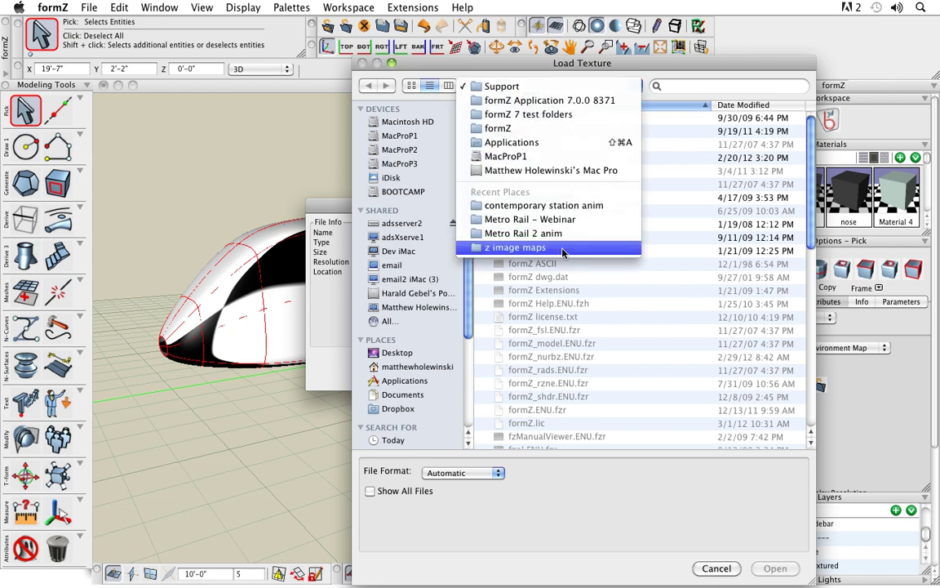
{"action": "left_click", "coordinate": [514, 246]}
{"action": "left_click", "coordinate": [594, 146]}
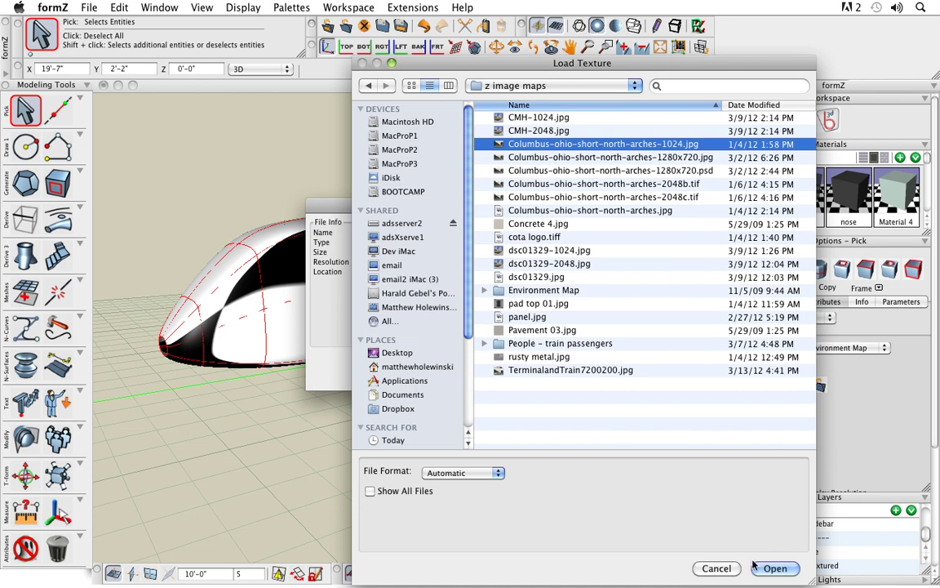
{"action": "key", "text": "Return"}
{"action": "left_click", "coordinate": [614, 368]}
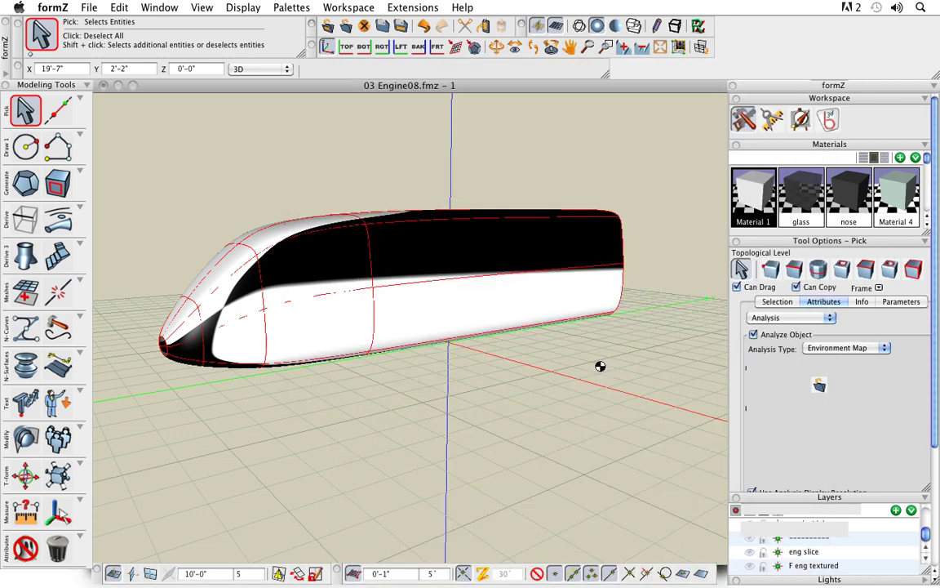
{"action": "middle_click_drag", "start_coordinate": [338, 401], "coordinate": [574, 412]}
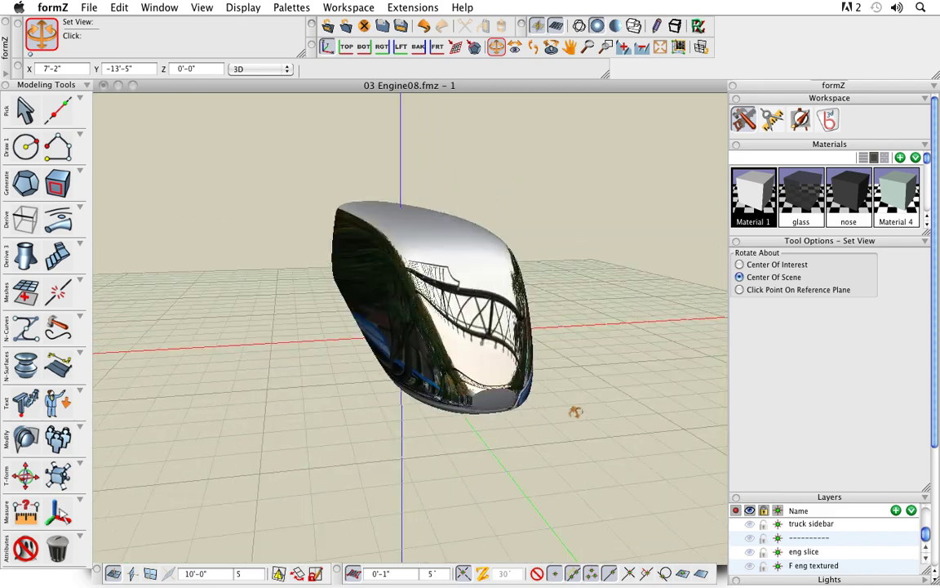
Examine the environment map reflections along the engine's nose, roof and side from several angles.
{"action": "middle_click_drag", "start_coordinate": [420, 443], "coordinate": [431, 400]}
{"action": "left_click_drag", "start_coordinate": [507, 439], "coordinate": [400, 375]}
{"action": "left_click_drag", "start_coordinate": [462, 392], "coordinate": [492, 439]}
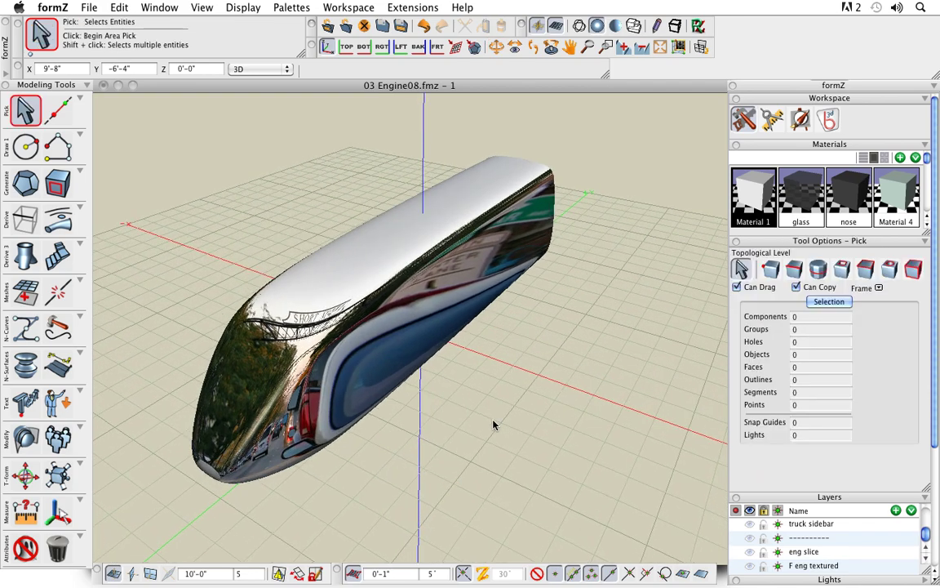
{"action": "left_click_drag", "start_coordinate": [457, 374], "coordinate": [470, 428]}
{"action": "middle_click_drag", "start_coordinate": [432, 423], "coordinate": [486, 425]}
{"action": "mouse_move", "coordinate": [485, 424]}
{"action": "left_mouse_down"}
{"action": "mouse_move", "coordinate": [452, 416]}
{"action": "mouse_move", "coordinate": [492, 434]}
{"action": "left_mouse_up"}
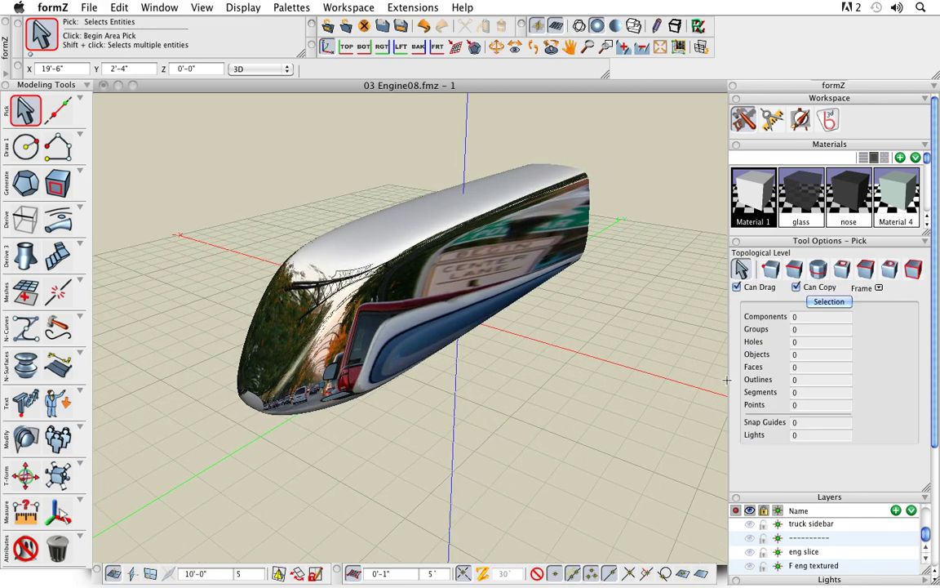
Set the engine body's analysis type to Draft Angle, inspect it, turn off Analyze Object and deselect the body.
{"action": "key", "text": "super+a"}
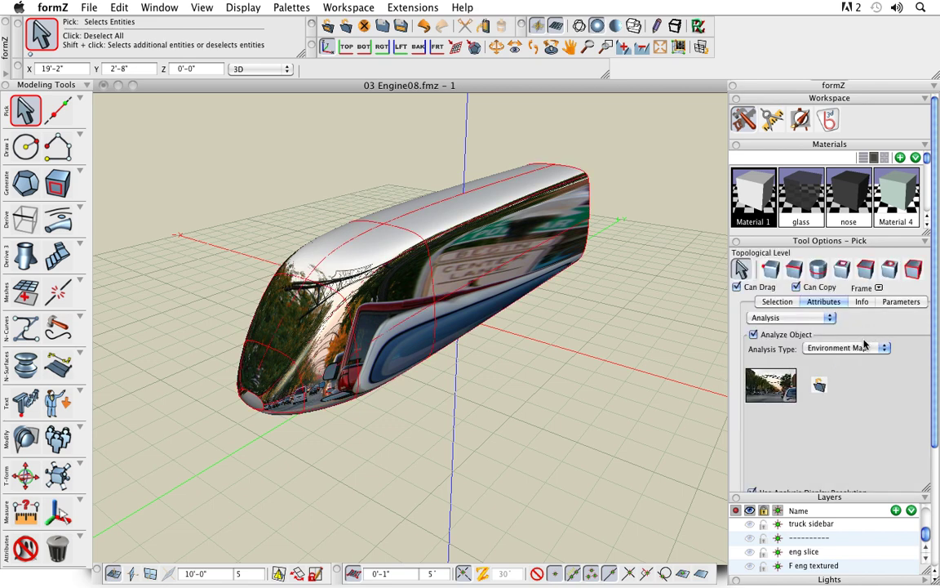
{"action": "left_click", "coordinate": [863, 350]}
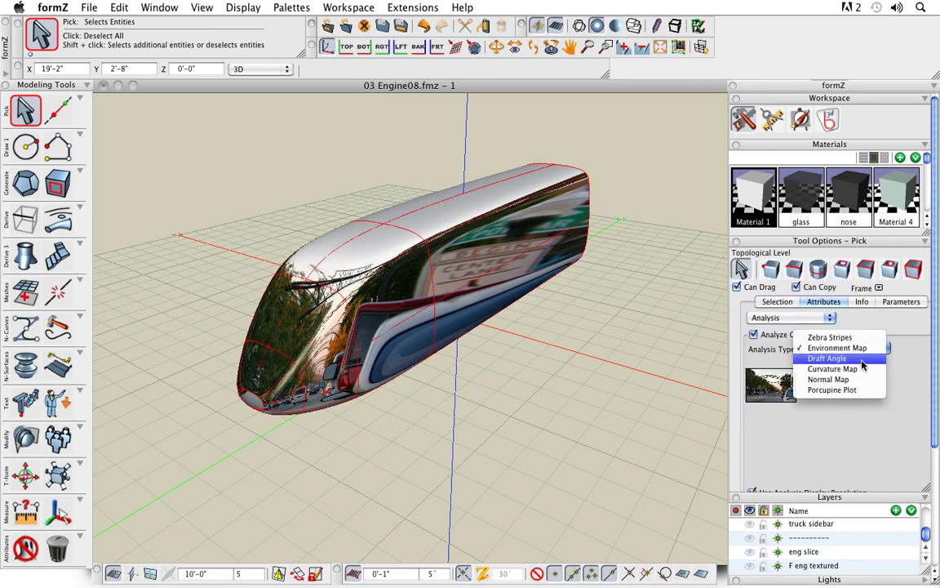
{"action": "left_click", "coordinate": [863, 361]}
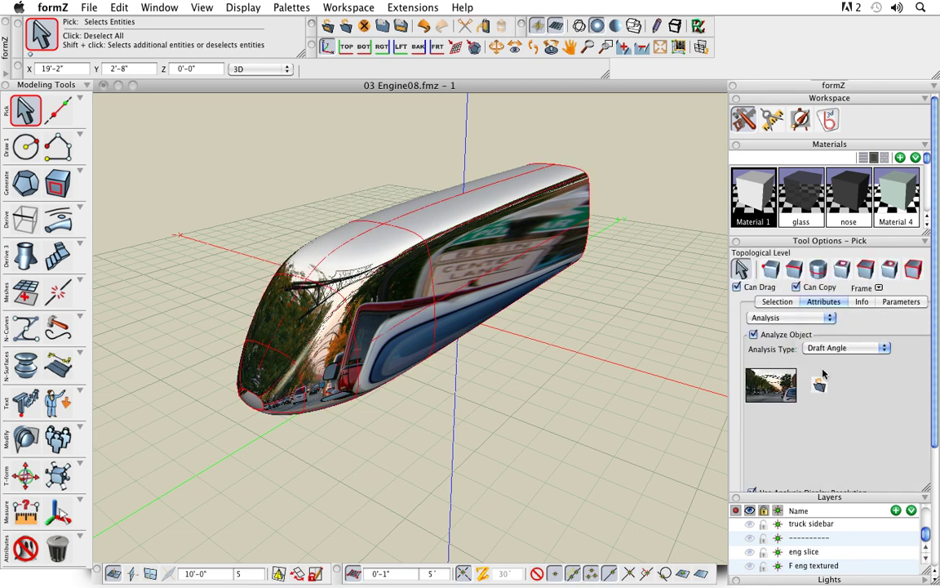
{"action": "middle_click_drag", "start_coordinate": [466, 390], "coordinate": [441, 386]}
{"action": "left_click_drag", "start_coordinate": [441, 385], "coordinate": [476, 395]}
{"action": "mouse_move", "coordinate": [476, 395]}
{"action": "middle_mouse_down"}
{"action": "mouse_move", "coordinate": [501, 395]}
{"action": "mouse_move", "coordinate": [487, 391]}
{"action": "middle_mouse_up"}
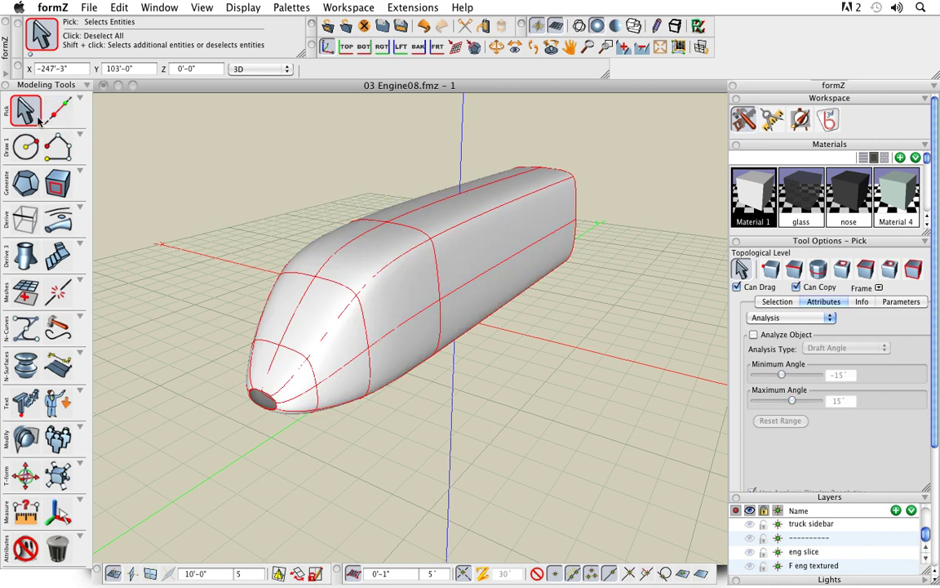
{"action": "left_click", "coordinate": [204, 196]}
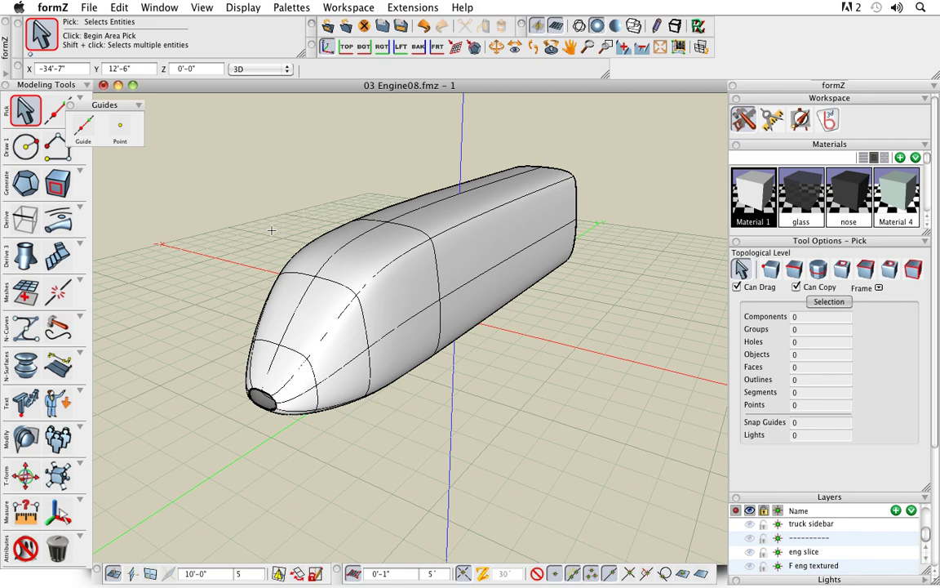
{"action": "left_click", "coordinate": [288, 251]}
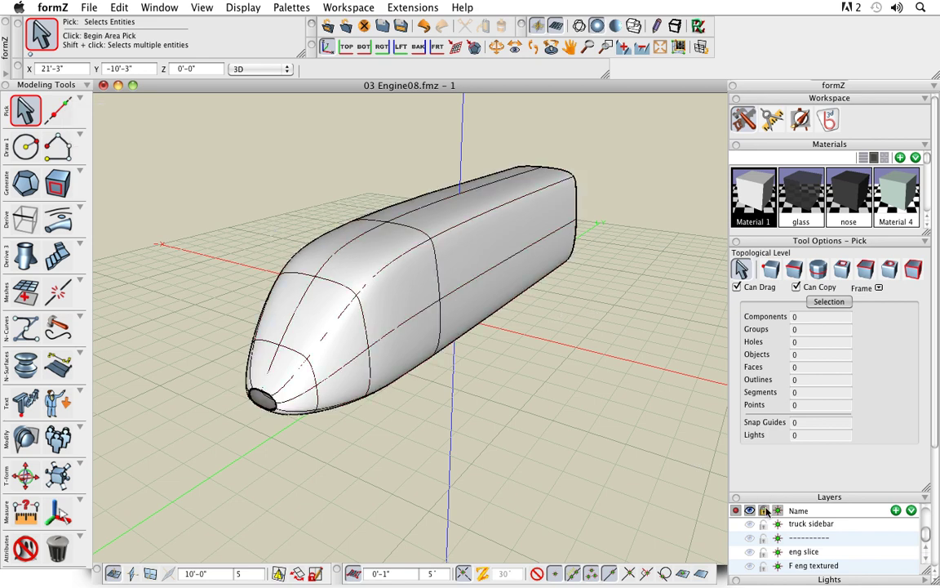
Make the windows layer active so that its window cutting shapes are shown around the engine body.
{"action": "scroll", "coordinate": [759, 540], "scroll_direction": "up", "scroll_amount": 5}
{"action": "left_click", "coordinate": [741, 535]}
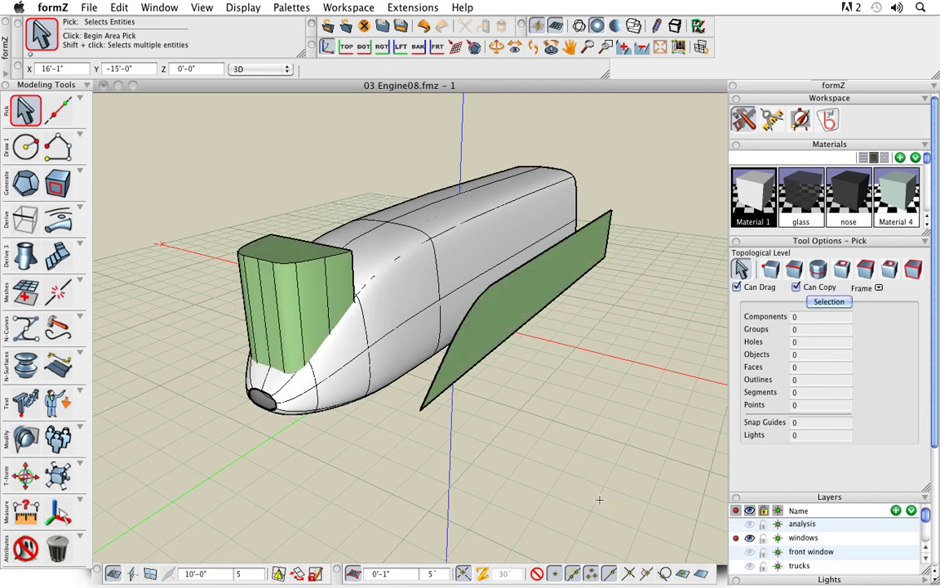
{"action": "mouse_move", "coordinate": [455, 453]}
{"action": "middle_mouse_down"}
{"action": "mouse_move", "coordinate": [430, 467]}
{"action": "mouse_move", "coordinate": [454, 463]}
{"action": "middle_mouse_up"}
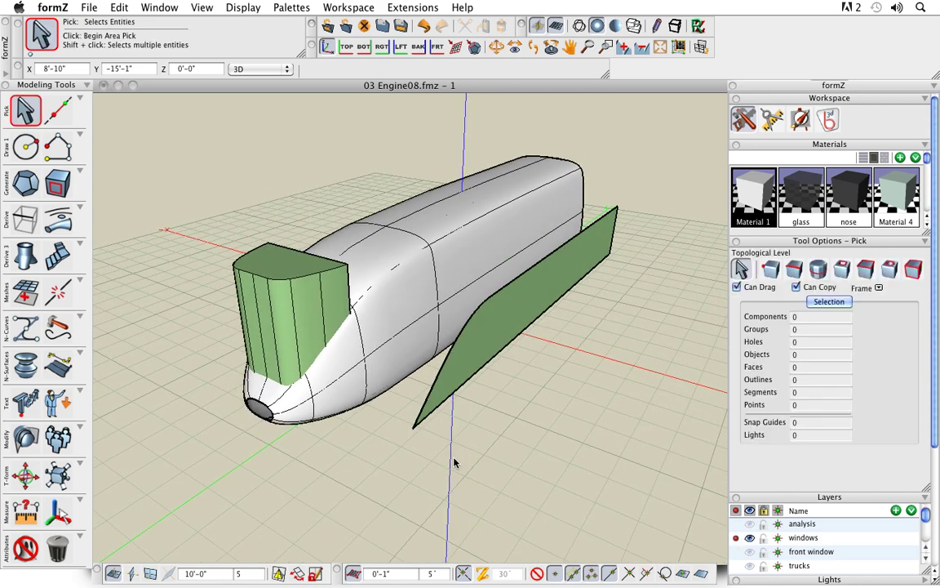
Switch to the vertical YZ reference plane and Slice the engine body with the side window outline, leaving Heal off.
{"action": "key", "text": "x"}
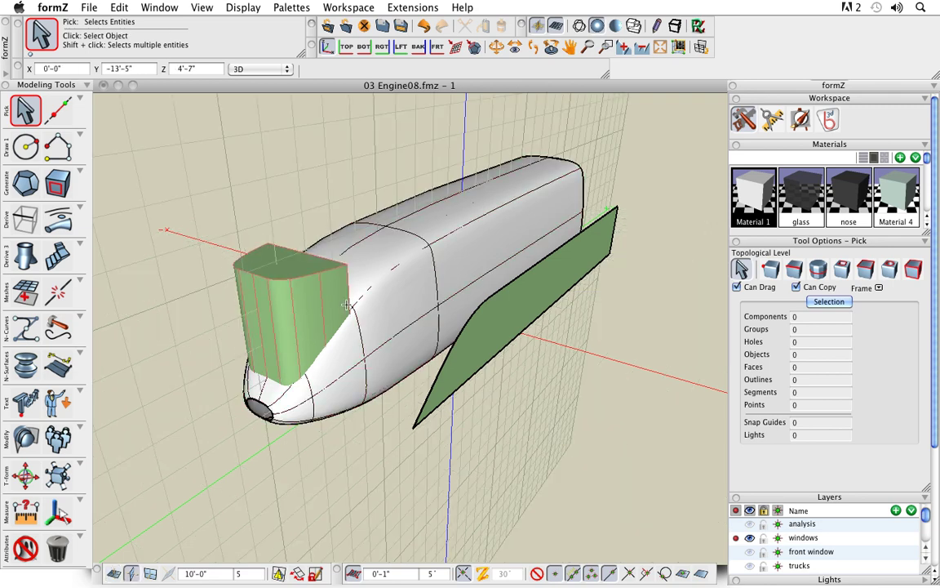
{"action": "key", "text": "space"}
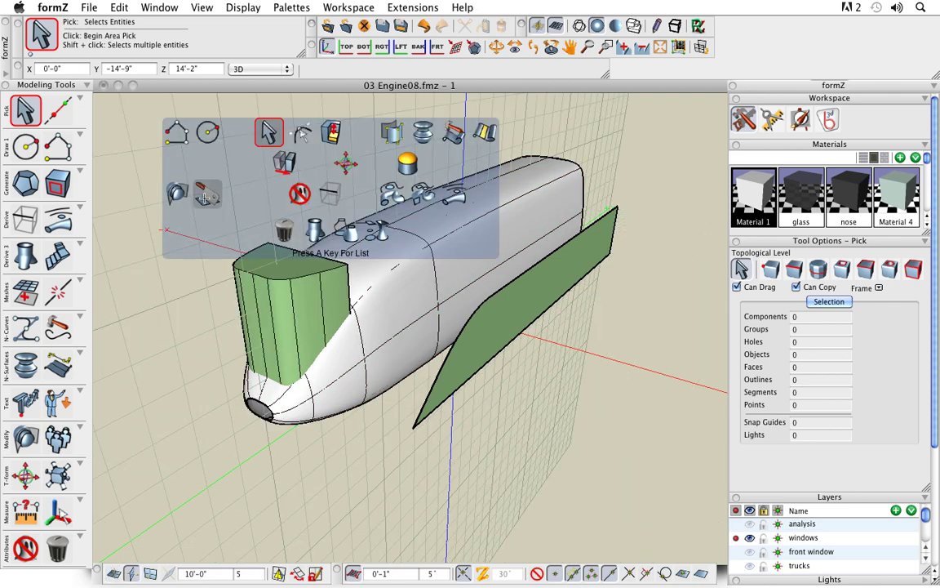
{"action": "left_click", "coordinate": [205, 196]}
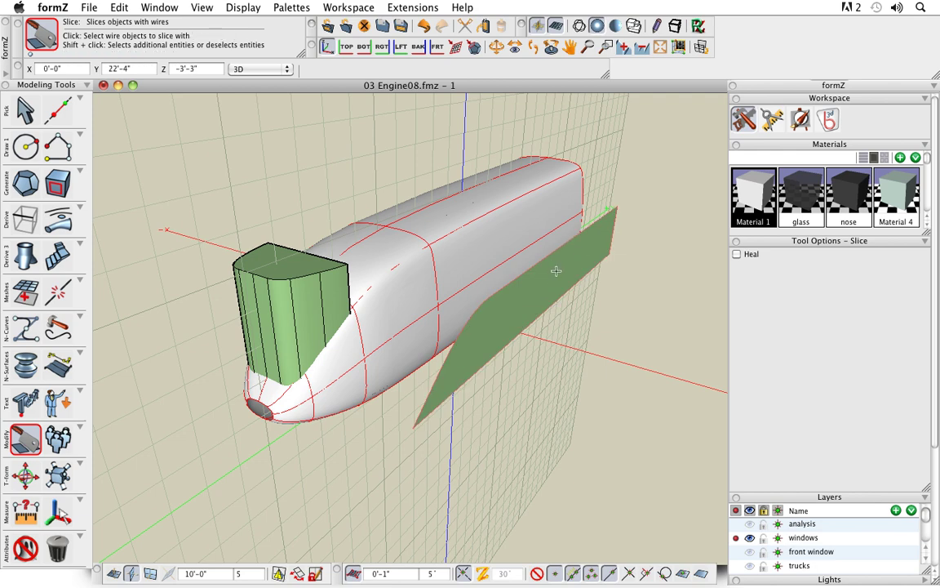
{"action": "left_click", "coordinate": [616, 273]}
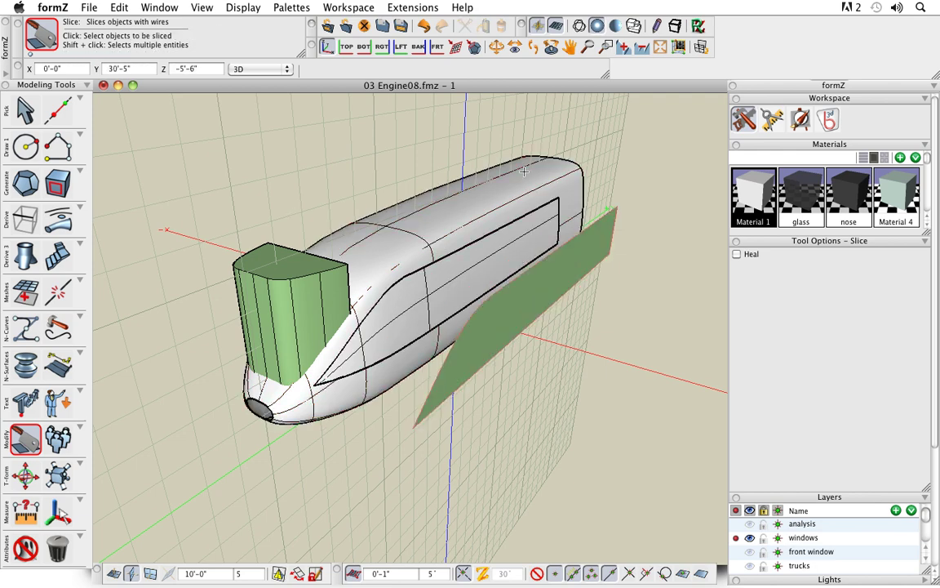
Cut the windshield out of the engine's nose with a One Way Surface Split, using the green front solid as the cutter.
{"action": "key", "text": "space"}
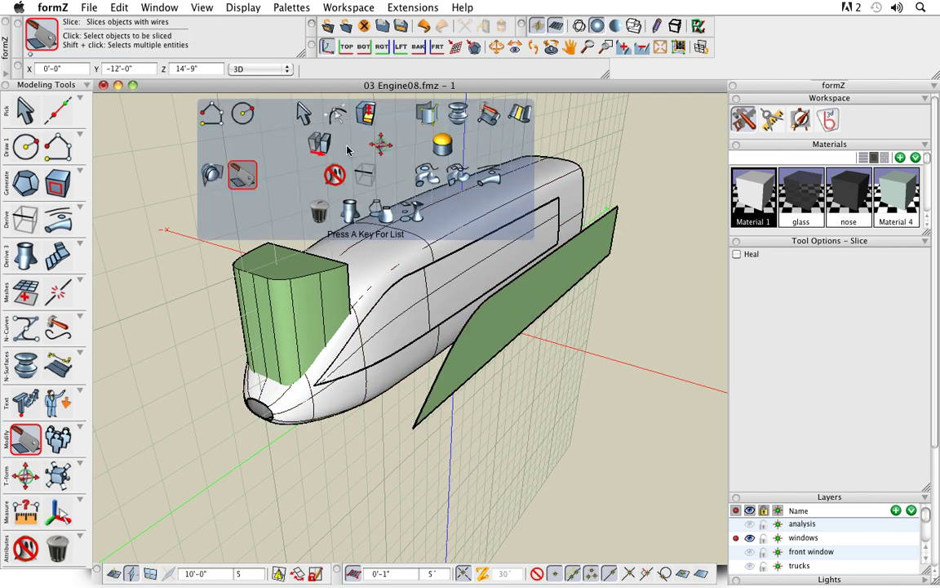
{"action": "left_click", "coordinate": [214, 180]}
{"action": "left_click", "coordinate": [739, 265]}
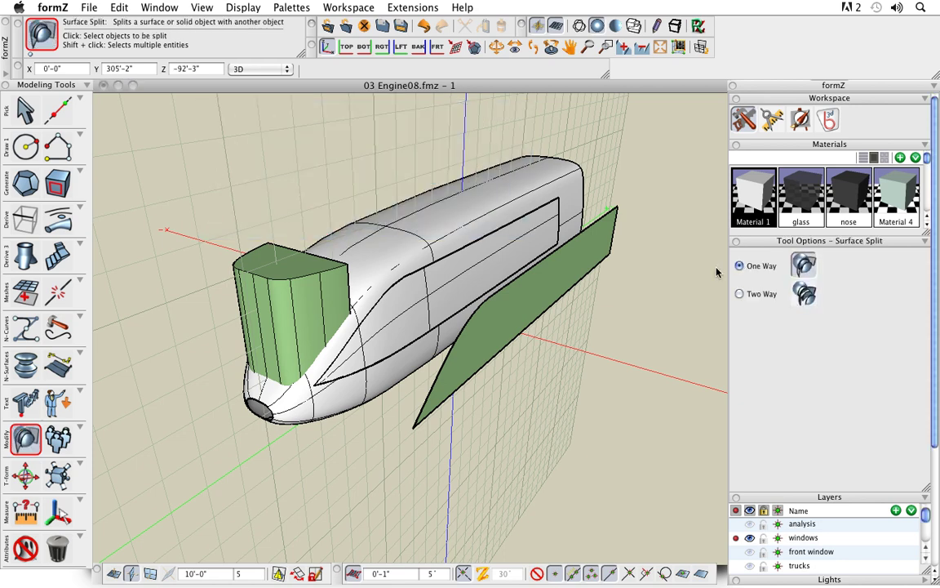
{"action": "left_click", "coordinate": [406, 240]}
{"action": "left_click", "coordinate": [434, 217]}
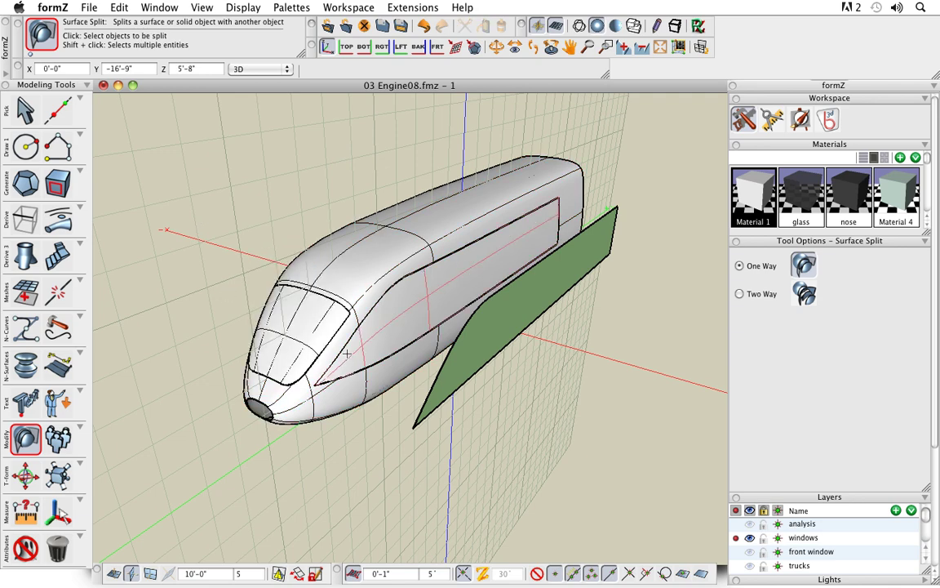
Delete the green side window outline and return to the horizontal XY reference plane.
{"action": "left_click", "coordinate": [58, 547]}
{"action": "left_click", "coordinate": [502, 332]}
{"action": "key", "text": "z"}
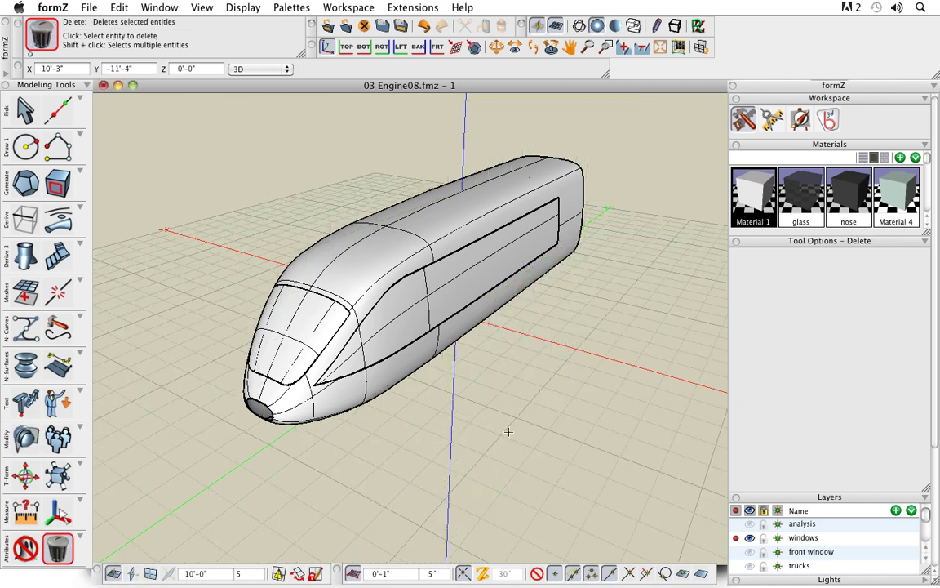
Display the NURBS control points of the trimmed engine body with Edit Controls.
{"action": "middle_click_drag", "start_coordinate": [480, 445], "coordinate": [509, 432]}
{"action": "key", "text": "space"}
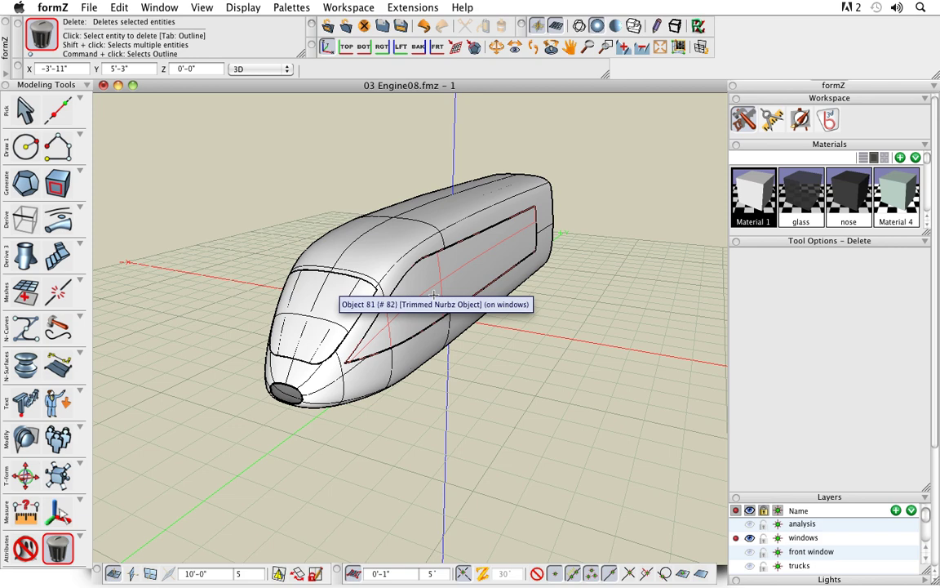
{"action": "left_click_drag", "start_coordinate": [25, 110], "coordinate": [124, 127]}
{"action": "left_click", "coordinate": [395, 243]}
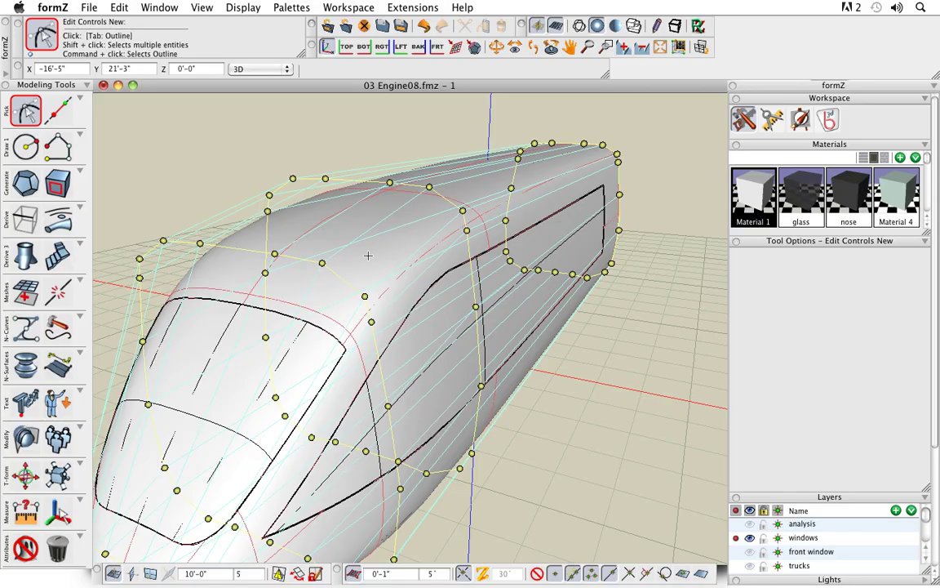
Apply the glass material to the windshield and to the side windows on both sides of the engine.
{"action": "scroll", "coordinate": [644, 239], "scroll_direction": "down", "scroll_amount": 5}
{"action": "left_click_drag", "start_coordinate": [801, 195], "coordinate": [447, 263]}
{"action": "left_click_drag", "start_coordinate": [795, 189], "coordinate": [310, 305]}
{"action": "middle_click_drag", "start_coordinate": [401, 375], "coordinate": [587, 412]}
{"action": "left_click_drag", "start_coordinate": [795, 193], "coordinate": [383, 249]}
{"action": "middle_click_drag", "start_coordinate": [675, 390], "coordinate": [425, 405]}
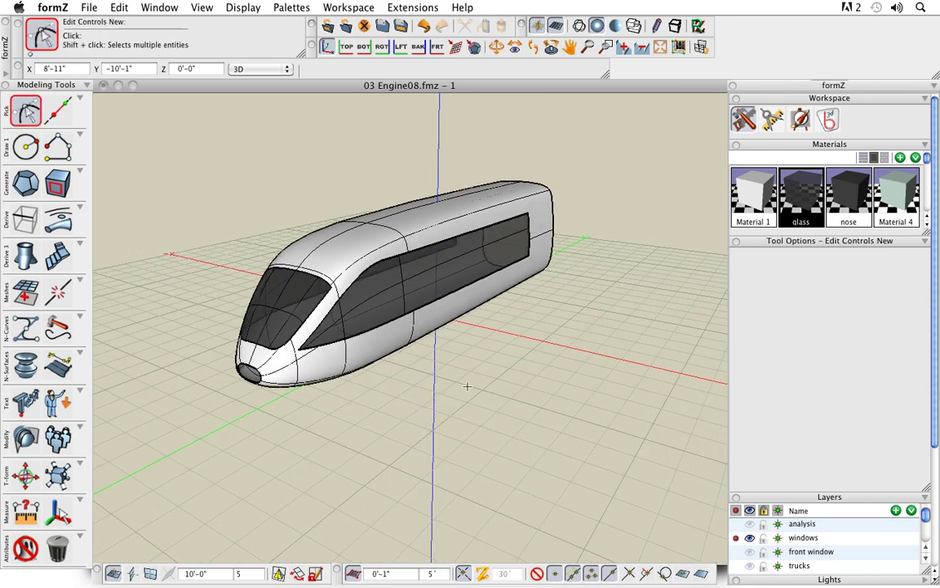
Examine the engine body's window edges and how the glass pieces follow the surrounding surface from several sides.
{"action": "middle_click_drag", "start_coordinate": [473, 388], "coordinate": [496, 369]}
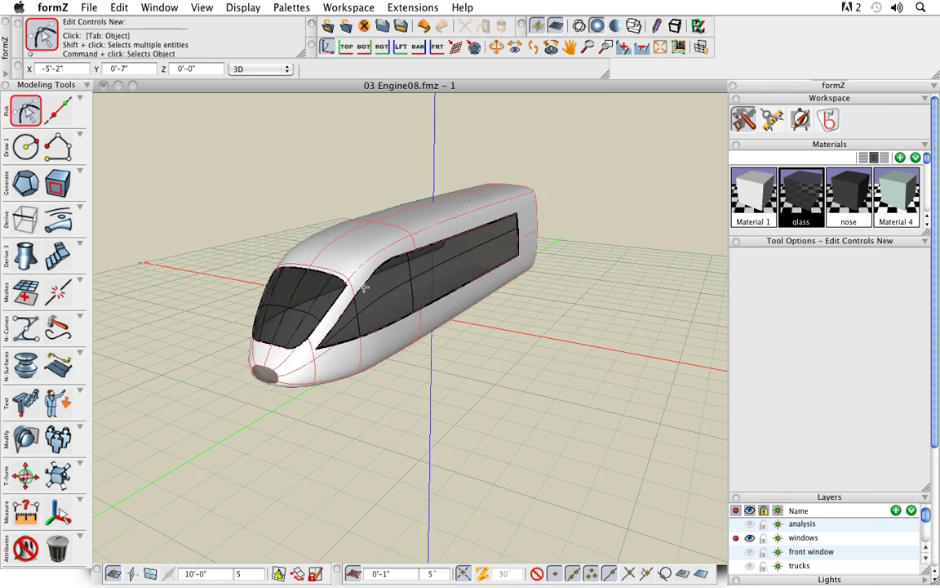
{"action": "scroll", "coordinate": [360, 286], "scroll_direction": "up", "scroll_amount": 5}
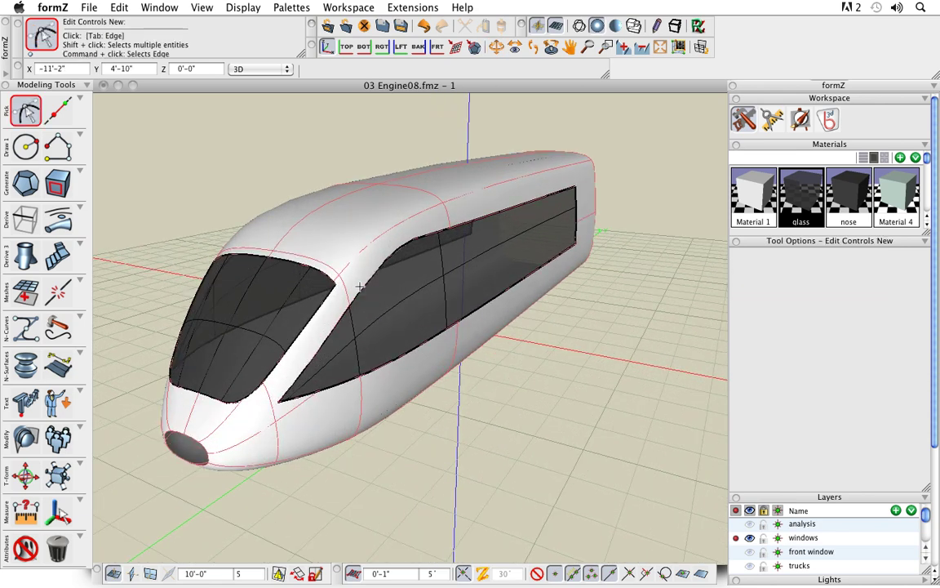
{"action": "middle_click_drag", "start_coordinate": [555, 428], "coordinate": [432, 434]}
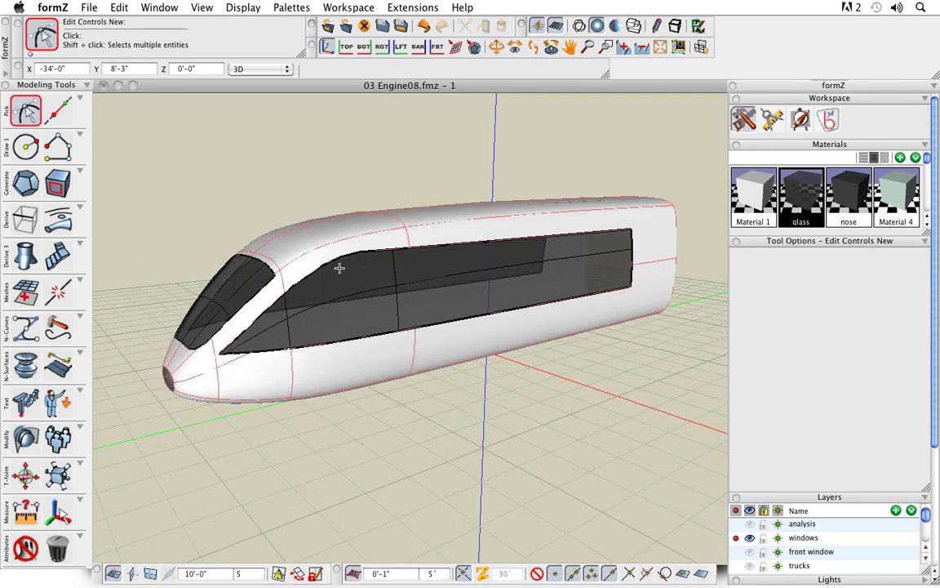
{"action": "middle_click_drag", "start_coordinate": [466, 405], "coordinate": [331, 257]}
{"action": "scroll", "coordinate": [264, 226], "scroll_direction": "up", "scroll_amount": 5}
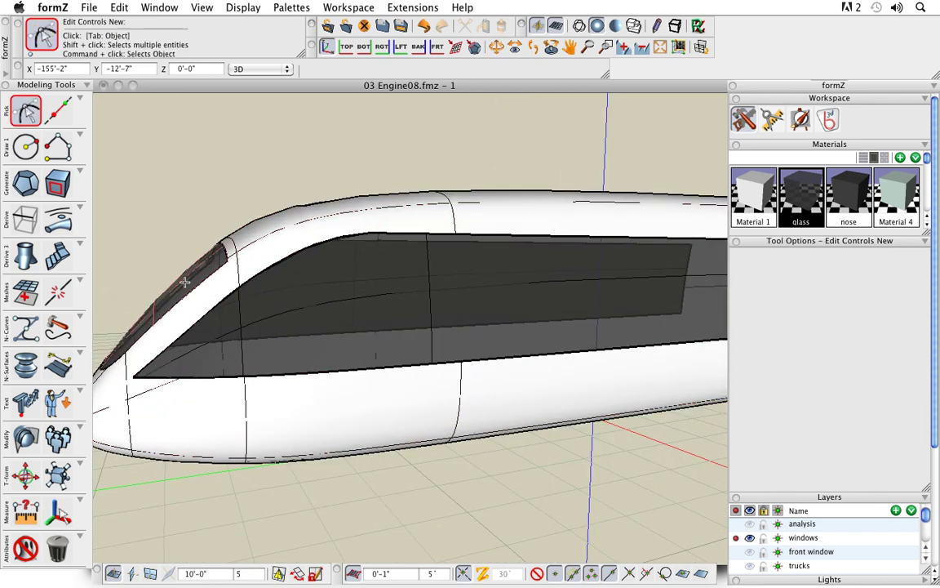
{"action": "left_click", "coordinate": [222, 254]}
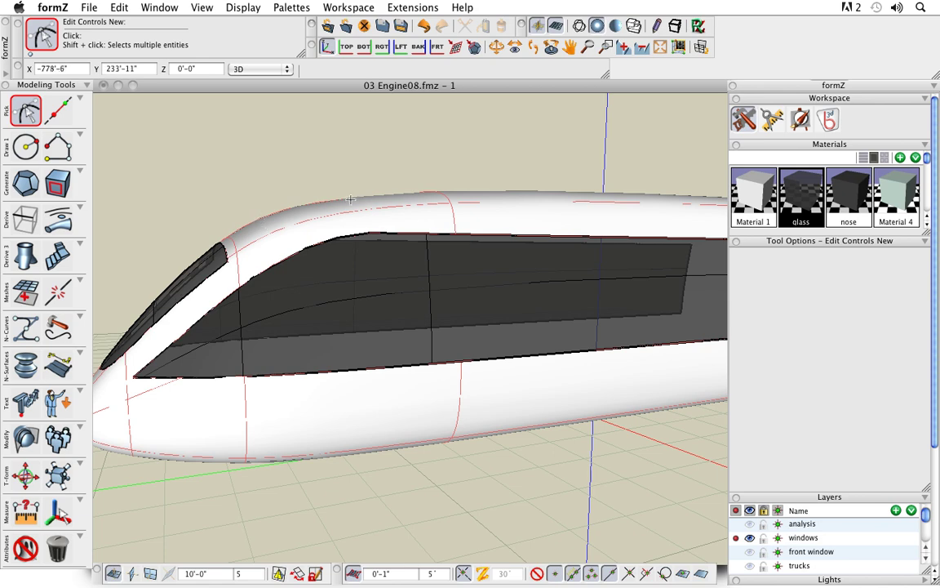
{"action": "scroll", "coordinate": [295, 288], "scroll_direction": "down", "scroll_amount": 5}
{"action": "middle_click_drag", "start_coordinate": [295, 287], "coordinate": [488, 408]}
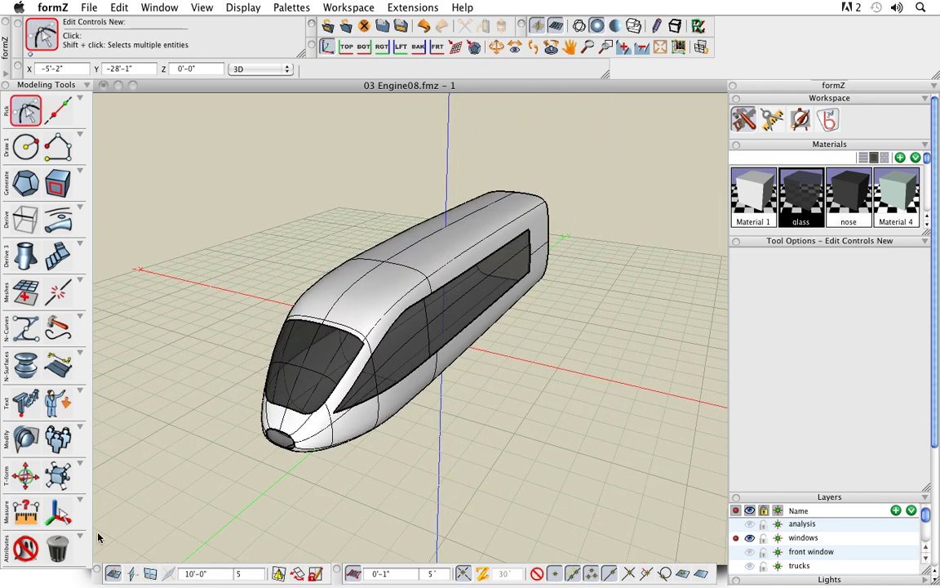
Delete the glass windshield from the engine's nose, leaving the trimmed opening in the body.
{"action": "left_click", "coordinate": [57, 547]}
{"action": "key", "text": "Tab"}
{"action": "left_click", "coordinate": [330, 354]}
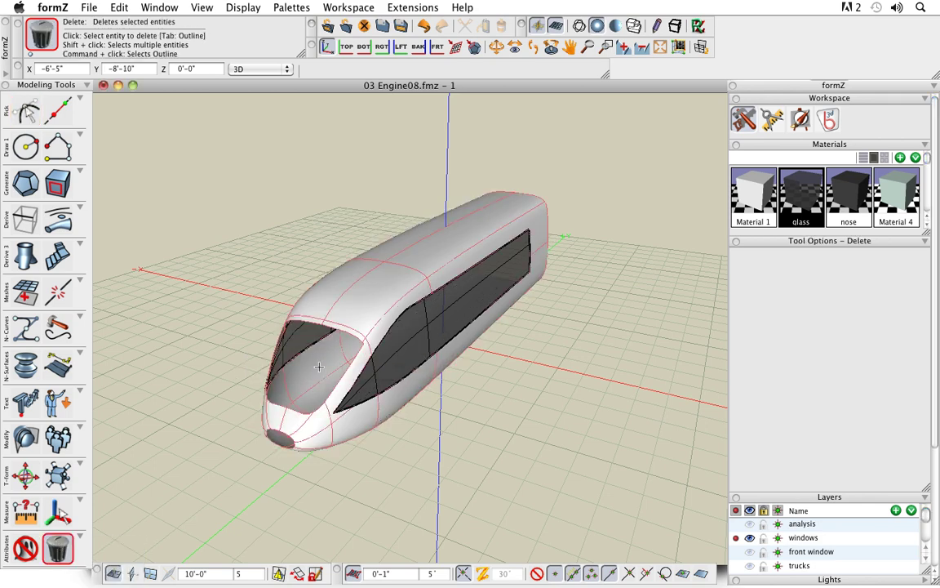
{"action": "scroll", "coordinate": [319, 368], "scroll_direction": "up", "scroll_amount": 3}
{"action": "middle_click_drag", "start_coordinate": [319, 367], "coordinate": [458, 425]}
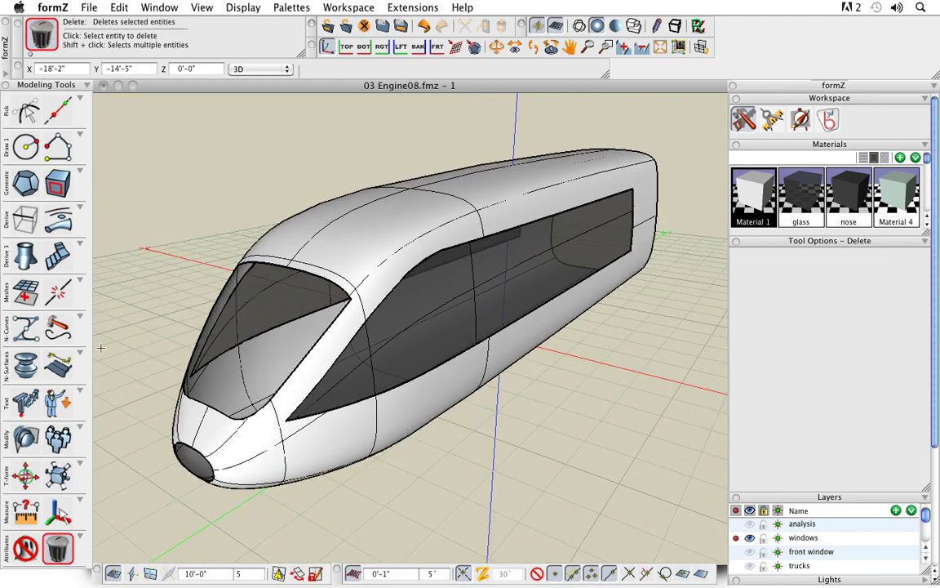
Close the windshield opening by applying Untrim Nurbz to its upper edge on the engine body.
{"action": "left_click", "coordinate": [57, 364]}
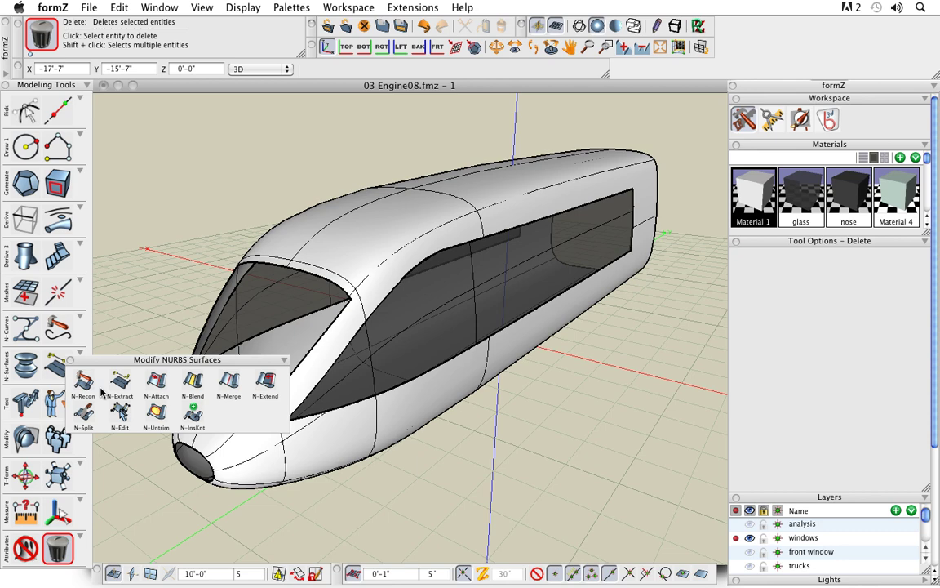
{"action": "left_click", "coordinate": [157, 415]}
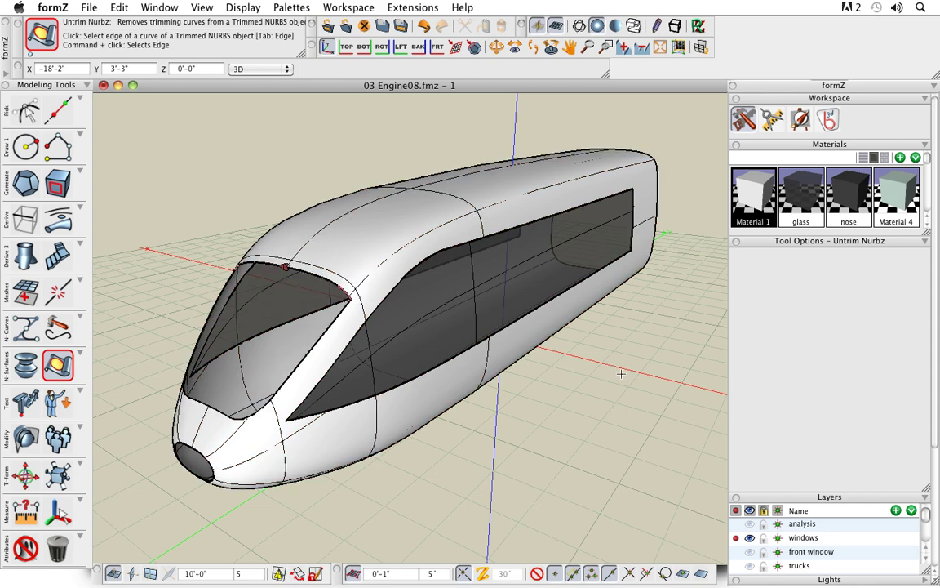
{"action": "left_click", "coordinate": [285, 267]}
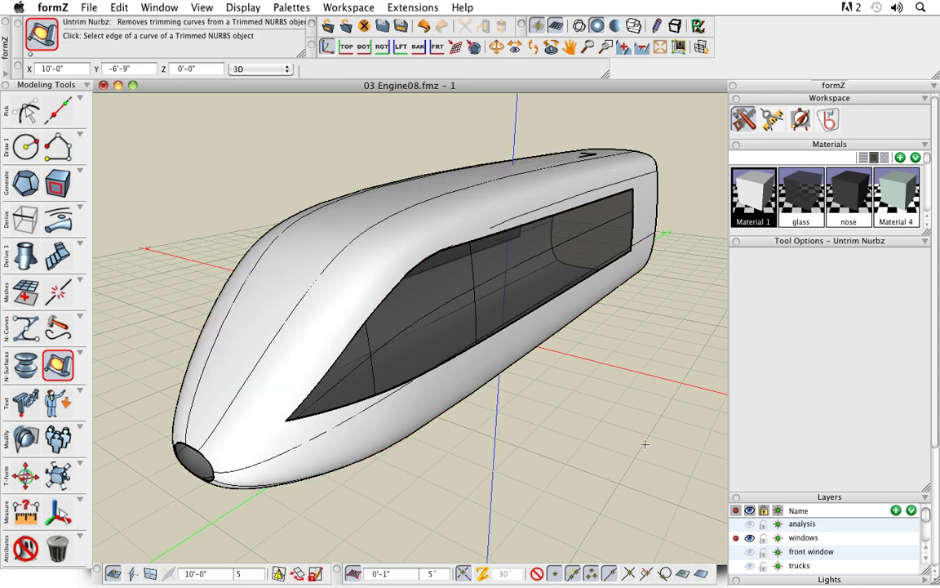
Switch the active, visible layer from windows to front window.
{"action": "middle_click_drag", "start_coordinate": [666, 450], "coordinate": [674, 486]}
{"action": "scroll", "coordinate": [548, 436], "scroll_direction": "down", "scroll_amount": 3}
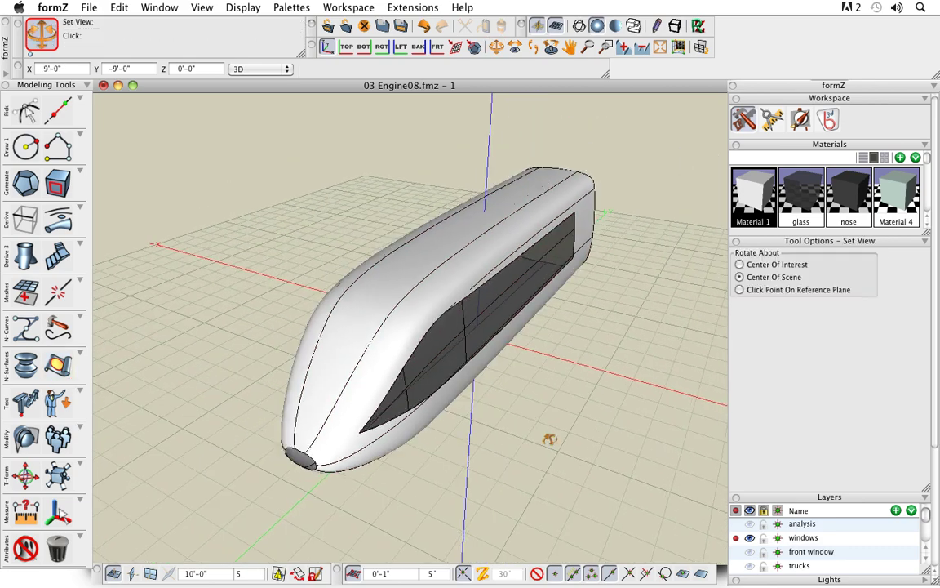
{"action": "middle_click_drag", "start_coordinate": [547, 436], "coordinate": [548, 422]}
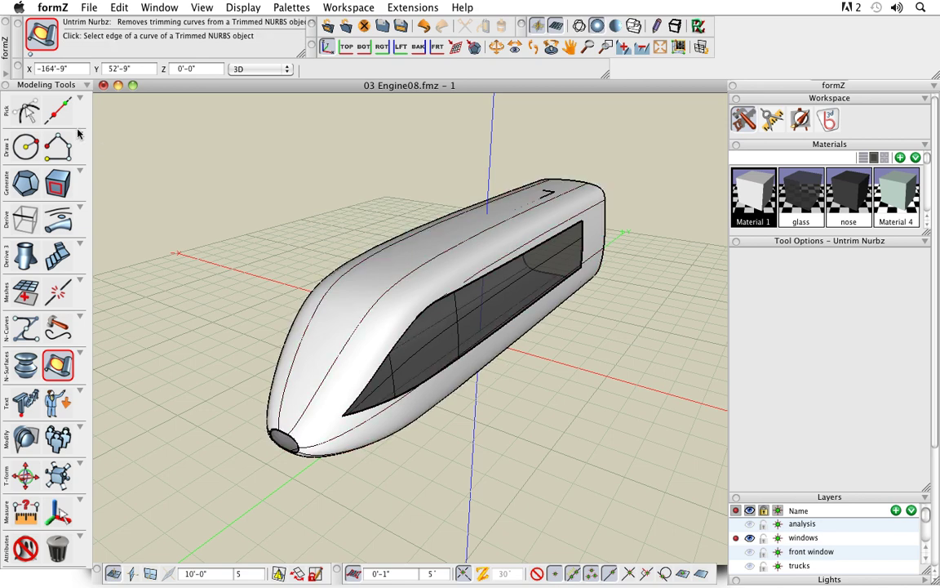
{"action": "left_click", "coordinate": [55, 112]}
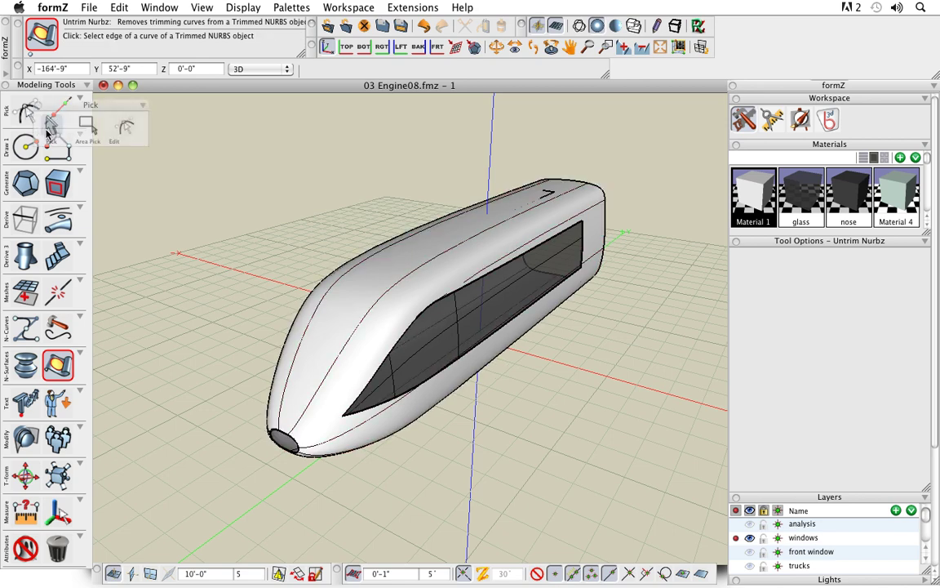
{"action": "left_click", "coordinate": [736, 550]}
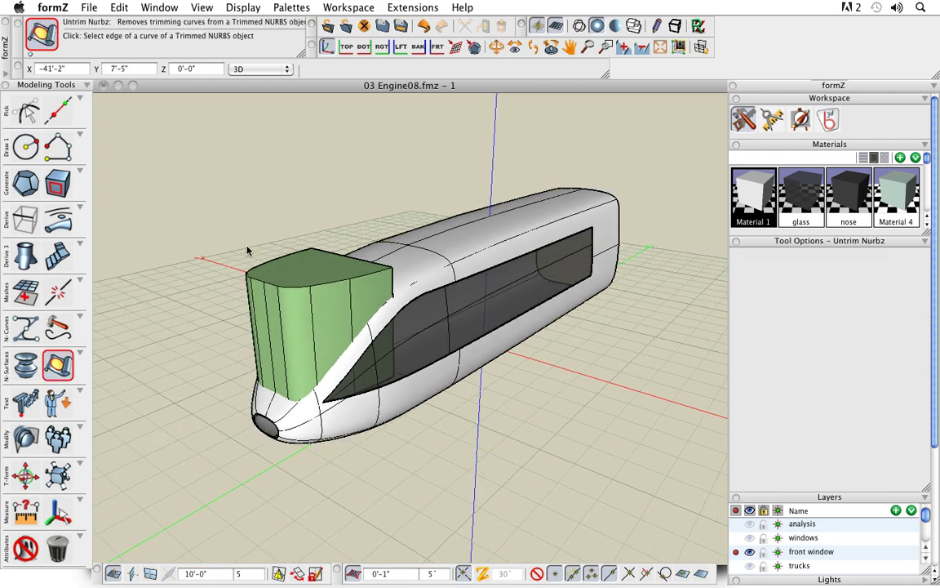
Split the windshield out of the engine body with the green block using one-way Surface Split, and apply the glass material to it.
{"action": "key", "text": "space"}
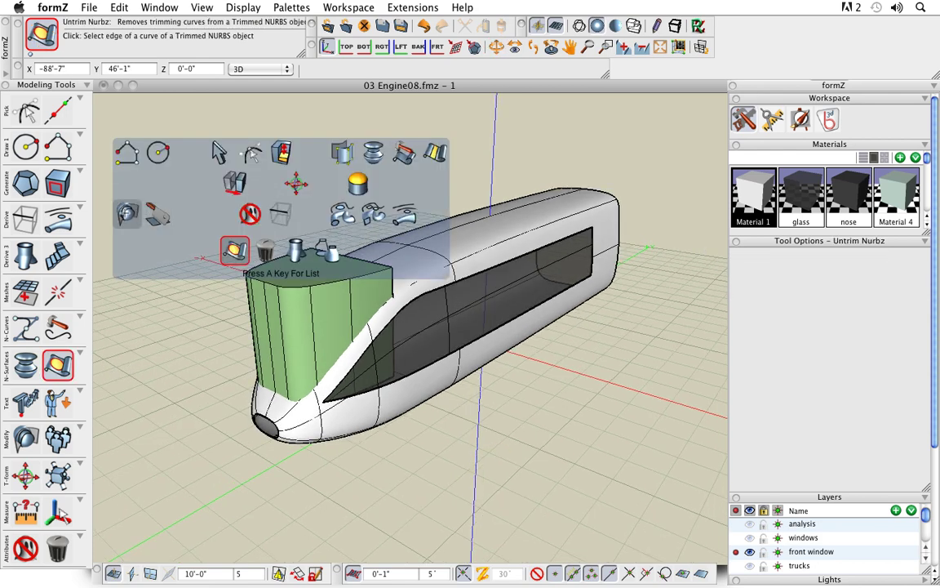
{"action": "left_click", "coordinate": [157, 213]}
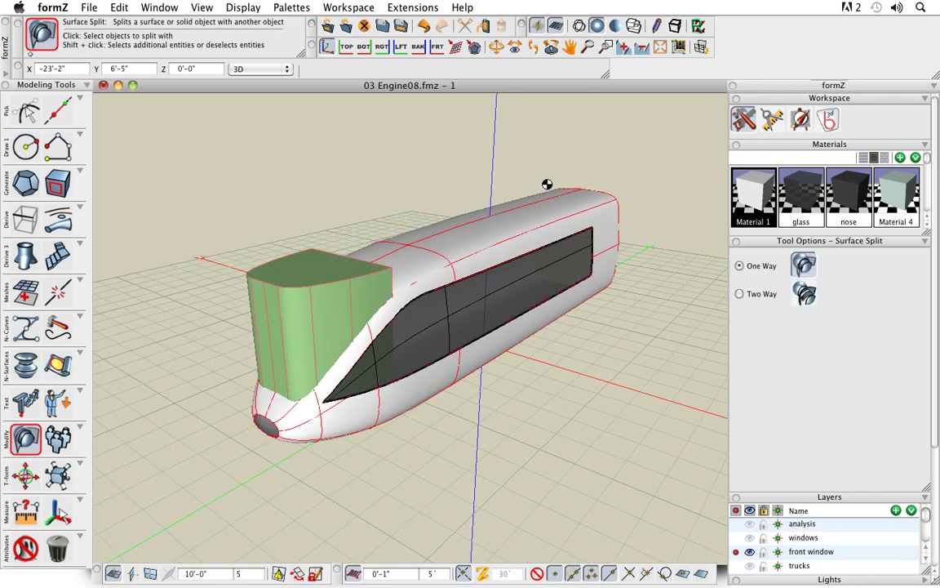
{"action": "left_click_drag", "start_coordinate": [804, 198], "coordinate": [327, 334]}
{"action": "middle_click_drag", "start_coordinate": [599, 424], "coordinate": [445, 388]}
{"action": "scroll", "coordinate": [289, 239], "scroll_direction": "up", "scroll_amount": 3}
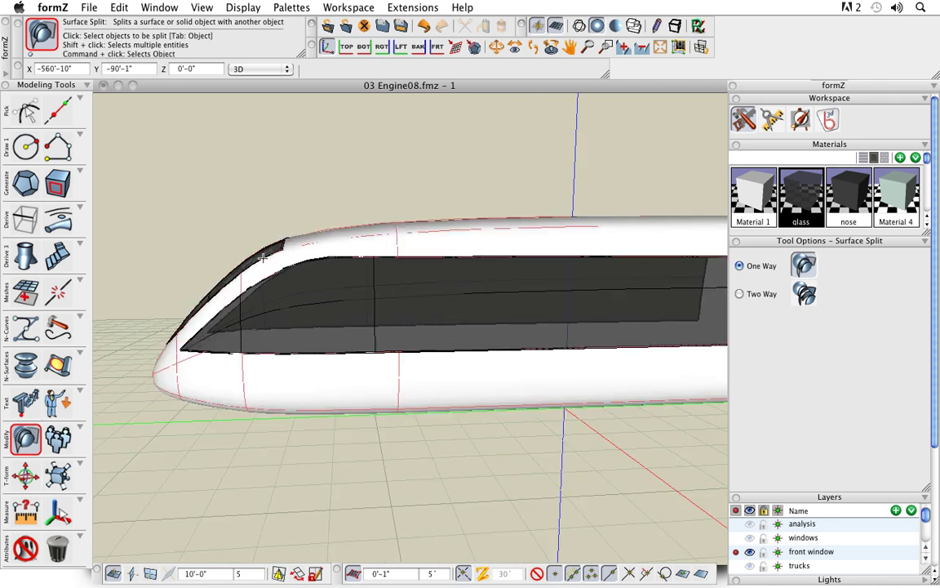
{"action": "scroll", "coordinate": [269, 253], "scroll_direction": "down", "scroll_amount": 2}
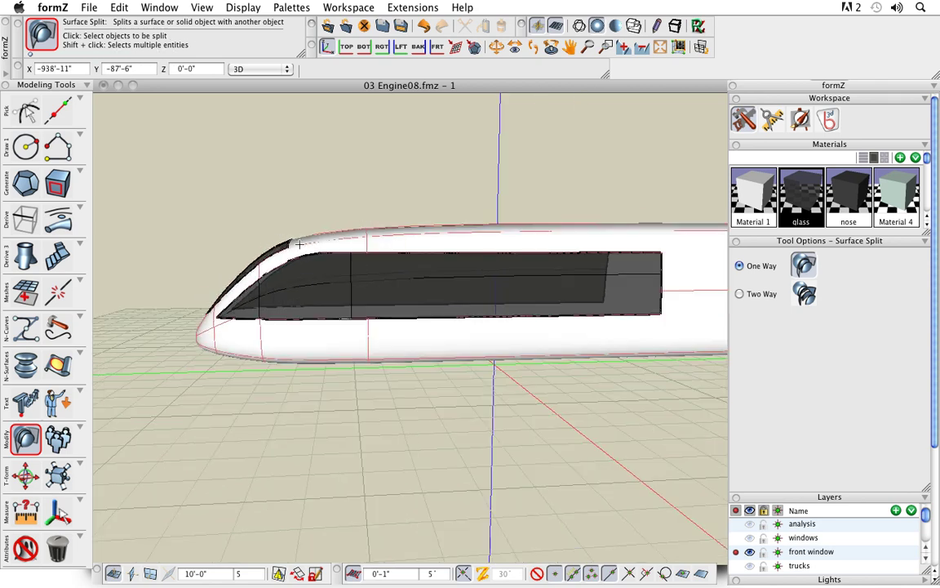
{"action": "middle_click_drag", "start_coordinate": [441, 398], "coordinate": [516, 356]}
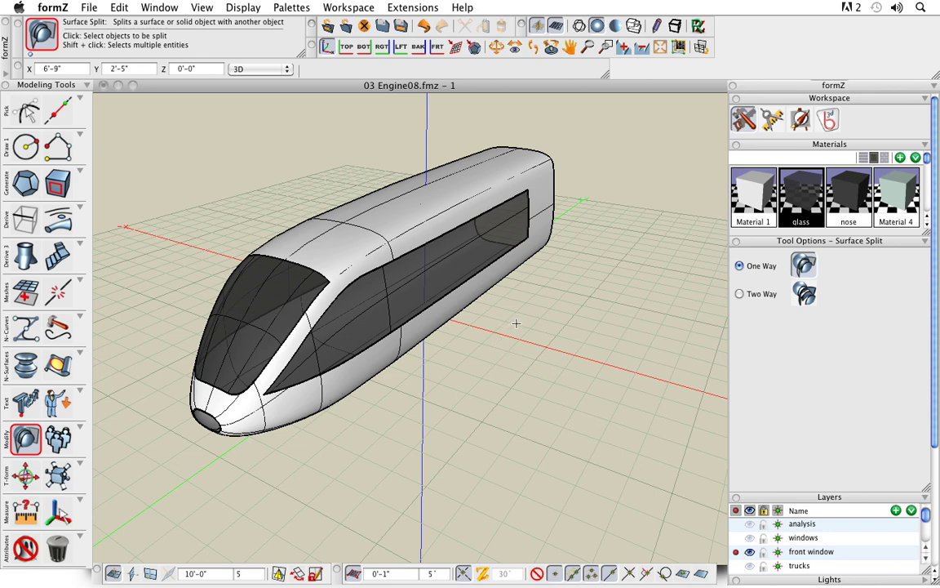
Place a knot on the engine body's roof with NURBS Insert Knot, along the length at a value of about 0.554.
{"action": "left_click", "coordinate": [57, 365]}
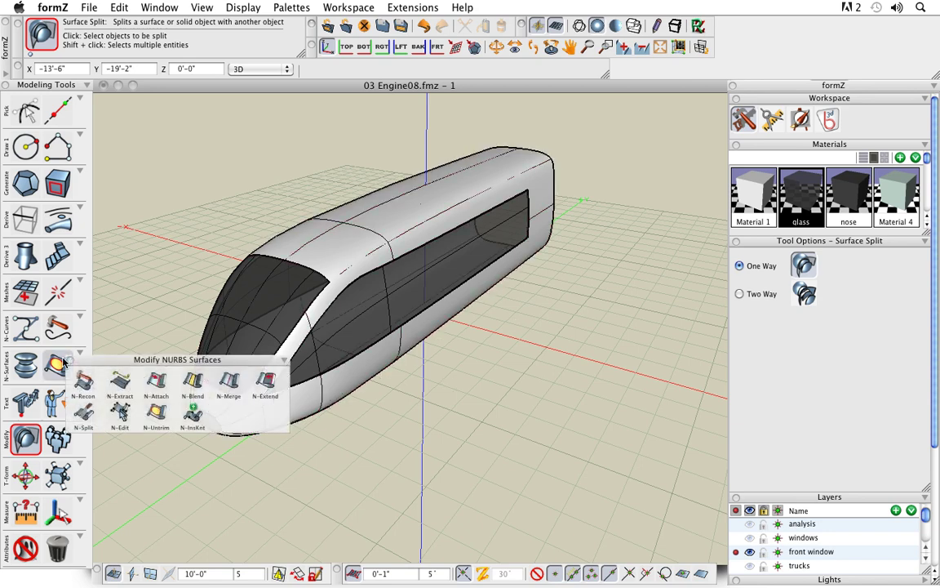
{"action": "left_click", "coordinate": [195, 416]}
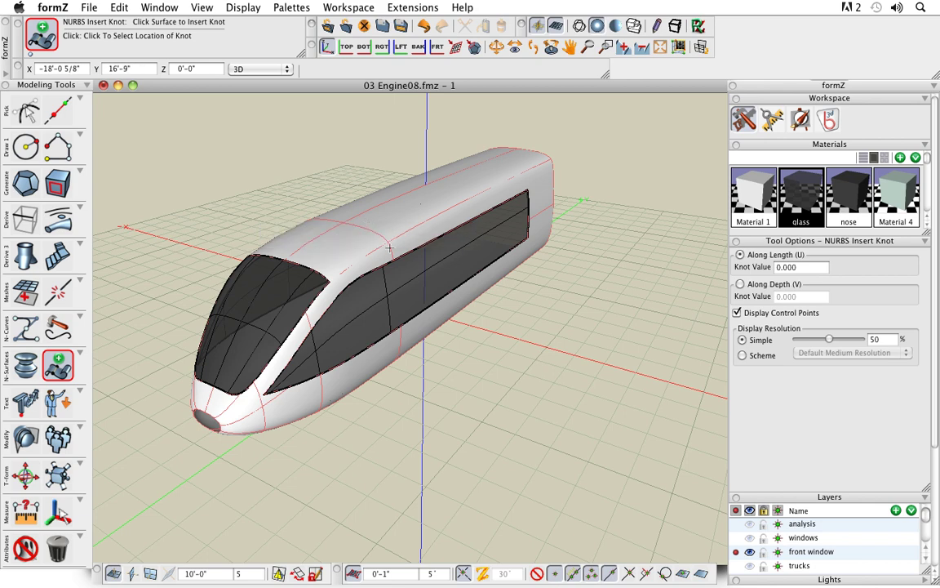
{"action": "left_click", "coordinate": [367, 222]}
{"action": "left_click", "coordinate": [399, 212]}
{"action": "scroll", "coordinate": [399, 212], "scroll_direction": "up", "scroll_amount": 2}
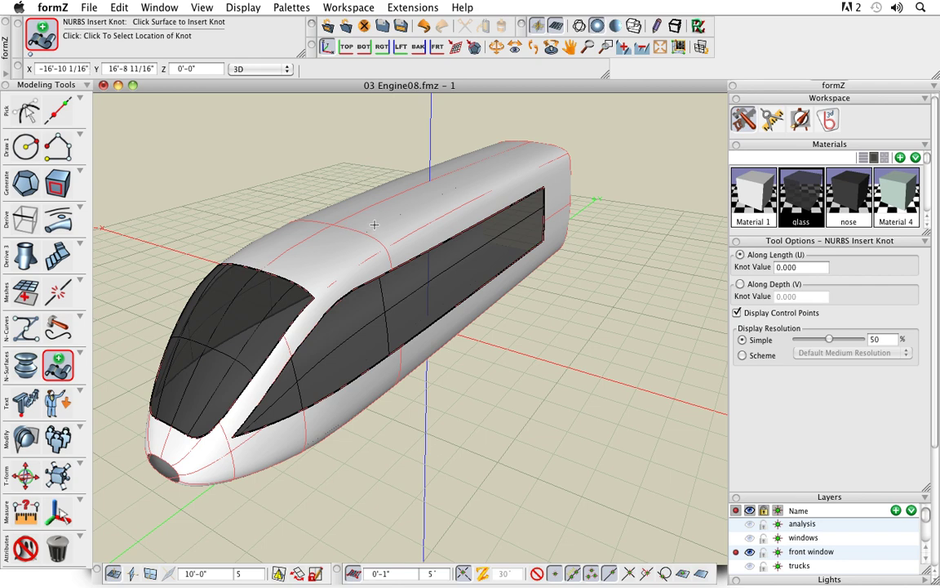
{"action": "left_click", "coordinate": [374, 225]}
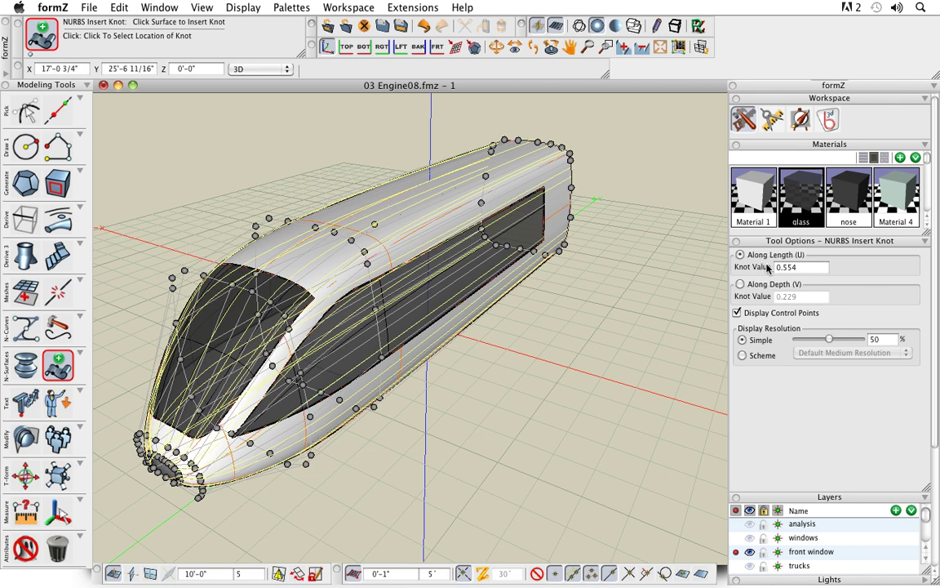
Change the knot's direction to Along Depth (V) and shift it along the roof to a value of about 0.204.
{"action": "left_click", "coordinate": [748, 285]}
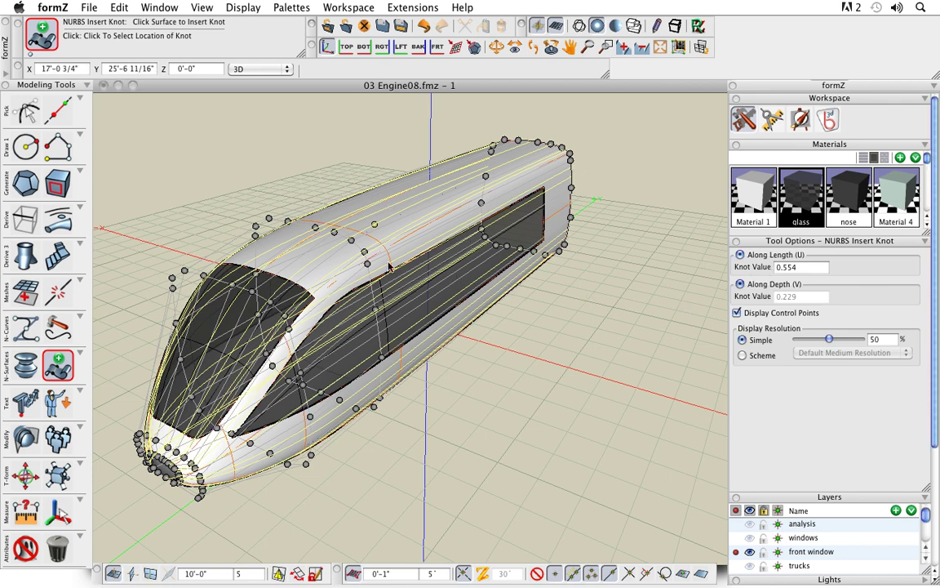
{"action": "left_click", "coordinate": [384, 220]}
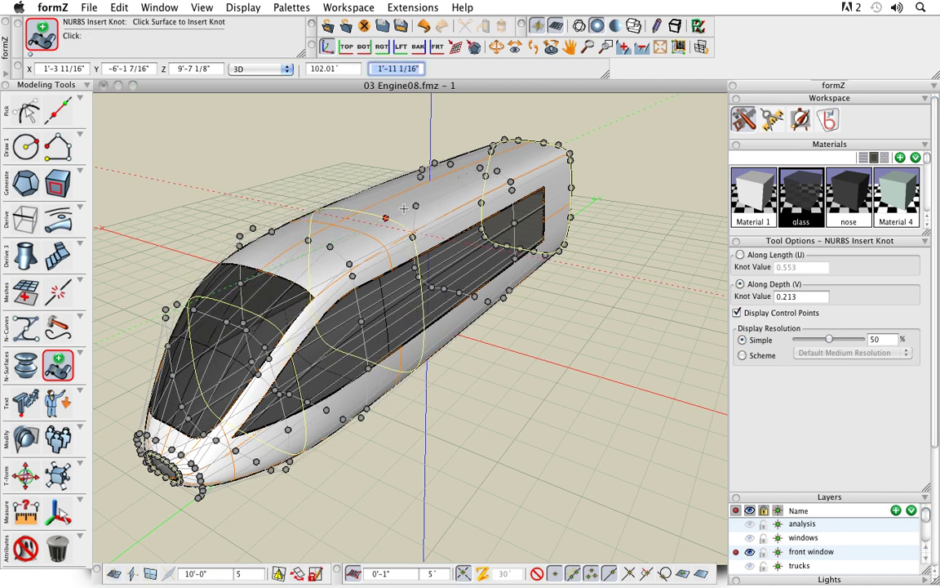
{"action": "mouse_move", "coordinate": [415, 206]}
{"action": "left_mouse_down"}
{"action": "mouse_move", "coordinate": [379, 231]}
{"action": "mouse_move", "coordinate": [325, 224]}
{"action": "mouse_move", "coordinate": [358, 250]}
{"action": "mouse_move", "coordinate": [377, 239]}
{"action": "mouse_move", "coordinate": [360, 205]}
{"action": "mouse_move", "coordinate": [409, 222]}
{"action": "left_mouse_up"}
{"action": "left_click_drag", "start_coordinate": [606, 413], "coordinate": [604, 412]}
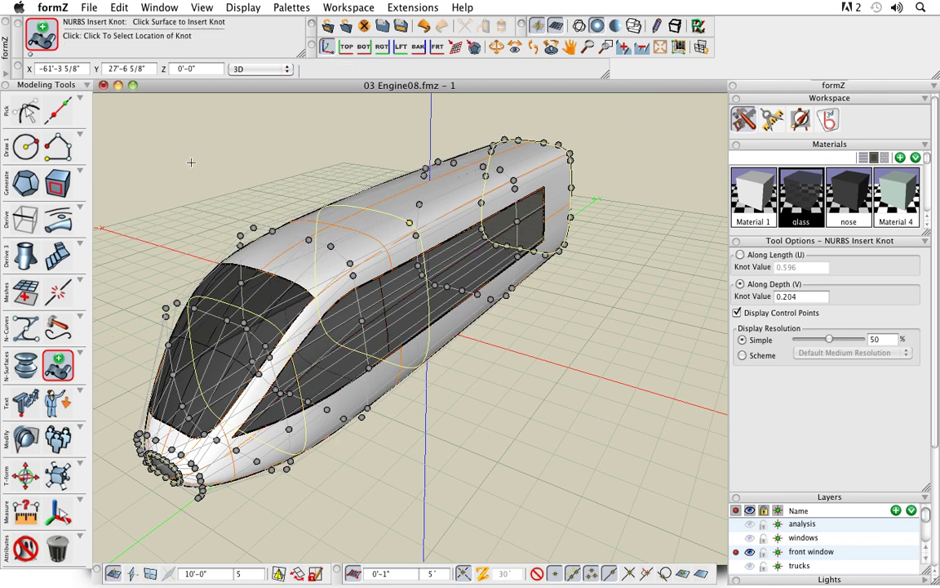
{"action": "left_click", "coordinate": [25, 110]}
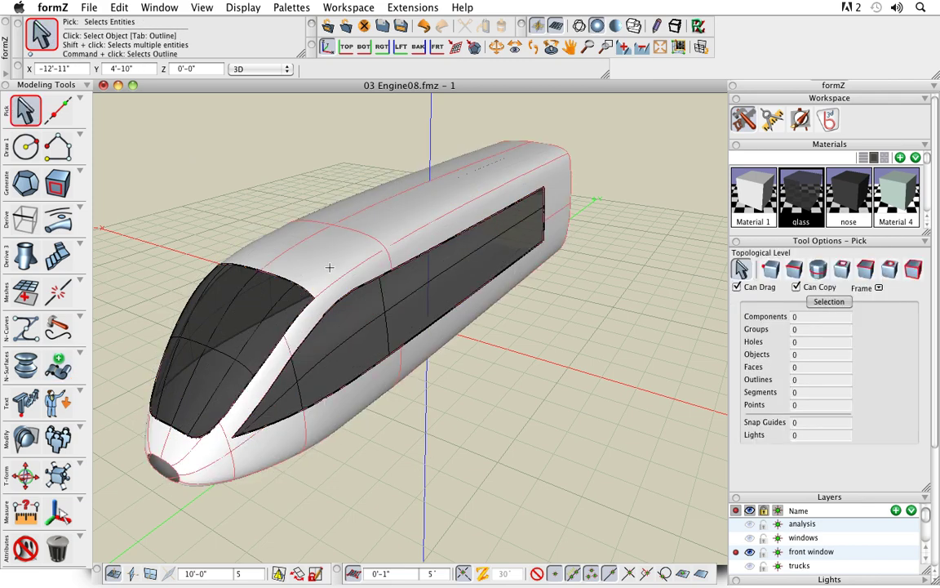
Select the engine body and examine its facet lines in wireframe display, then return to shaded display.
{"action": "scroll", "coordinate": [330, 266], "scroll_direction": "down", "scroll_amount": 2}
{"action": "middle_click_drag", "start_coordinate": [469, 392], "coordinate": [487, 399]}
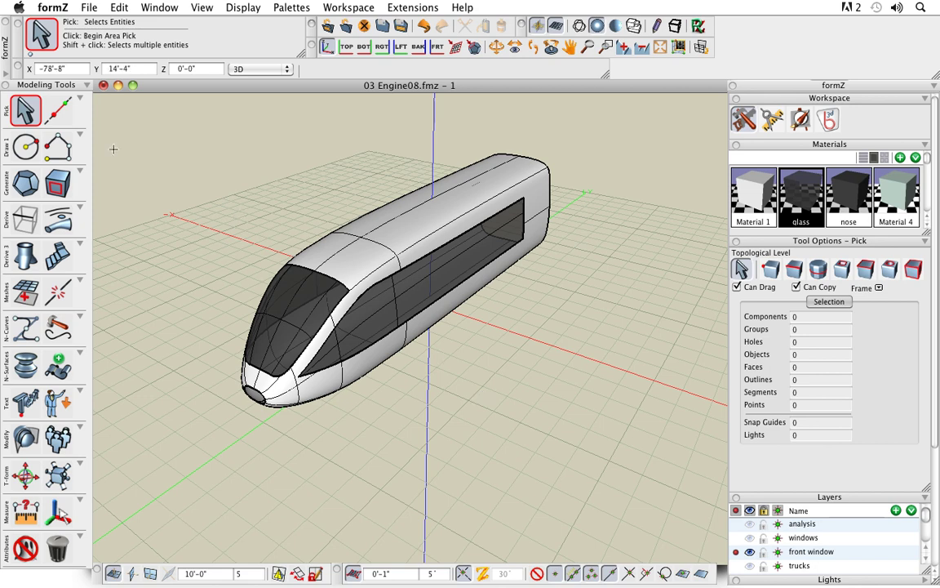
{"action": "left_click", "coordinate": [26, 108]}
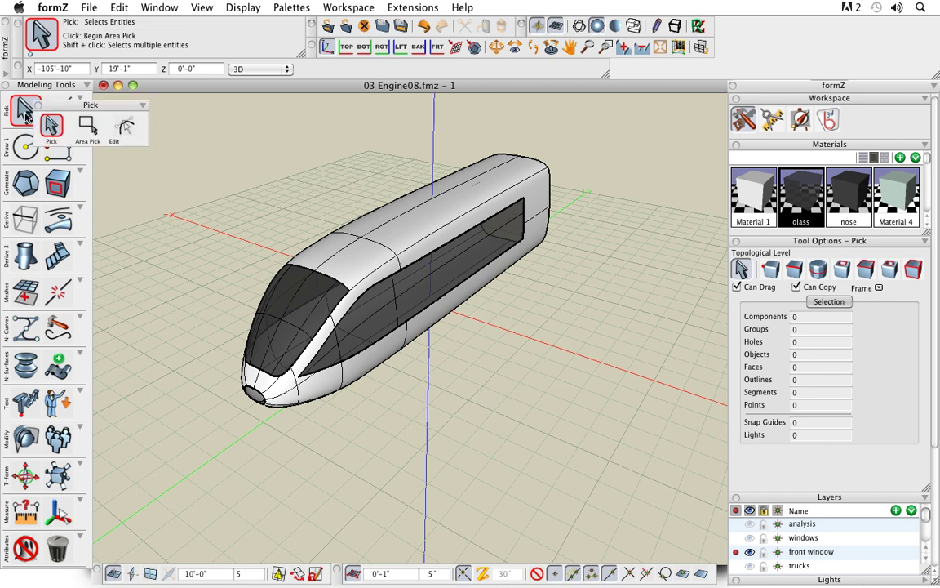
{"action": "left_click", "coordinate": [365, 242]}
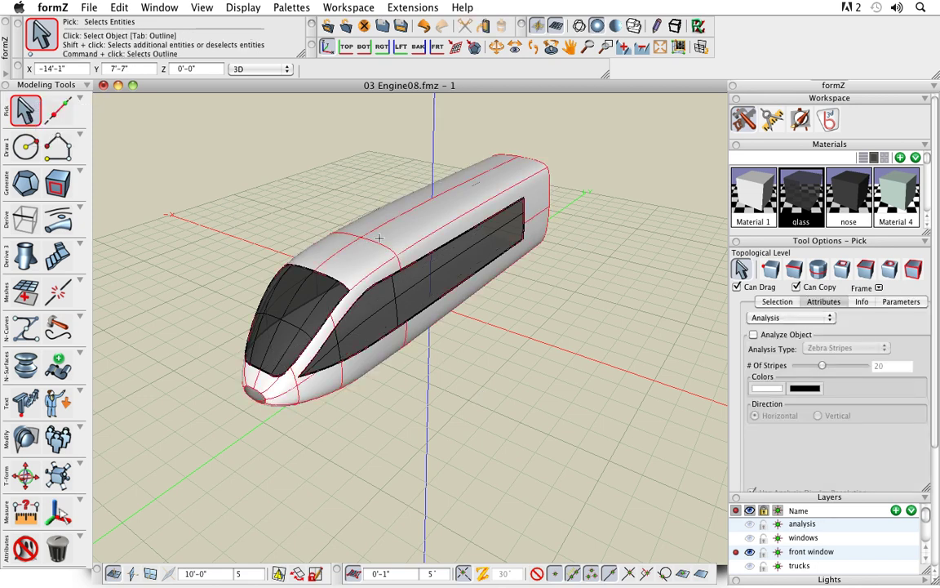
{"action": "left_click", "coordinate": [579, 26]}
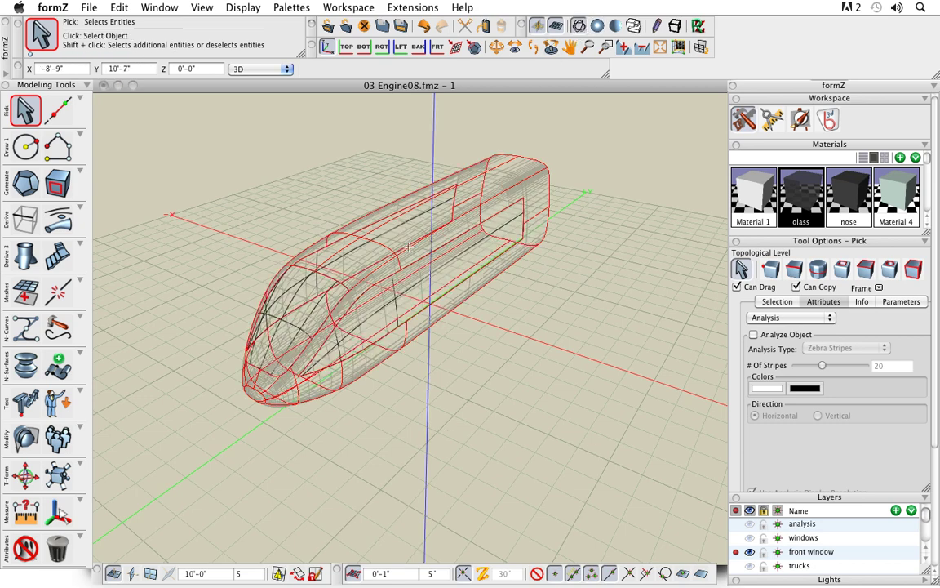
{"action": "left_click", "coordinate": [601, 26]}
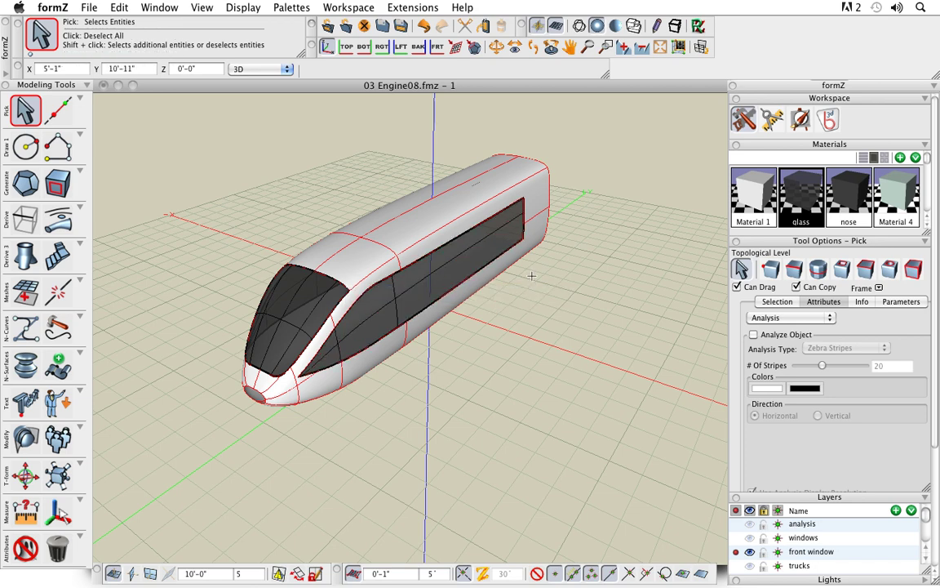
Set the selected engine body's display resolution to the Scheme 1 faceting scheme.
{"action": "scroll", "coordinate": [465, 268], "scroll_direction": "up", "scroll_amount": 2}
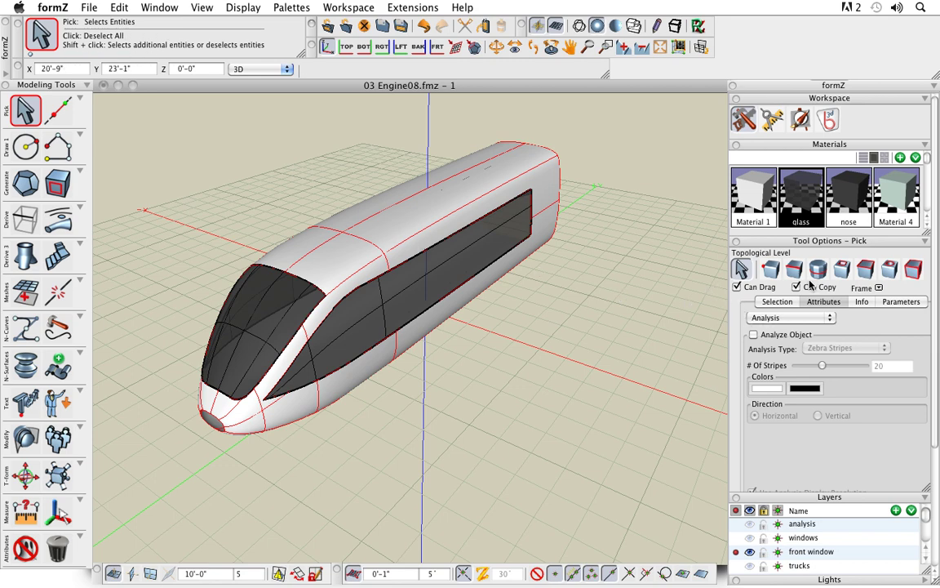
{"action": "left_click", "coordinate": [799, 319]}
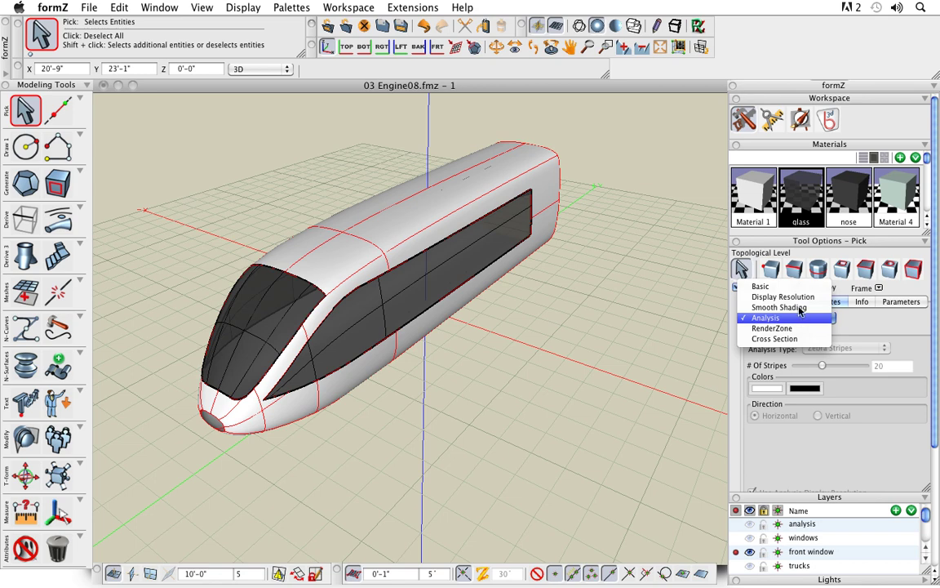
{"action": "left_click", "coordinate": [763, 297]}
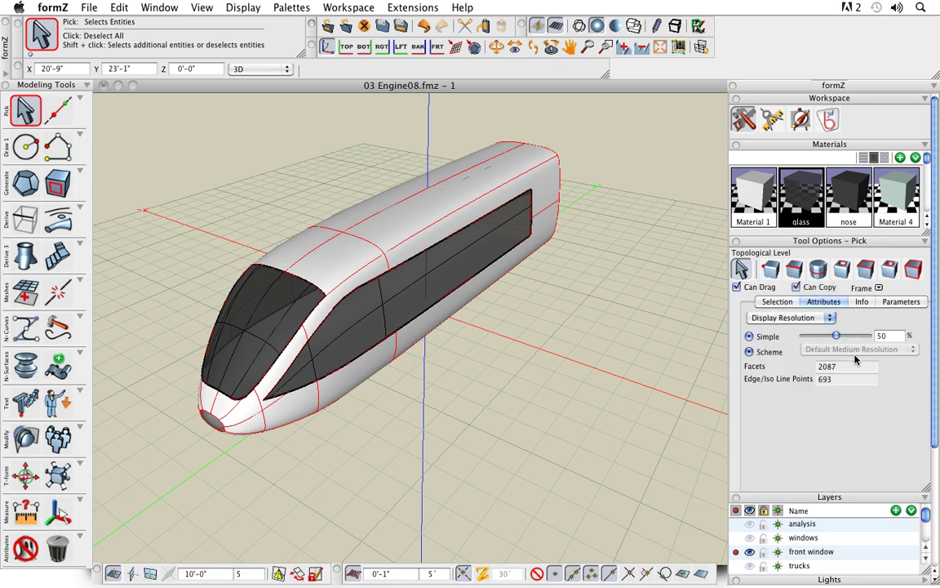
{"action": "left_click", "coordinate": [764, 356]}
{"action": "left_click", "coordinate": [857, 350]}
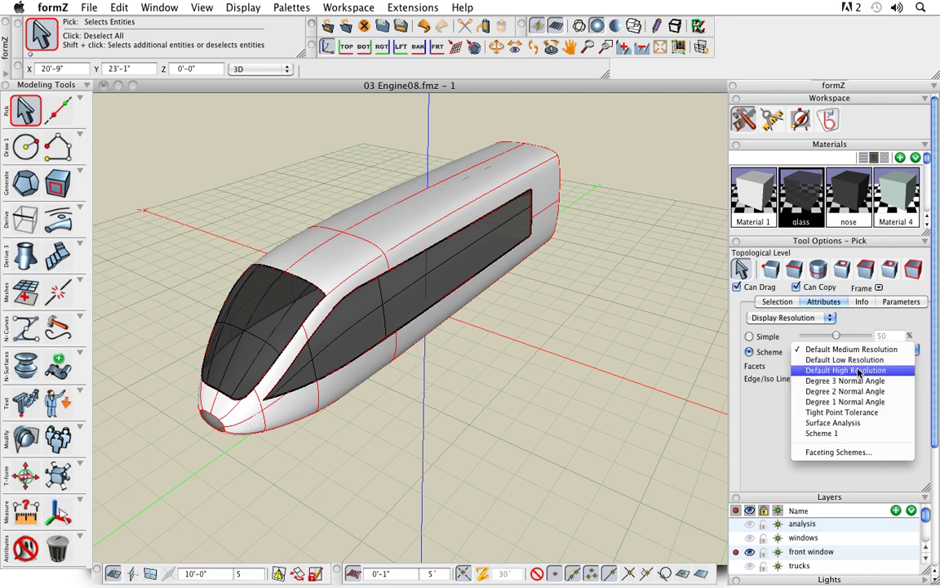
{"action": "left_click", "coordinate": [851, 433]}
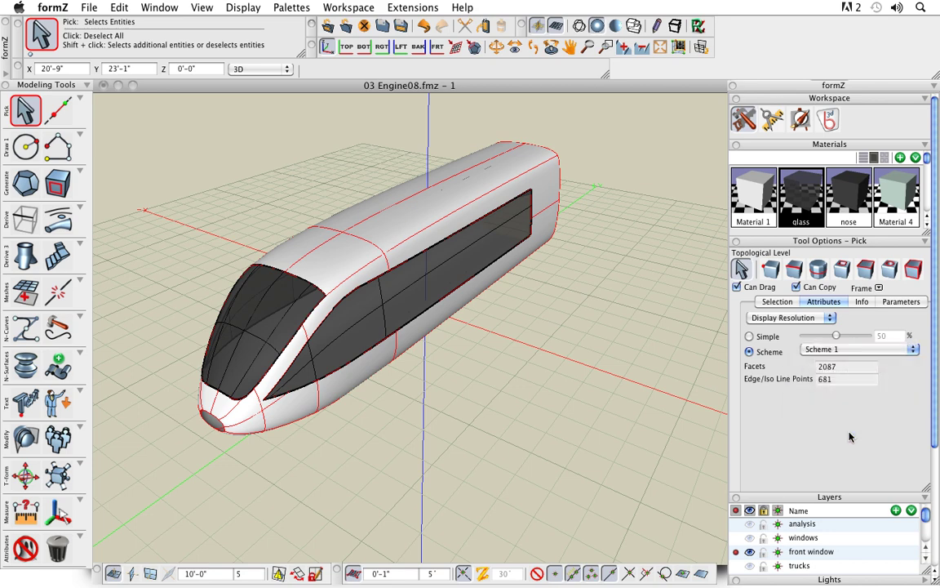
Review the Scheme 1 settings and polygon type choices in Faceting Schemes, and close the dialog without changes.
{"action": "left_click", "coordinate": [857, 348]}
{"action": "left_click", "coordinate": [812, 310]}
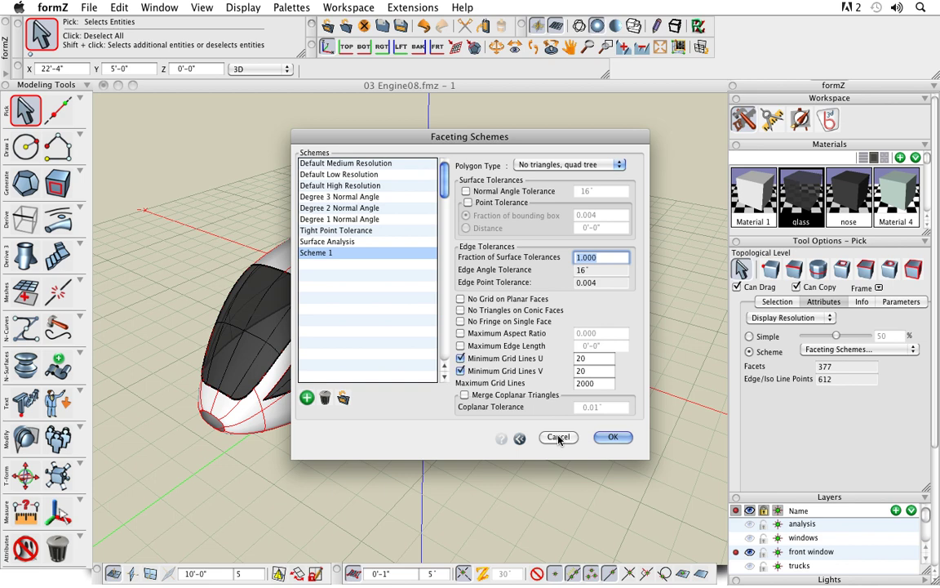
{"action": "left_click", "coordinate": [571, 167]}
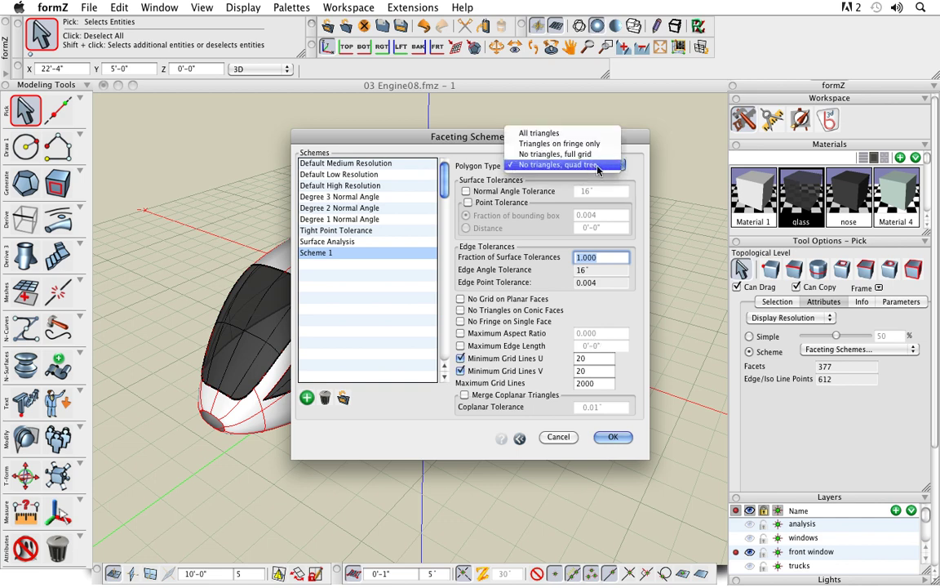
{"action": "left_click", "coordinate": [598, 166]}
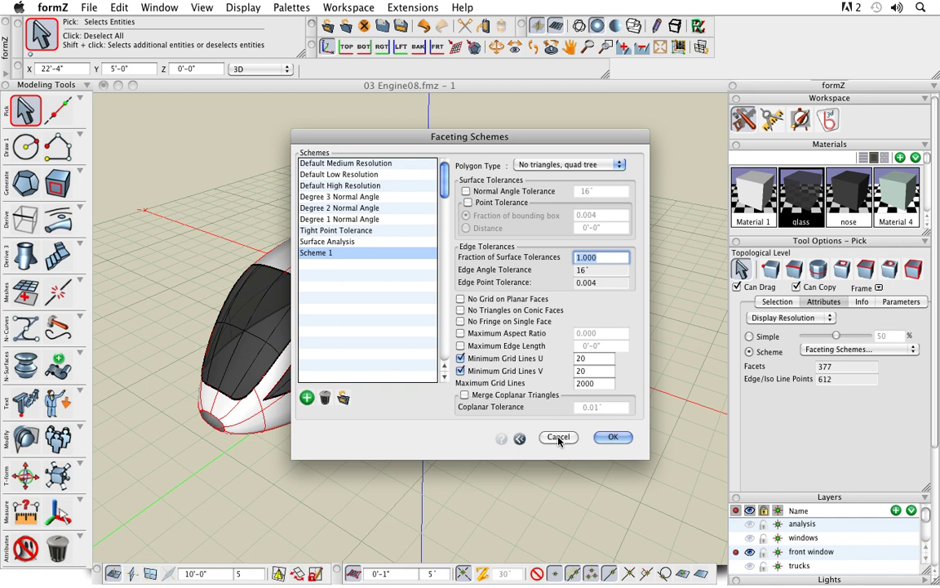
{"action": "left_click", "coordinate": [560, 439]}
Make the trucks layer active and visible, and hide the front window layer to isolate the wheel truck.
{"action": "middle_click_drag", "start_coordinate": [580, 431], "coordinate": [588, 423]}
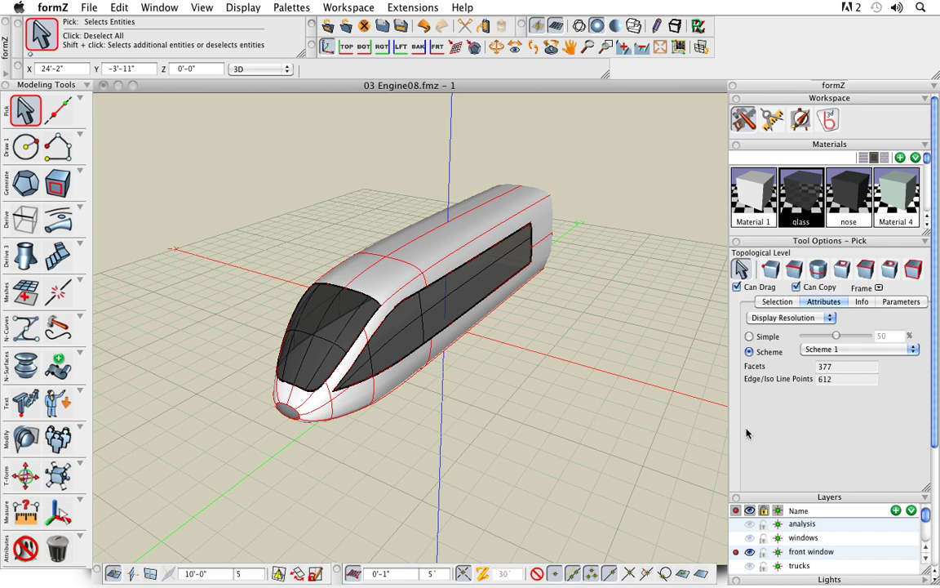
{"action": "left_click", "coordinate": [735, 567]}
{"action": "scroll", "coordinate": [440, 422], "scroll_direction": "up", "scroll_amount": 3}
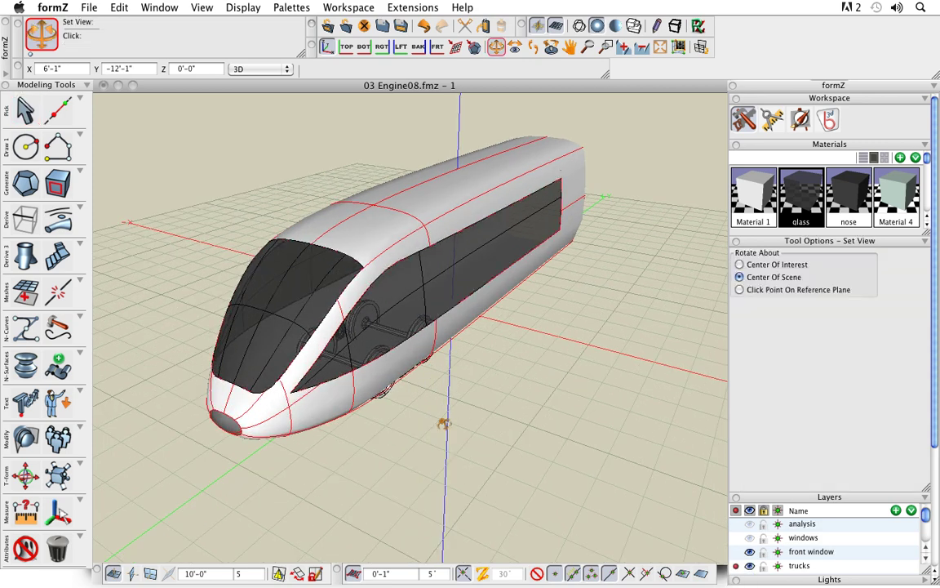
{"action": "middle_click_drag", "start_coordinate": [441, 422], "coordinate": [441, 410]}
{"action": "key", "text": "p"}
{"action": "left_click", "coordinate": [750, 552]}
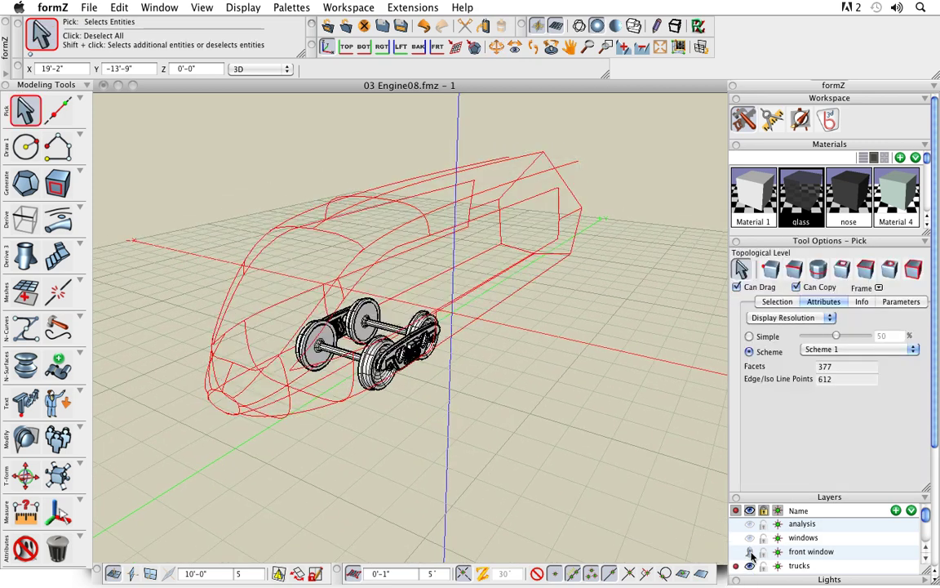
{"action": "scroll", "coordinate": [347, 325], "scroll_direction": "up", "scroll_amount": 3}
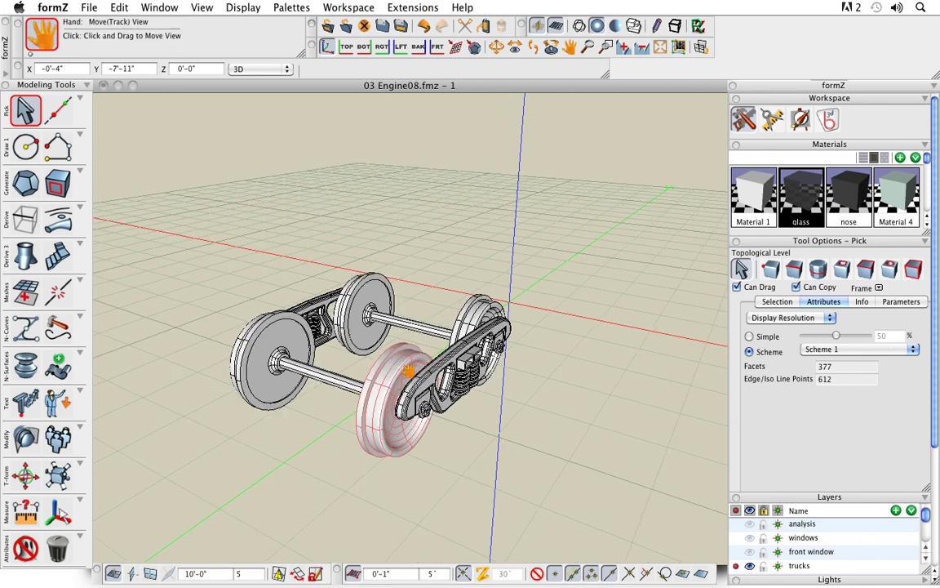
{"action": "middle_click_drag", "start_coordinate": [413, 390], "coordinate": [403, 326]}
{"action": "left_click", "coordinate": [59, 369]}
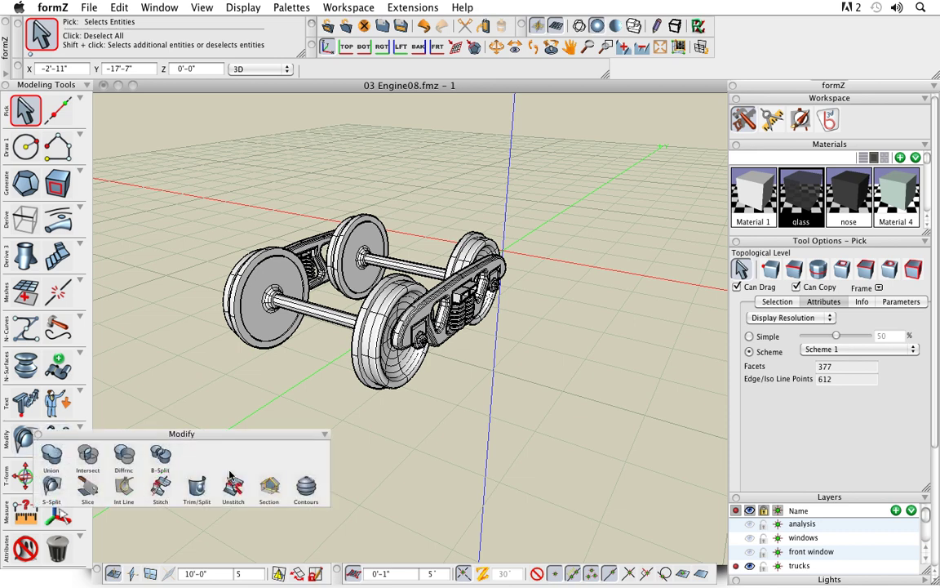
Activate the Hatch tool and place its pattern palette clear of the middle of the wheel truck.
{"action": "mouse_move", "coordinate": [35, 413]}
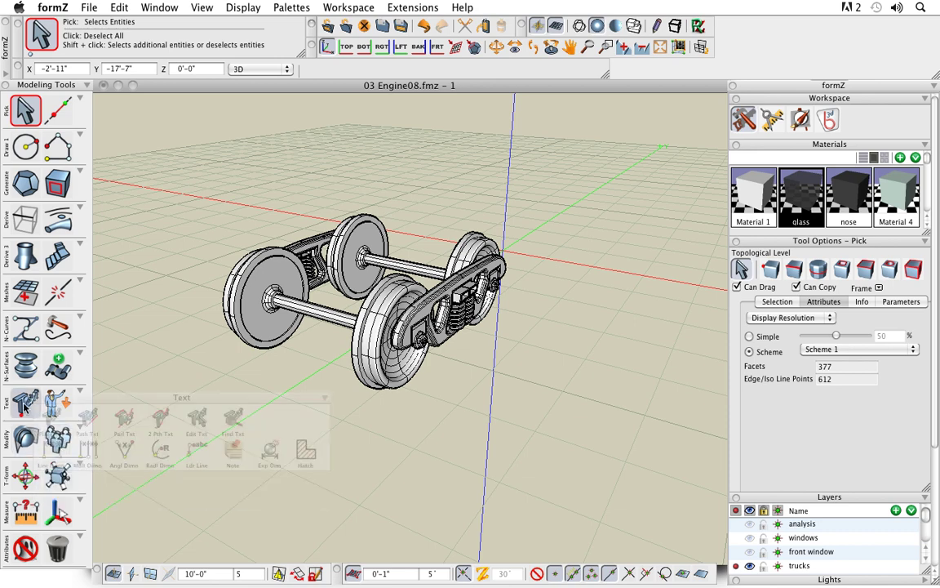
{"action": "left_click", "coordinate": [306, 451]}
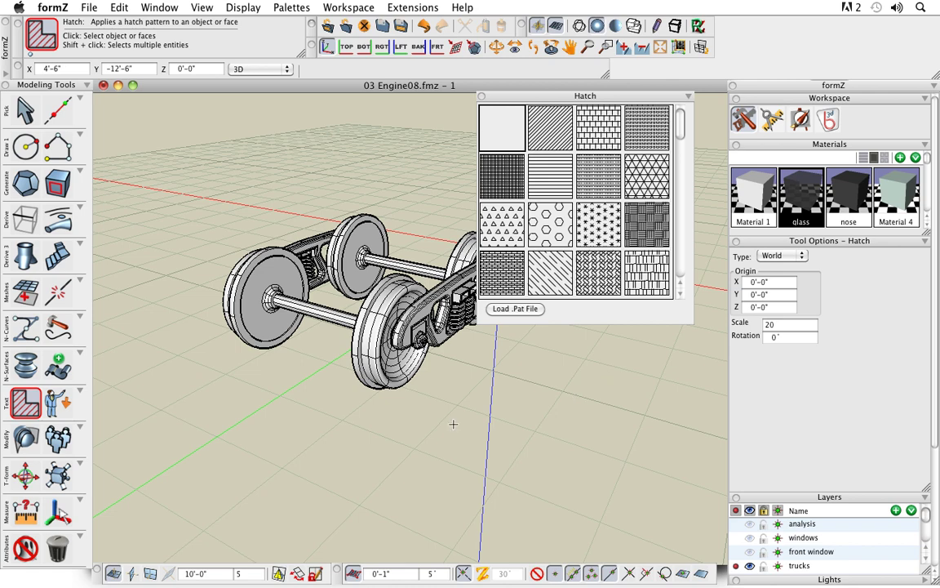
{"action": "left_click_drag", "start_coordinate": [605, 102], "coordinate": [624, 101]}
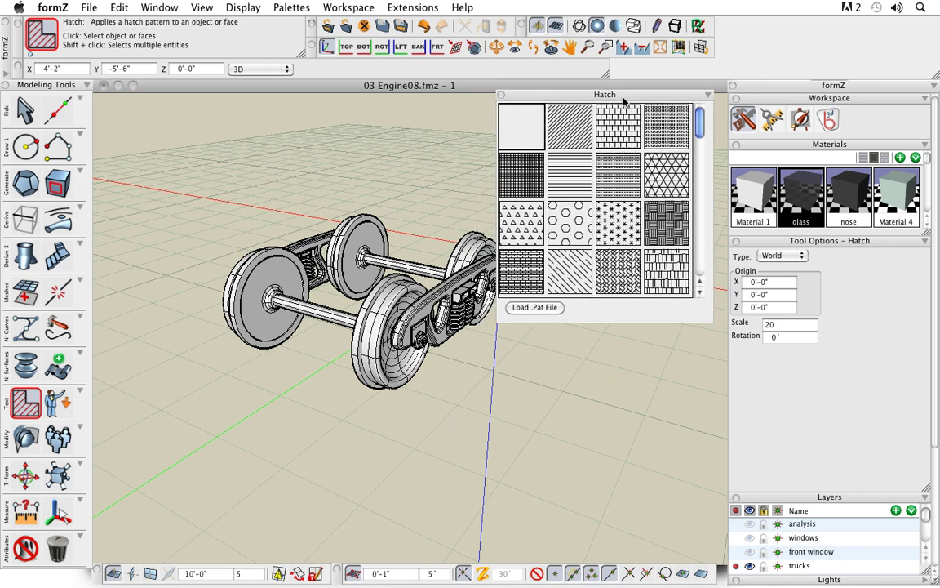
Enable the hatch in the cross section attributes of the truck's near side frame, and clear the selection.
{"action": "left_click", "coordinate": [26, 110]}
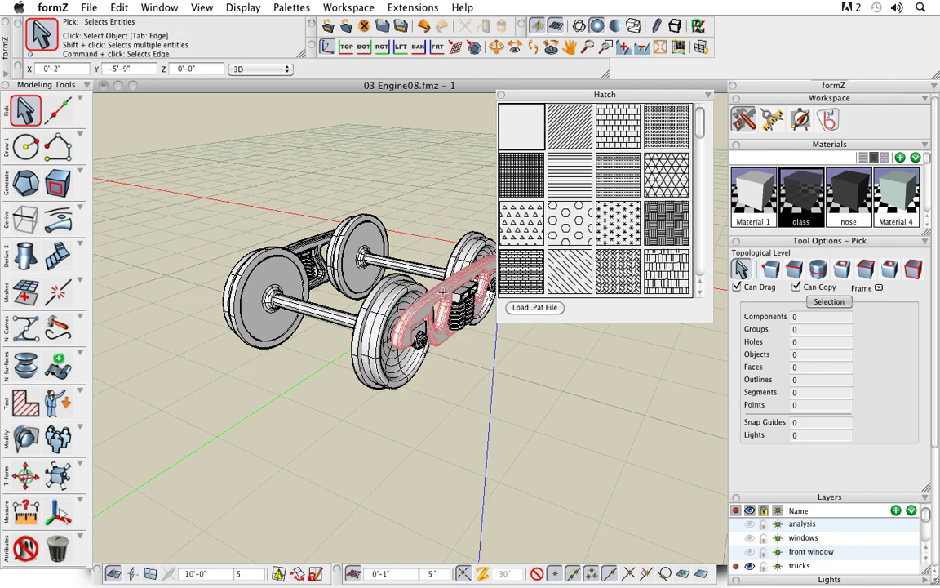
{"action": "left_click", "coordinate": [428, 315]}
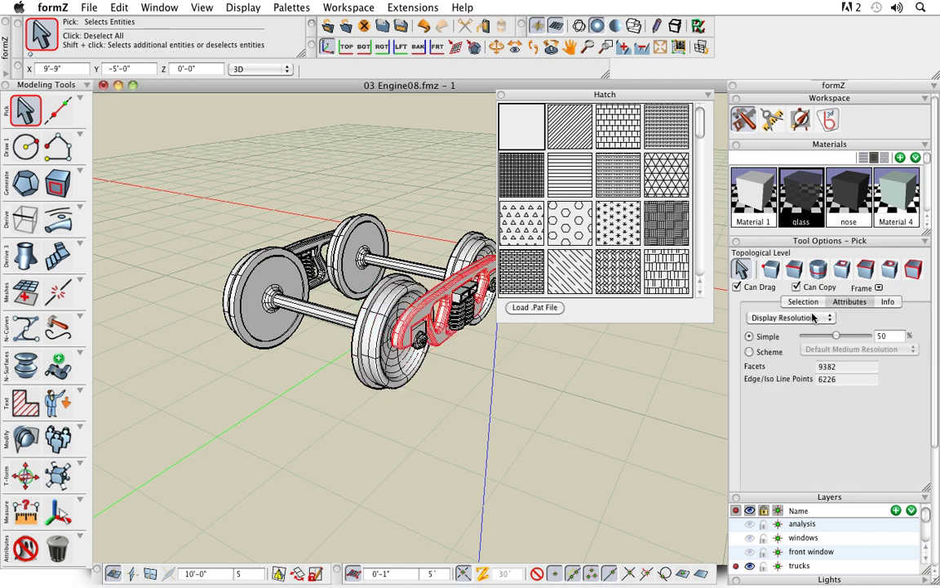
{"action": "left_click", "coordinate": [812, 319]}
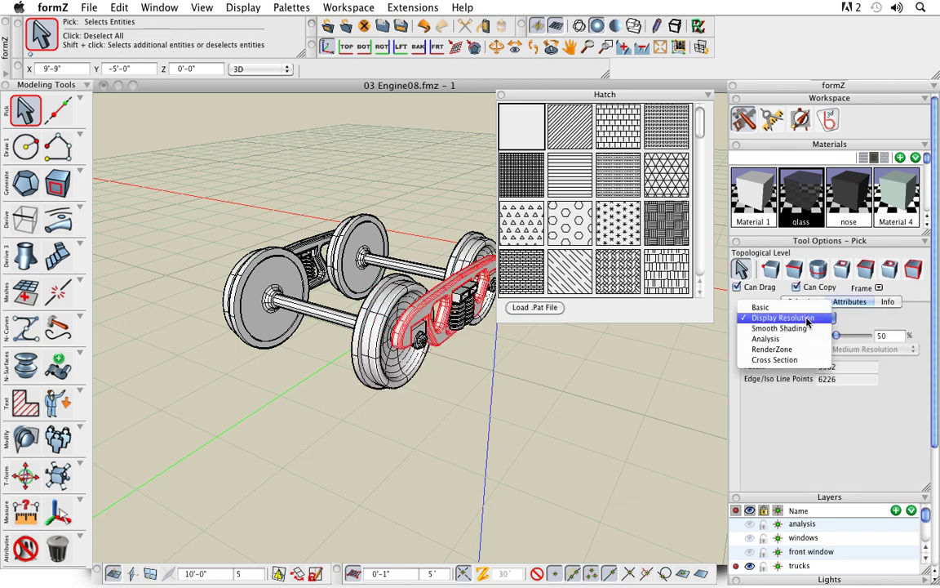
{"action": "left_click", "coordinate": [810, 360]}
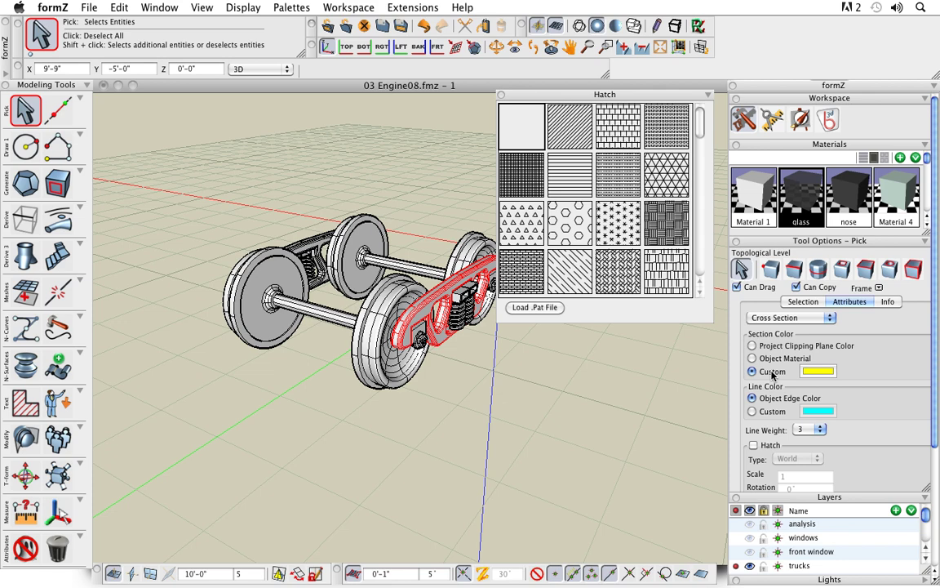
{"action": "mouse_move", "coordinate": [936, 438]}
{"action": "left_mouse_down"}
{"action": "mouse_move", "coordinate": [920, 460]}
{"action": "mouse_move", "coordinate": [920, 533]}
{"action": "left_mouse_up"}
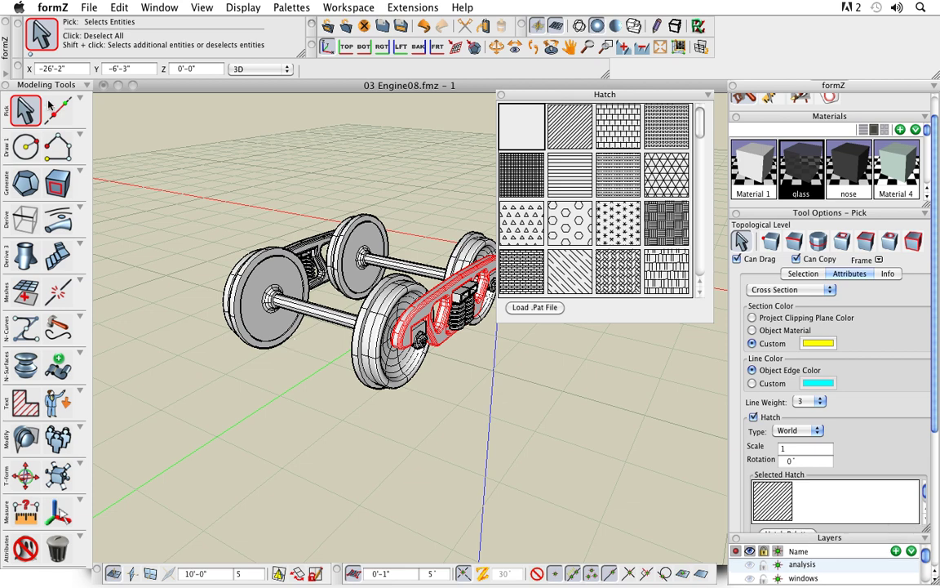
{"action": "left_click", "coordinate": [23, 110]}
{"action": "left_click", "coordinate": [222, 179]}
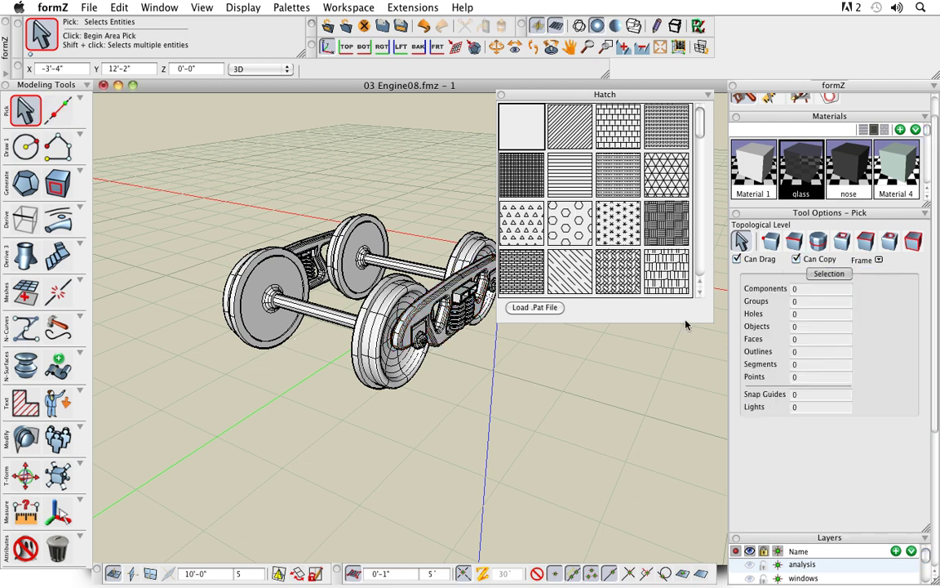
Detach the Clipping Planes palette over the modeling view and add a new clipping plane through the wheel truck.
{"action": "scroll", "coordinate": [934, 431], "scroll_direction": "down", "scroll_amount": 5}
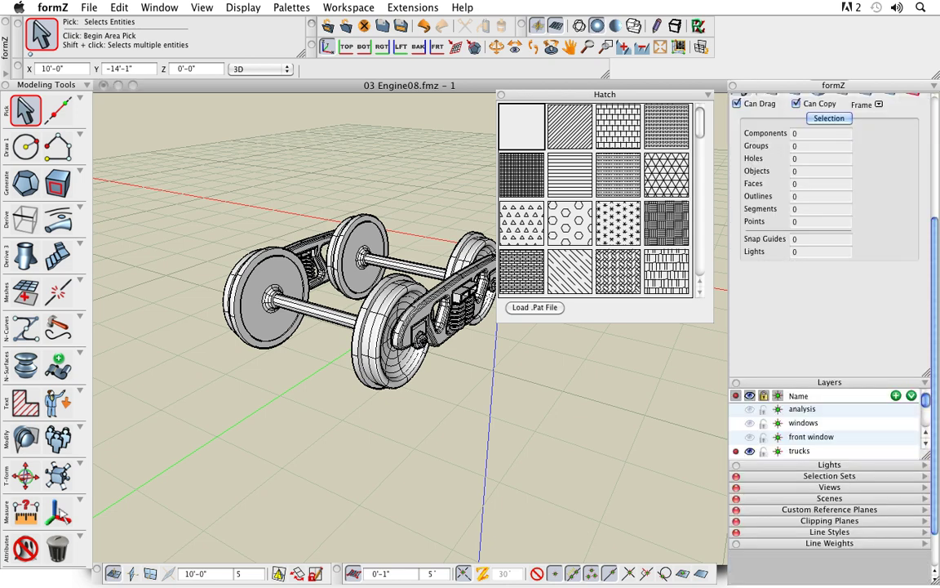
{"action": "left_click_drag", "start_coordinate": [880, 476], "coordinate": [298, 107]}
{"action": "left_click", "coordinate": [299, 106]}
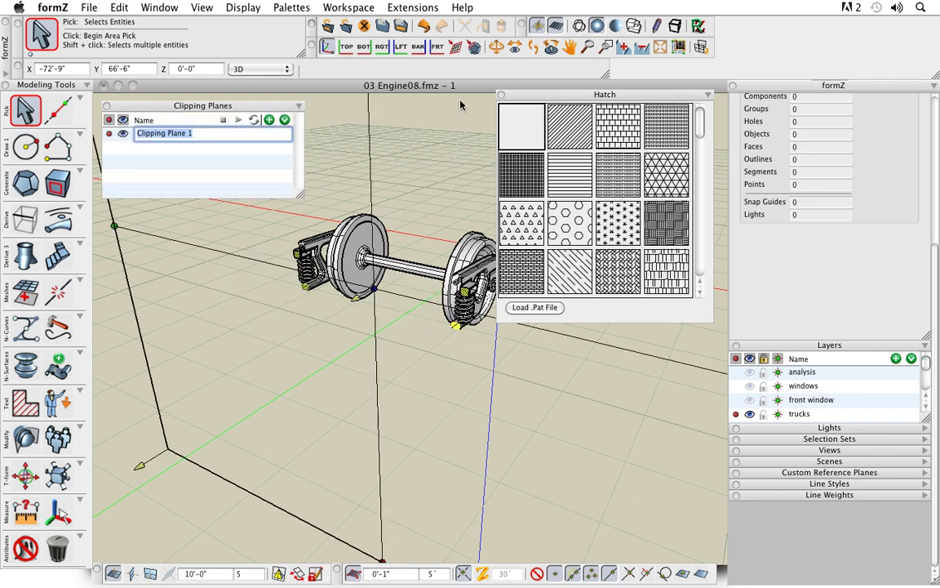
Move the clipping plane along its normal so that it cuts lengthwise through the nearer axle and its two wheels.
{"action": "left_click", "coordinate": [356, 299]}
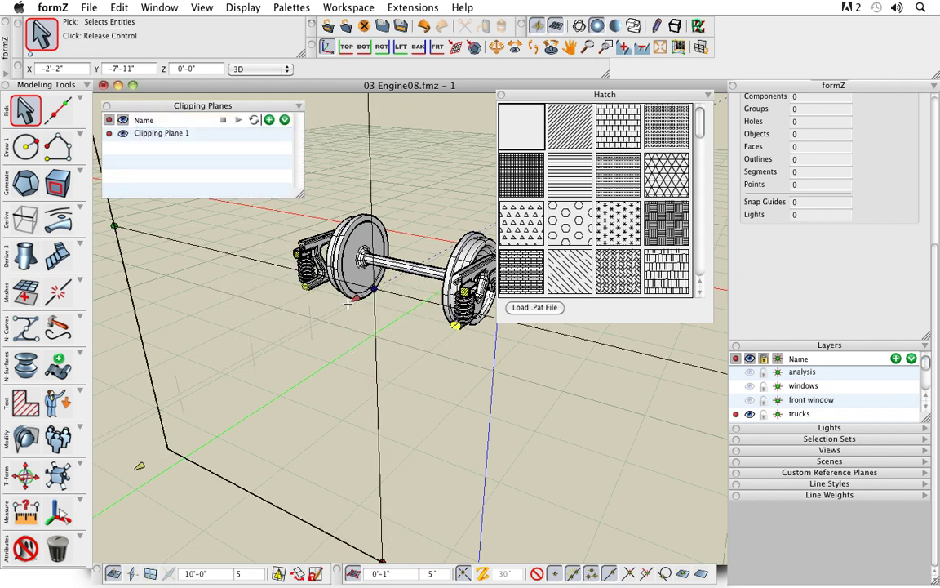
{"action": "middle_click_drag", "start_coordinate": [326, 313], "coordinate": [303, 324]}
{"action": "left_click", "coordinate": [304, 325]}
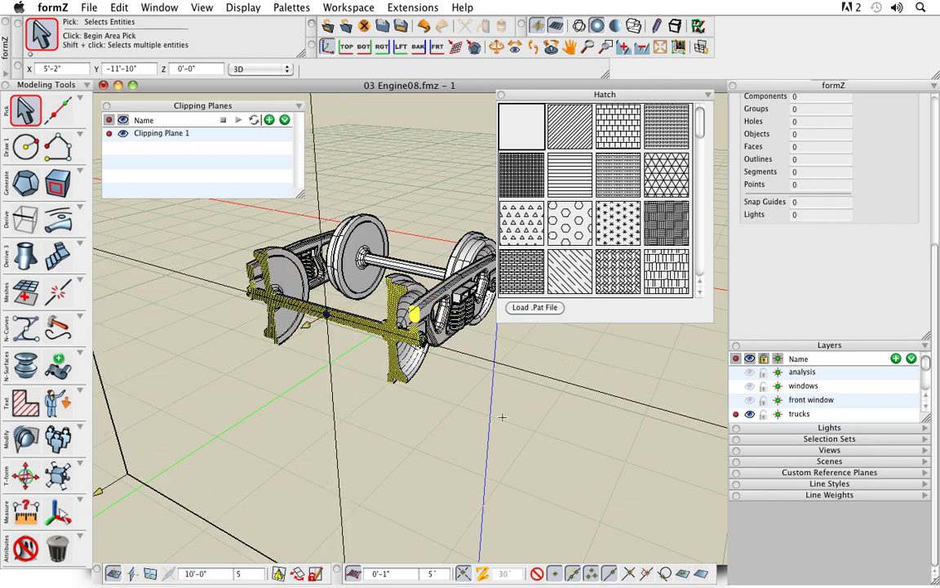